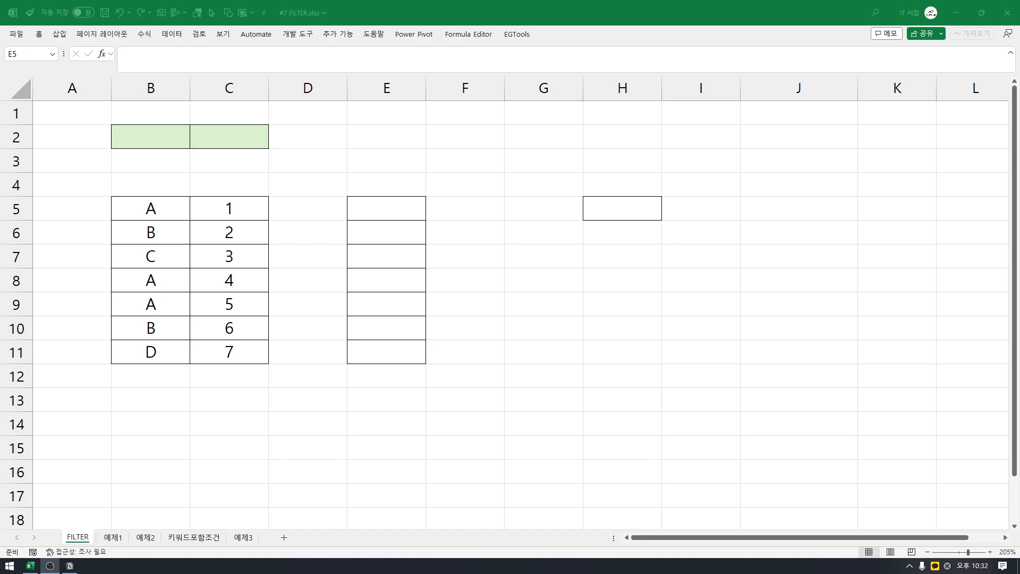
# - Examine the letter column B5:B11 and the number column C5:C11 of the data table
pyautogui.click(163, 213)
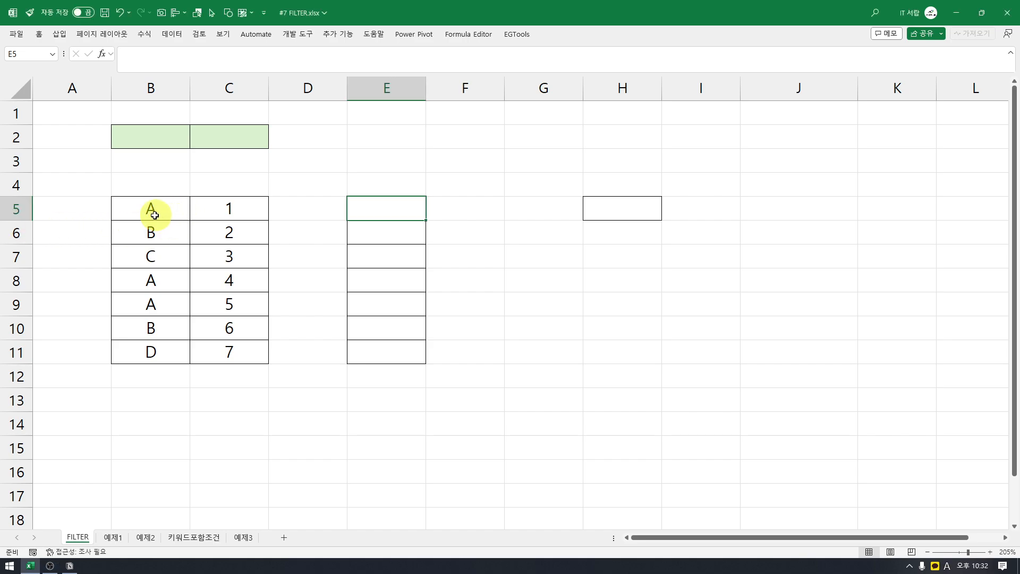
pyautogui.moveTo(155, 215); pyautogui.dragTo(230, 350)
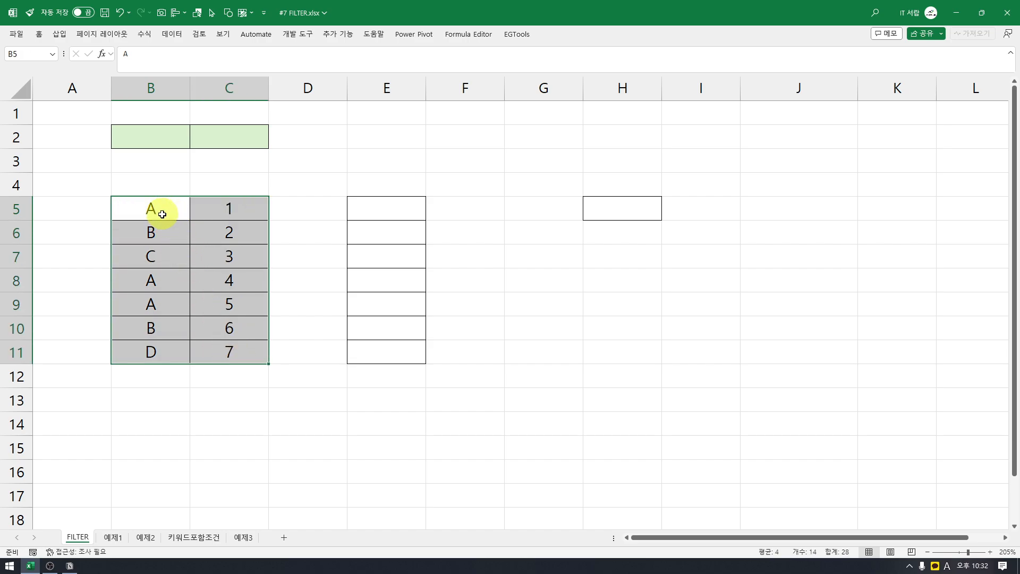
pyautogui.moveTo(162, 214); pyautogui.dragTo(159, 351)
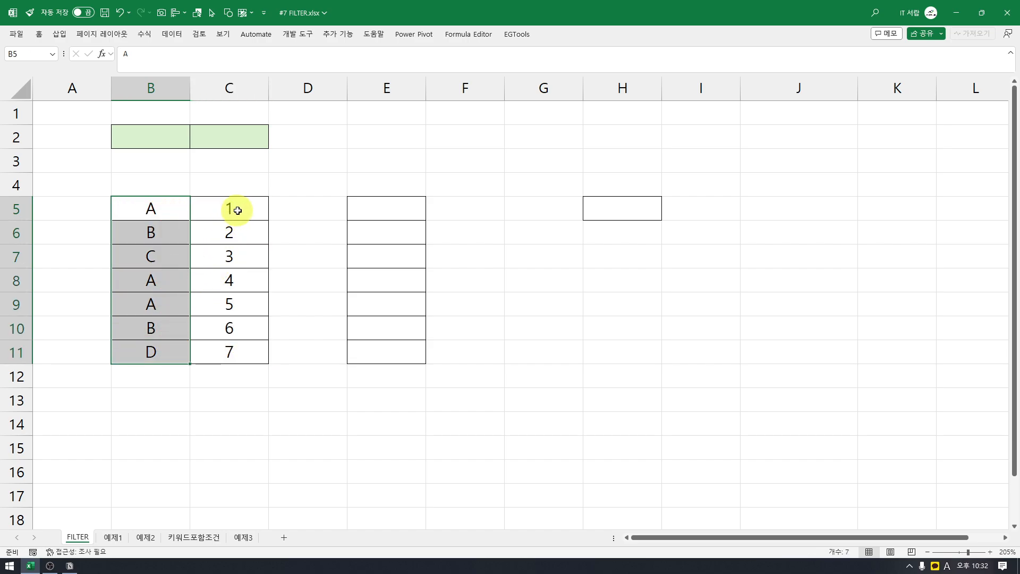
pyautogui.moveTo(237, 211); pyautogui.dragTo(251, 353)
pyautogui.click(202, 334)
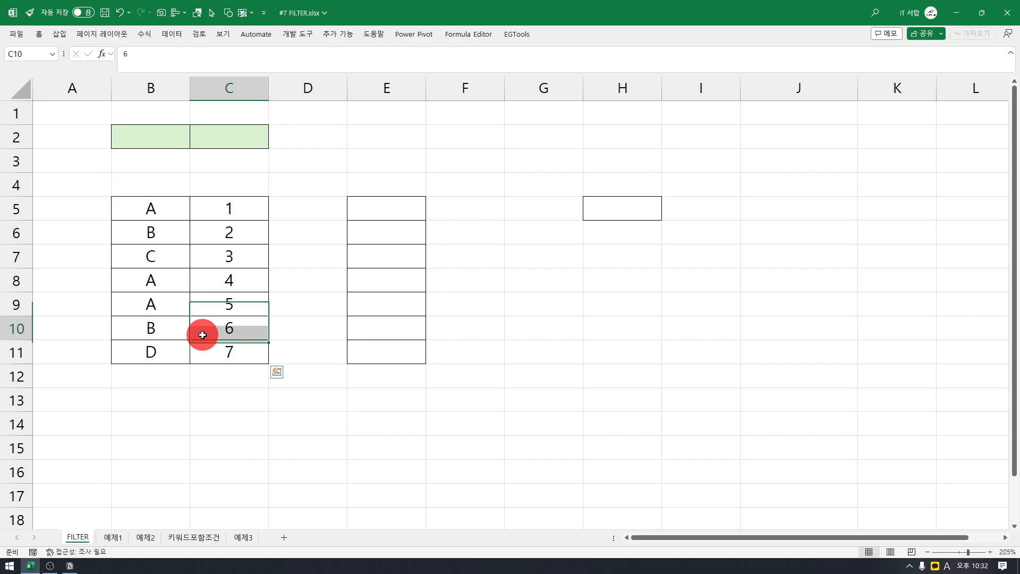
pyautogui.click(357, 220)
pyautogui.click(176, 215)
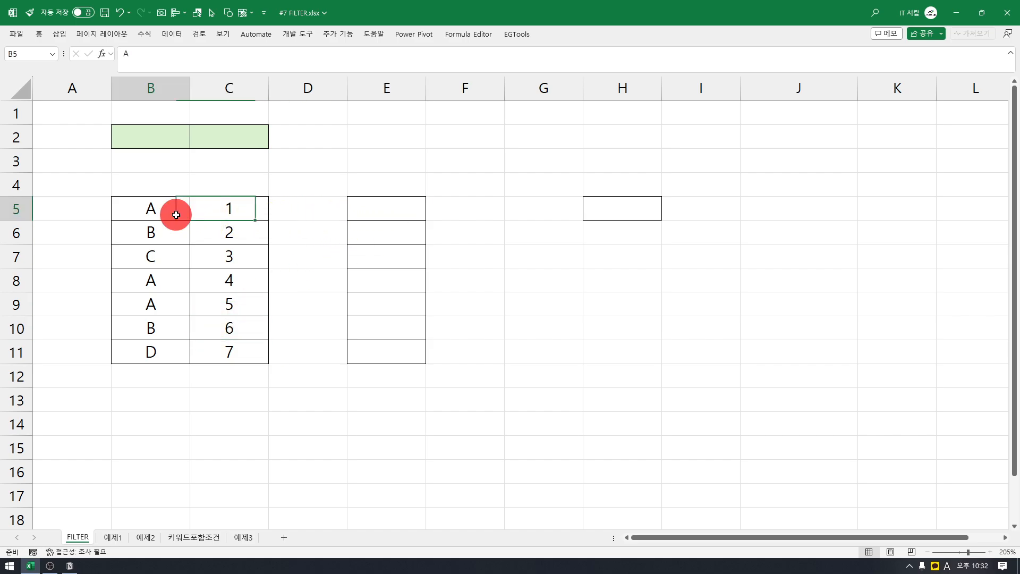
pyautogui.moveTo(176, 215); pyautogui.dragTo(166, 342)
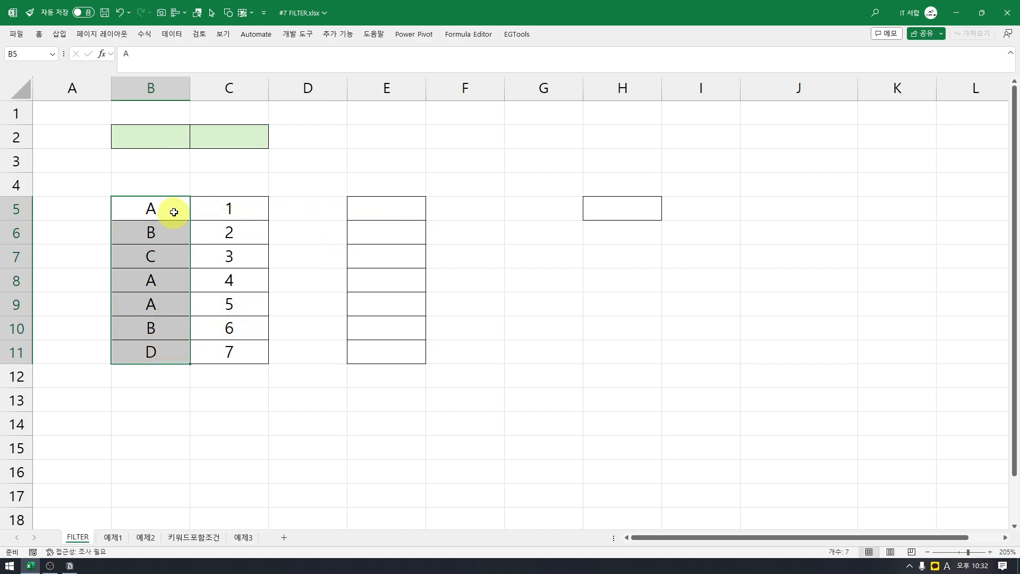
pyautogui.moveTo(174, 212); pyautogui.dragTo(165, 345)
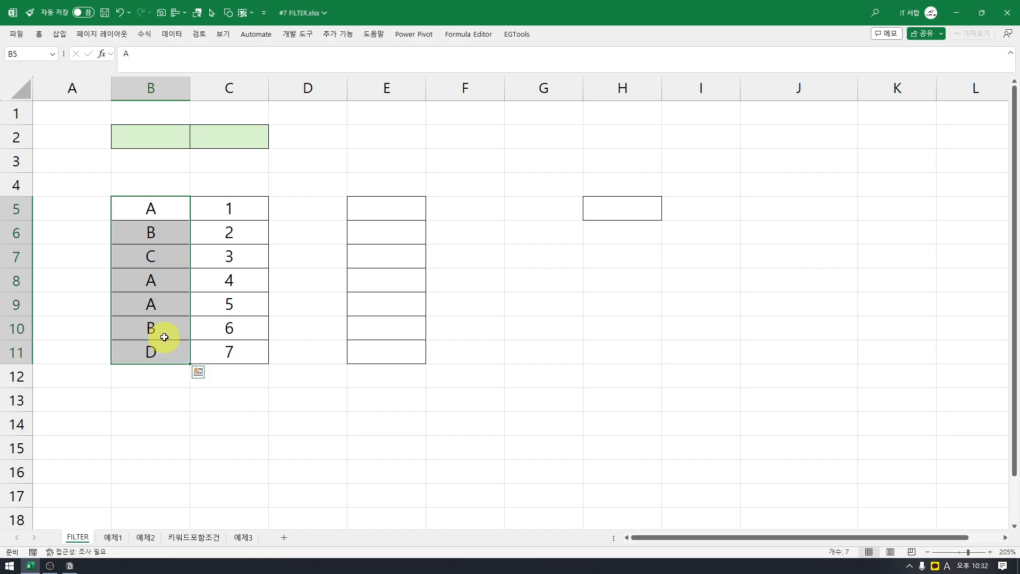
pyautogui.moveTo(167, 202); pyautogui.dragTo(171, 356)
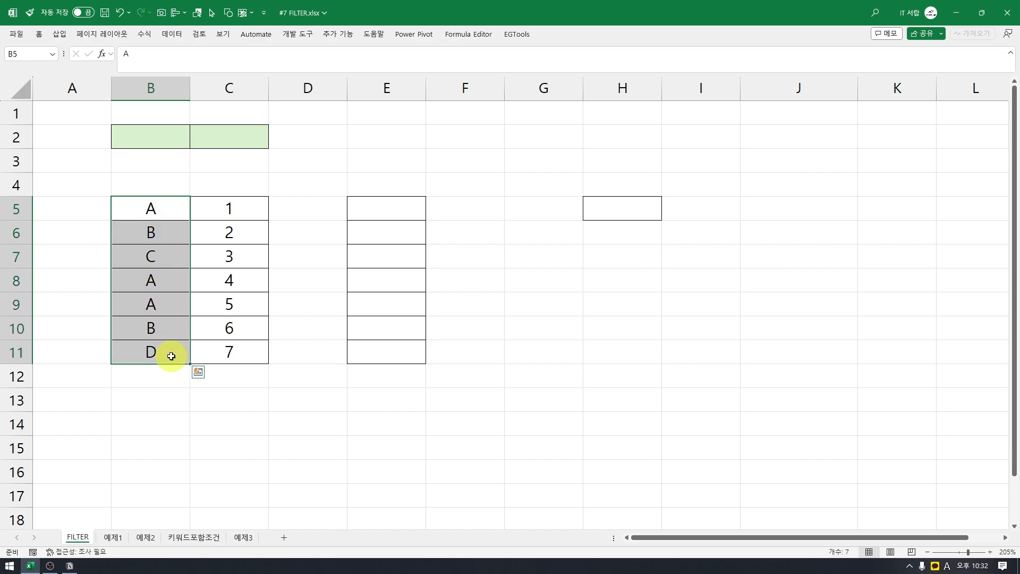
# - Enter the formula =B5:B11="A" in cell E5 to test every letter in the table against A
pyautogui.click(372, 211)
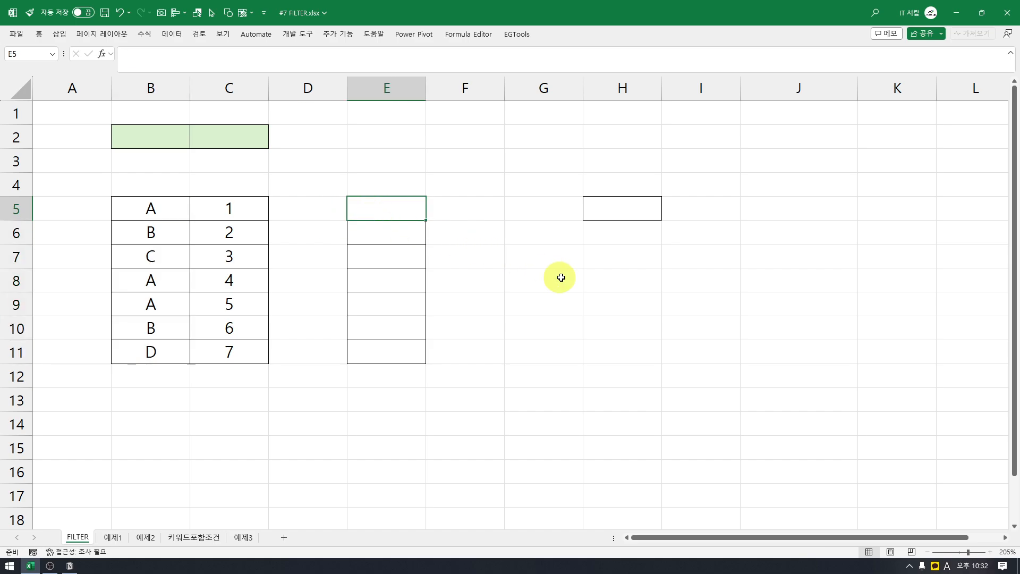
pyautogui.write('=')
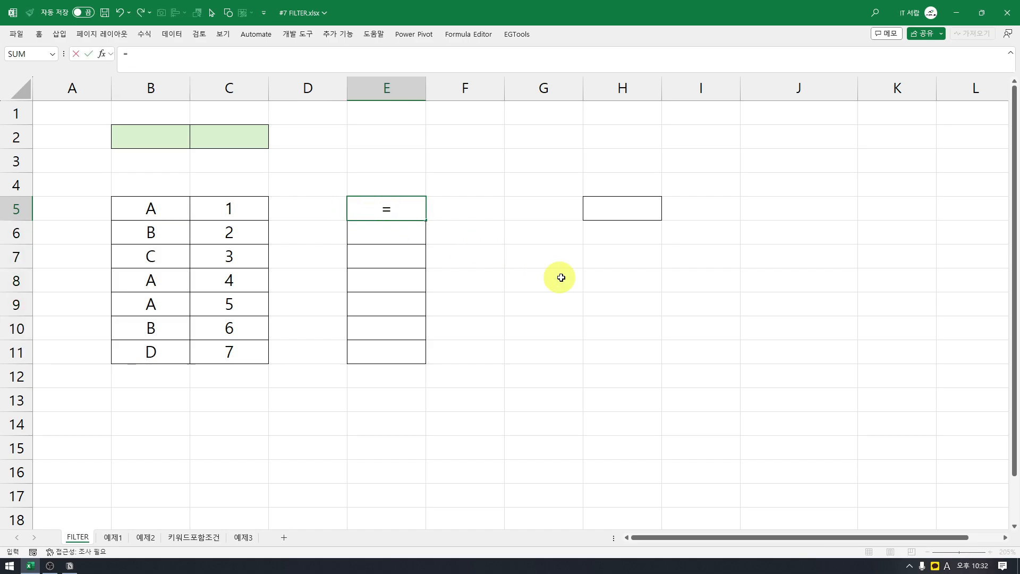
pyautogui.press('Left')
pyautogui.press('Left')
pyautogui.press('Left')
pyautogui.hotkey('ctrl', 'shift', 'Down')
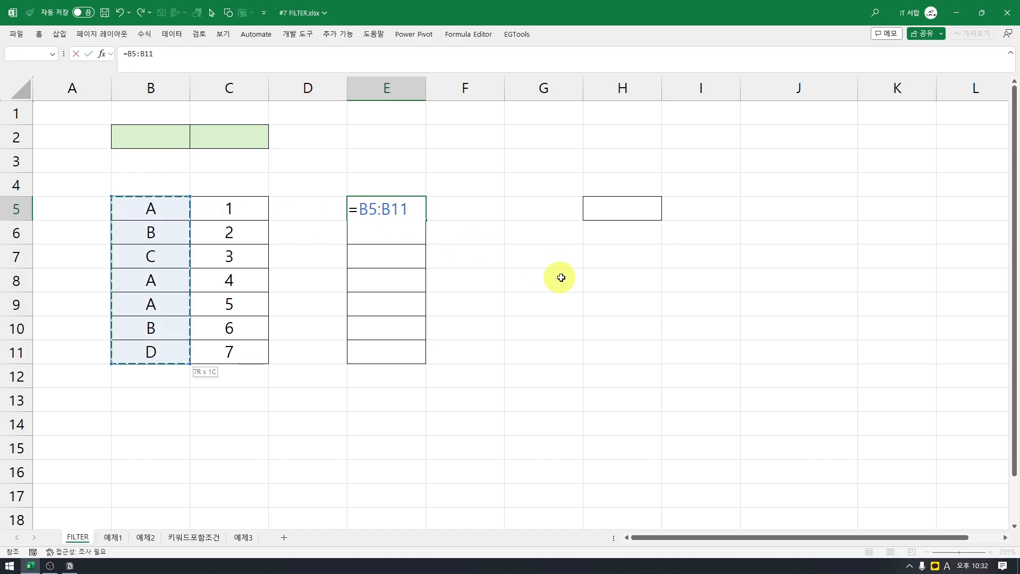
pyautogui.write('=')
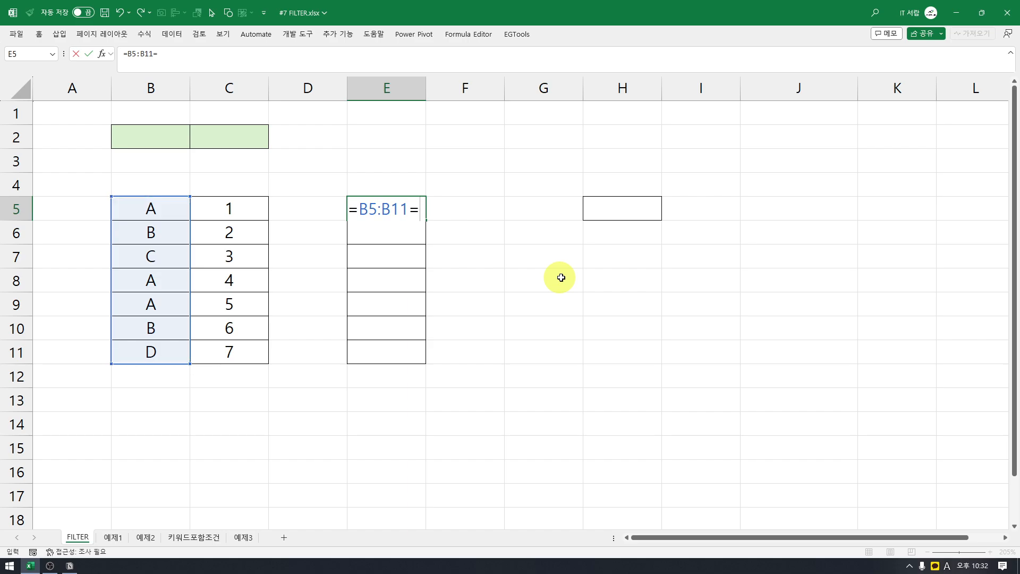
pyautogui.write('"A"')
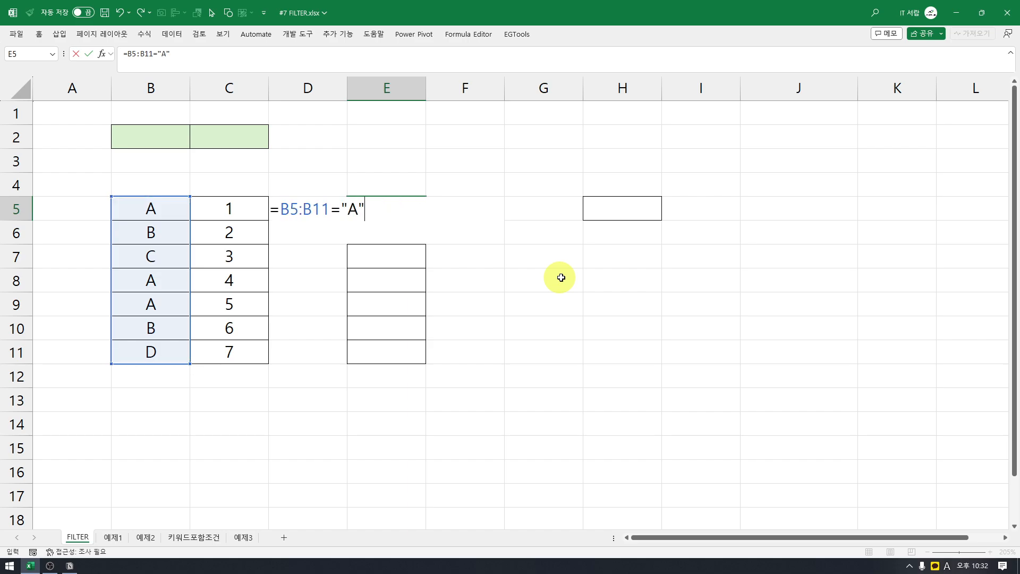
pyautogui.press('Return')
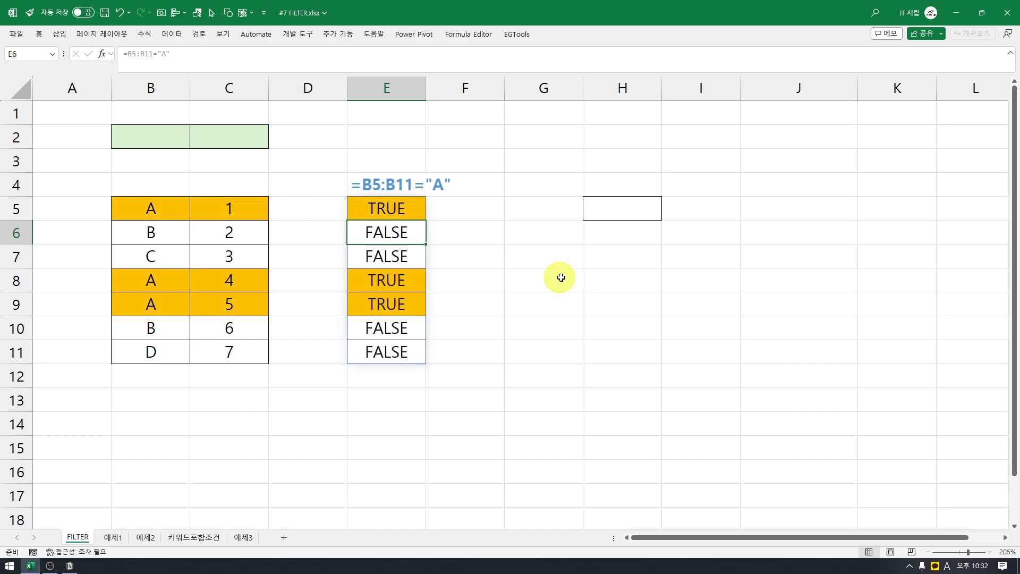
pyautogui.press('Up')
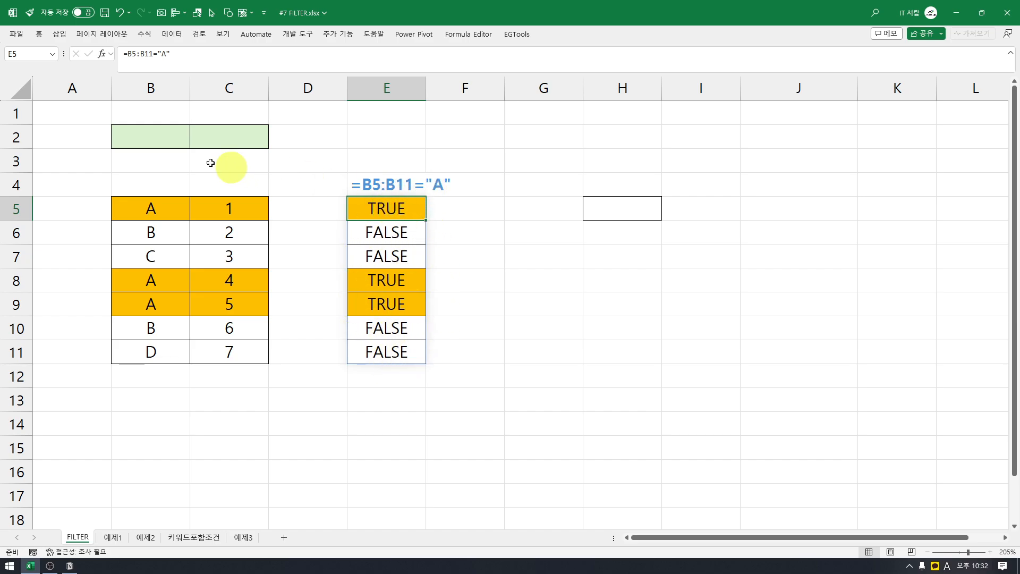
# - Enter A as the letter criterion in cell B2
pyautogui.click(167, 137)
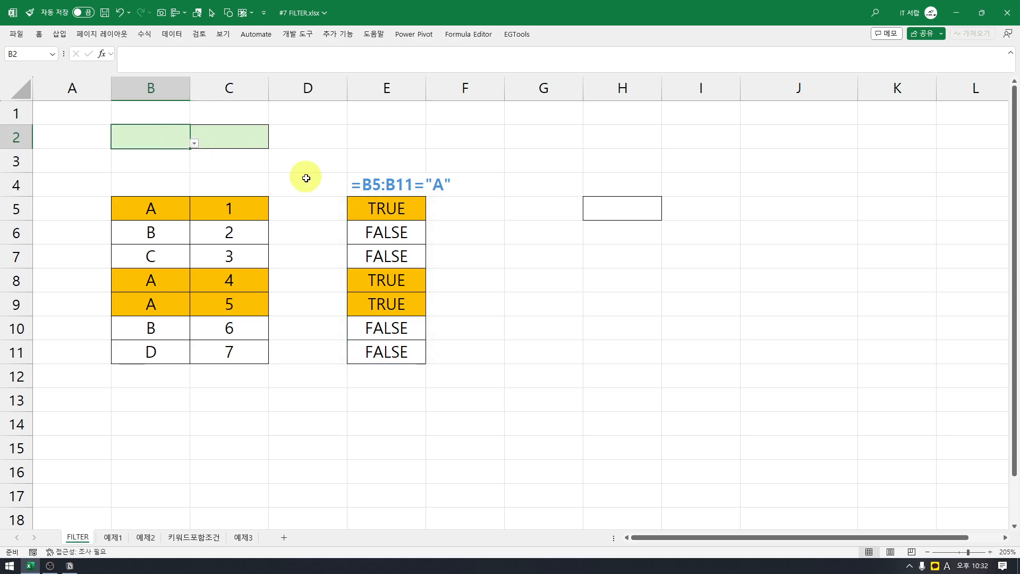
pyautogui.write('A')
pyautogui.press('Return')
# - Replace the literal "A" in E5's formula with a reference to the criterion cell, giving =B5:B11=B2
pyautogui.click(369, 208)
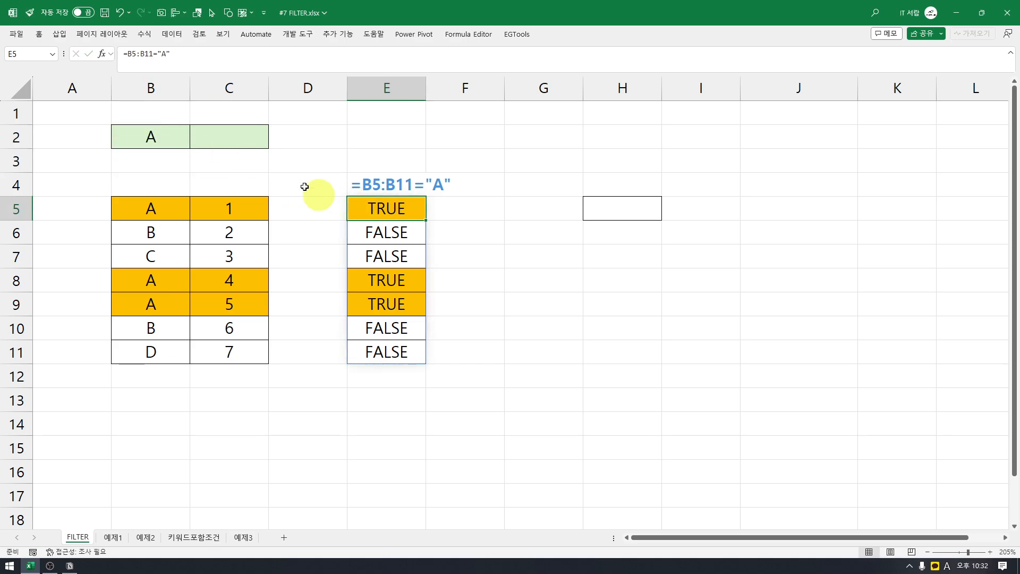
pyautogui.moveTo(170, 54); pyautogui.dragTo(157, 54)
pyautogui.click(174, 138)
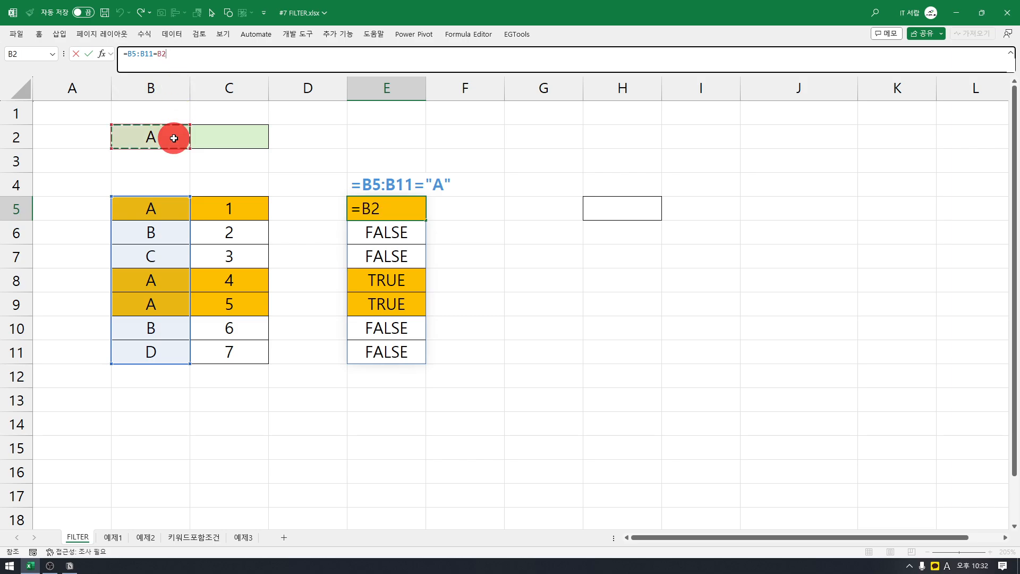
pyautogui.press('Return')
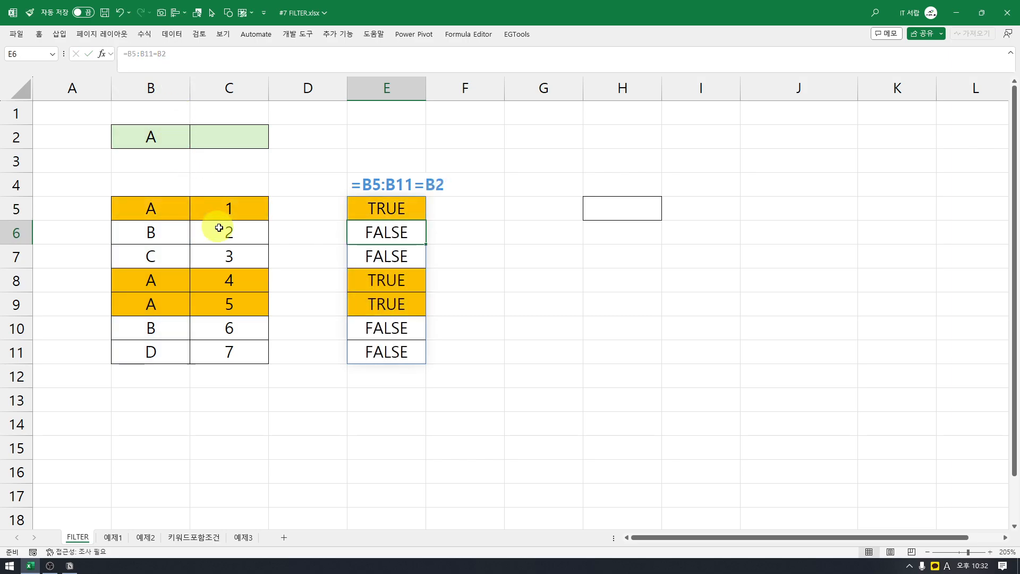
pyautogui.press('Up')
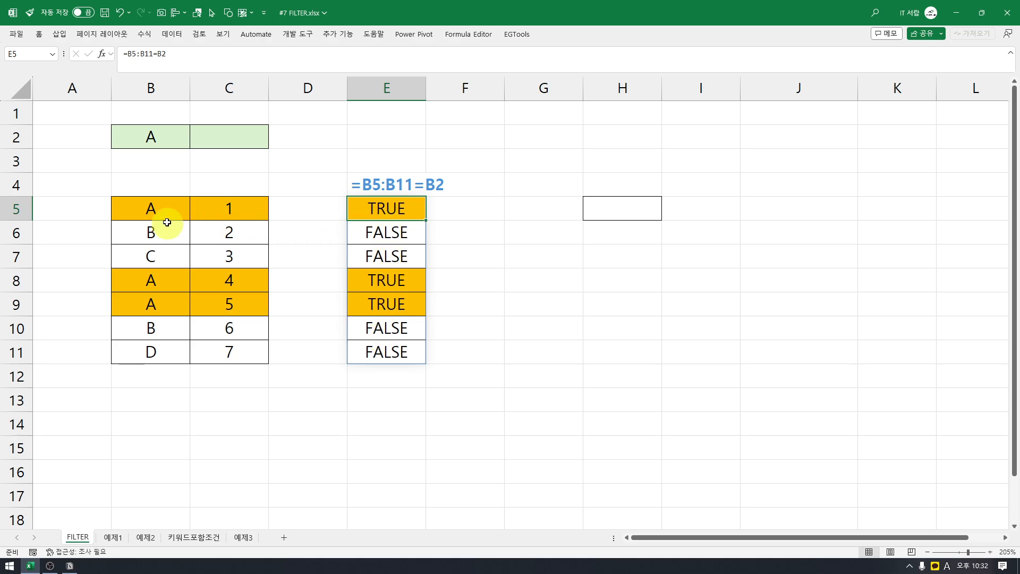
# - Test the formula by switching the letter criterion in B2 through B, C and D
pyautogui.click(148, 140)
pyautogui.hotkey('alt', 'Down')
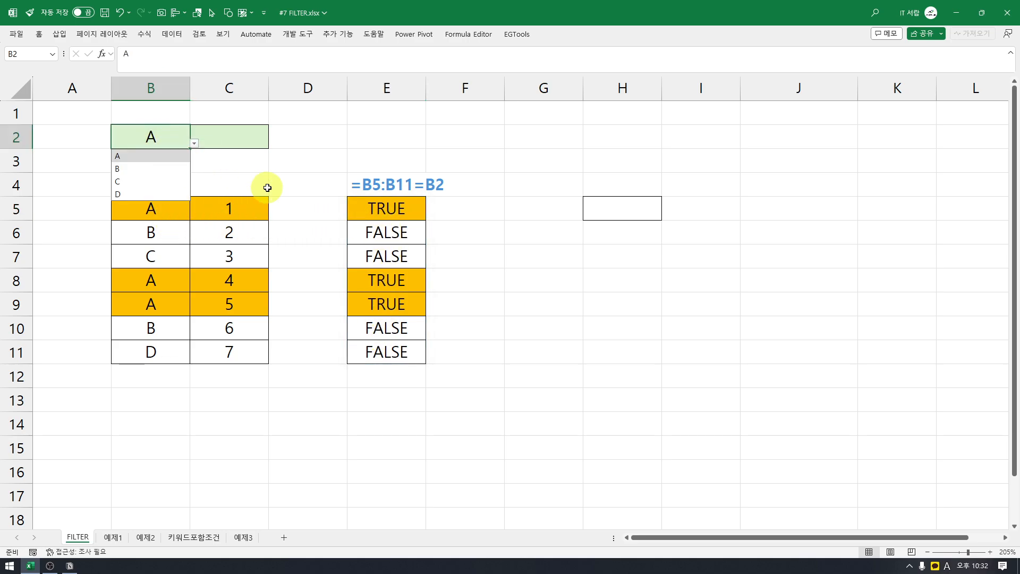
pyautogui.press('Down')
pyautogui.press('Return')
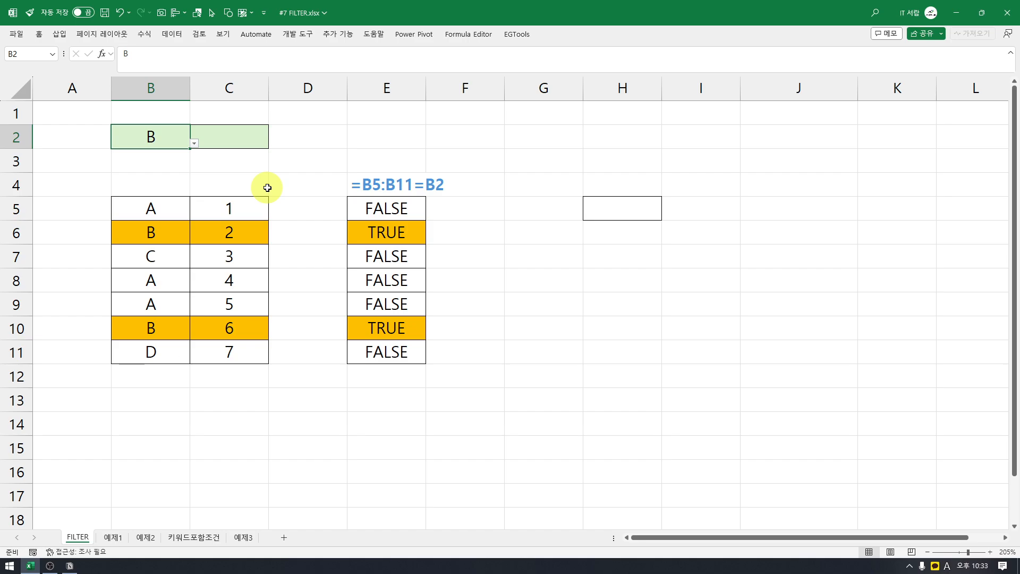
pyautogui.hotkey('alt', 'Down')
pyautogui.press('Down')
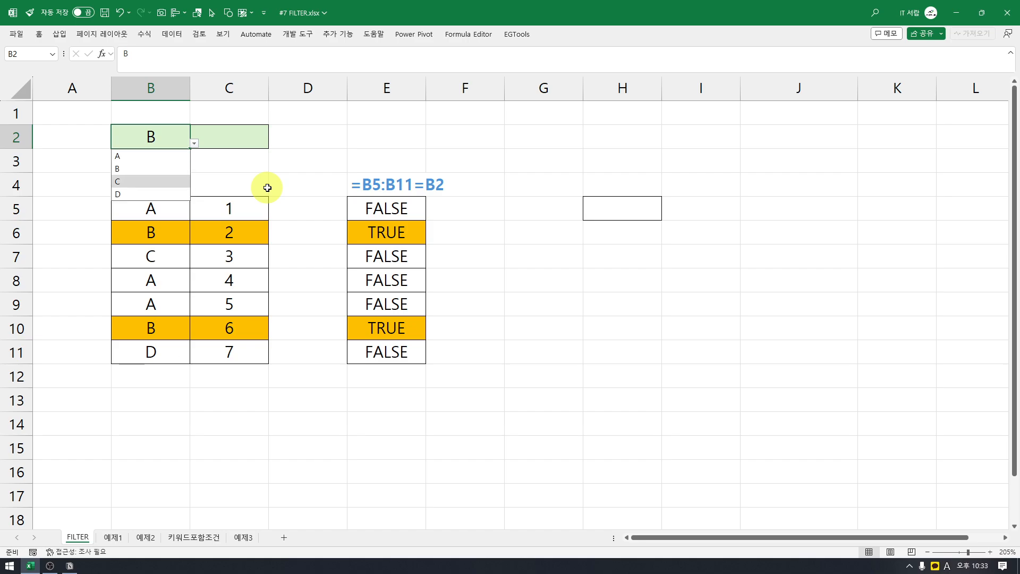
pyautogui.press('Return')
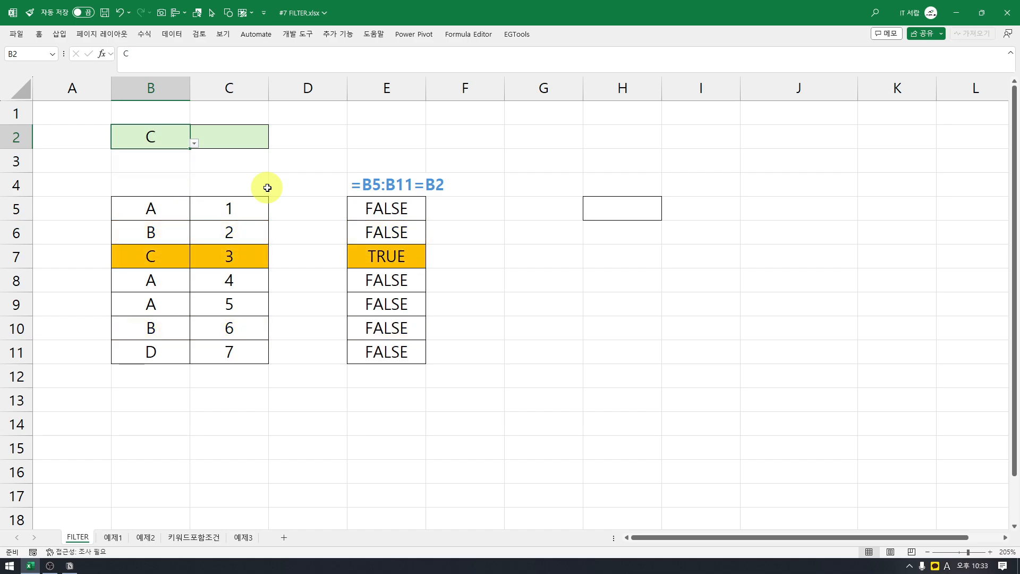
pyautogui.hotkey('alt', 'Down')
pyautogui.press('Down')
pyautogui.press('Return')
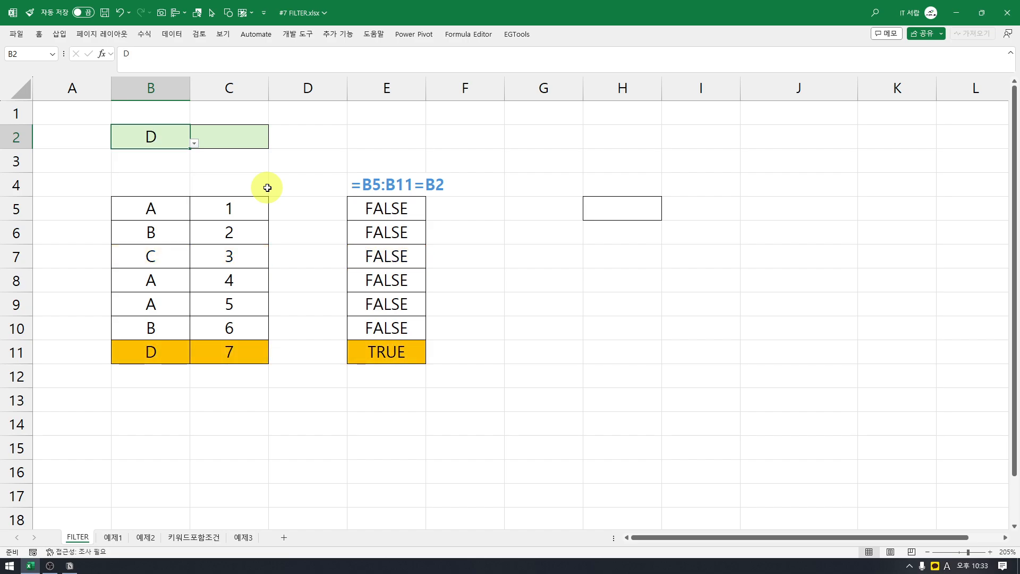
# - Set the letter criterion in B2 back to A
pyautogui.hotkey('alt', 'Down')
pyautogui.press('Up')
pyautogui.press('Up')
pyautogui.press('Up')
pyautogui.press('Return')
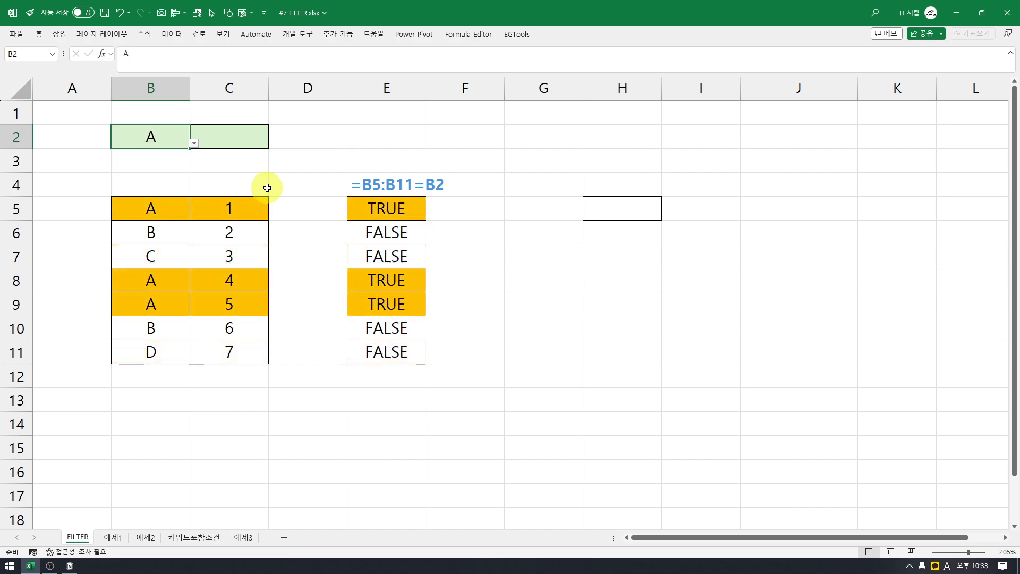
pyautogui.press('Up')
pyautogui.press('Down')
pyautogui.click(417, 209)
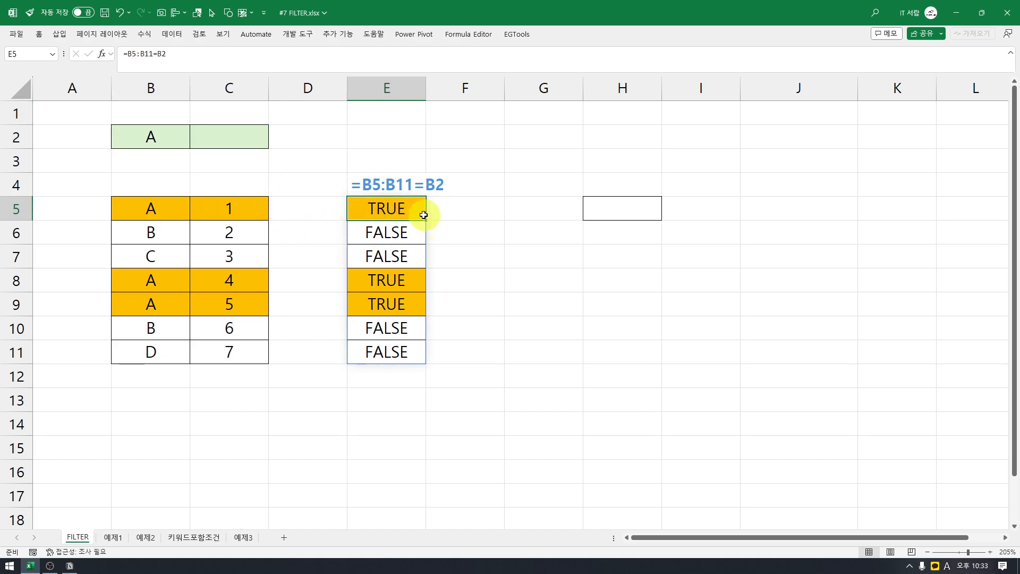
pyautogui.moveTo(248, 213); pyautogui.dragTo(251, 345)
pyautogui.click(257, 211)
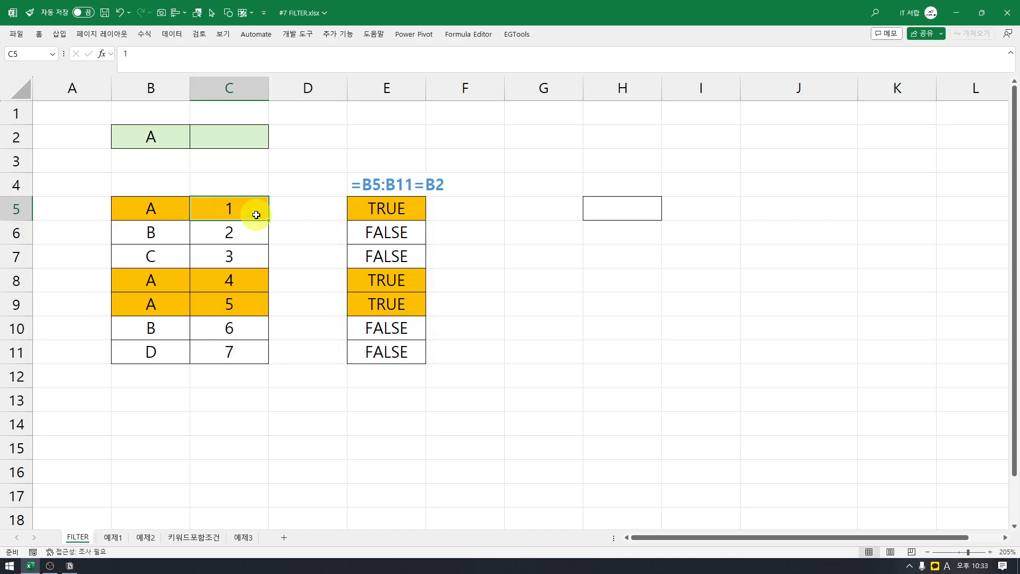
# - Choose 4 as the number criterion in cell C2
pyautogui.click(244, 135)
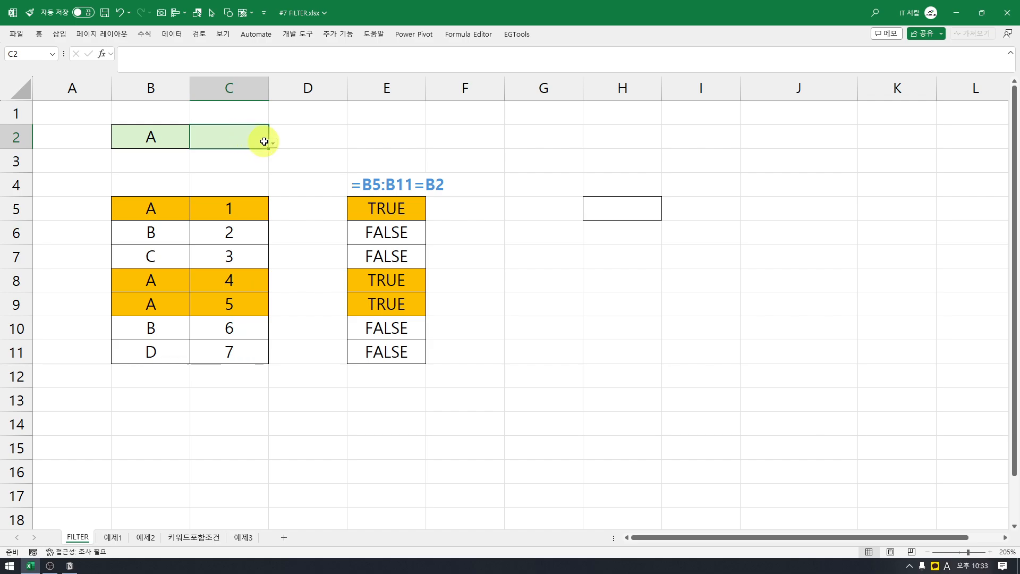
pyautogui.click(272, 143)
pyautogui.click(242, 195)
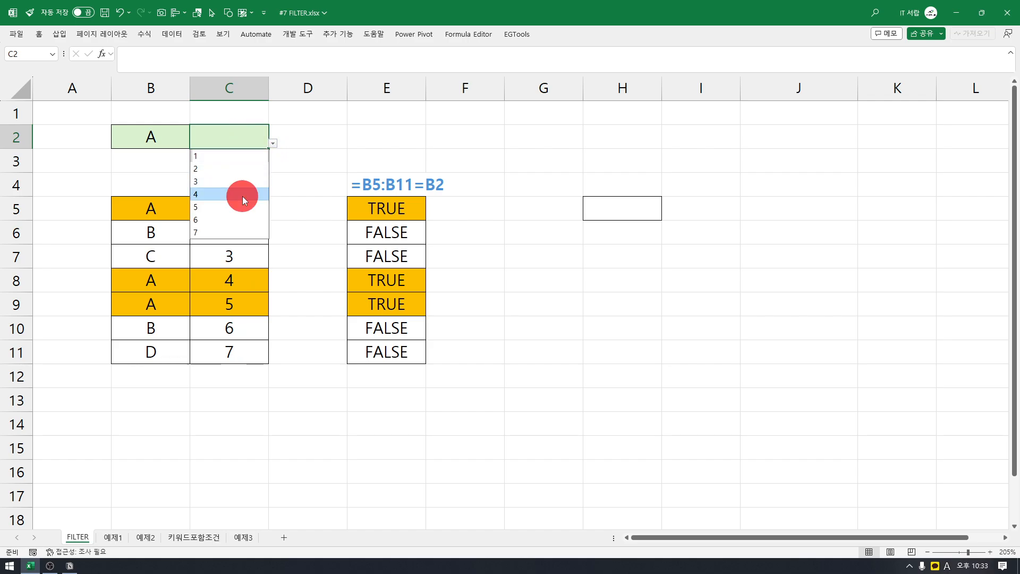
# - Extend E5's formula to require both the letter and the number criterion: =(B5:B11=B2)*(C5:C11=C2)
pyautogui.click(381, 212)
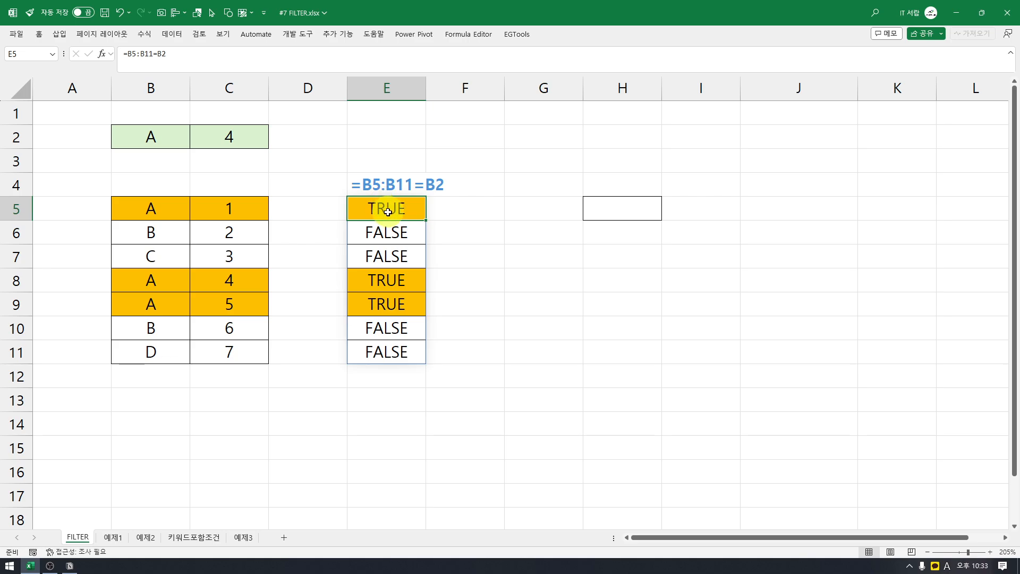
pyautogui.click(129, 53)
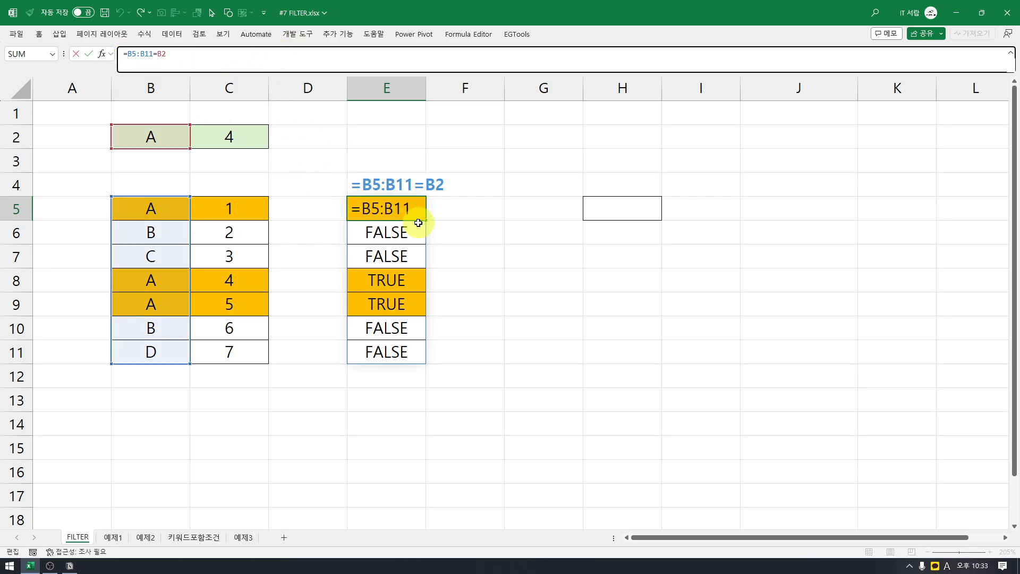
pyautogui.write('(')
pyautogui.press('End')
pyautogui.write(')')
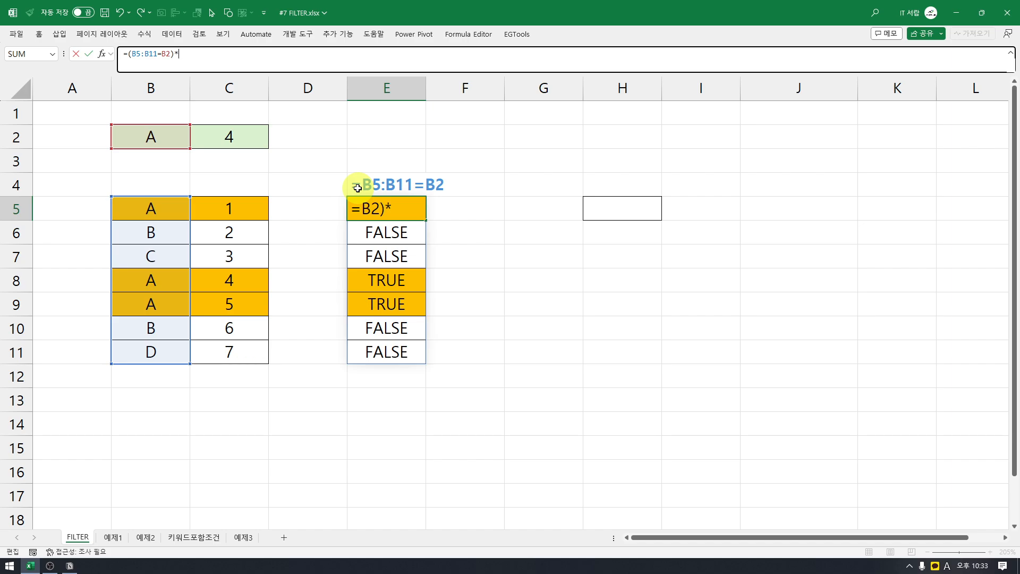
pyautogui.write('(')
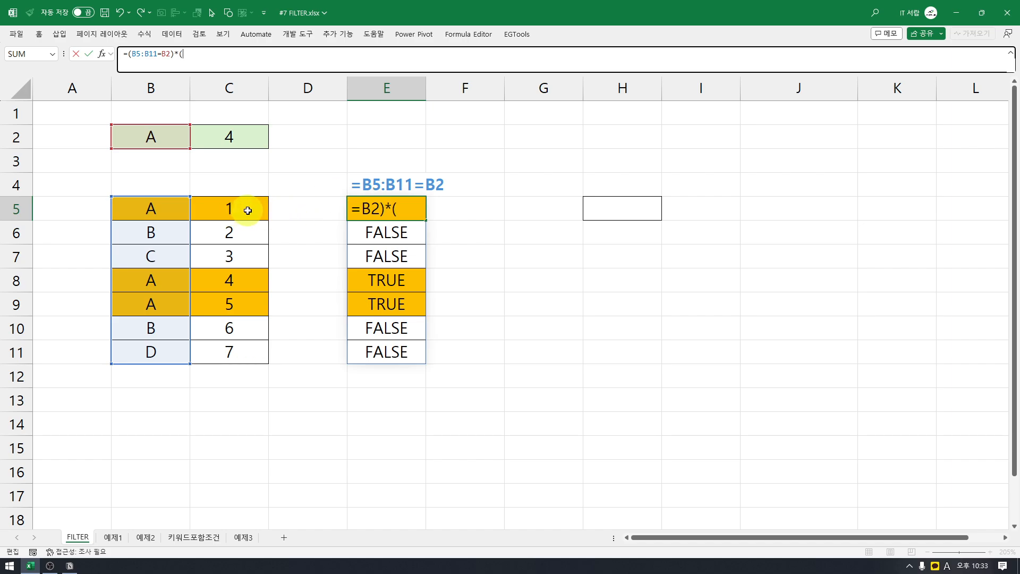
pyautogui.moveTo(253, 207); pyautogui.dragTo(255, 350)
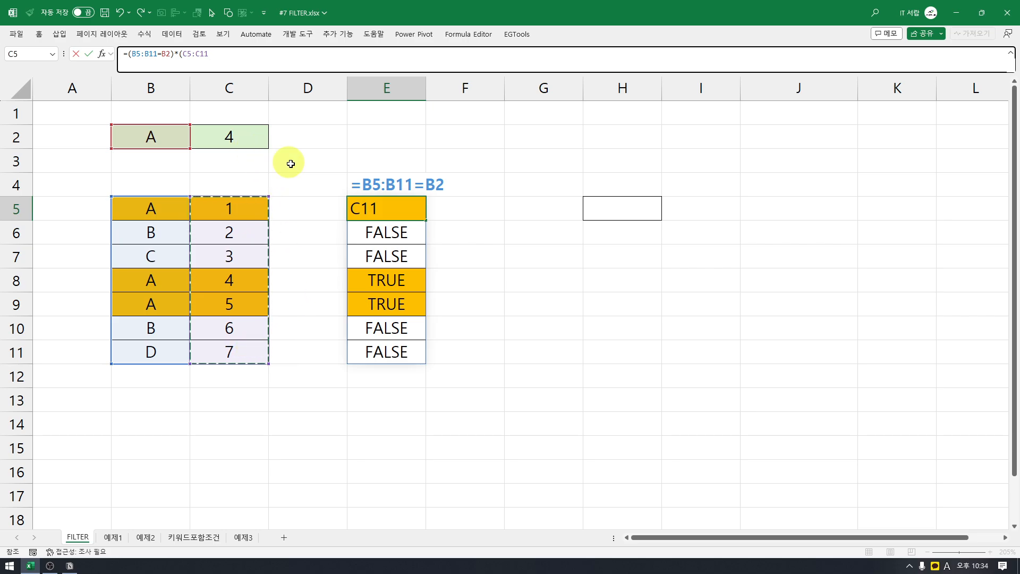
pyautogui.write('=')
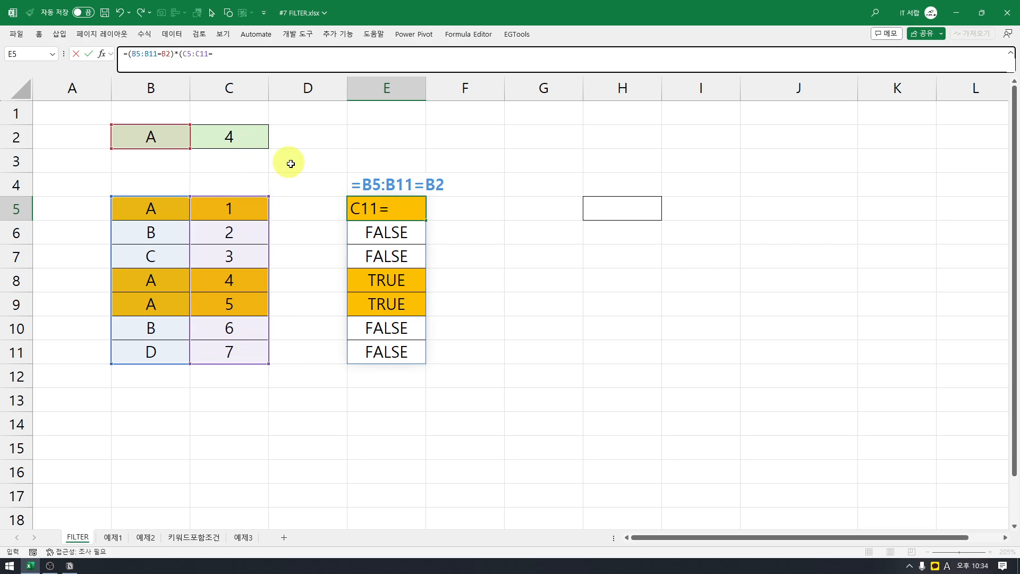
pyautogui.click(239, 140)
pyautogui.write(')')
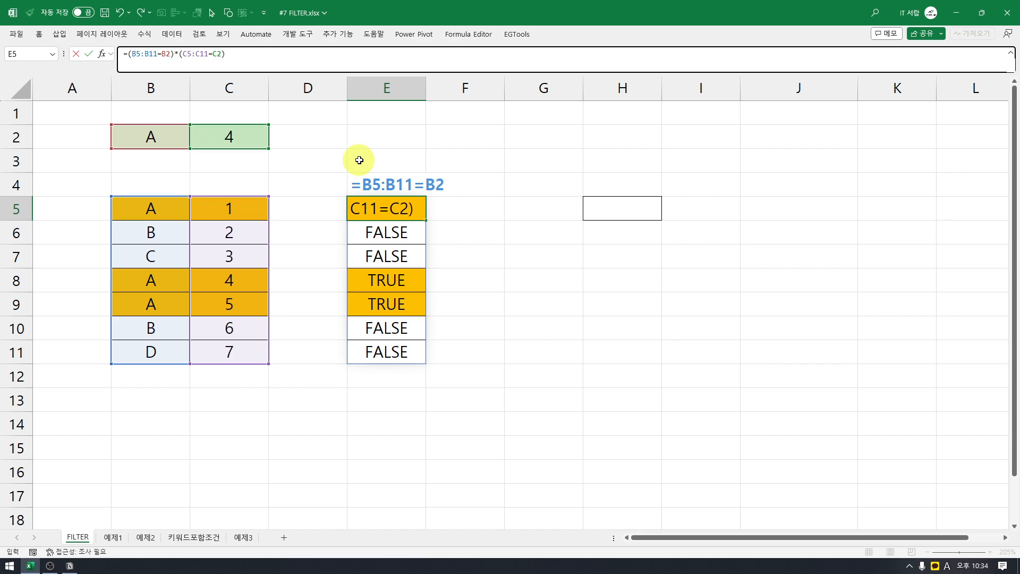
pyautogui.press('Return')
pyautogui.press('Up')
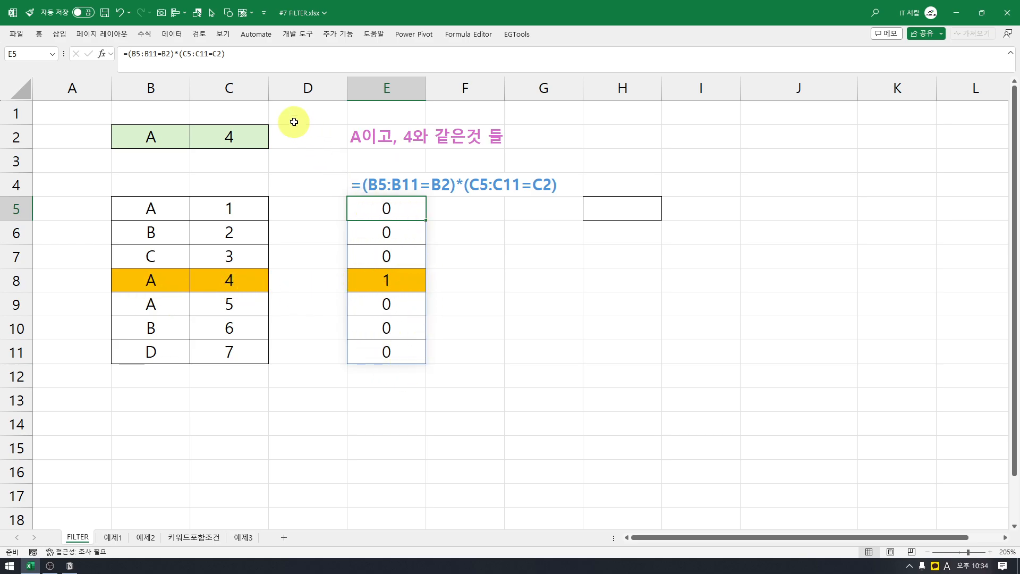
# - Change the number comparison in E5's formula to greater than, giving =(B5:B11=B2)*(C5:C11>C2)
pyautogui.click(213, 54)
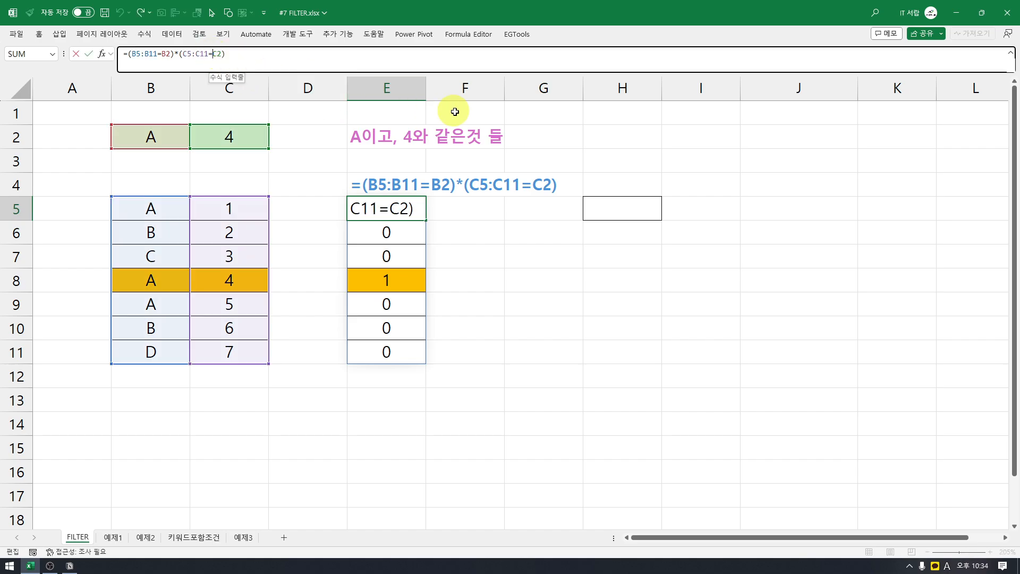
pyautogui.press('BackSpace')
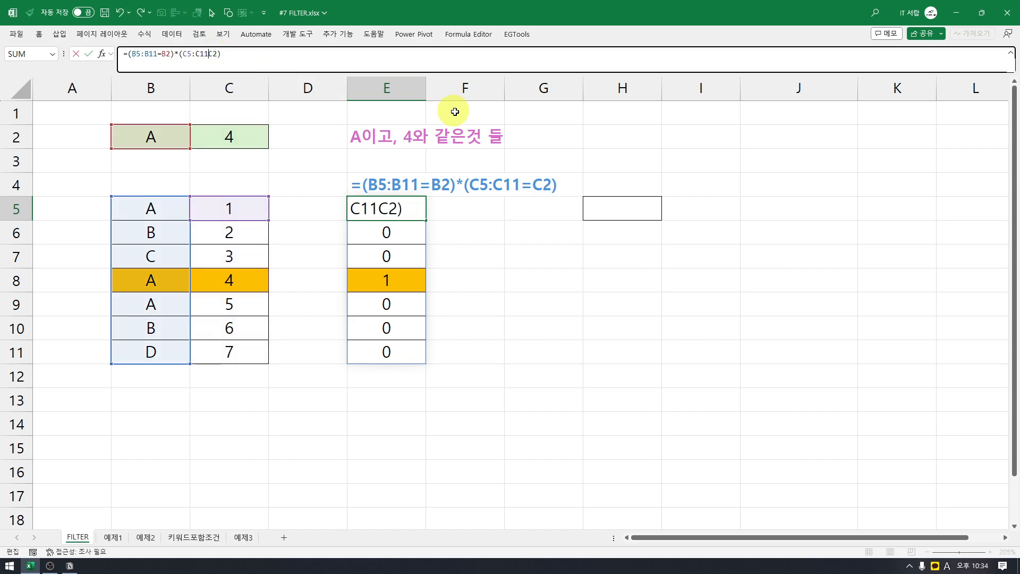
pyautogui.write('>')
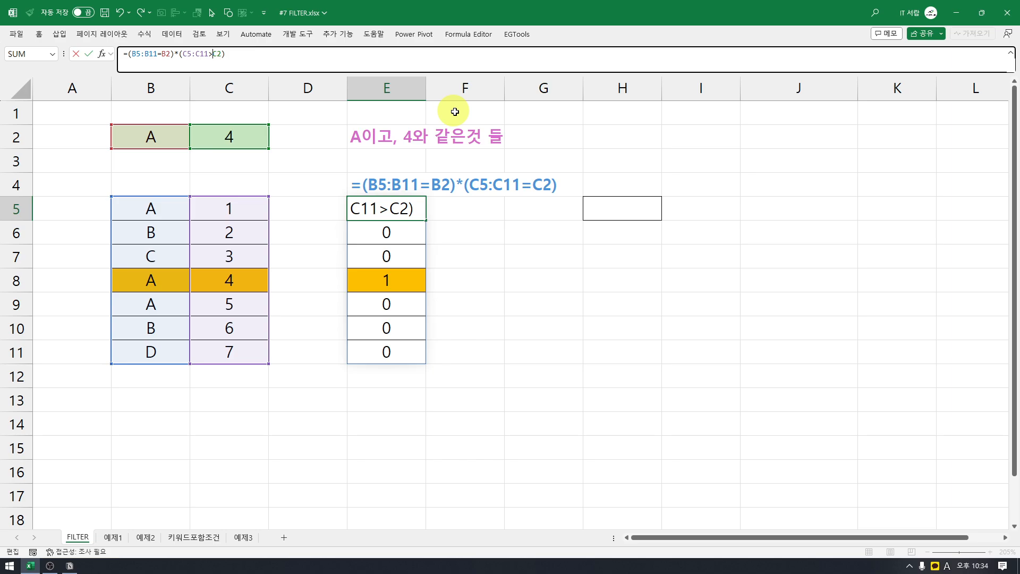
pyautogui.press('Return')
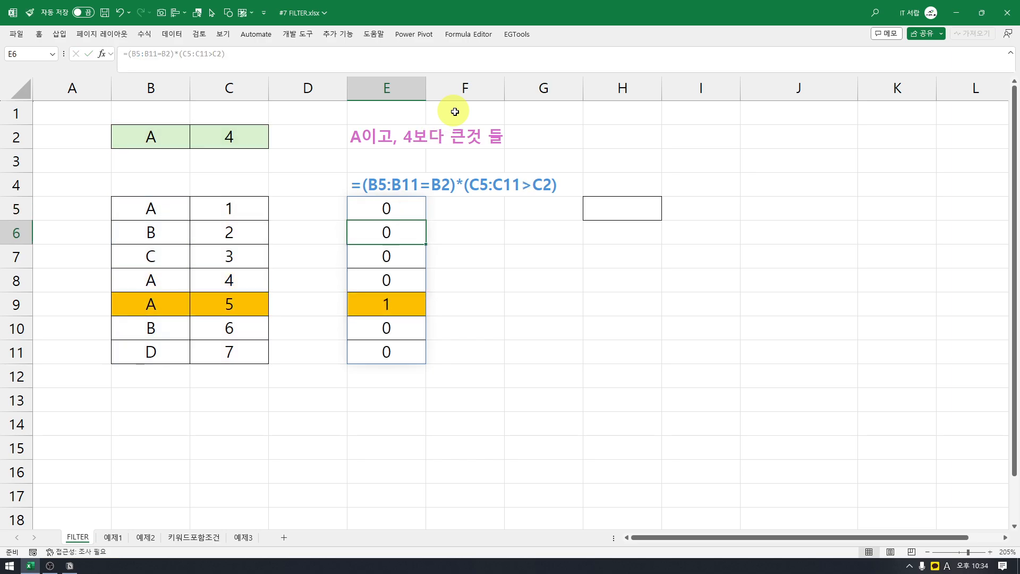
# - Make the number comparison in E5 greater than or equal, giving =(B5:B11=B2)*(C5:C11>=C2)
pyautogui.press('Up')
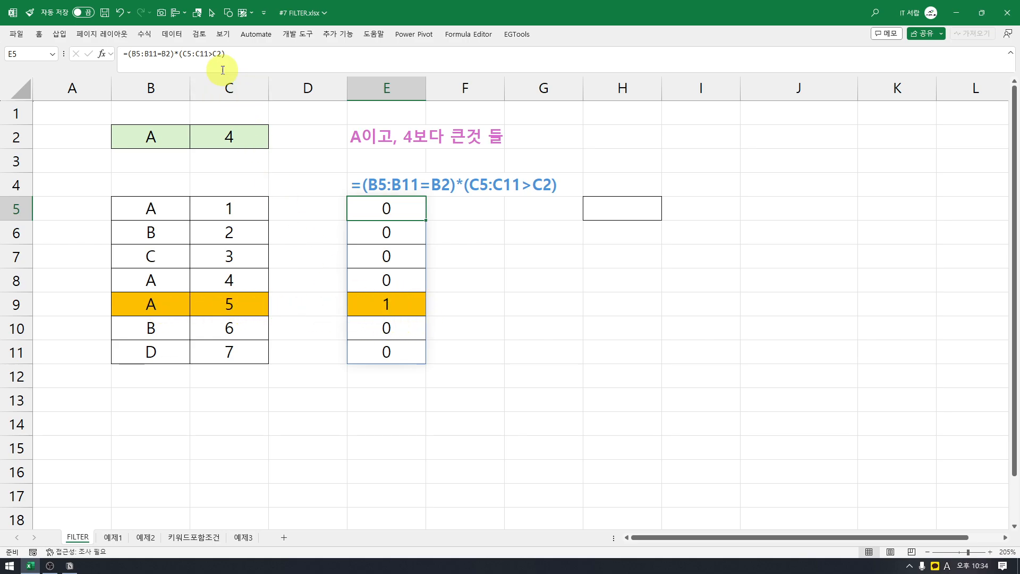
pyautogui.click(215, 54)
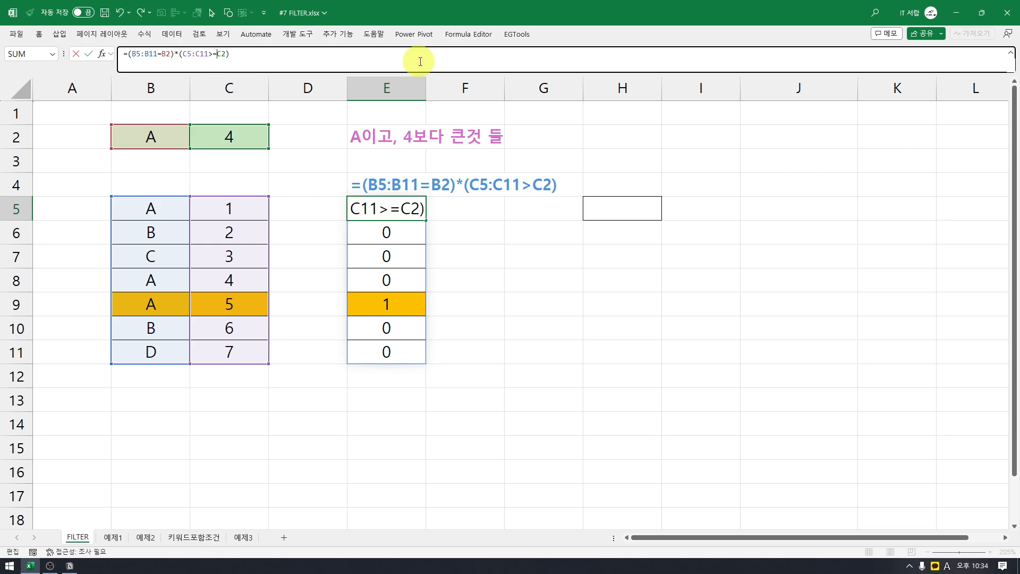
pyautogui.hotkey('ctrl', 'Return')
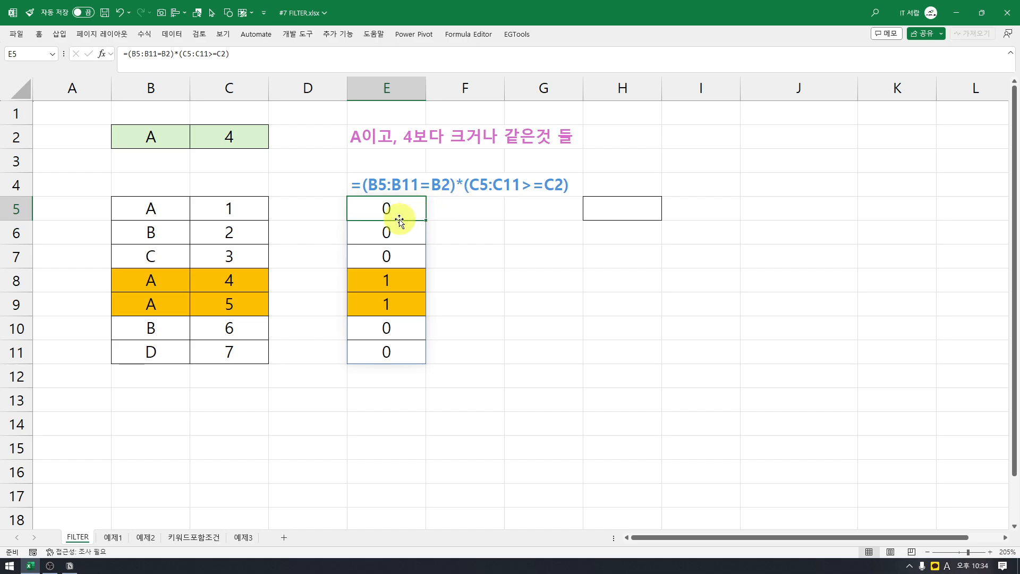
# - Turn E5's AND condition into an OR condition by replacing * with +, giving =(B5:B11=B2)+(C5:C11>=C2)
pyautogui.click(179, 54)
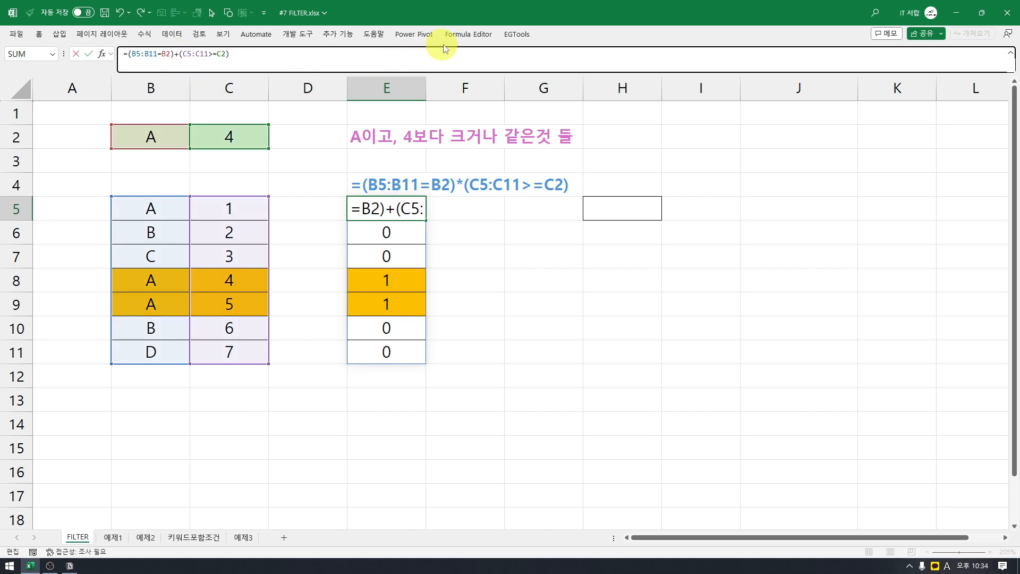
pyautogui.press('Return')
pyautogui.press('Up')
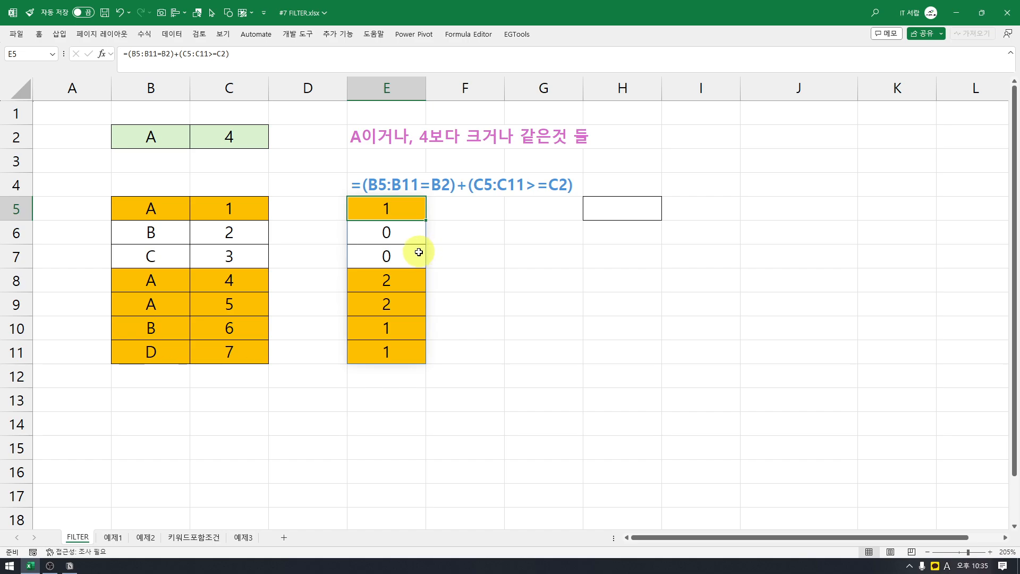
# - Enter =FILTER(B5:C11,E5#) in cell H5 to extract the table rows that meet the condition array
pyautogui.click(614, 211)
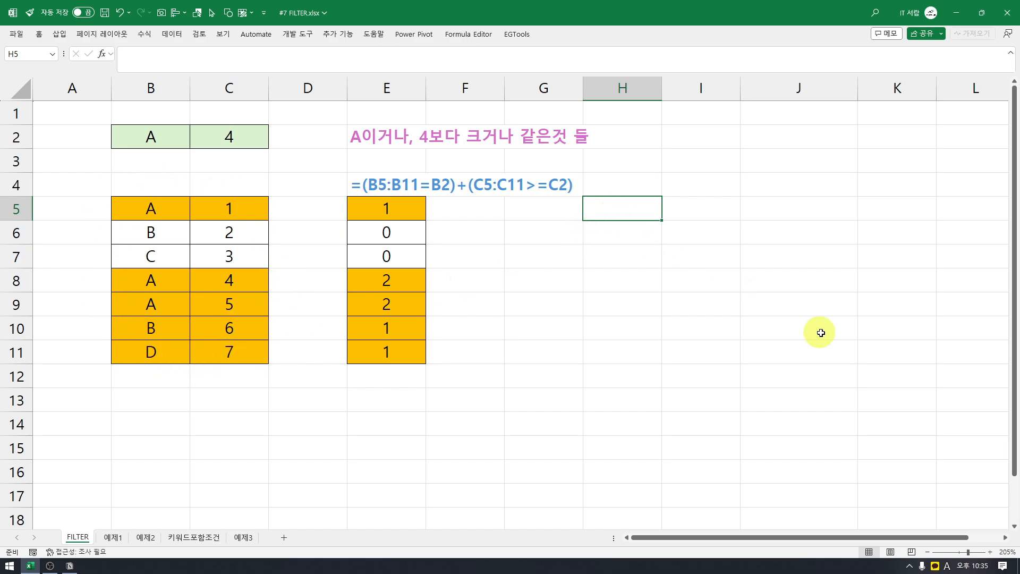
pyautogui.write('f')
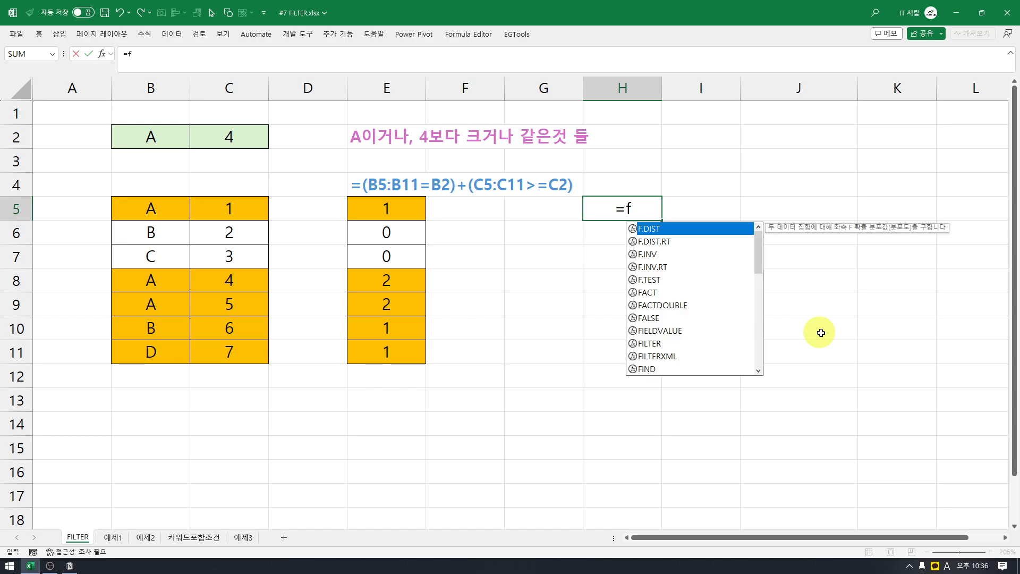
pyautogui.write('ilter(')
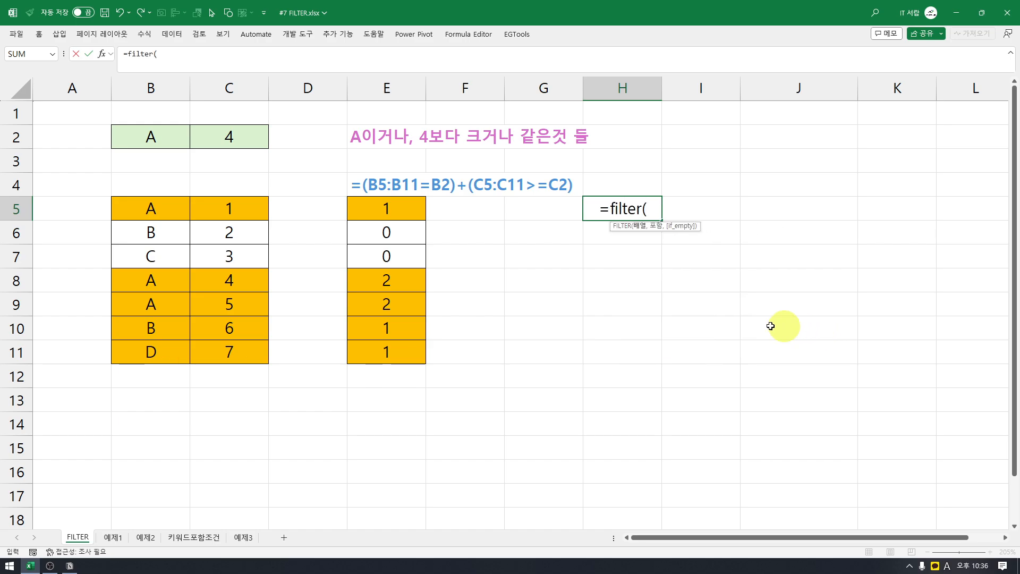
pyautogui.moveTo(151, 211); pyautogui.dragTo(247, 347)
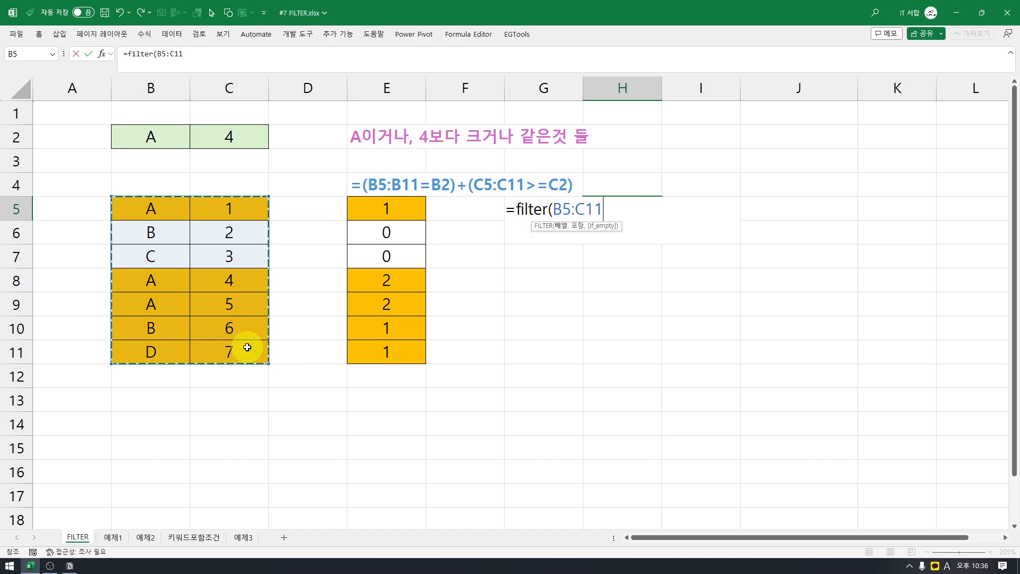
pyautogui.write(',')
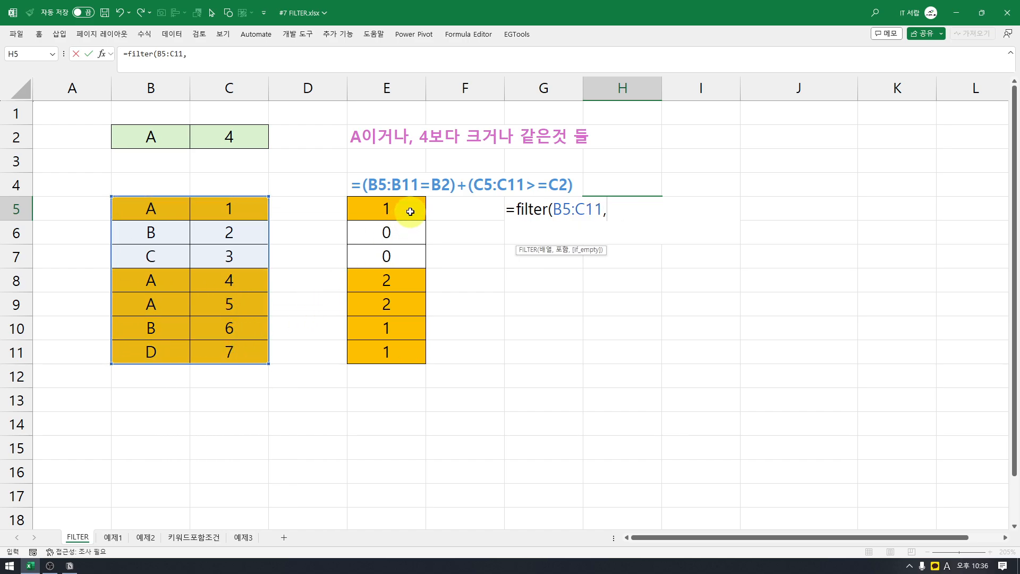
pyautogui.moveTo(410, 208); pyautogui.dragTo(405, 347)
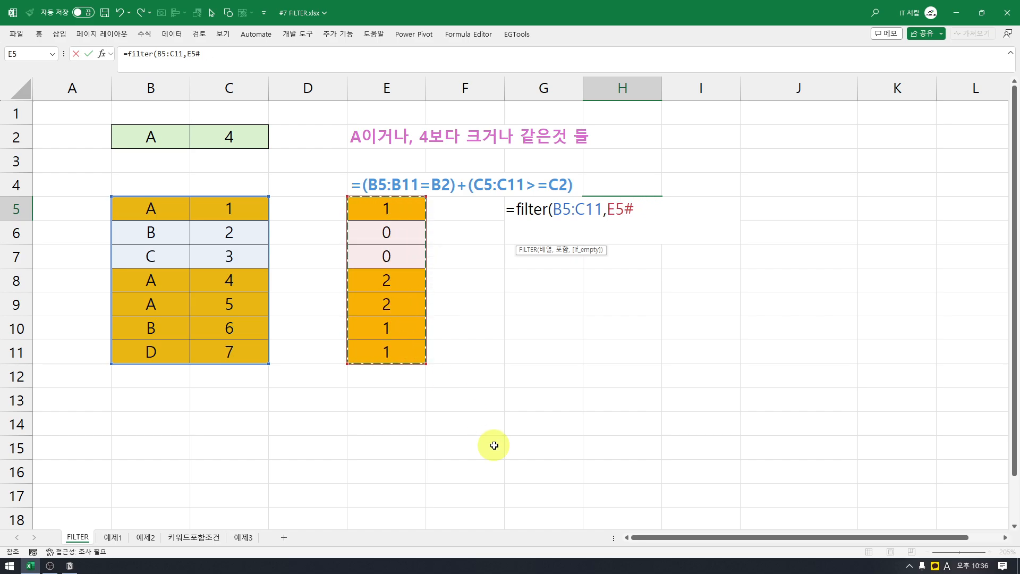
pyautogui.write(')')
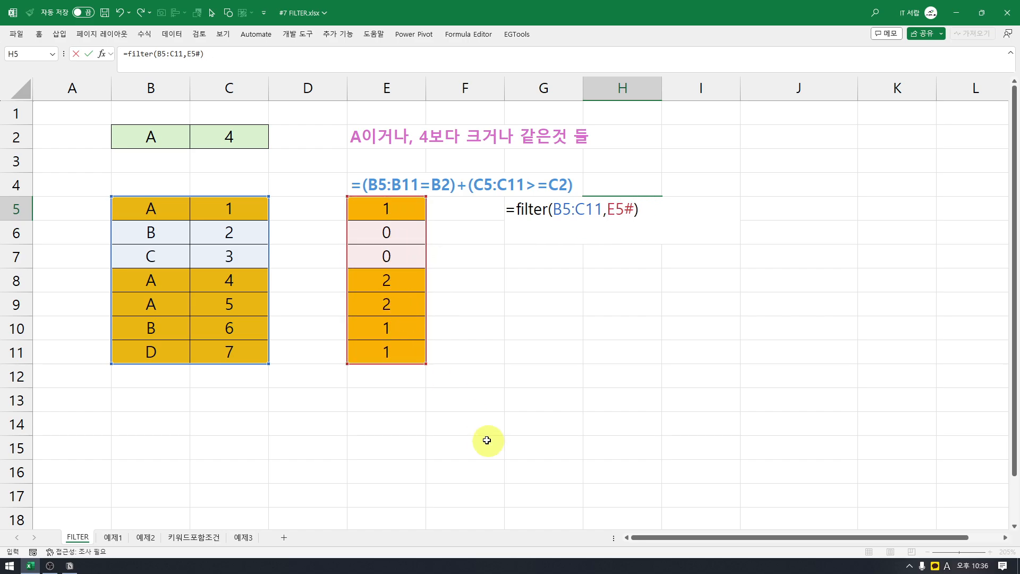
pyautogui.hotkey('ctrl', 'Return')
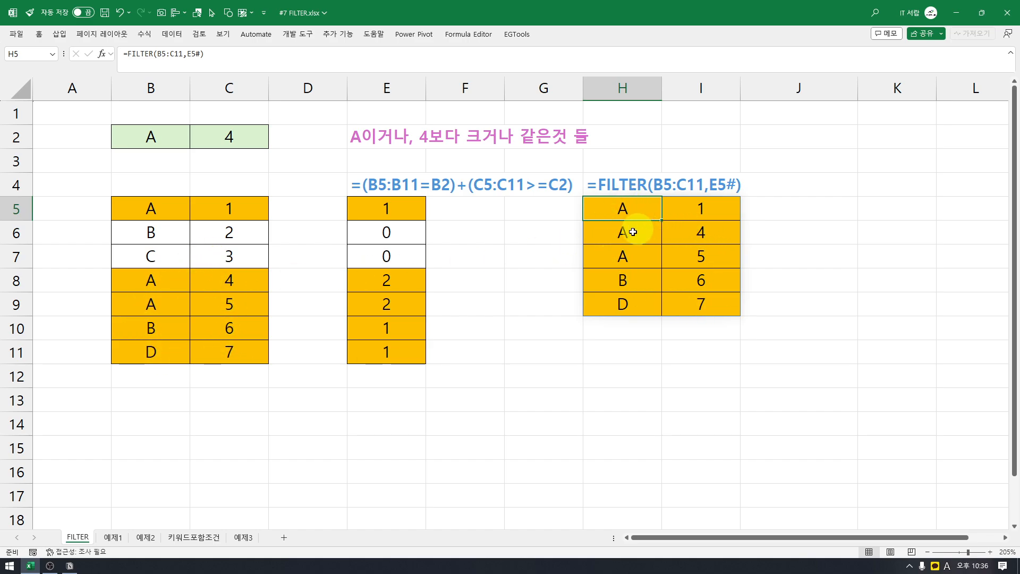
# - Test the FILTER formula by switching the number criterion in C2 to 3 and then 2
pyautogui.click(231, 139)
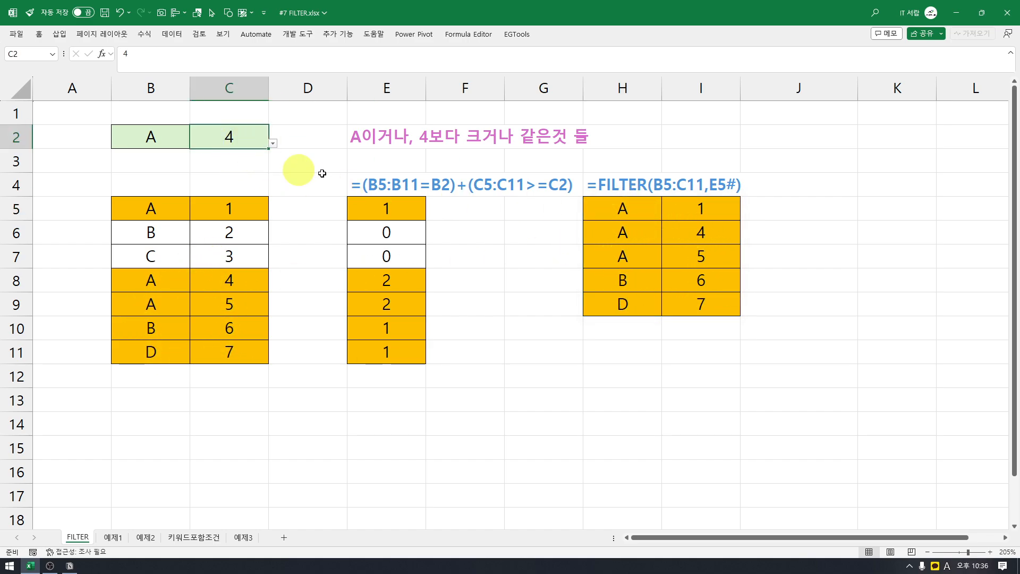
pyautogui.hotkey('alt', 'Down')
pyautogui.press('Up')
pyautogui.press('Return')
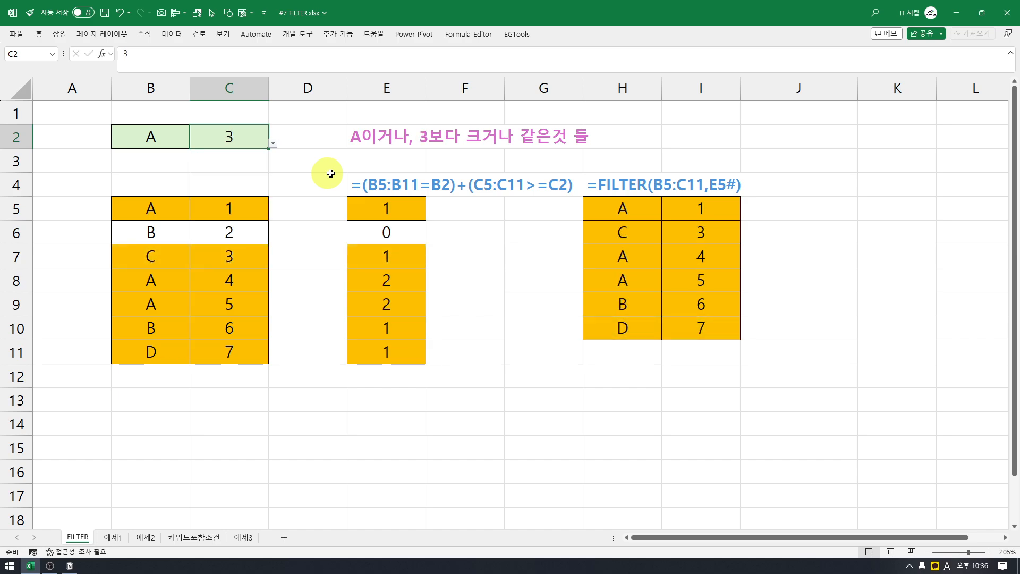
pyautogui.hotkey('alt', 'Down')
pyautogui.press('Up')
pyautogui.press('Return')
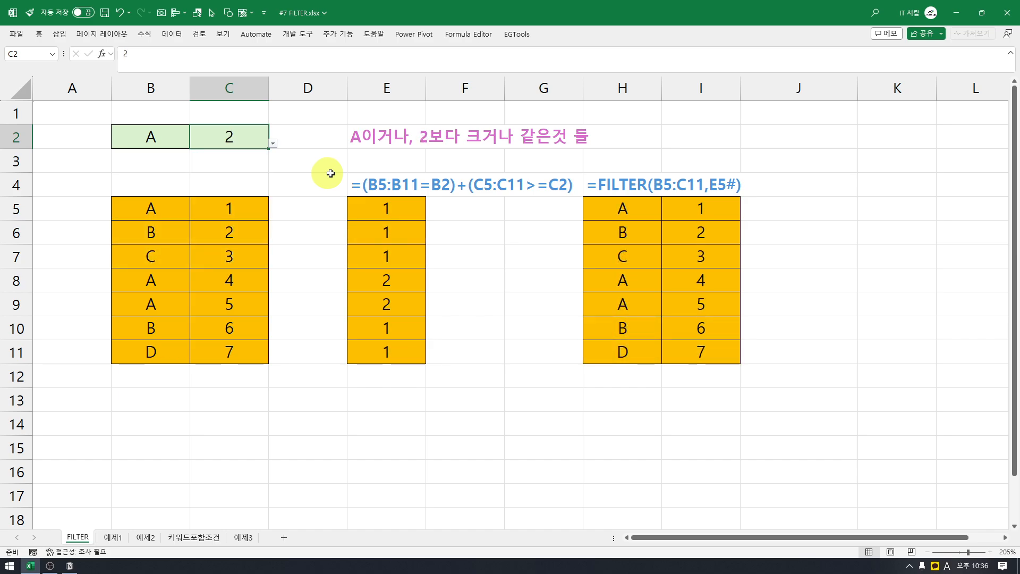
# - Choose 6 as the number criterion in cell C2
pyautogui.hotkey('alt', 'Down')
pyautogui.press('Escape')
pyautogui.hotkey('alt', 'Down')
pyautogui.press('Down')
pyautogui.press('Down')
pyautogui.press('Down')
pyautogui.press('Down')
pyautogui.press('Return')
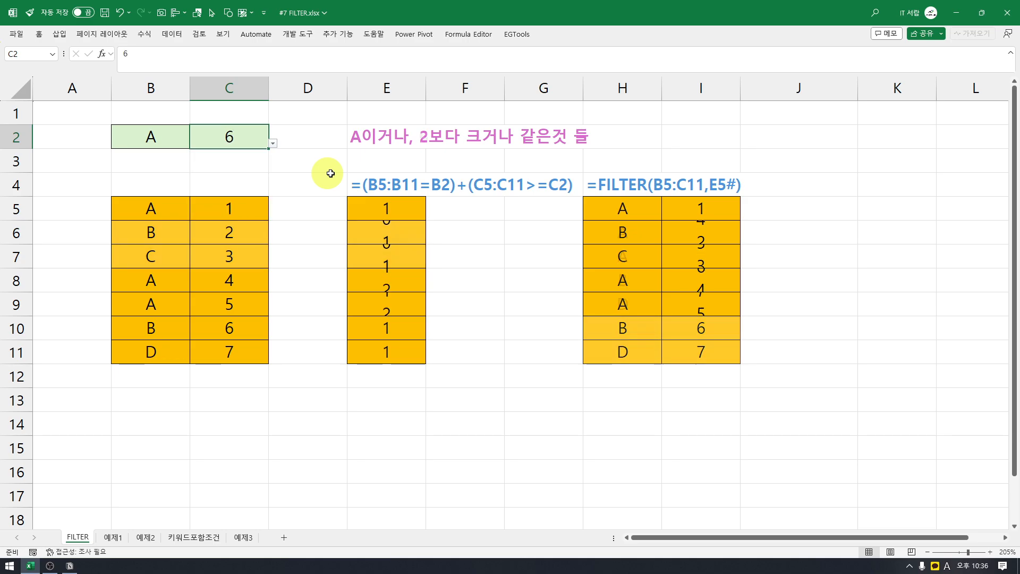
# - Choose C as the letter criterion in cell B2
pyautogui.press('Left')
pyautogui.hotkey('alt', 'Down')
pyautogui.press('Down')
pyautogui.press('Down')
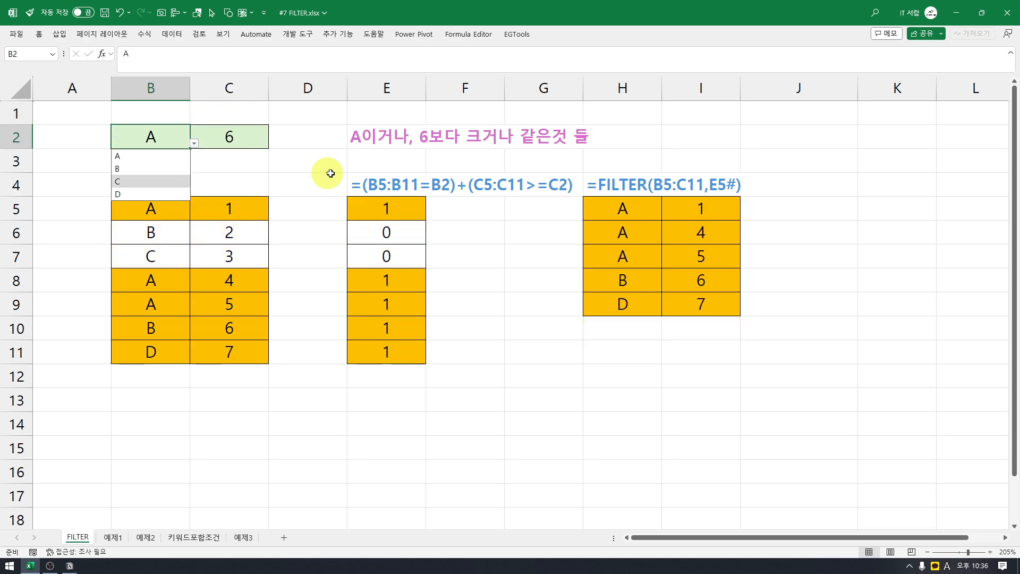
pyautogui.press('Return')
pyautogui.press('Up')
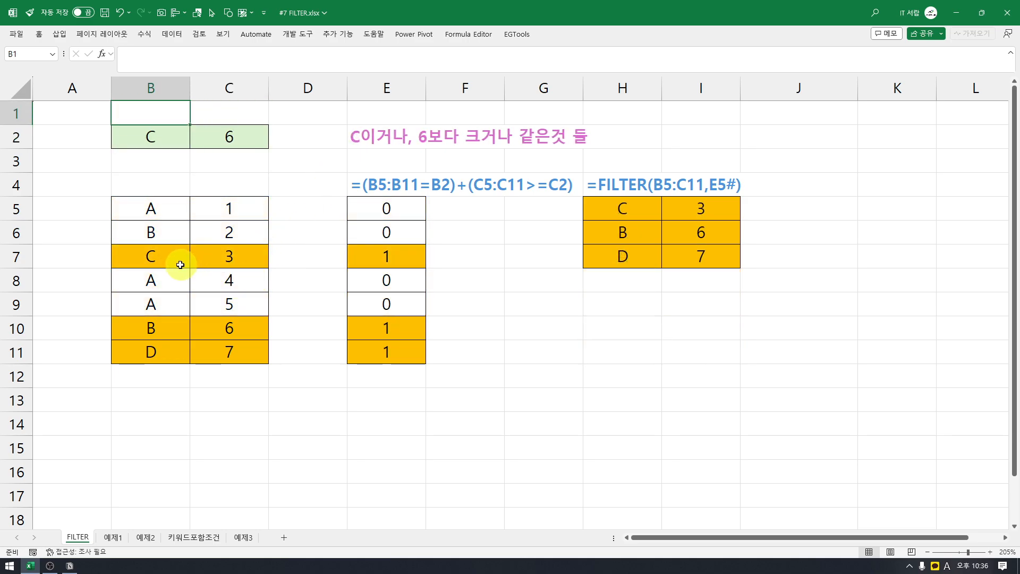
# - Compare the highlighted rows of the source table and the condition array in column E with the FILTER output from H5
pyautogui.moveTo(178, 260); pyautogui.dragTo(244, 266)
pyautogui.moveTo(170, 325); pyautogui.dragTo(263, 342)
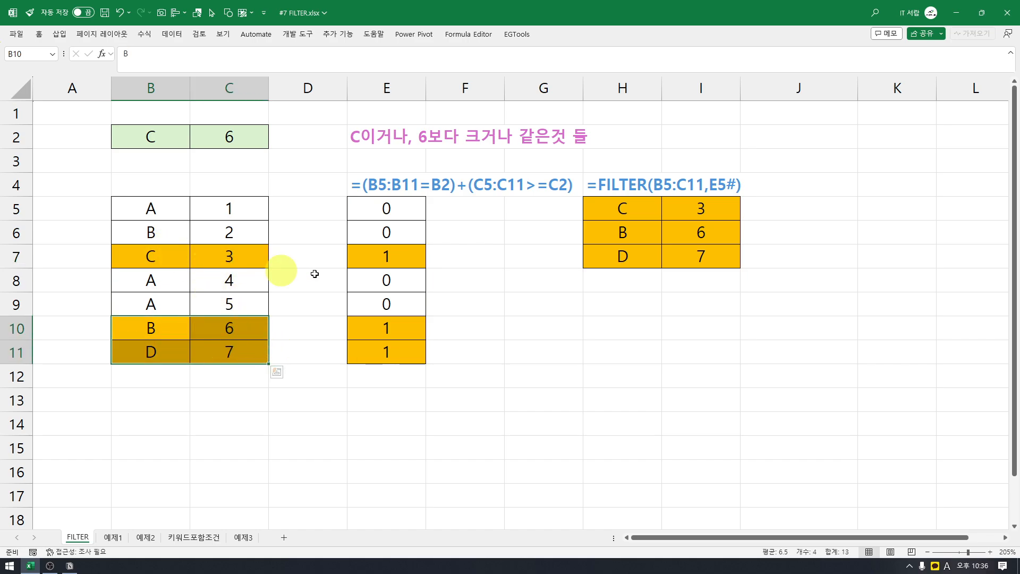
pyautogui.click(386, 260)
pyautogui.click(387, 348)
pyautogui.moveTo(621, 221); pyautogui.dragTo(701, 256)
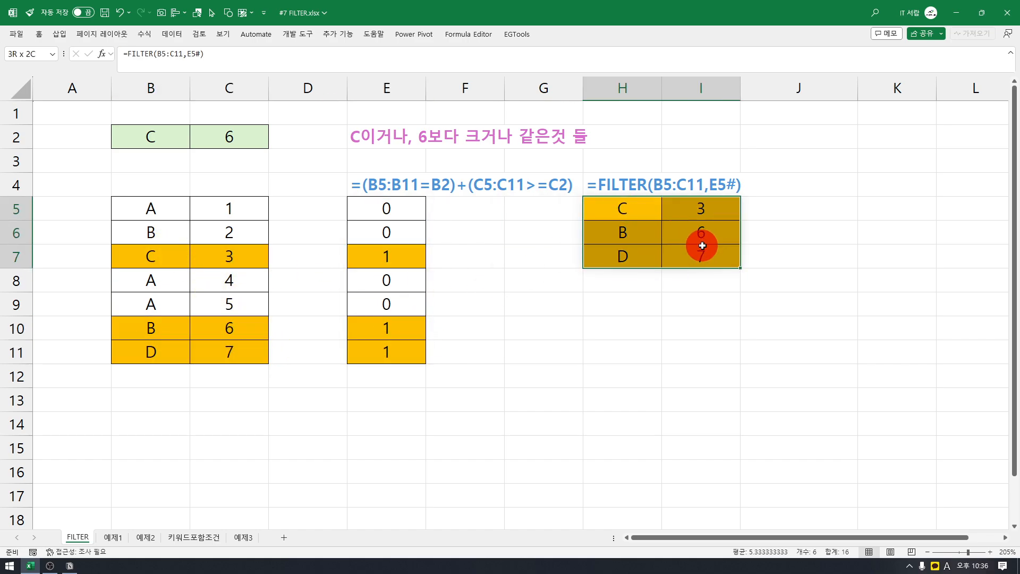
pyautogui.click(634, 187)
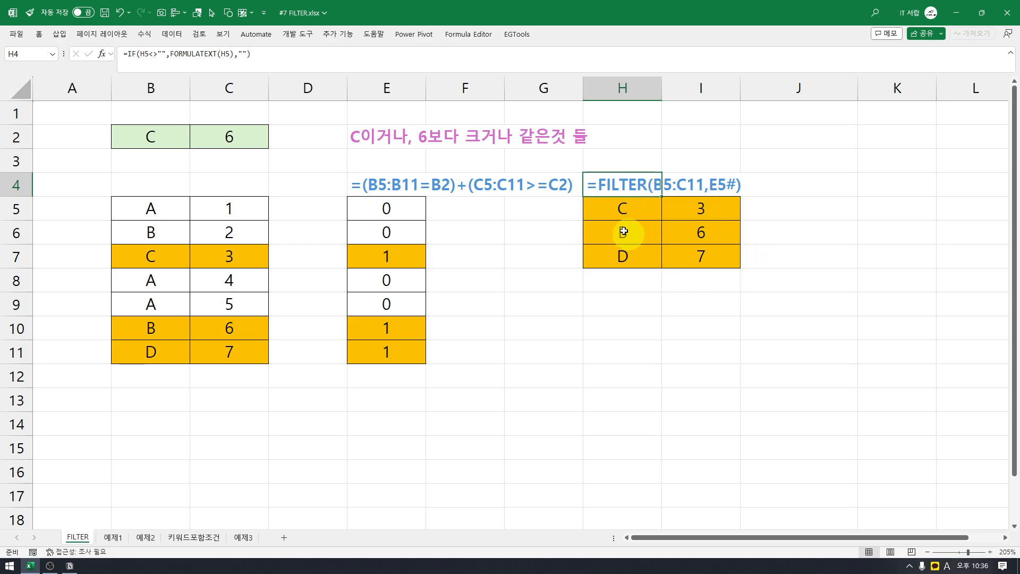
pyautogui.click(625, 214)
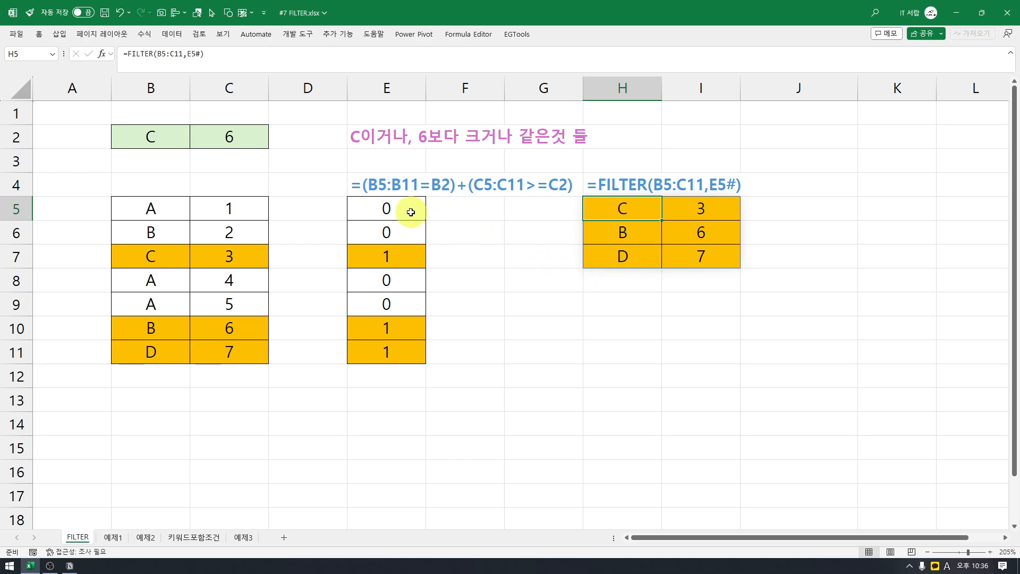
# - Compare the condition array in E5:E11 with the rows extracted by the FILTER formula in H5:I7
pyautogui.moveTo(411, 212); pyautogui.dragTo(416, 350)
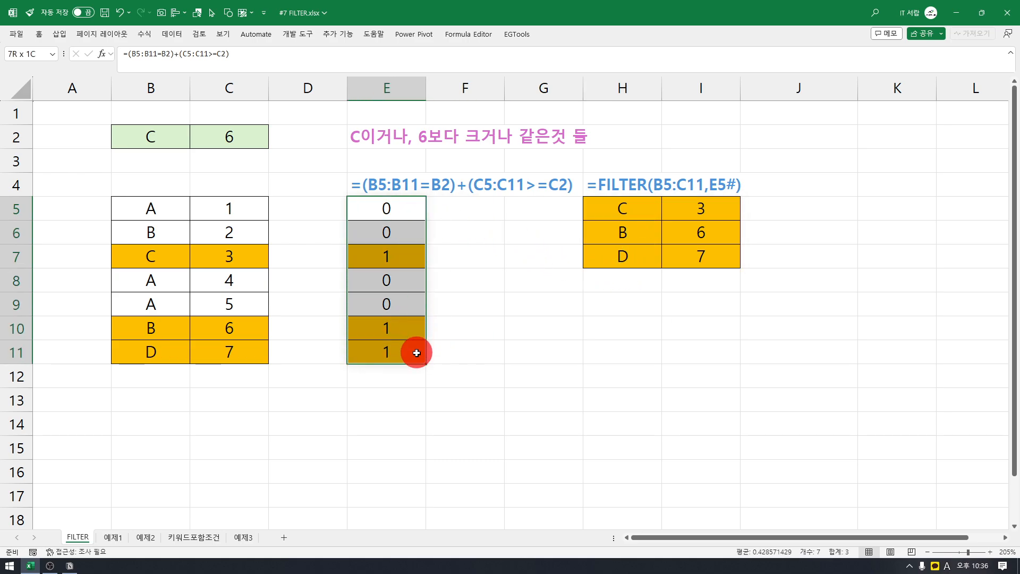
pyautogui.moveTo(413, 205); pyautogui.dragTo(390, 356)
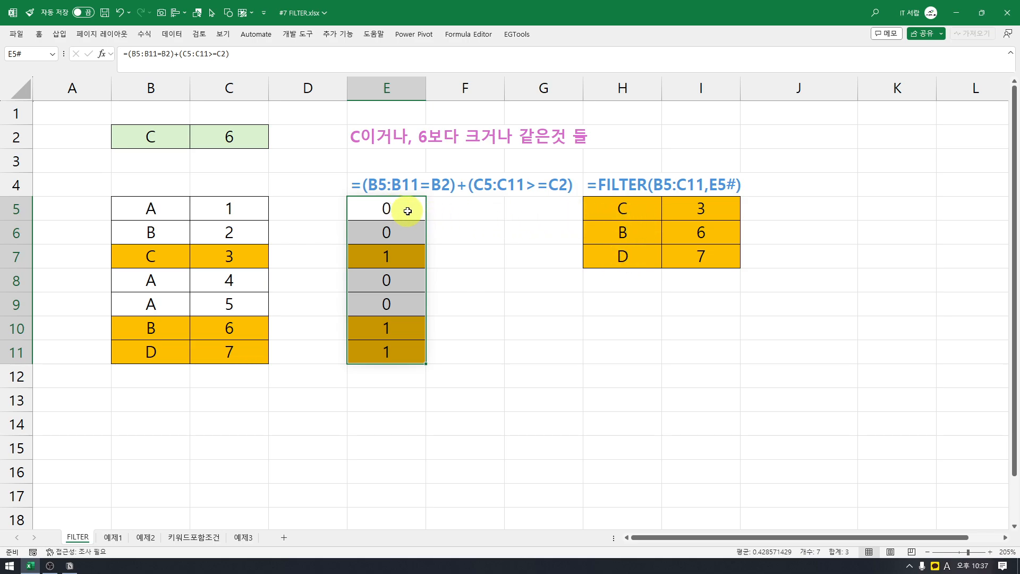
pyautogui.moveTo(406, 212); pyautogui.dragTo(402, 358)
pyautogui.click(638, 223)
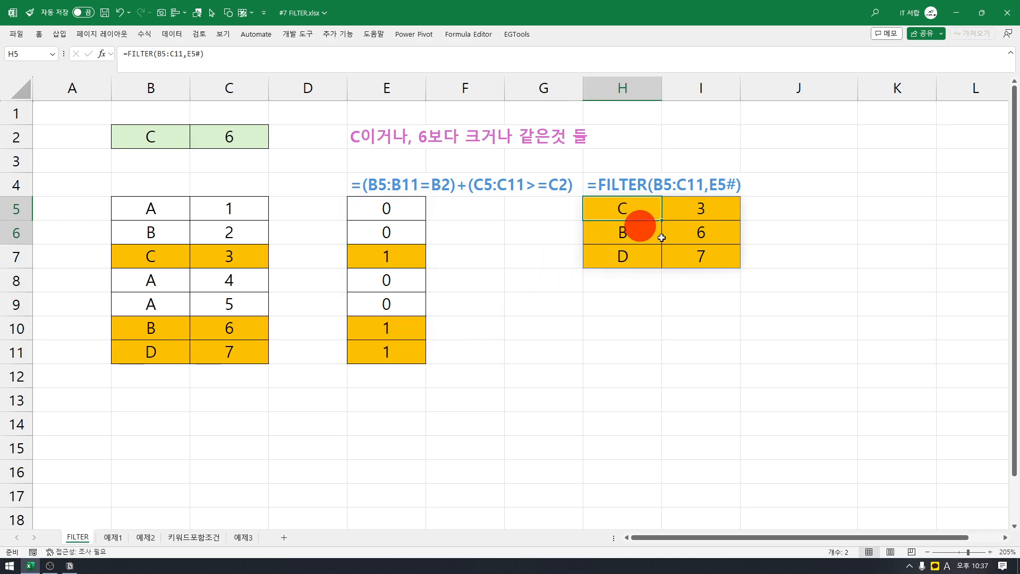
pyautogui.click(680, 342)
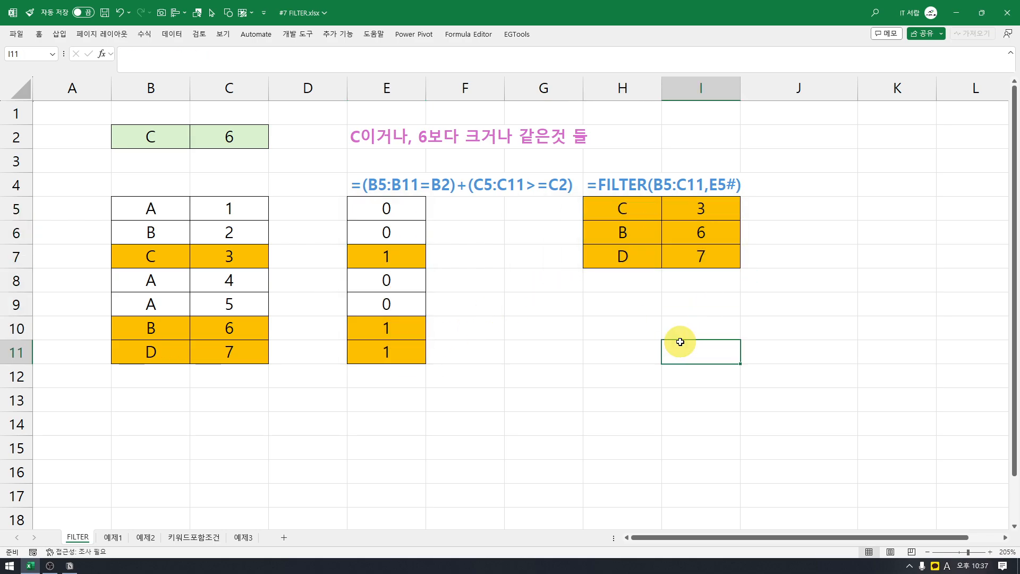
pyautogui.click(633, 212)
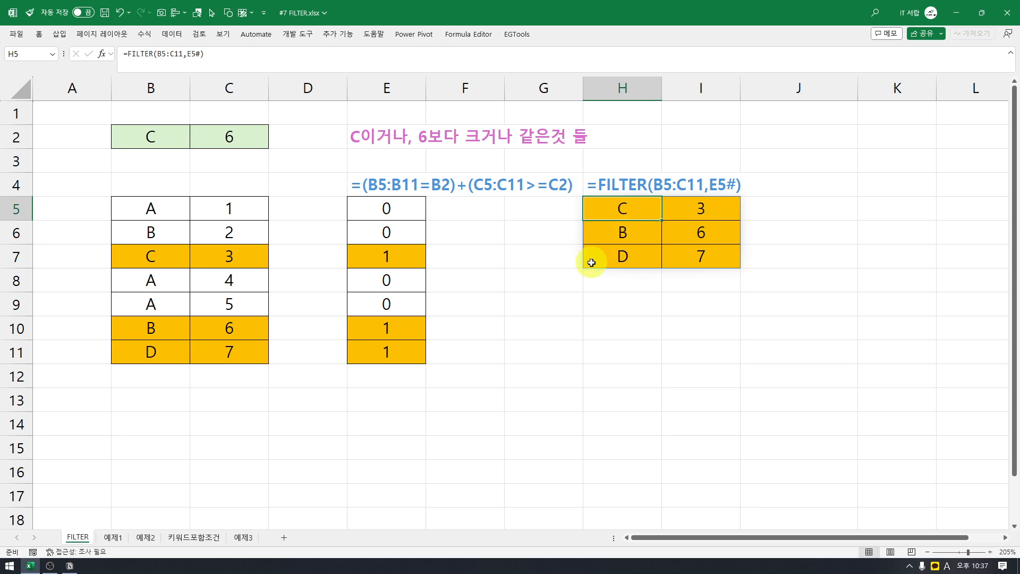
pyautogui.moveTo(633, 212); pyautogui.dragTo(699, 250)
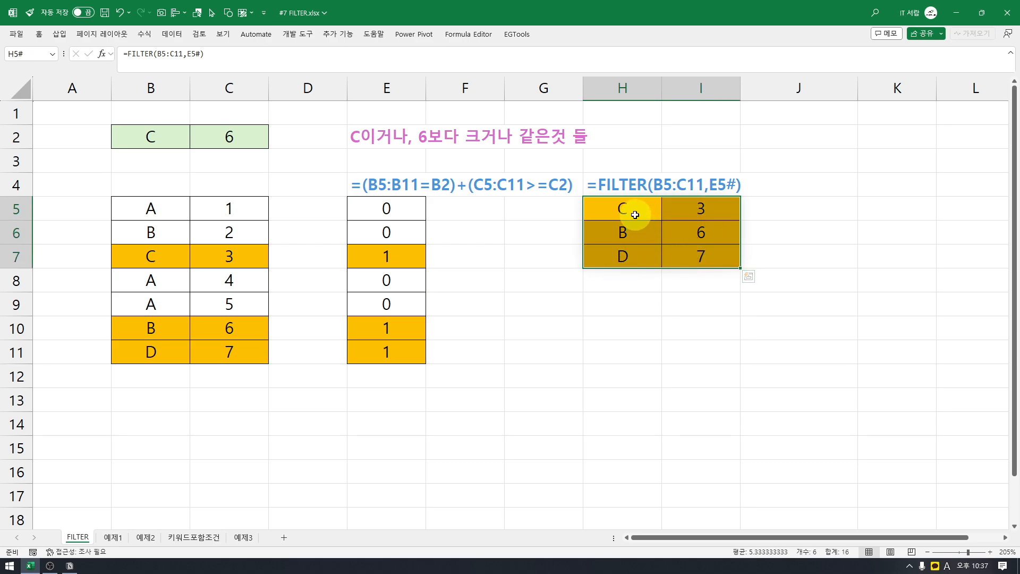
pyautogui.moveTo(639, 212); pyautogui.dragTo(687, 257)
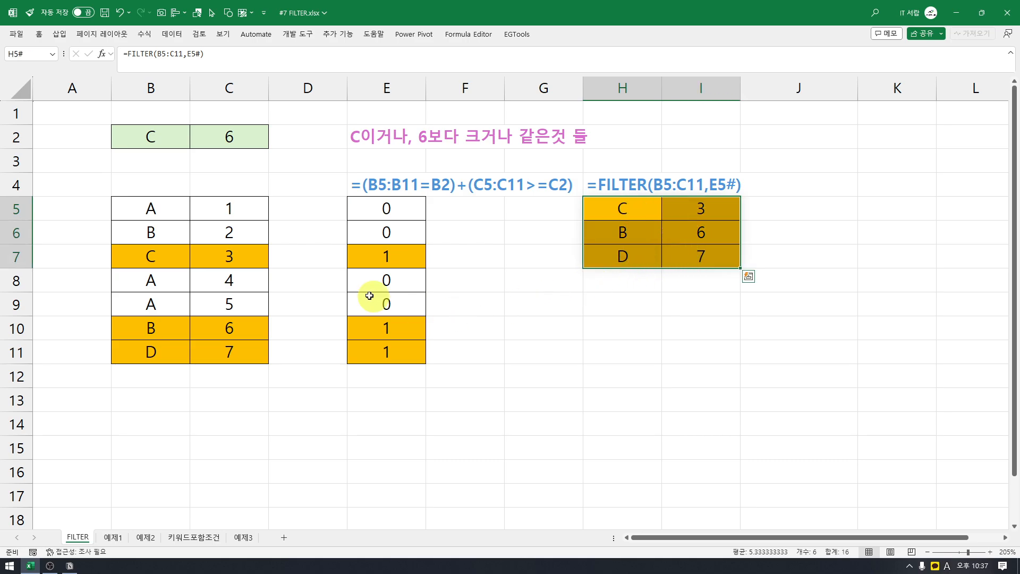
# - Open the 예제1 sheet and examine the 제품 and 지역 criteria cells G6 and G7 and the output area under I4:L4
pyautogui.click(113, 537)
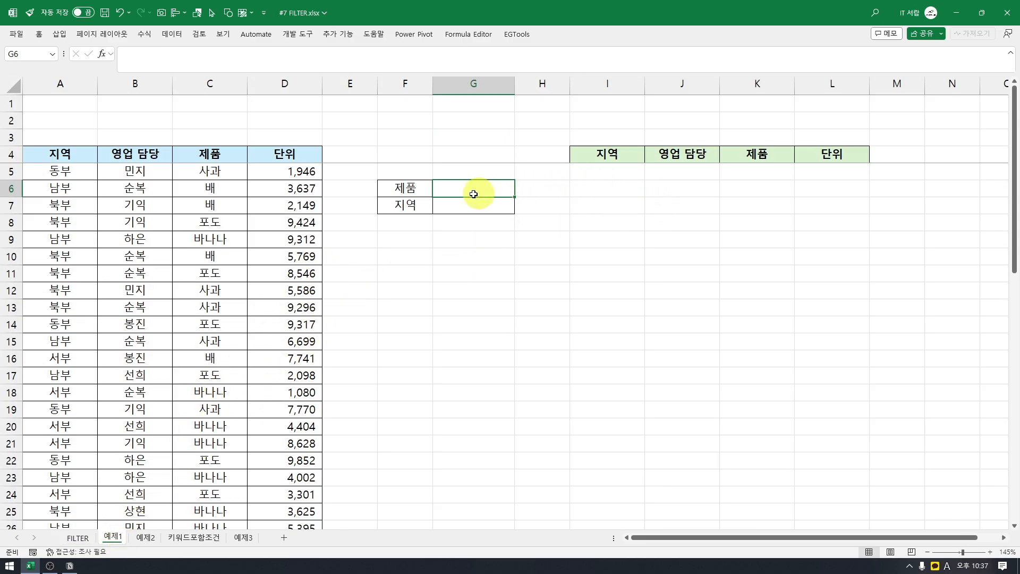
pyautogui.click(406, 192)
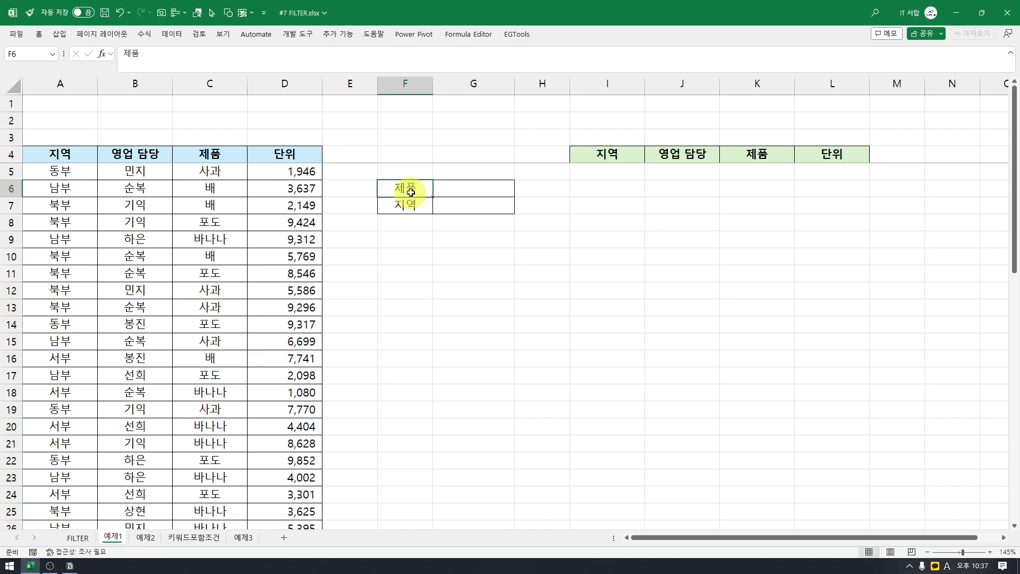
pyautogui.click(467, 191)
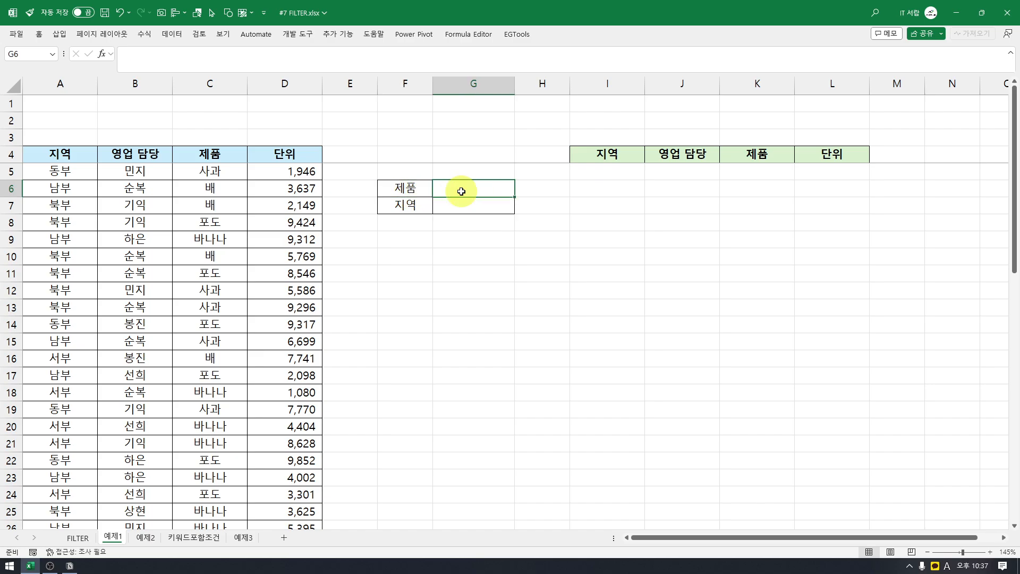
pyautogui.click(417, 192)
pyautogui.click(481, 188)
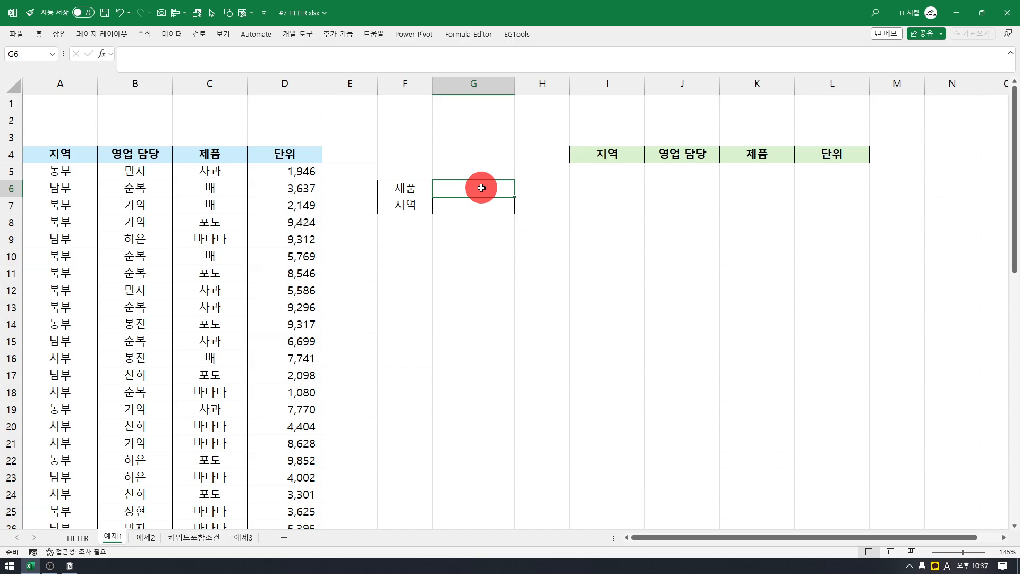
pyautogui.click(416, 205)
pyautogui.click(475, 205)
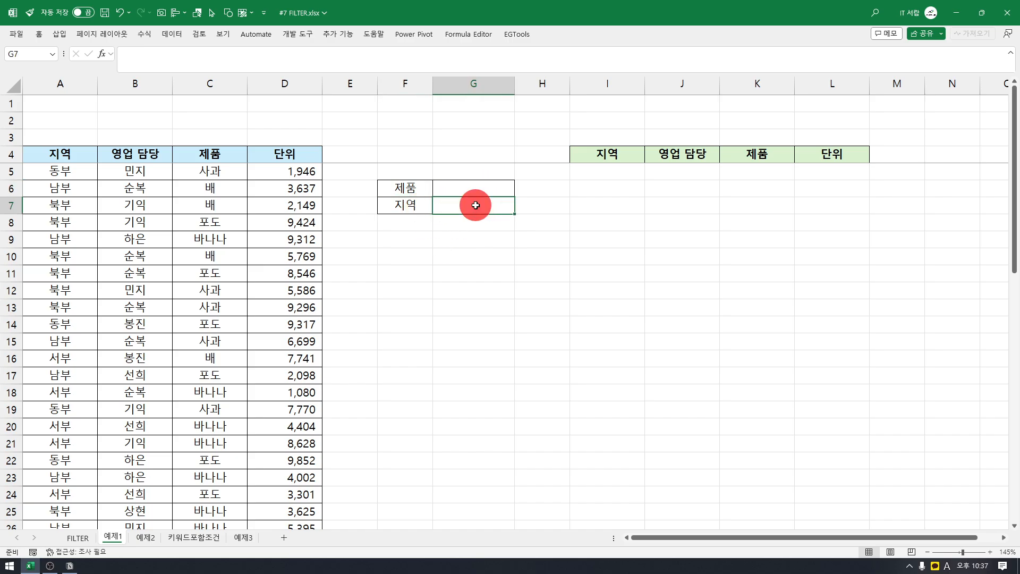
pyautogui.click(482, 190)
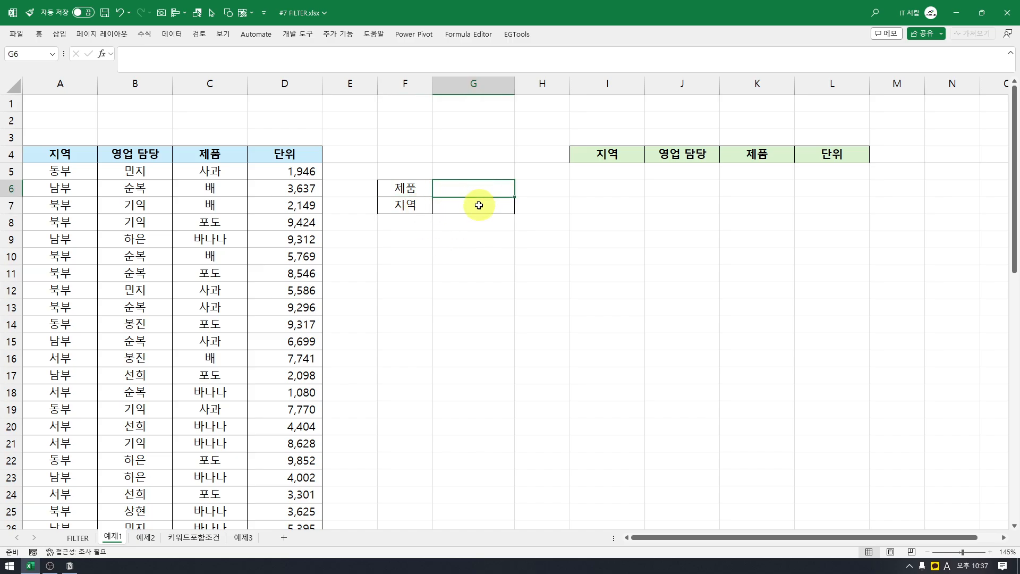
pyautogui.click(479, 205)
pyautogui.moveTo(483, 189); pyautogui.dragTo(486, 205)
pyautogui.moveTo(606, 174); pyautogui.dragTo(843, 349)
pyautogui.click(564, 311)
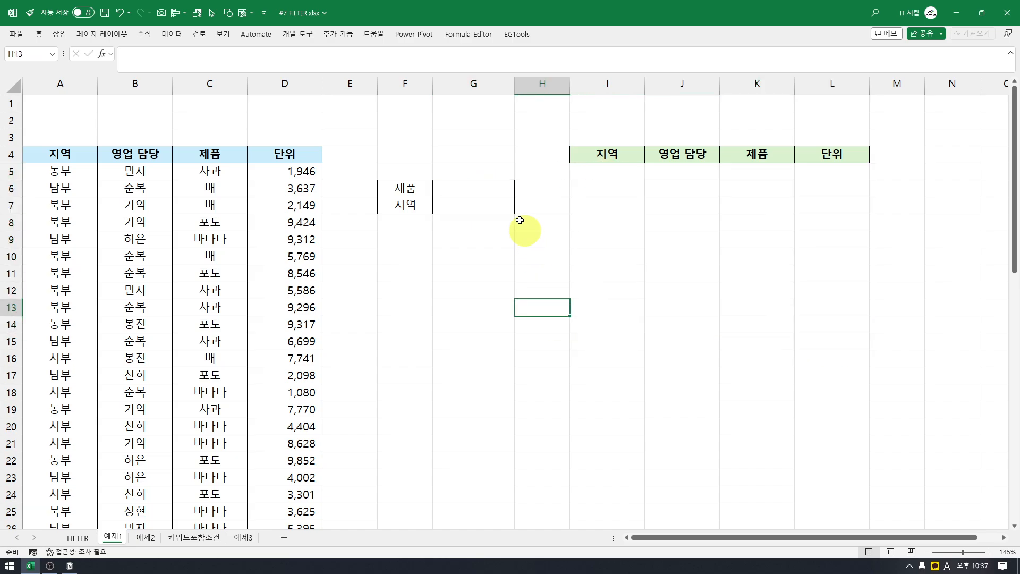
# - Start a data validation rule for the 제품 criterion cell G6 that allows only list (목록) entries
pyautogui.click(491, 187)
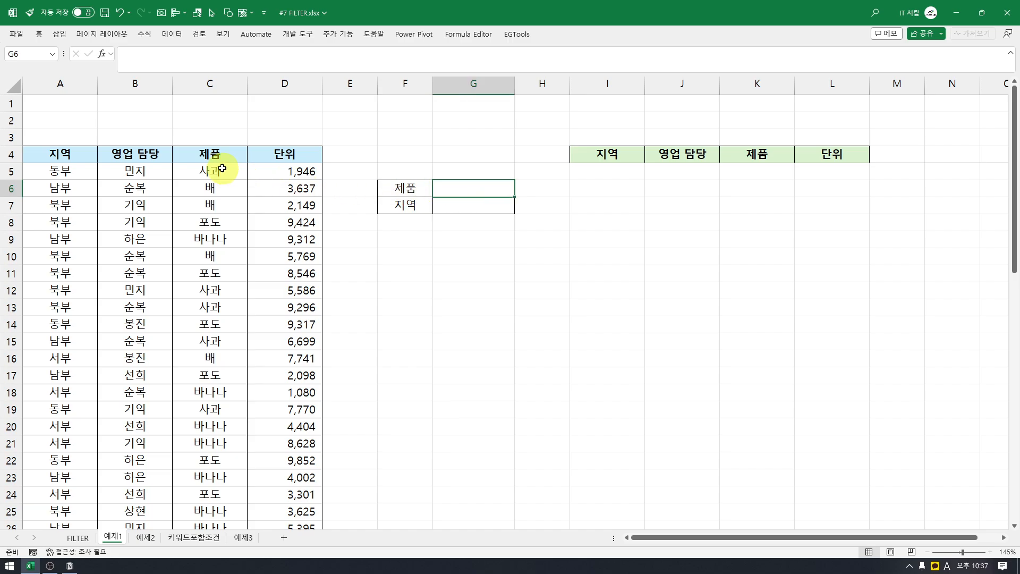
pyautogui.moveTo(222, 168); pyautogui.dragTo(213, 409)
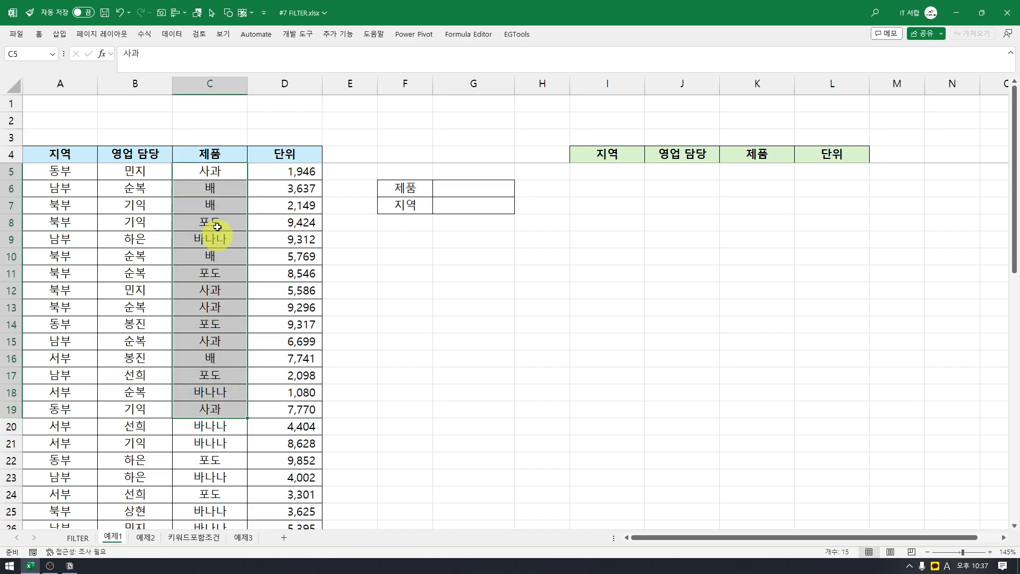
pyautogui.click(473, 187)
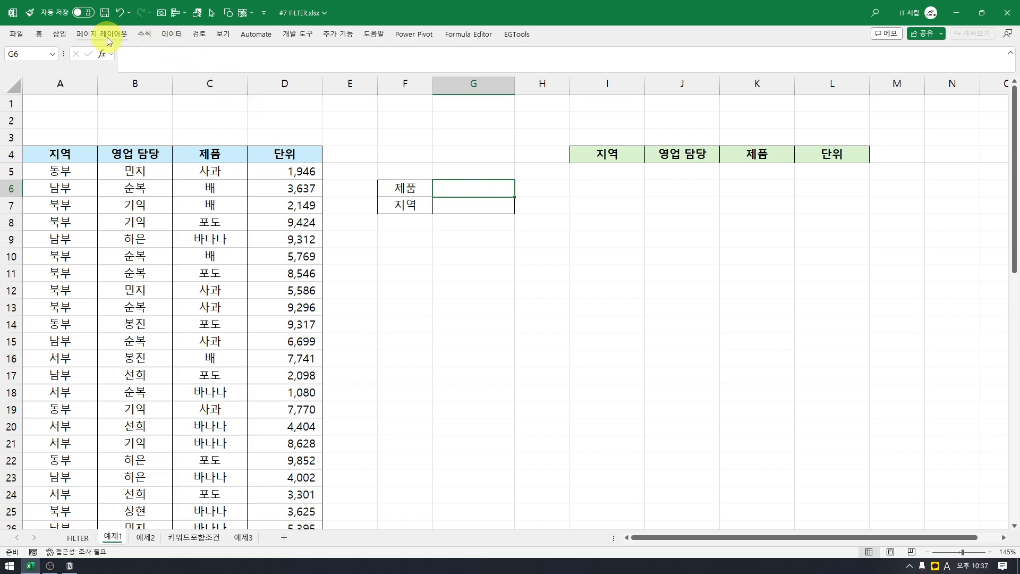
pyautogui.click(170, 38)
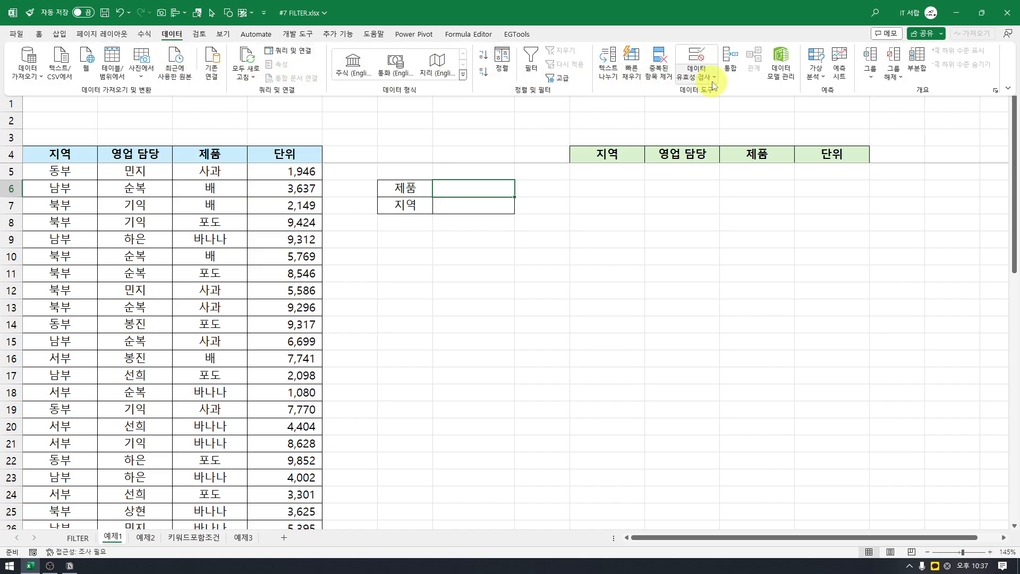
pyautogui.click(700, 76)
pyautogui.click(712, 94)
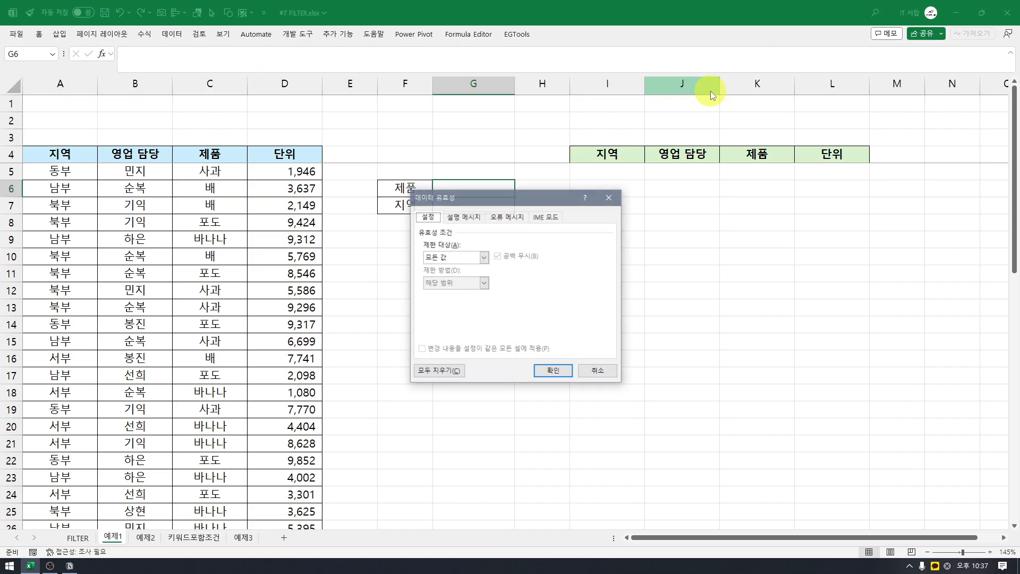
pyautogui.moveTo(523, 196); pyautogui.dragTo(645, 187)
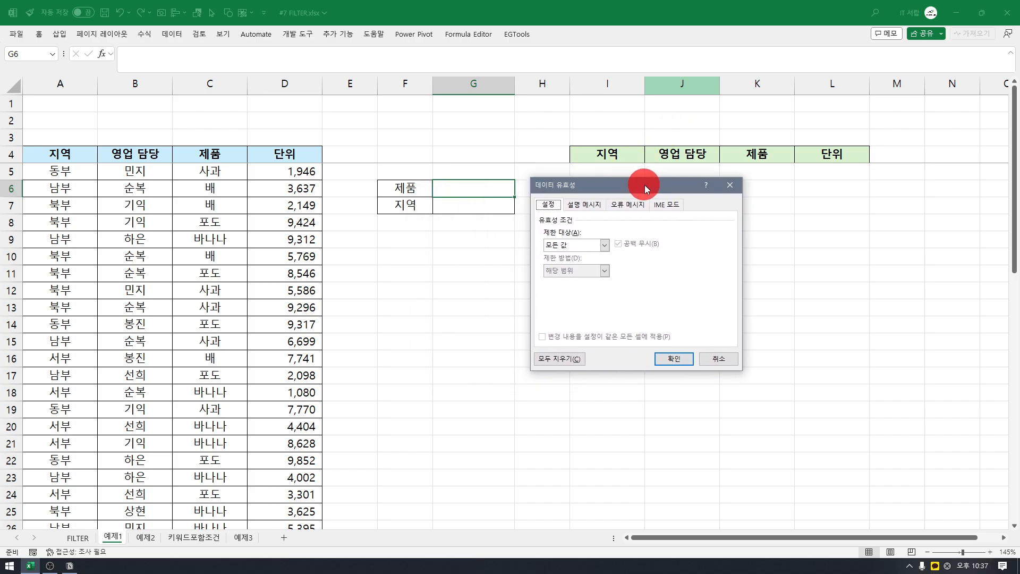
pyautogui.click(604, 245)
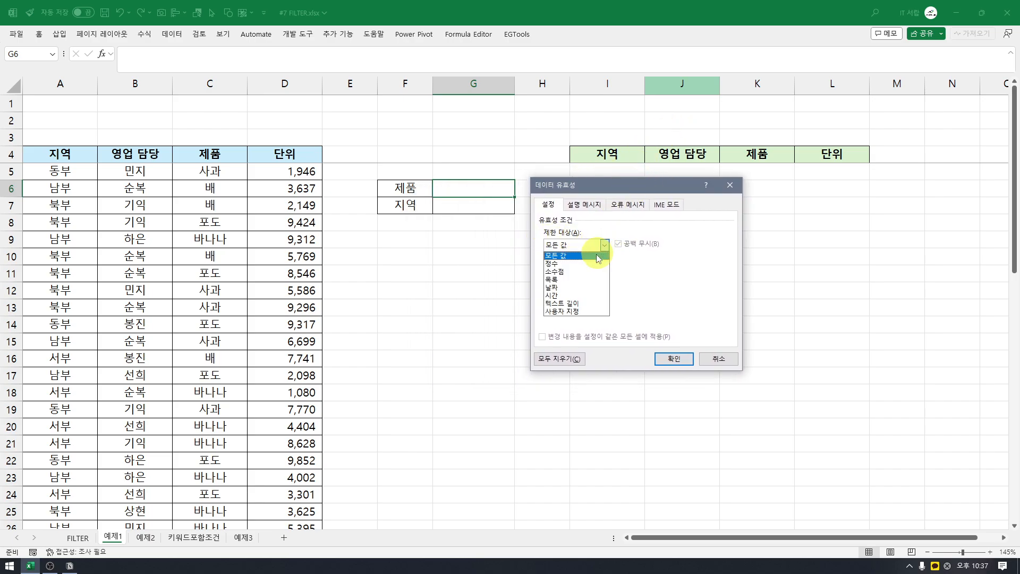
pyautogui.click(587, 279)
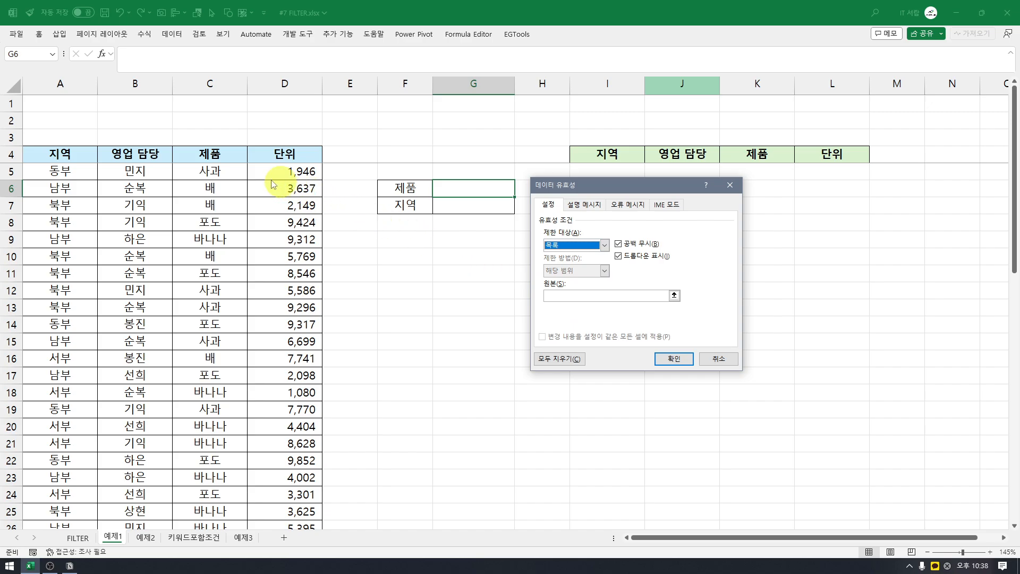
# - Set the validation list source for G6 to =$C$5:$C$54, apply the rule, and check the cell's dropdown options
pyautogui.click(674, 296)
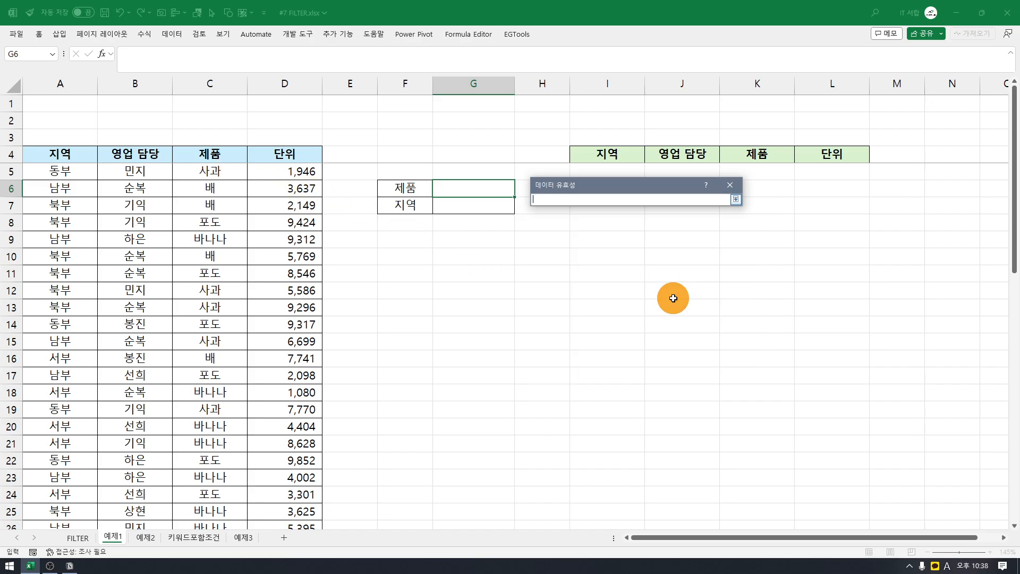
pyautogui.click(223, 172)
pyautogui.hotkey('ctrl', 'shift', 'Down')
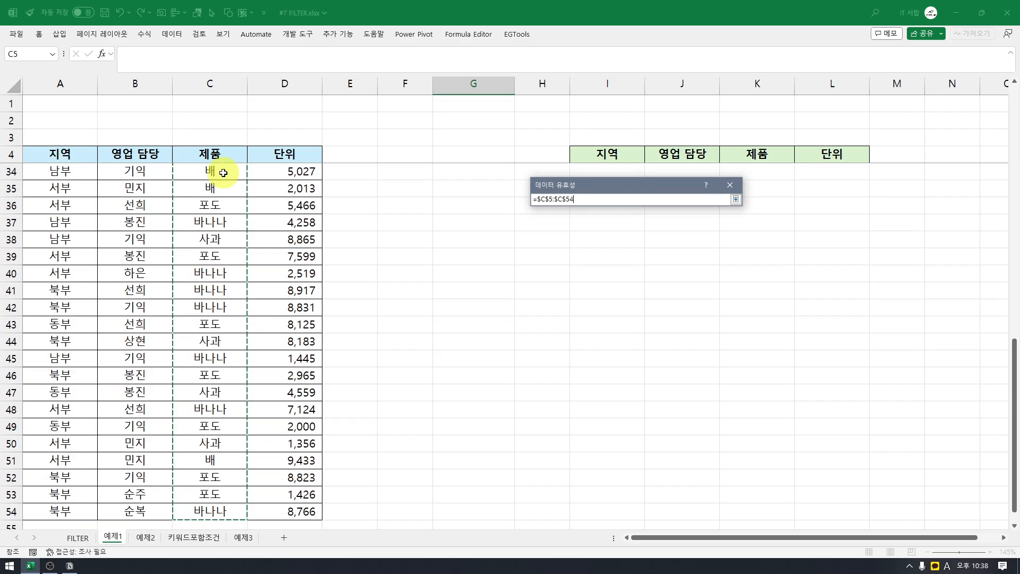
pyautogui.press('Return')
pyautogui.click(651, 356)
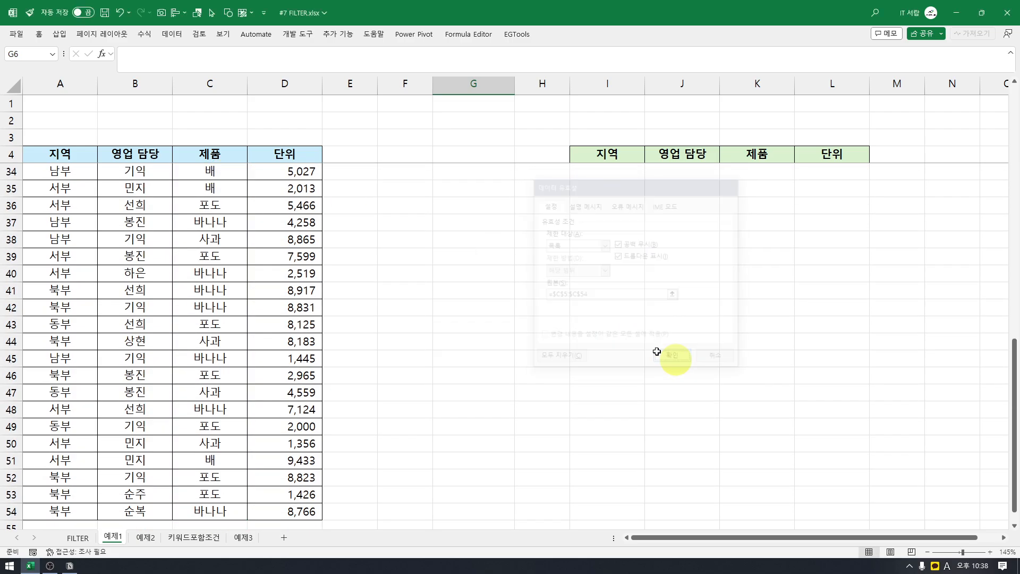
pyautogui.scroll(10, 513, 287)
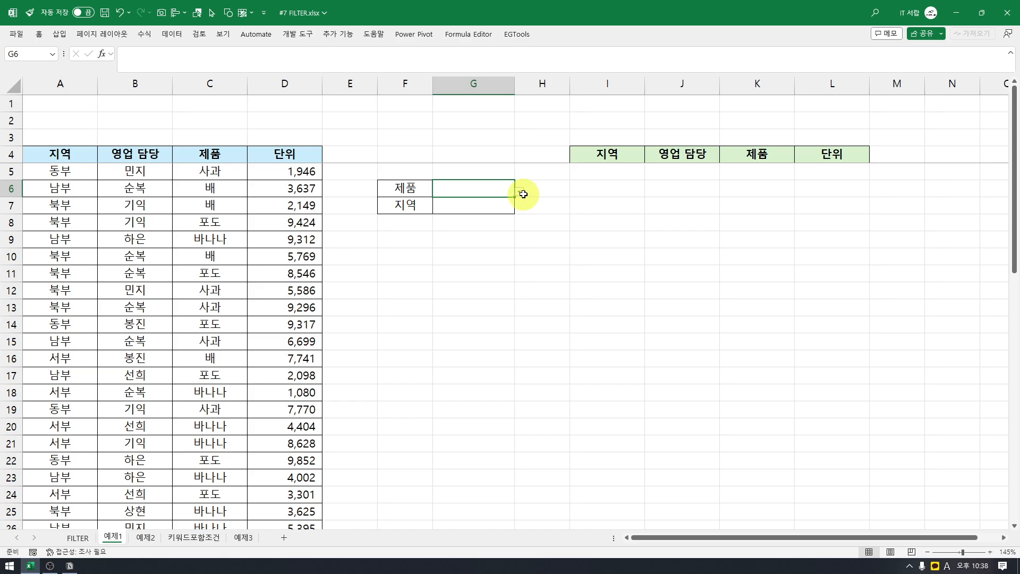
pyautogui.click(520, 192)
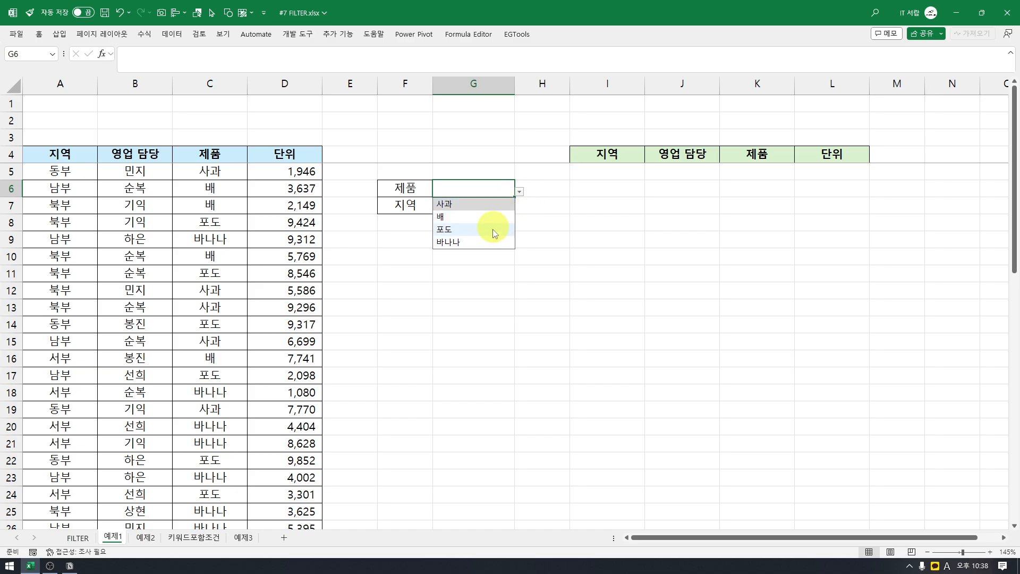
pyautogui.click(560, 246)
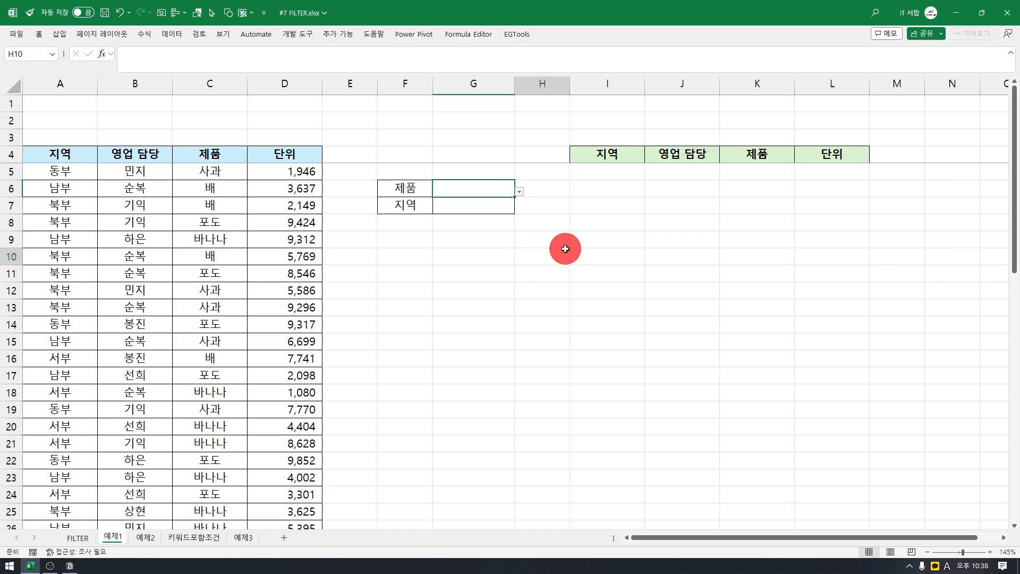
pyautogui.click(513, 192)
# - Start a data validation rule for the 지역 criterion cell G7 that allows only list (목록) entries
pyautogui.click(498, 212)
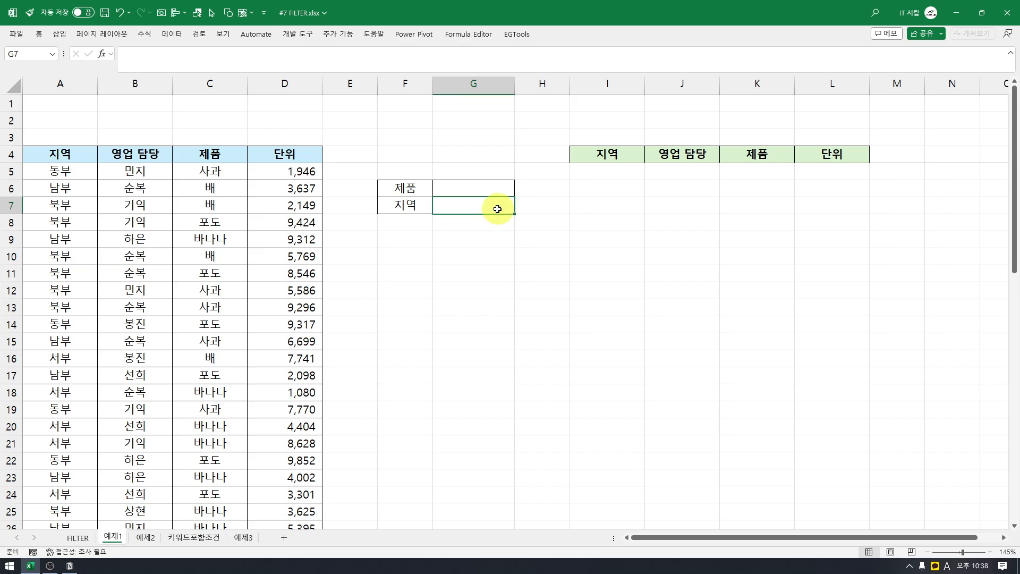
pyautogui.click(177, 39)
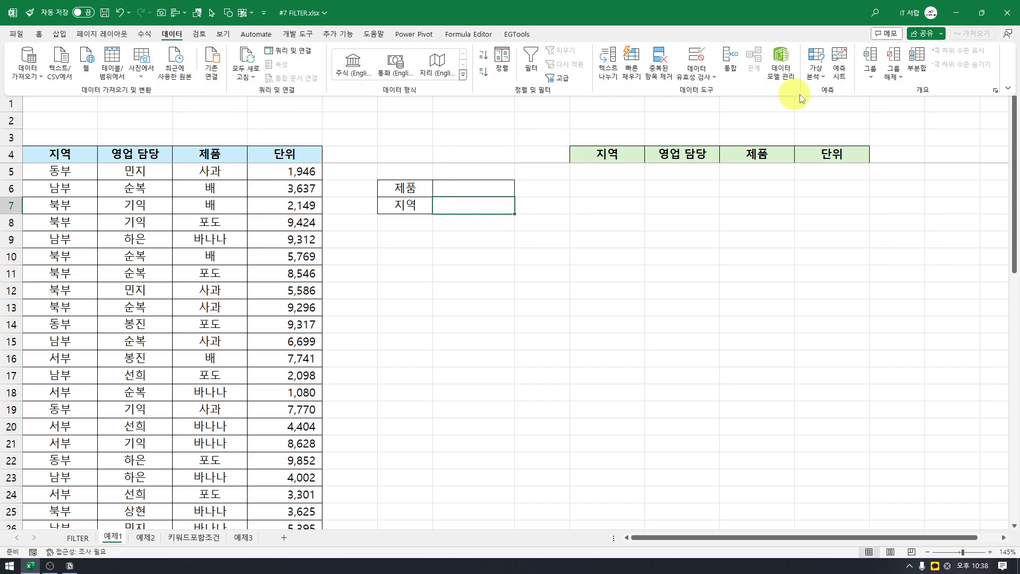
pyautogui.click(714, 87)
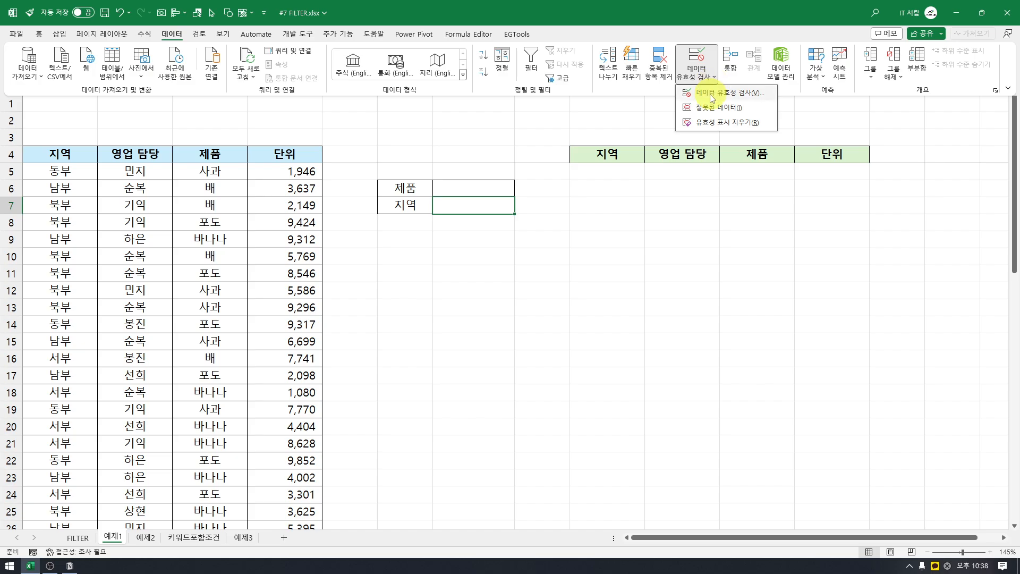
pyautogui.click(700, 105)
pyautogui.click(604, 245)
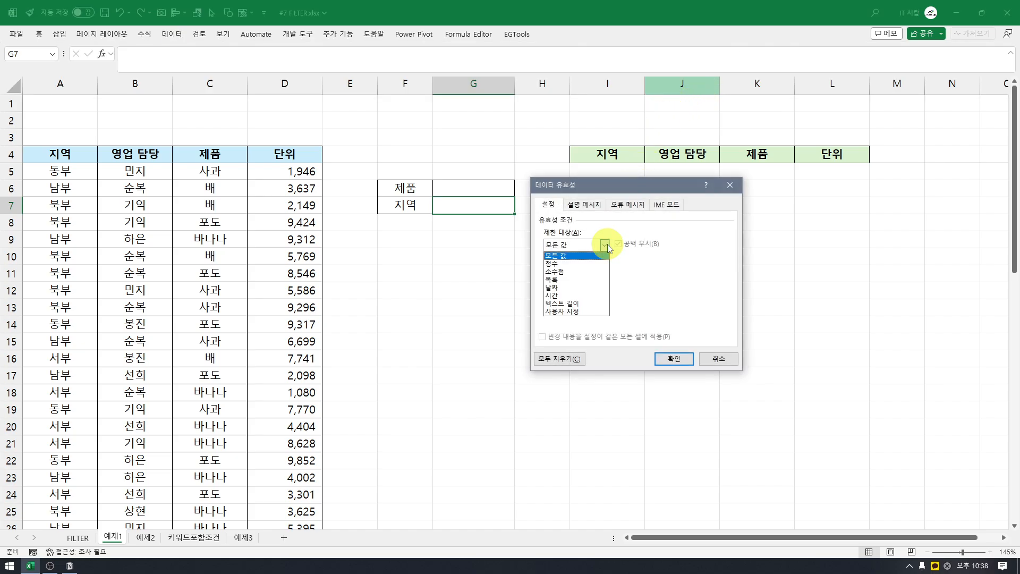
pyautogui.click(596, 277)
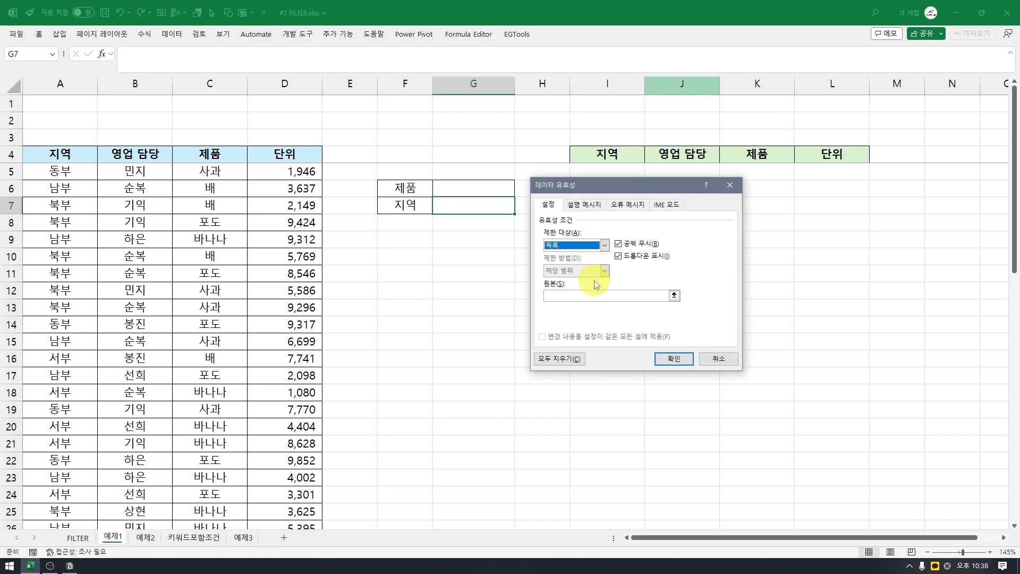
# - Set the validation list source for G7 to =$A$5:$A$54 and apply the rule
pyautogui.click(674, 295)
pyautogui.click(64, 170)
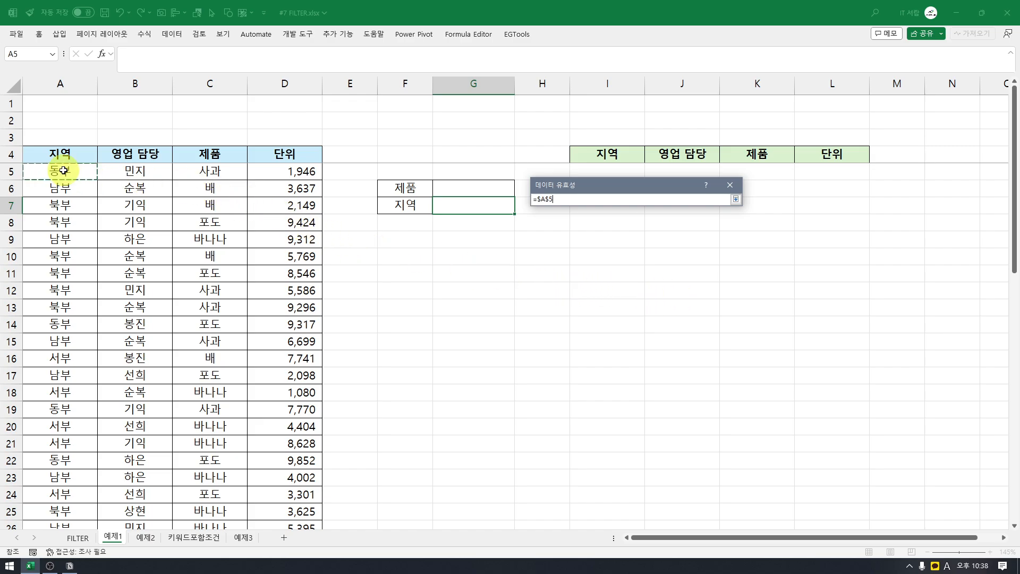
pyautogui.hotkey('ctrl', 'shift', 'Down')
pyautogui.press('Return')
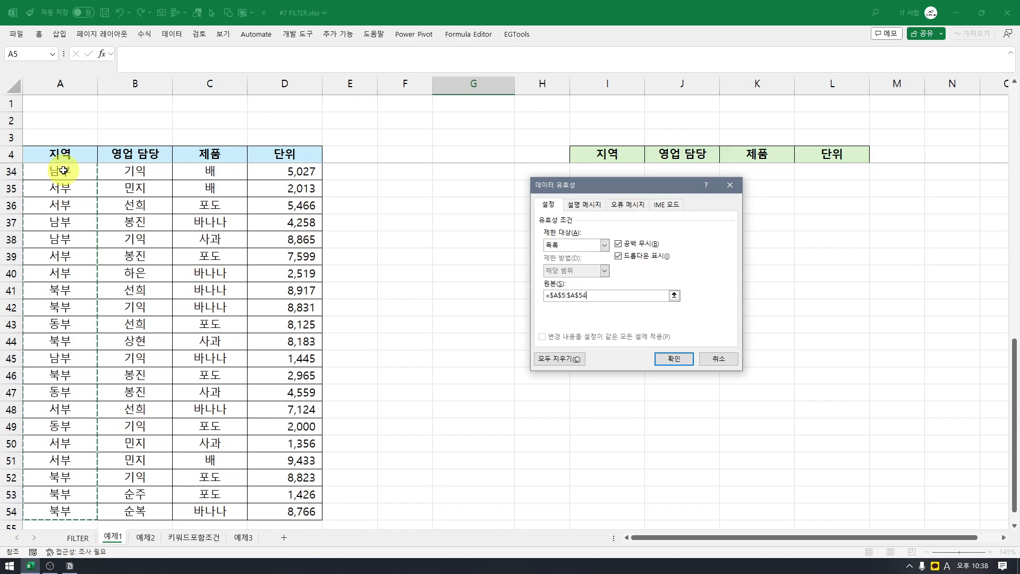
pyautogui.click(674, 359)
# - Choose 사과 as the 제품 in G6 and 동부 as the 지역 in G7 from their dropdown lists
pyautogui.scroll(10, 471, 254)
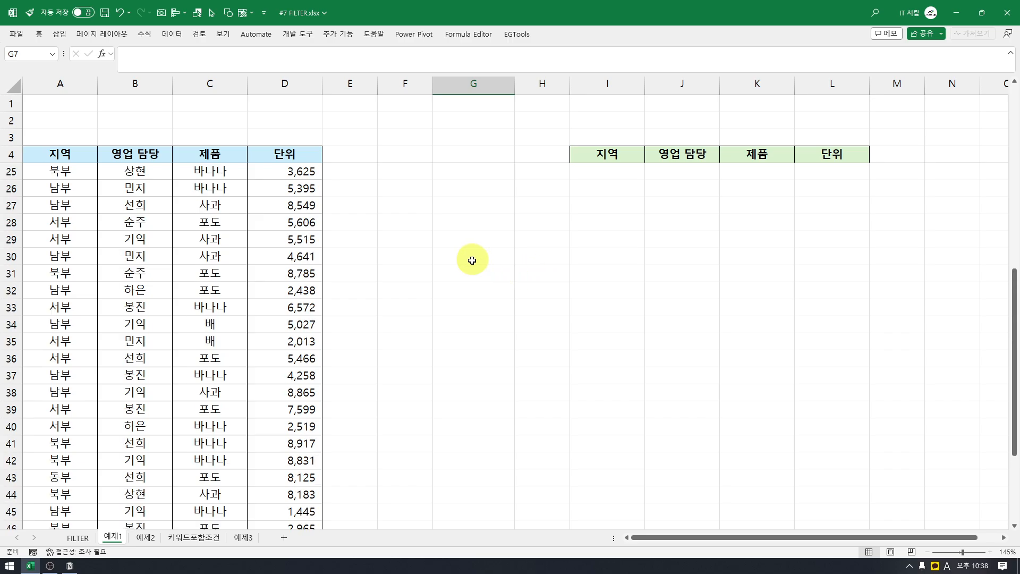
pyautogui.click(507, 189)
pyautogui.click(520, 192)
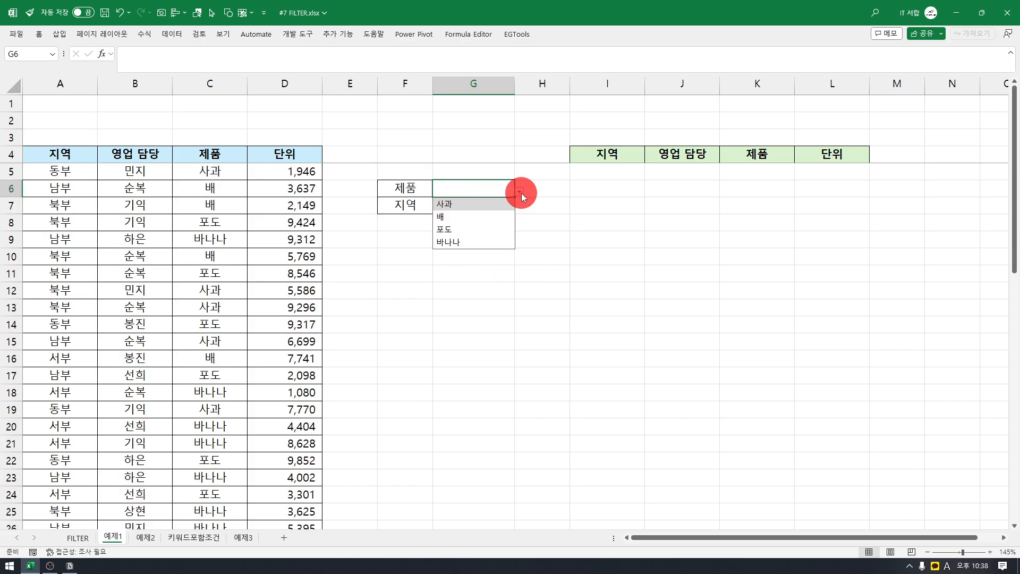
pyautogui.click(504, 204)
pyautogui.click(496, 206)
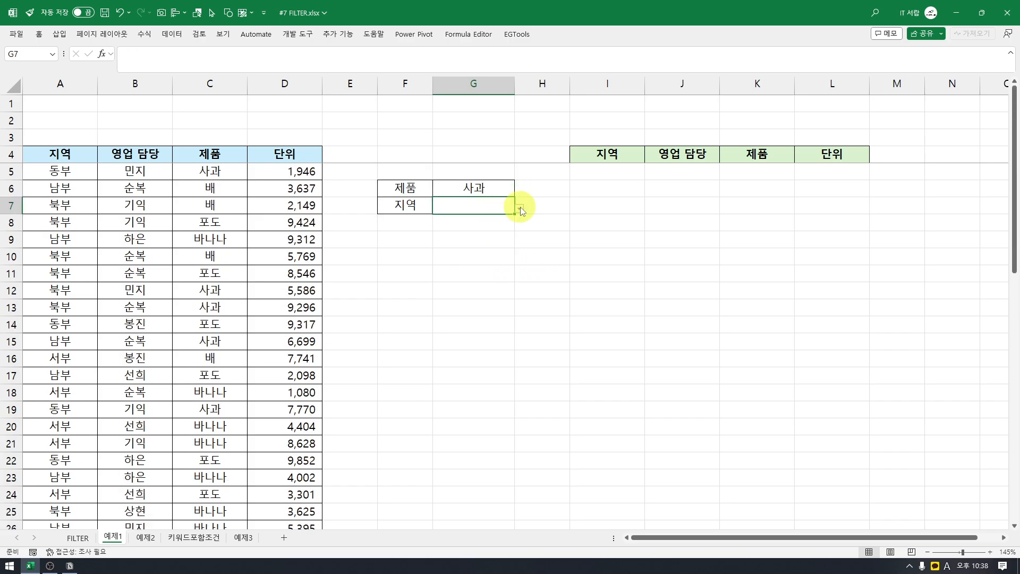
pyautogui.click(520, 209)
pyautogui.click(504, 221)
pyautogui.click(544, 233)
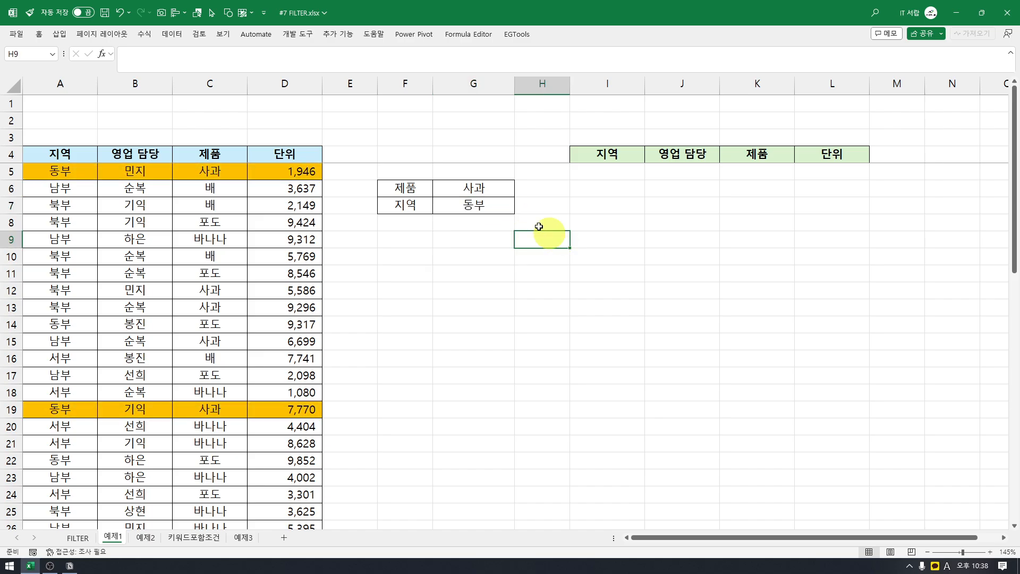
# - Examine the highlighted table rows against the 제품 and 지역 criteria in G6 and G7, and the empty output cell I5
pyautogui.click(498, 195)
pyautogui.moveTo(496, 202); pyautogui.dragTo(486, 202)
pyautogui.click(500, 195)
pyautogui.click(499, 203)
pyautogui.click(486, 193)
pyautogui.moveTo(77, 174); pyautogui.dragTo(273, 173)
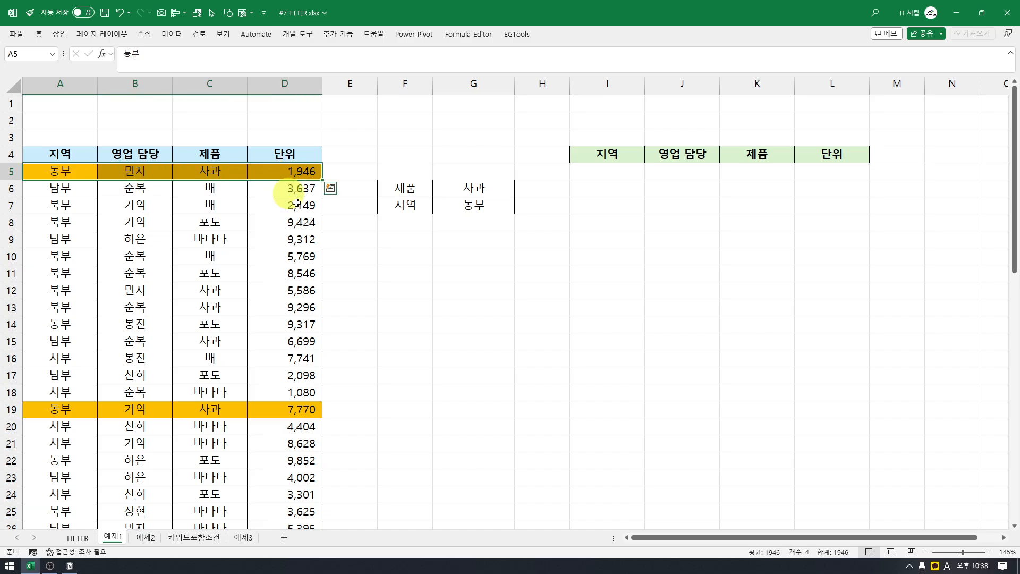
pyautogui.click(298, 223)
pyautogui.moveTo(75, 174); pyautogui.dragTo(313, 186)
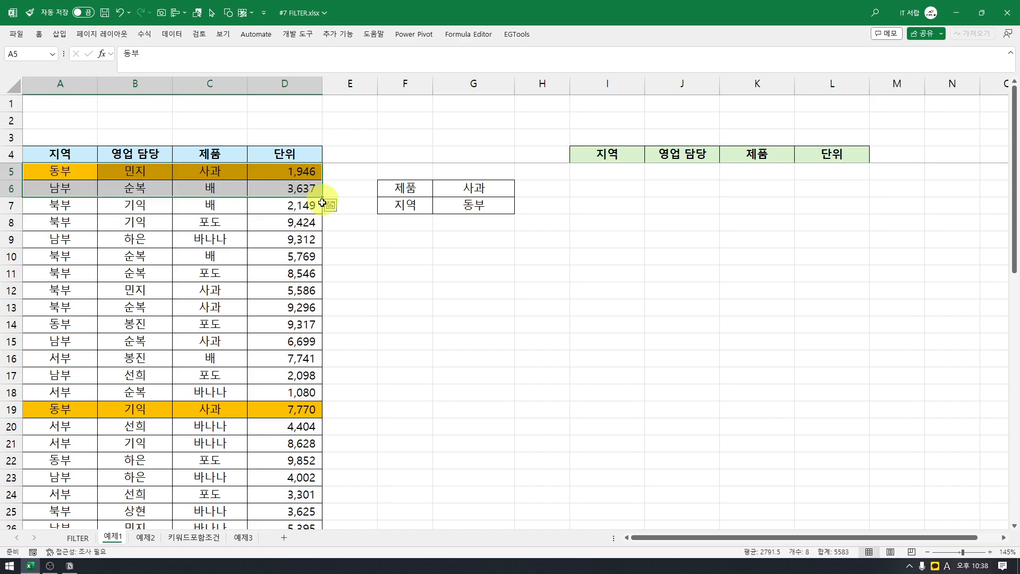
pyautogui.scroll(-2, 316, 217)
pyautogui.scroll(-9, 317, 217)
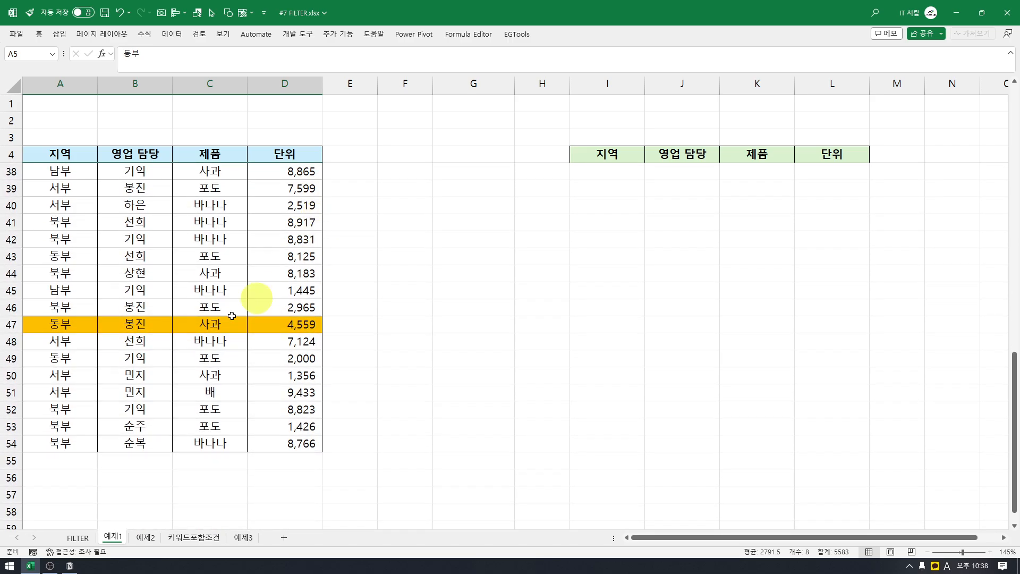
pyautogui.scroll(11, 283, 322)
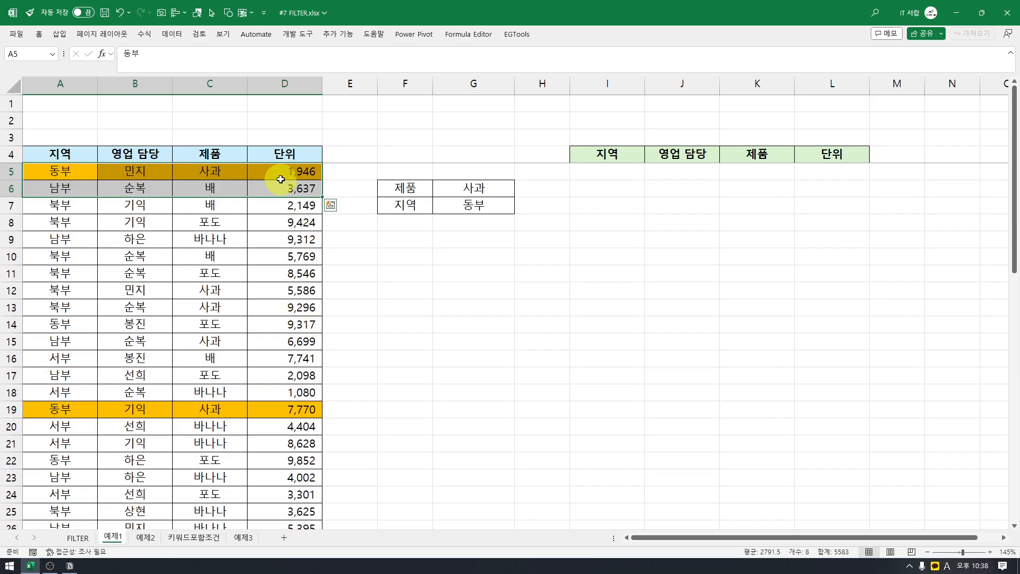
pyautogui.click(287, 171)
pyautogui.click(589, 172)
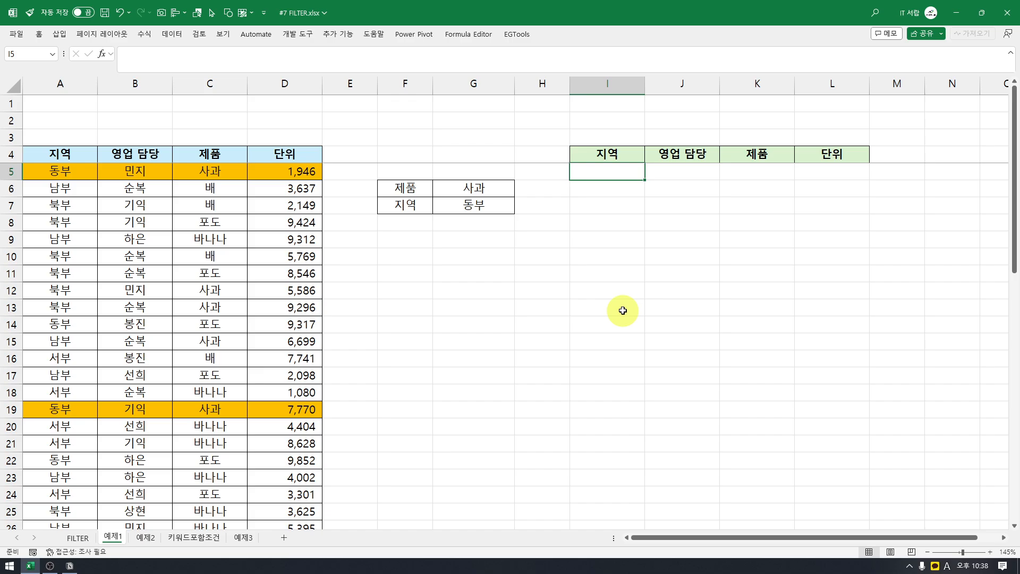
pyautogui.click(399, 188)
pyautogui.click(478, 188)
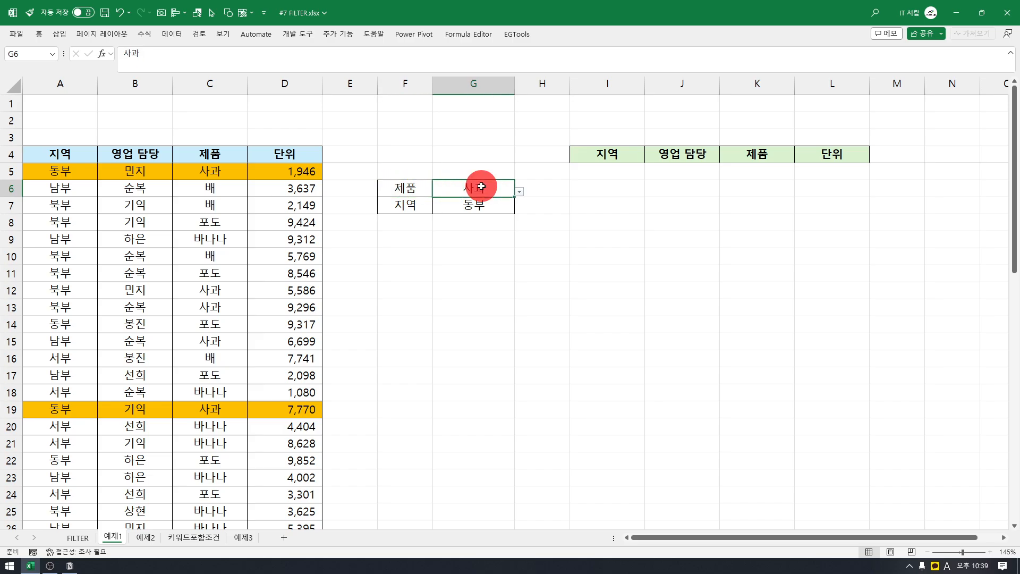
# - Enter the sample formula =MATCH(C8,C5:C10,0) in cell I5
pyautogui.click(608, 176)
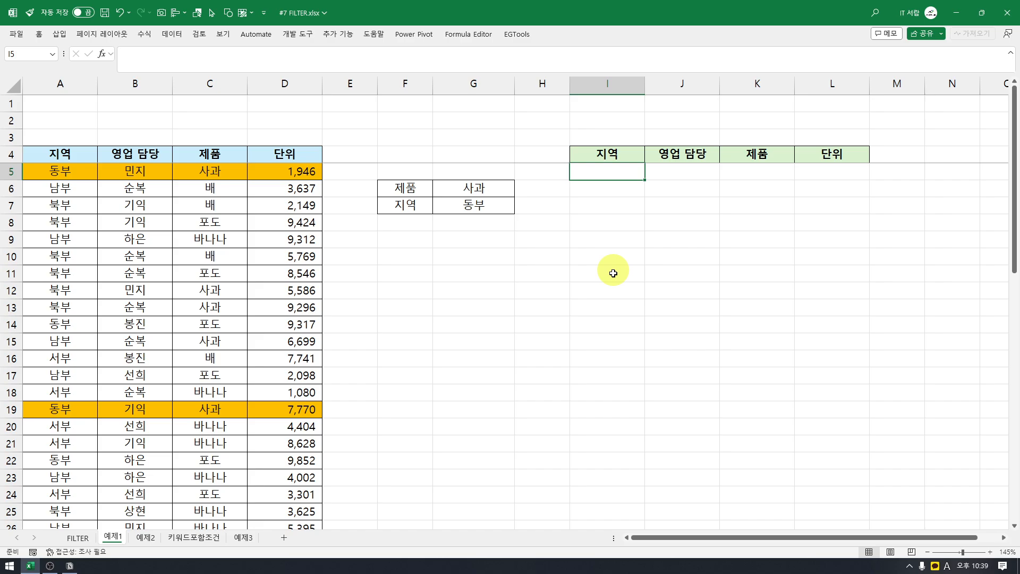
pyautogui.write('=')
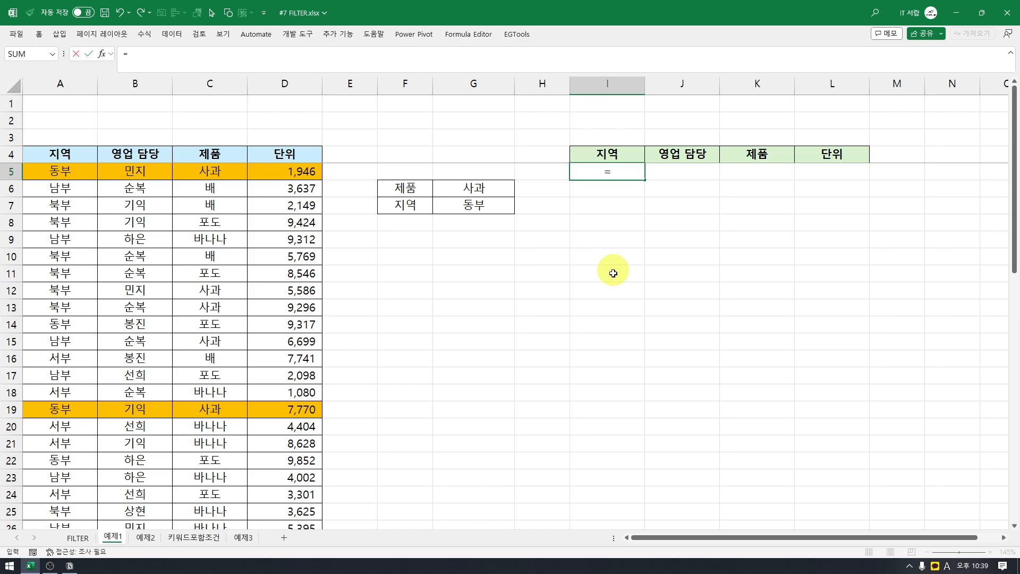
pyautogui.write('mat')
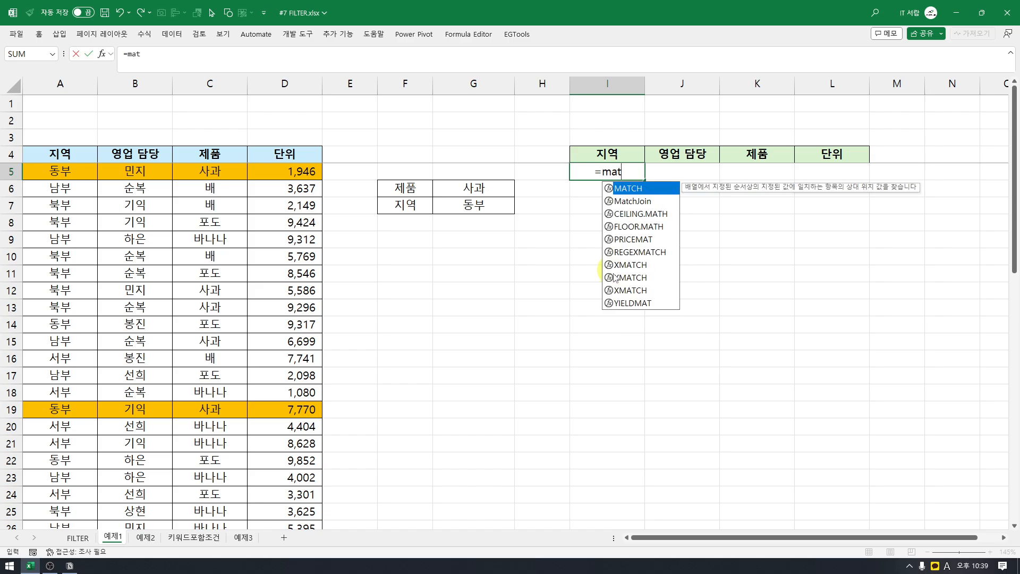
pyautogui.write('ch(')
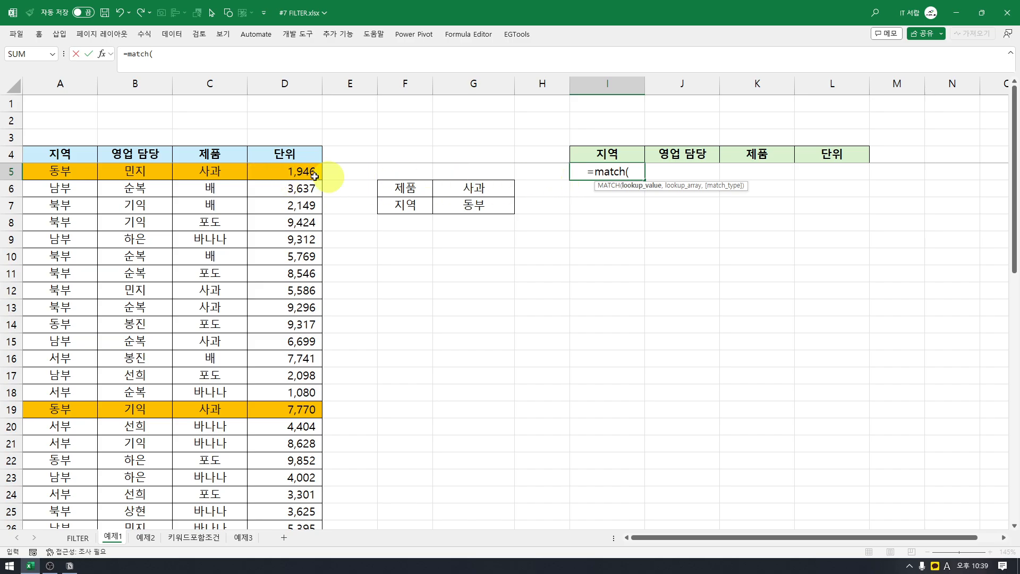
pyautogui.click(222, 223)
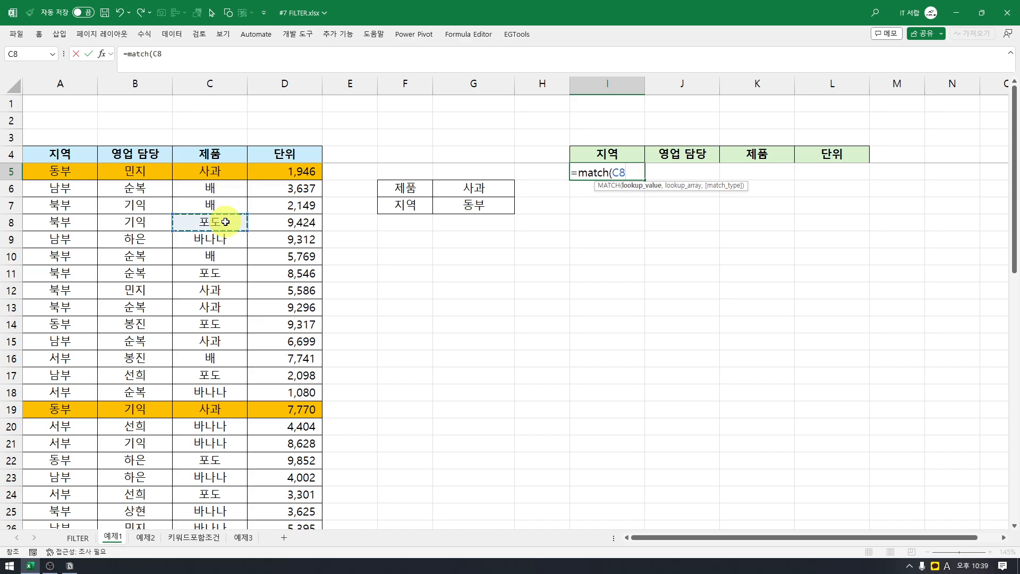
pyautogui.write(',')
pyautogui.moveTo(233, 178); pyautogui.dragTo(231, 262)
pyautogui.write(',')
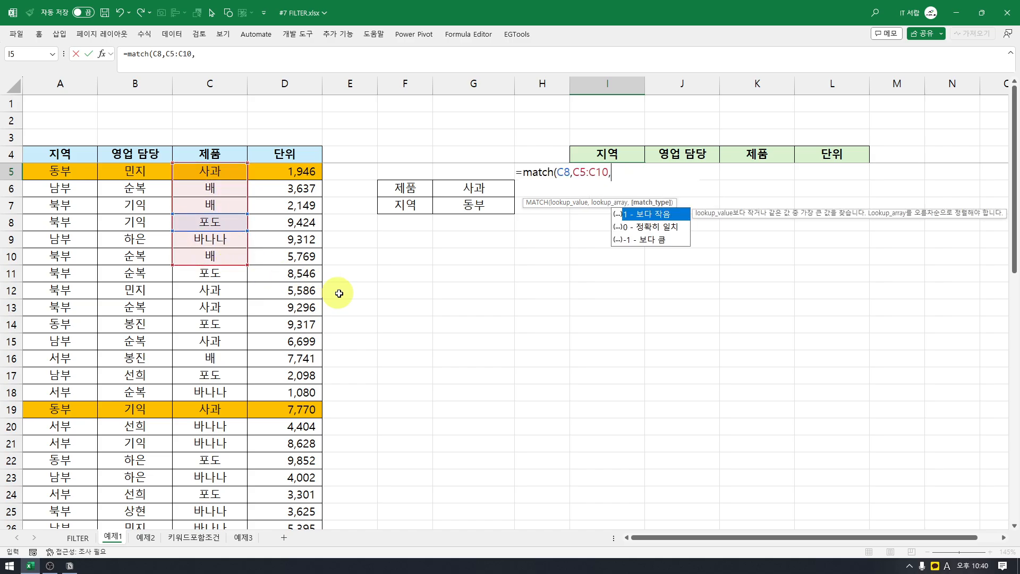
pyautogui.write('0)')
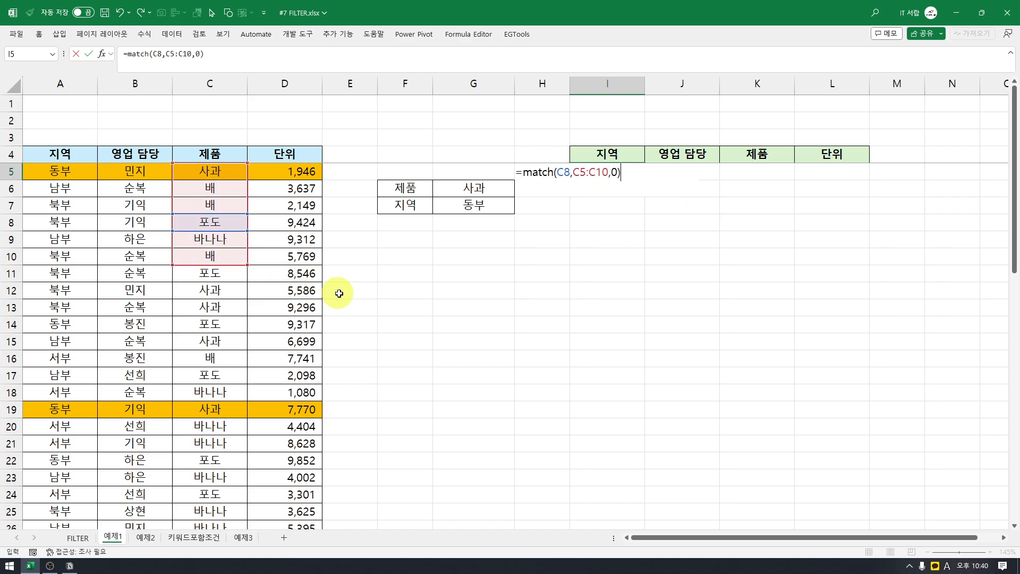
pyautogui.press('Return')
pyautogui.press('Up')
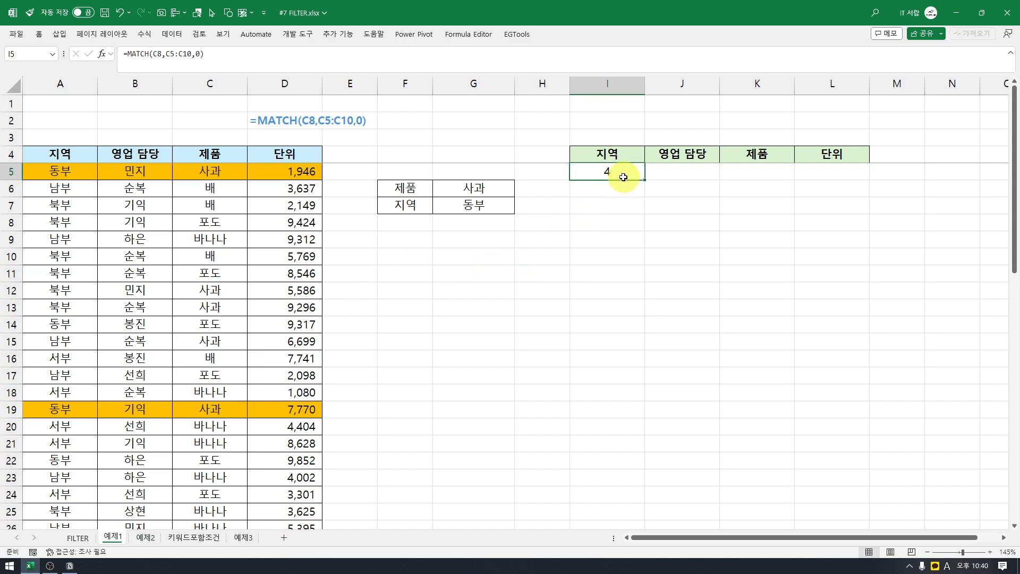
# - Check the lookup value C8 and lookup range C5:C10 of the sample MATCH formula, and clear it from I5
pyautogui.click(226, 222)
pyautogui.moveTo(223, 171); pyautogui.dragTo(220, 256)
pyautogui.click(599, 171)
pyautogui.press('F2')
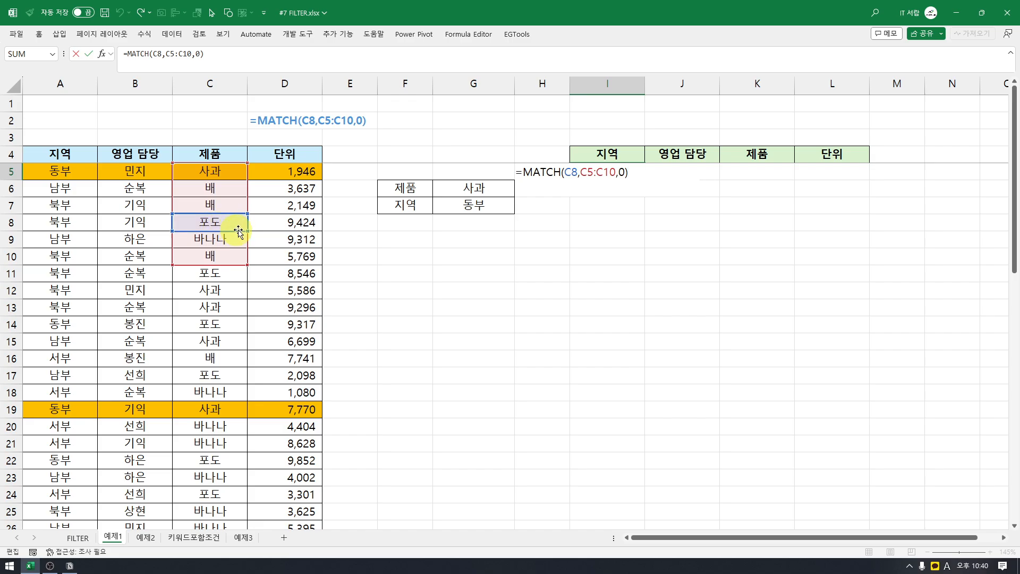
pyautogui.press('Escape')
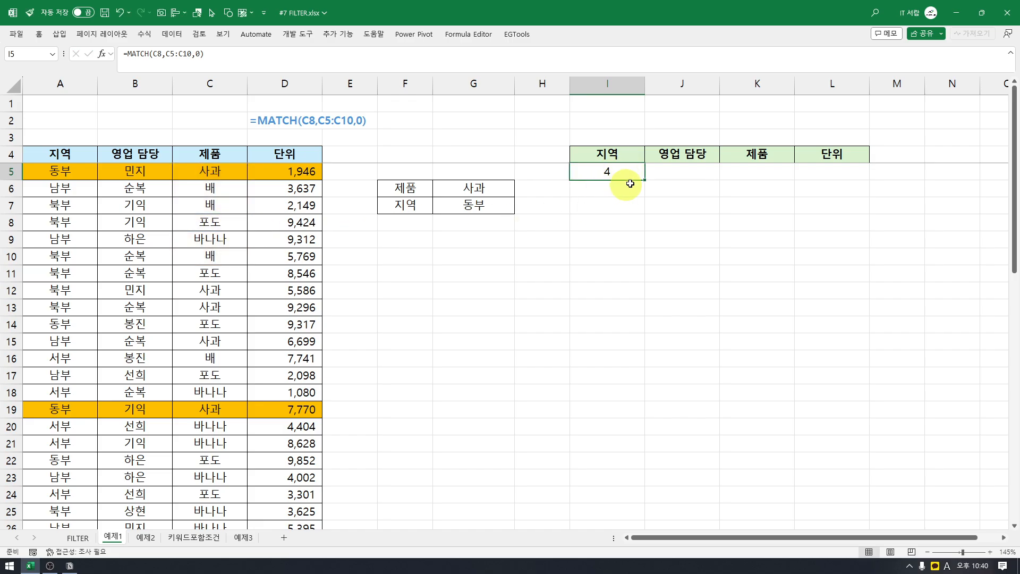
pyautogui.press('Delete')
# - Begin a new MATCH formula in I5 with 1 as the lookup value
pyautogui.write('=')
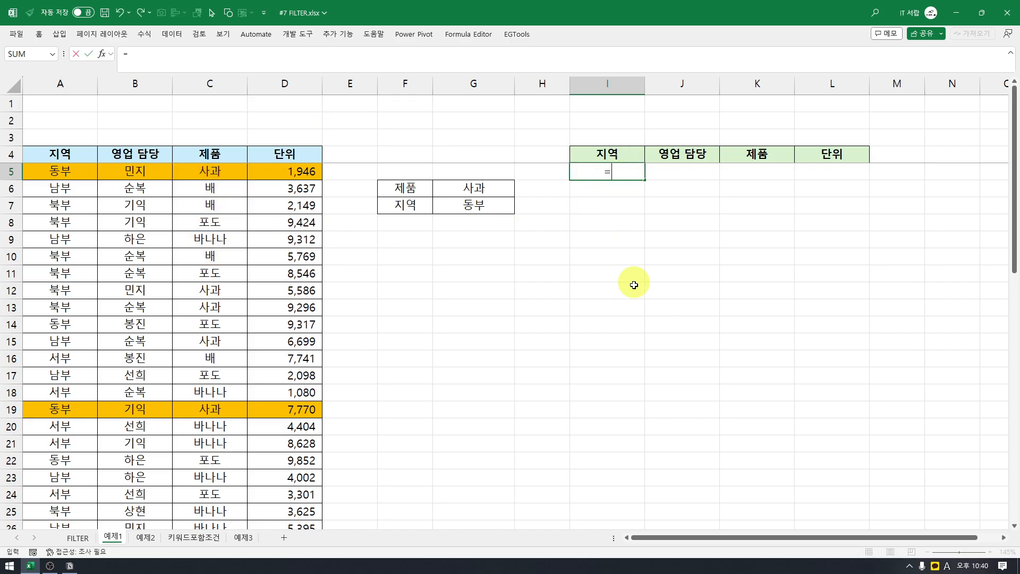
pyautogui.write('match(')
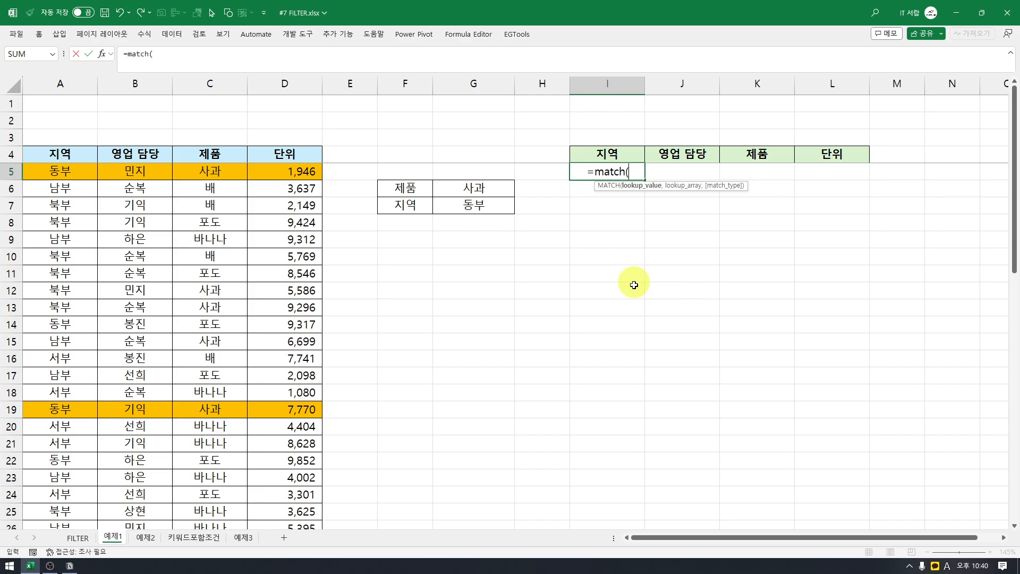
pyautogui.write('1')
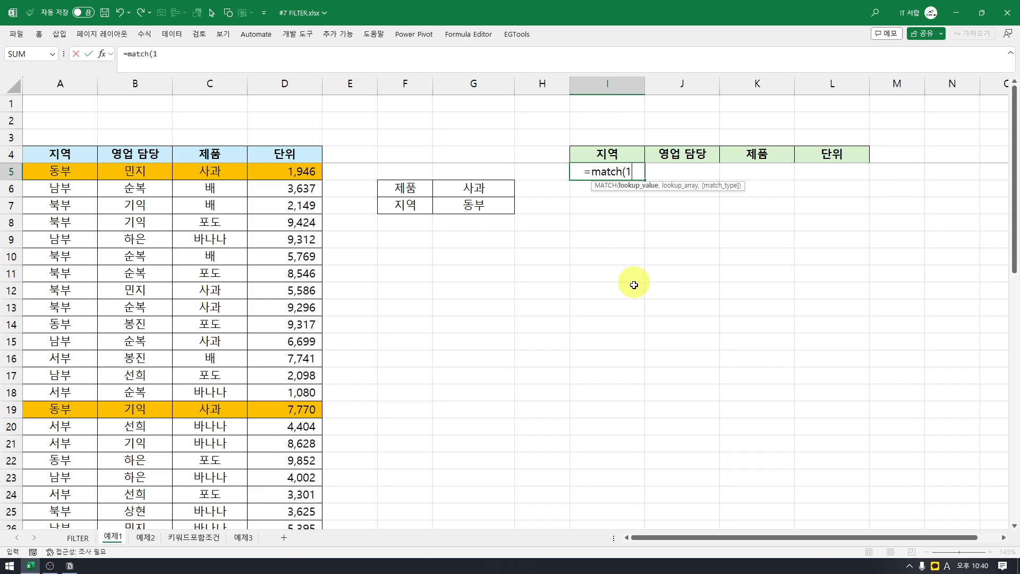
pyautogui.write(',')
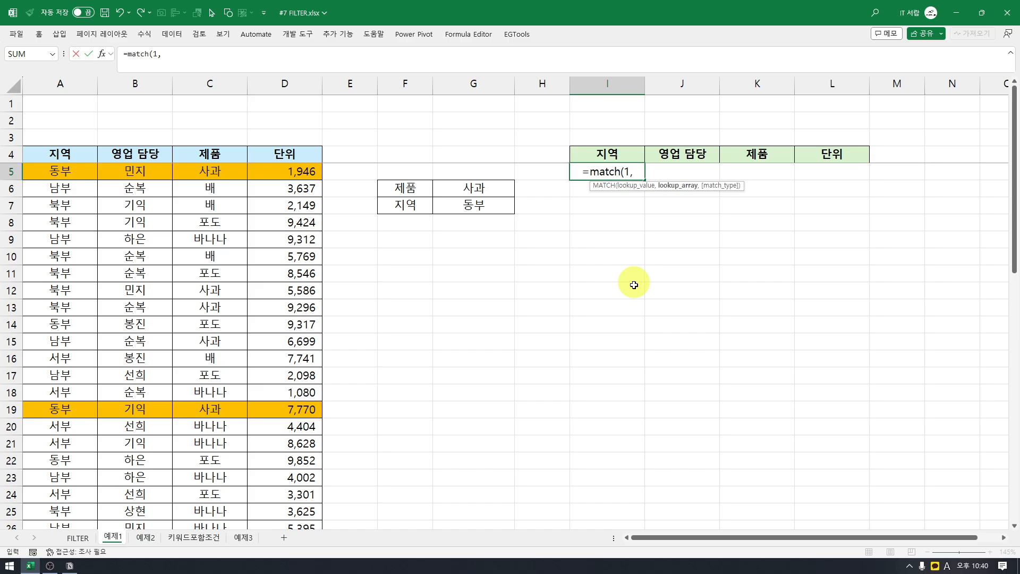
# - Add the product condition (C5:C54=G6) as the first part of the MATCH lookup array in I5
pyautogui.write('(')
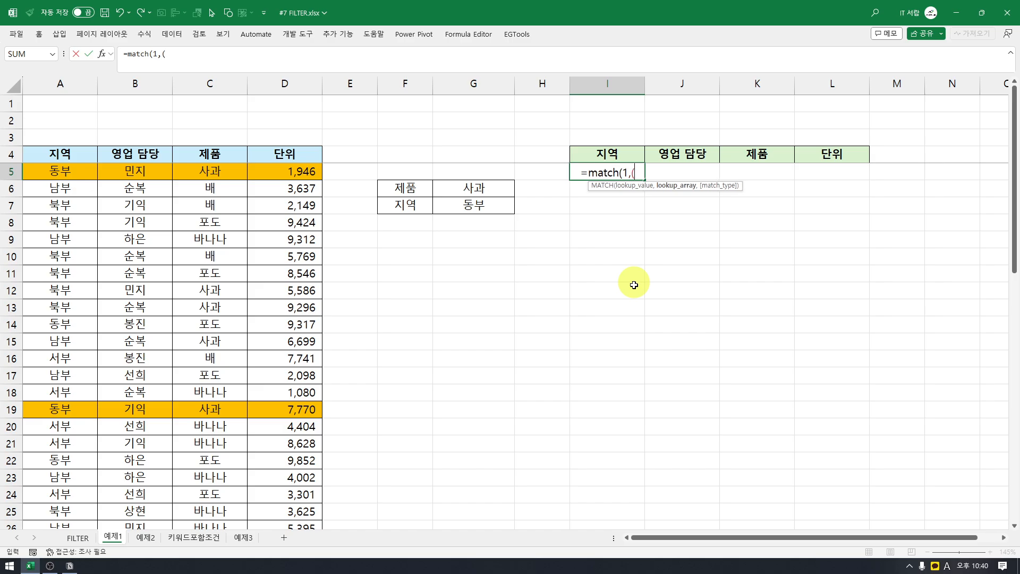
pyautogui.press('Left')
pyautogui.press('Left')
pyautogui.press('Left')
pyautogui.press('Left')
pyautogui.press('Left')
pyautogui.press('Left')
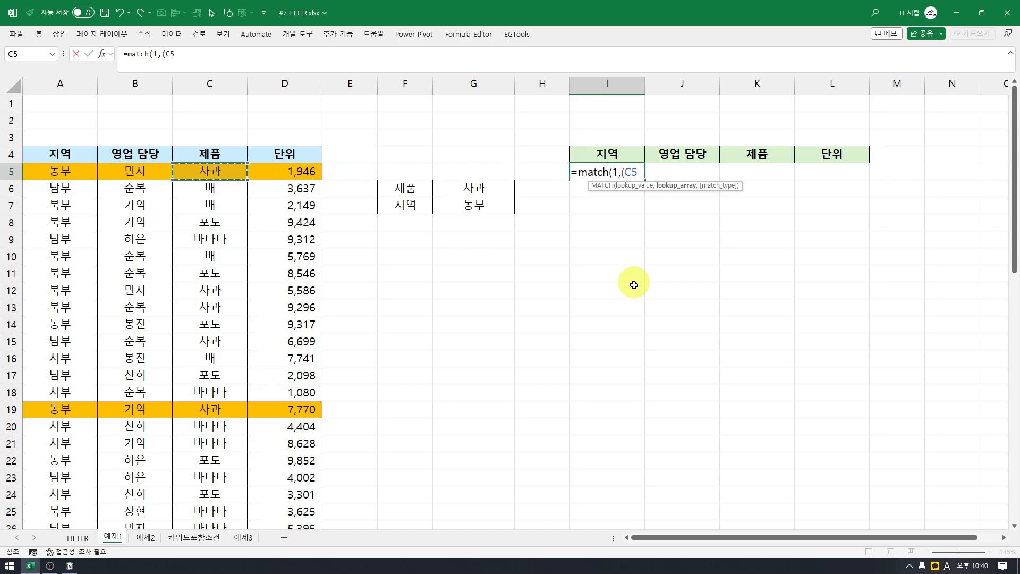
pyautogui.hotkey('ctrl', 'shift', 'Down')
pyautogui.write('=')
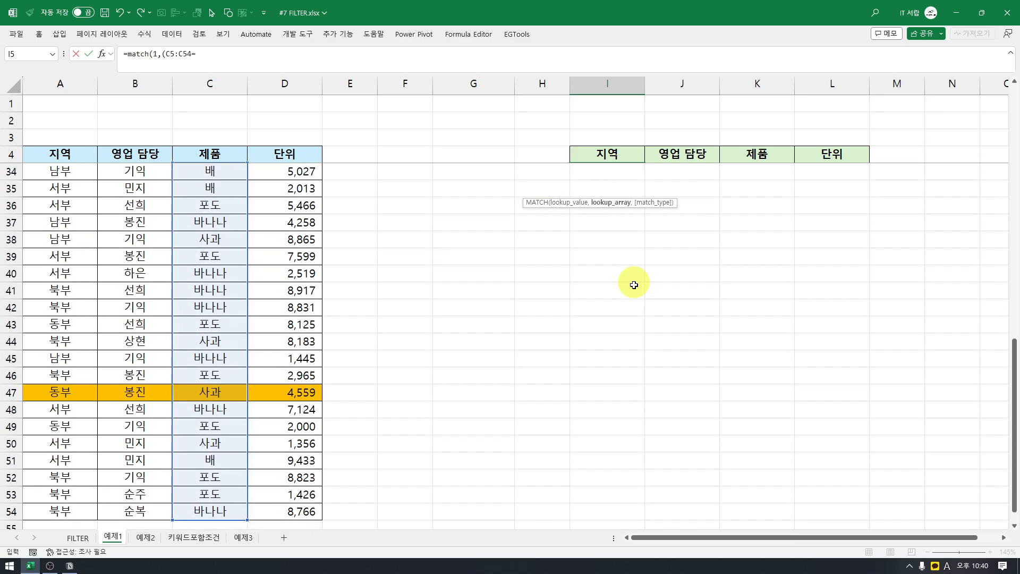
pyautogui.press('Left')
pyautogui.press('Down')
pyautogui.press('Left')
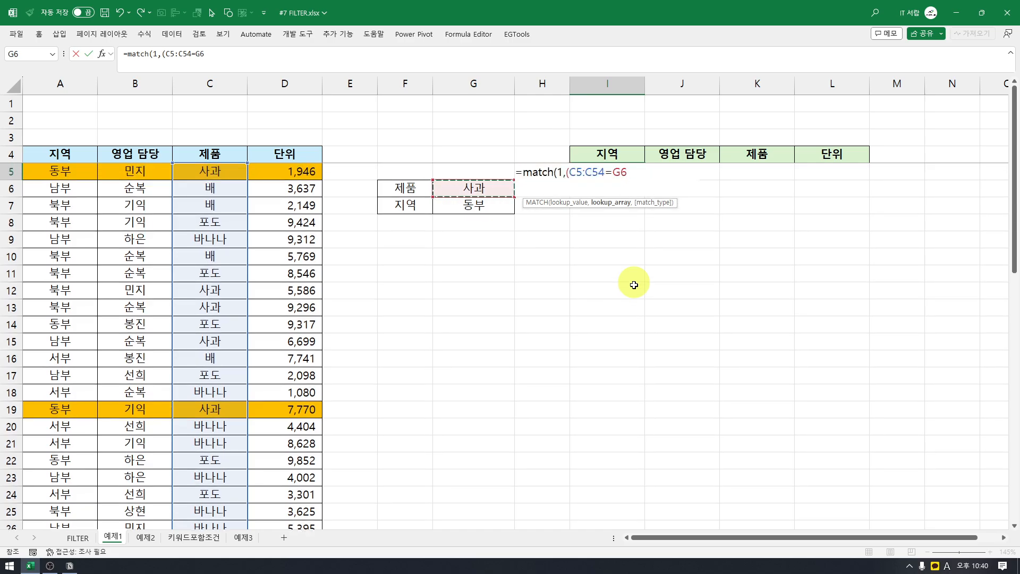
# - Multiply the product condition by the region condition A5:A54=G7 in the MATCH lookup array
pyautogui.write(')*(')
pyautogui.press('Left')
pyautogui.press('Left')
pyautogui.press('Left')
pyautogui.press('Left')
pyautogui.press('Left')
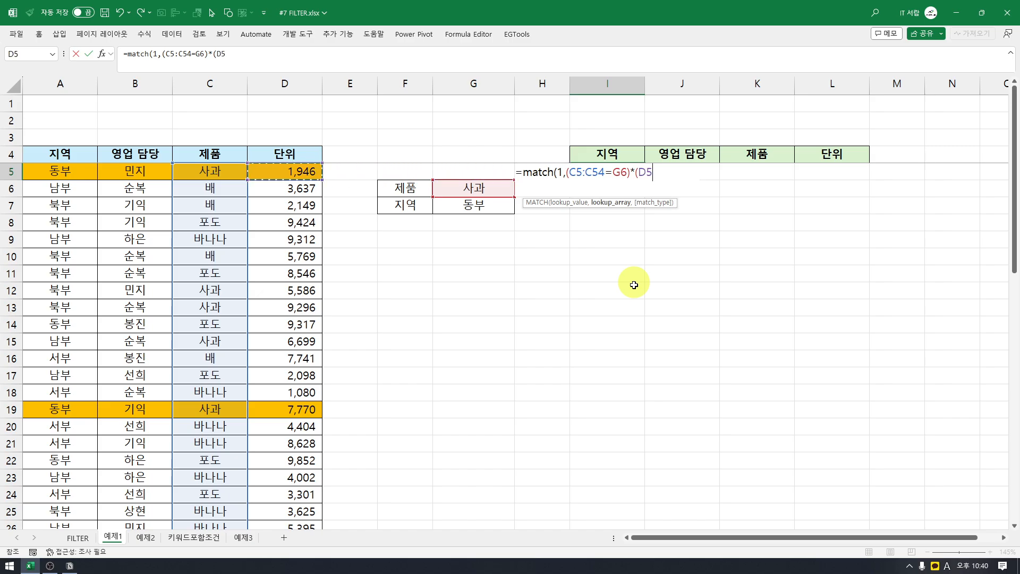
pyautogui.press('Left')
pyautogui.press('Left')
pyautogui.press('Left')
pyautogui.hotkey('ctrl', 'shift', 'Down')
pyautogui.write('=')
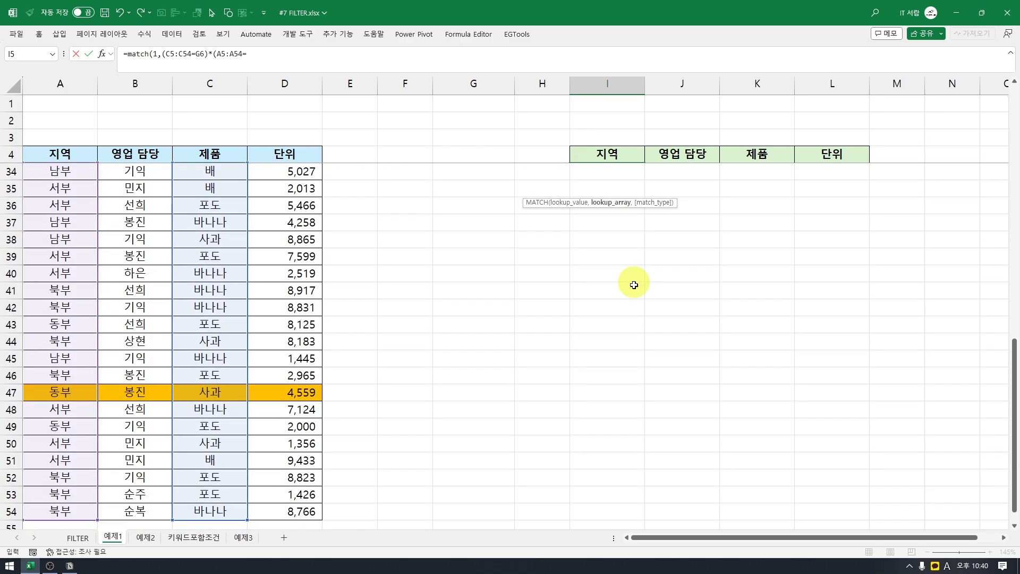
pyautogui.press('Left')
pyautogui.press('Down')
pyautogui.press('Down')
pyautogui.press('Left')
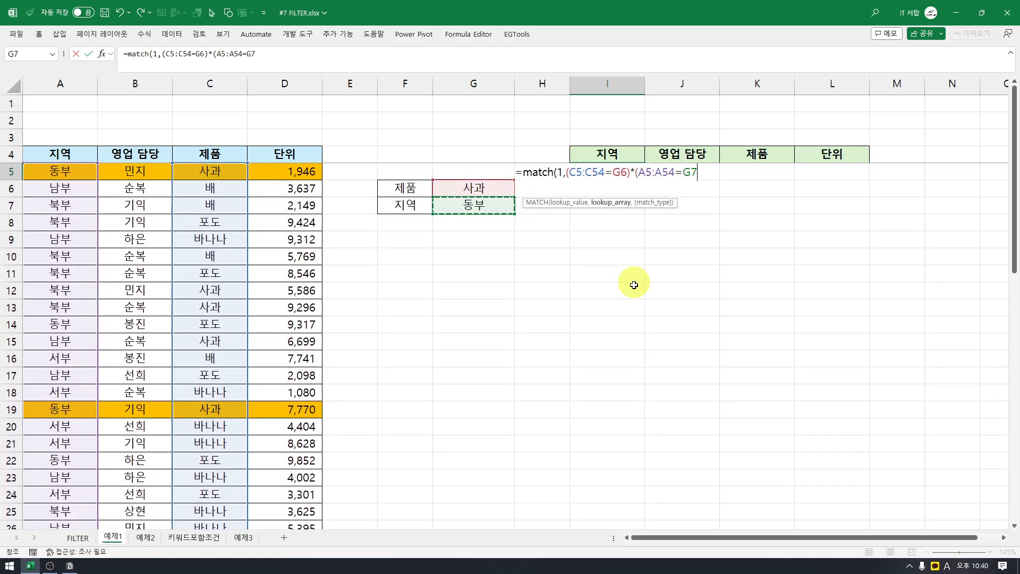
# - Close the region condition, set the match type to 0 for an exact match, and enter the MATCH formula in I5
pyautogui.write(')')
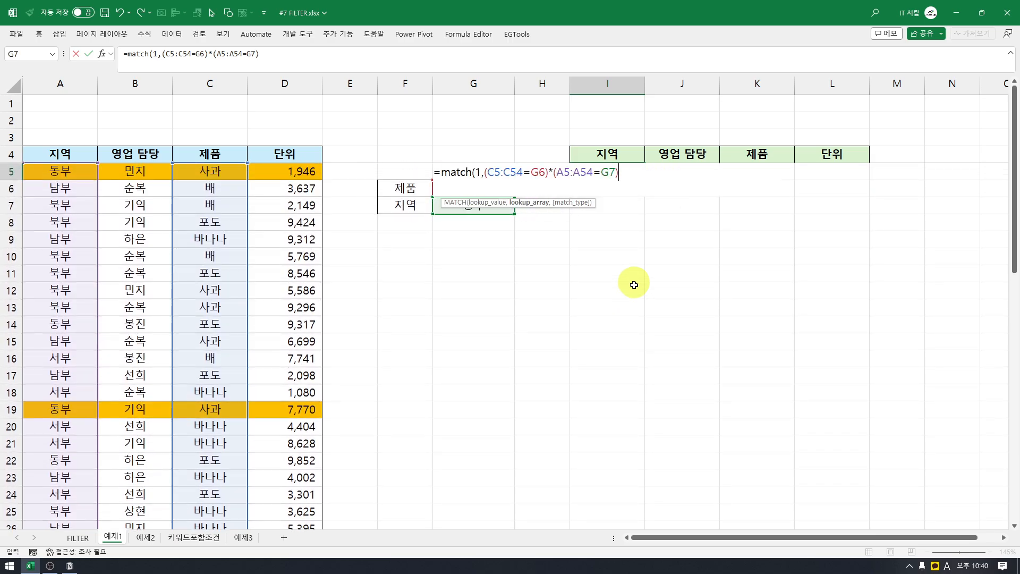
pyautogui.write(',')
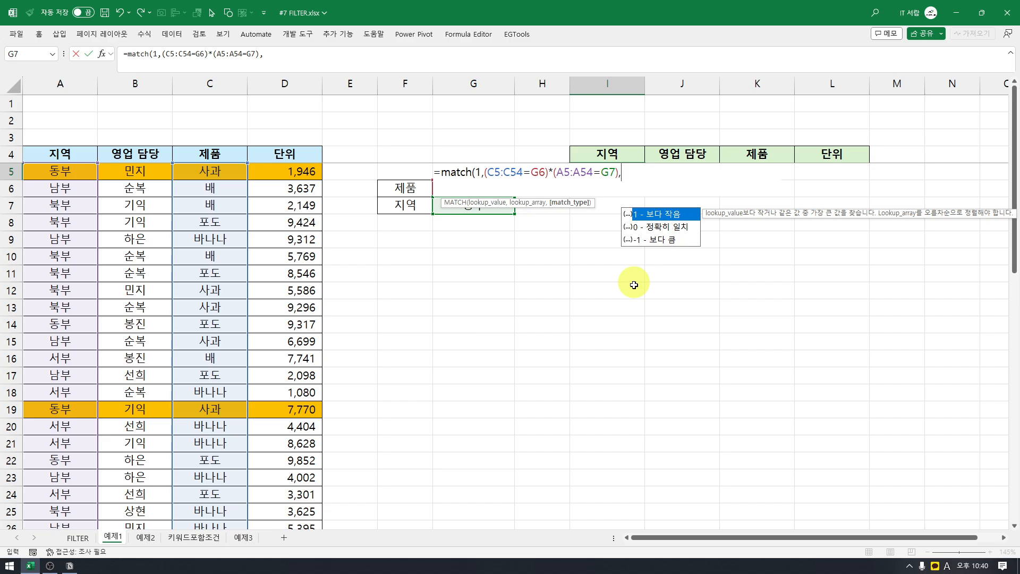
pyautogui.write('0)')
pyautogui.hotkey('ctrl', 'Return')
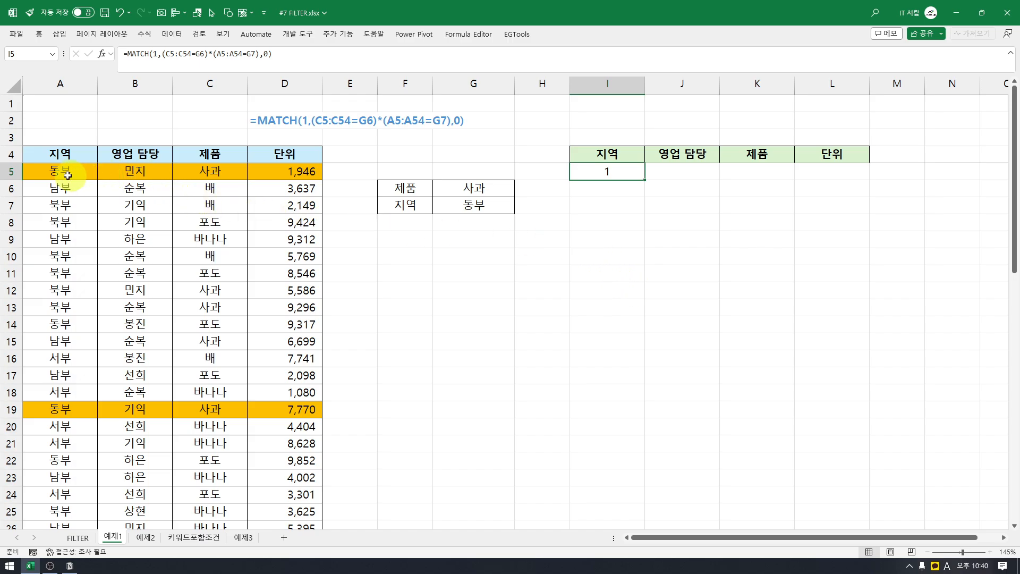
# - Copy the multiplied conditions from the I5 formula and enter =(C5:C54=G6)*(A5:A54=G7) as a test formula in I7
pyautogui.moveTo(68, 170); pyautogui.dragTo(304, 170)
pyautogui.click(637, 172)
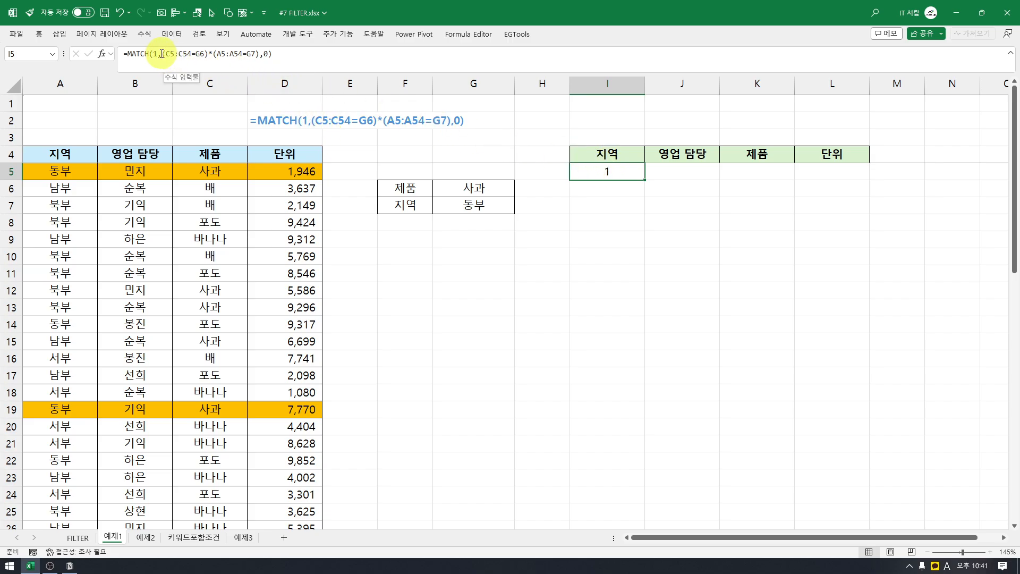
pyautogui.moveTo(162, 53); pyautogui.dragTo(261, 53)
pyautogui.hotkey('ctrl', 'c')
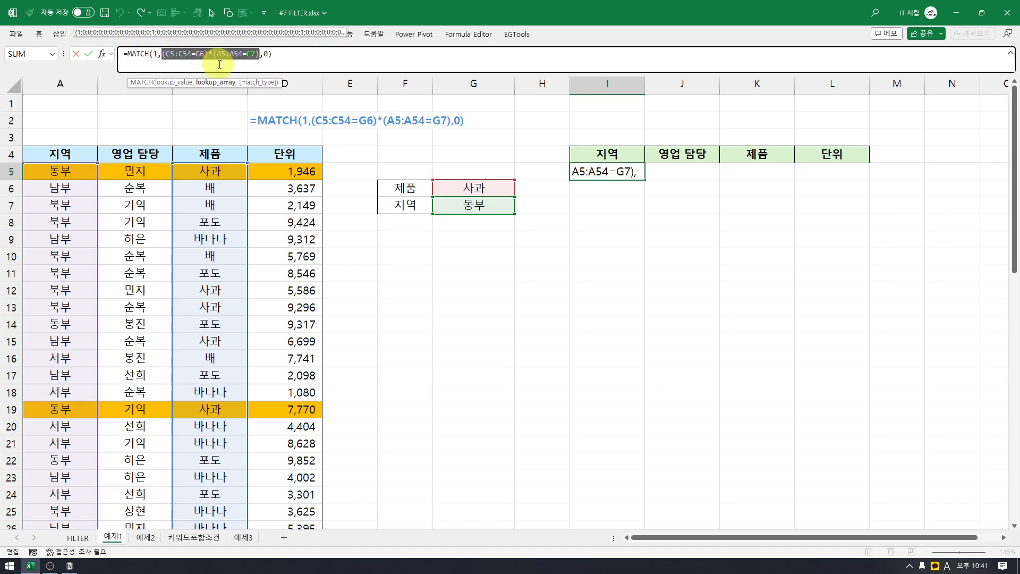
pyautogui.press('Return')
pyautogui.click(579, 205)
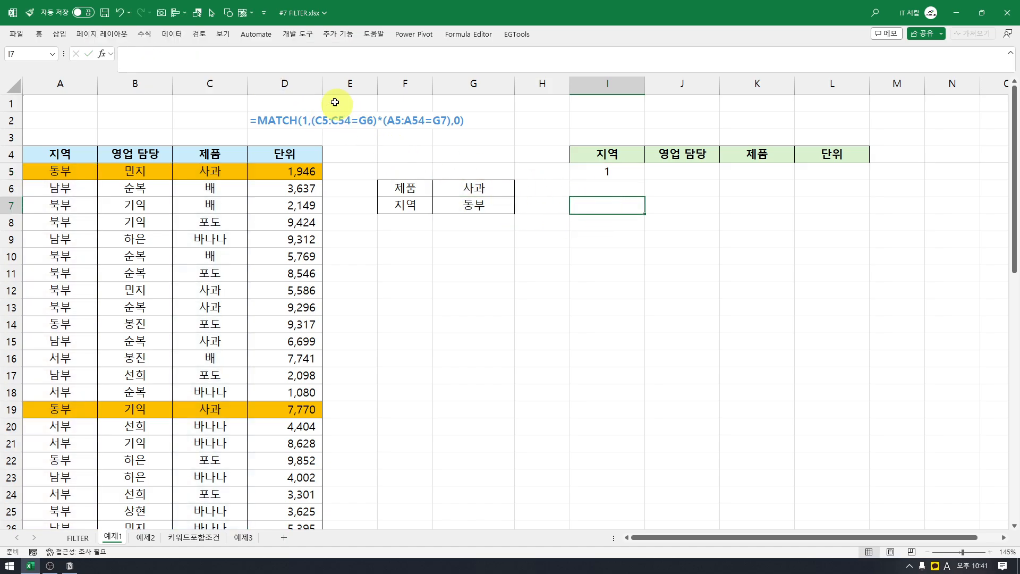
pyautogui.click(325, 59)
pyautogui.write('=')
pyautogui.hotkey('ctrl', 'v')
pyautogui.hotkey('ctrl', 'Return')
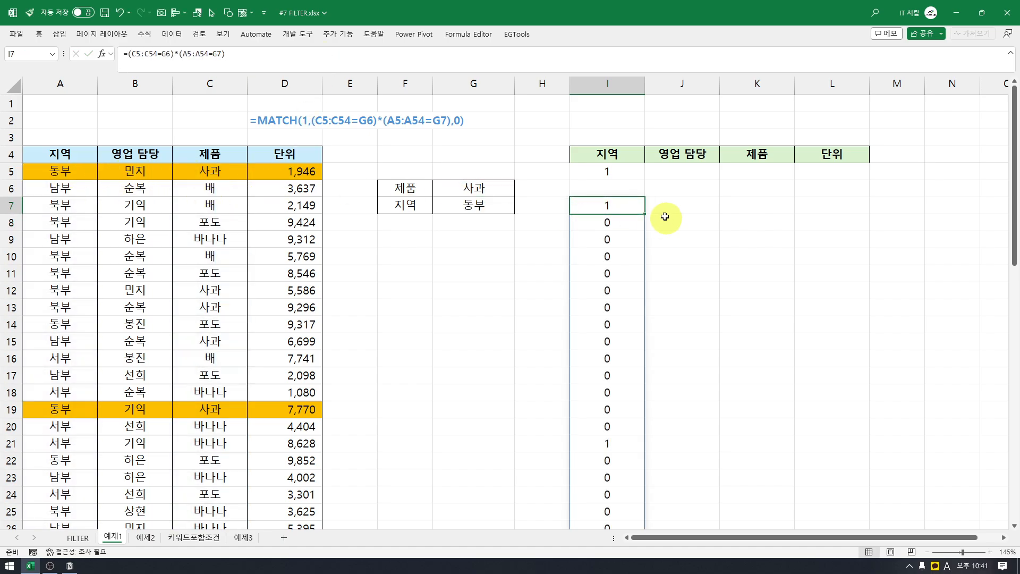
# - Compare the array spilled from I7 with the lookup value in the I5 MATCH formula, and delete the I7 test formula
pyautogui.moveTo(627, 220); pyautogui.dragTo(629, 422)
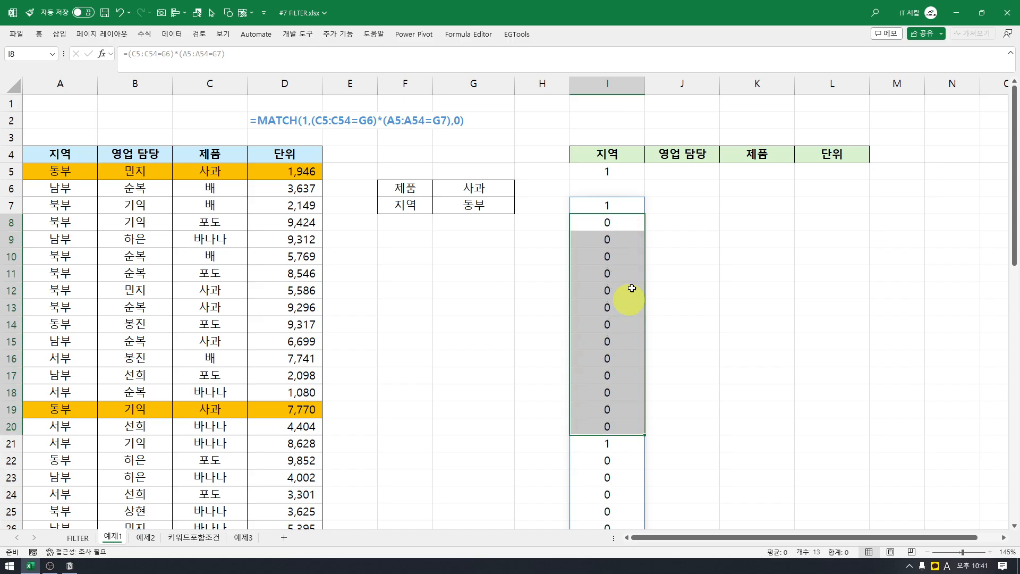
pyautogui.click(615, 168)
pyautogui.click(158, 53)
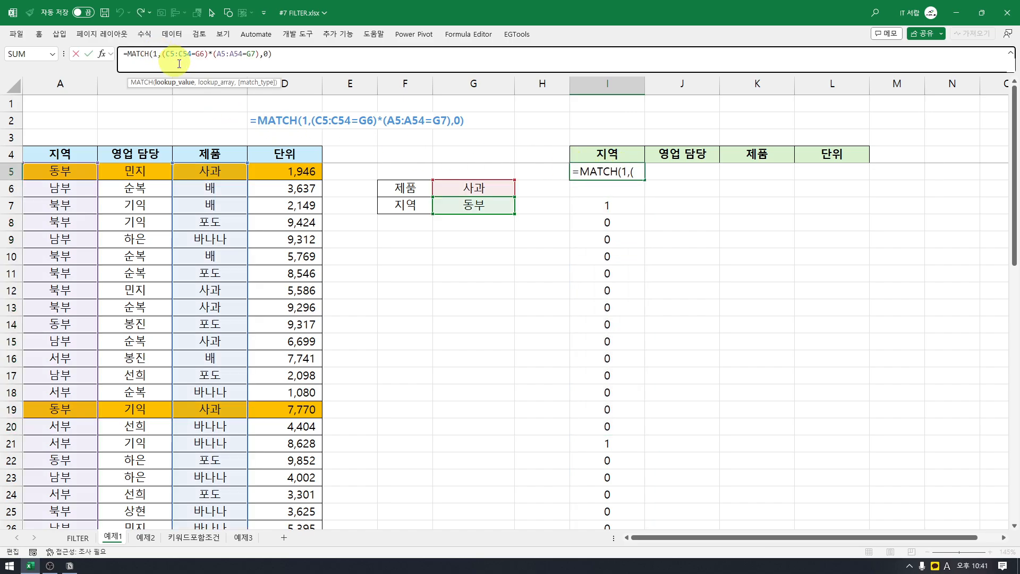
pyautogui.press('Return')
pyautogui.click(616, 207)
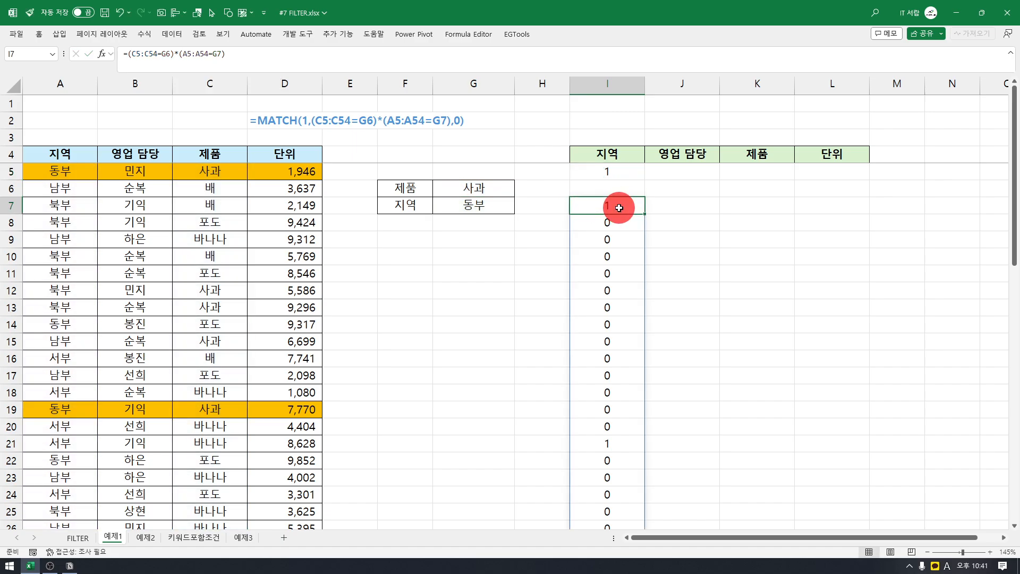
pyautogui.press('Delete')
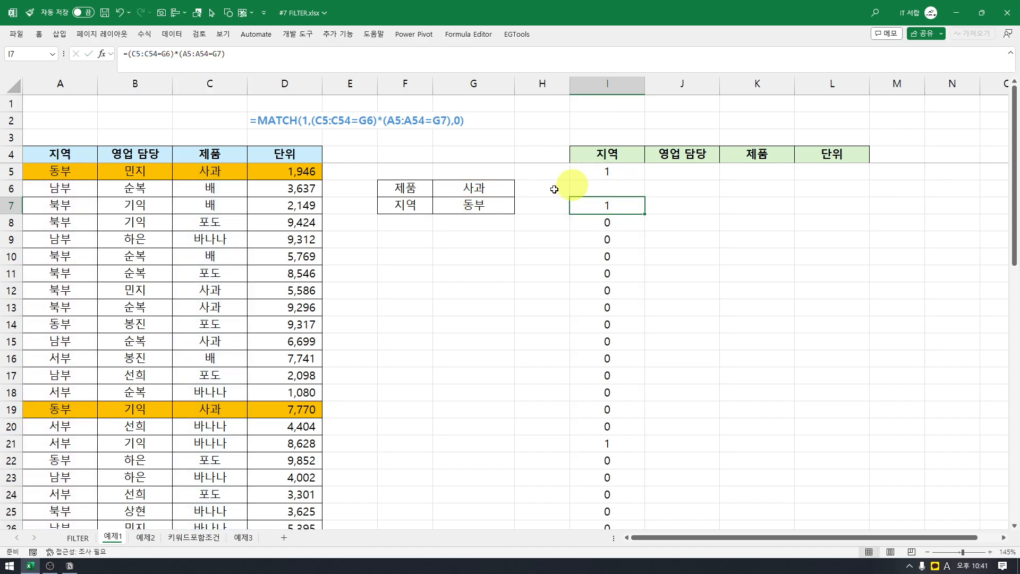
# - Choose 남부 as the 지역 criterion in G7, and check the position of the first highlighted row within A5:A15
pyautogui.click(477, 199)
pyautogui.hotkey('alt', 'Down')
pyautogui.press('Down')
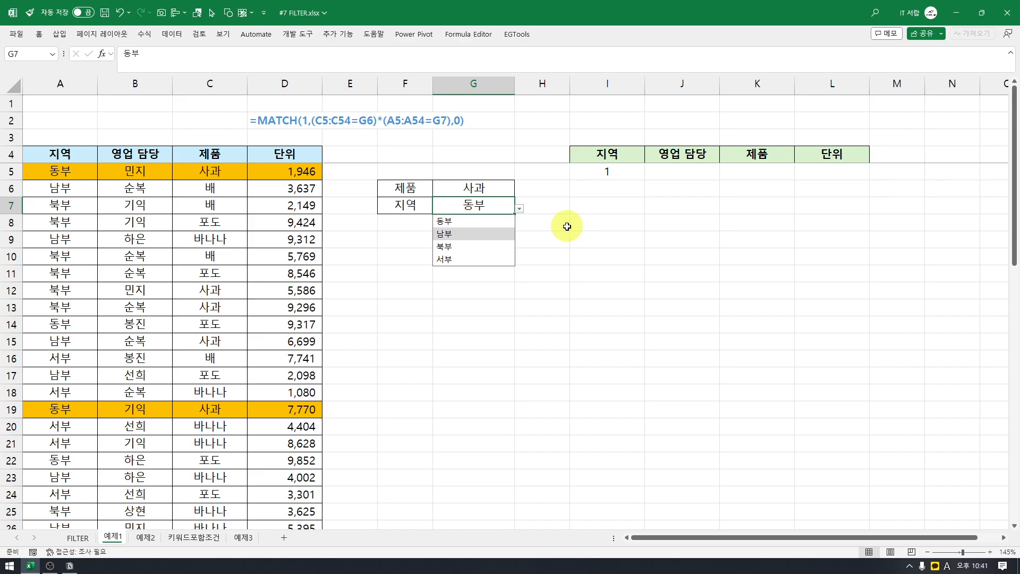
pyautogui.press('Return')
pyautogui.press('Up')
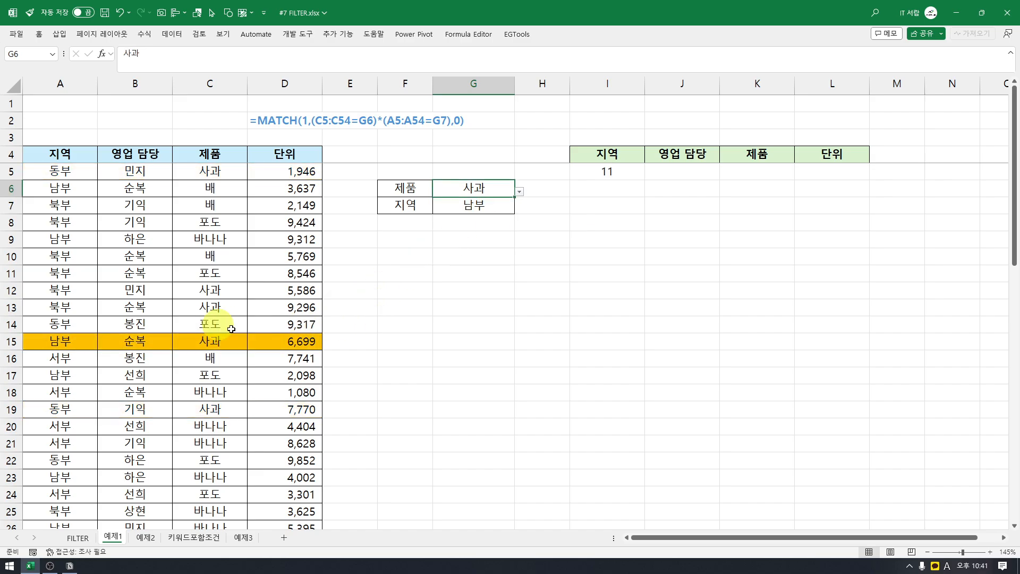
pyautogui.moveTo(43, 171); pyautogui.dragTo(61, 341)
# - Wrap the I5 MATCH formula in INDEX with A5:A54 as the return range
pyautogui.click(618, 175)
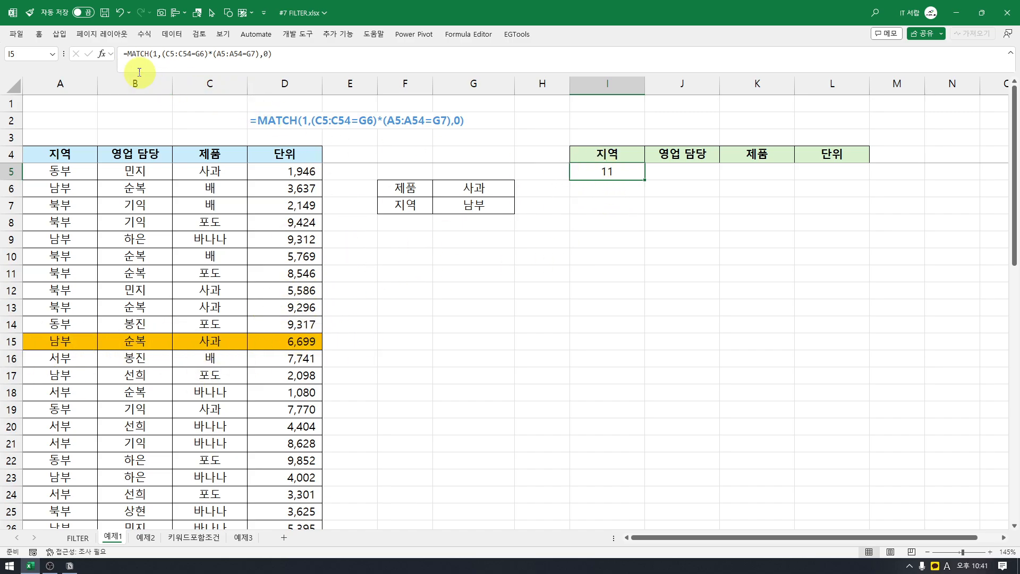
pyautogui.click(129, 57)
pyautogui.write('index(')
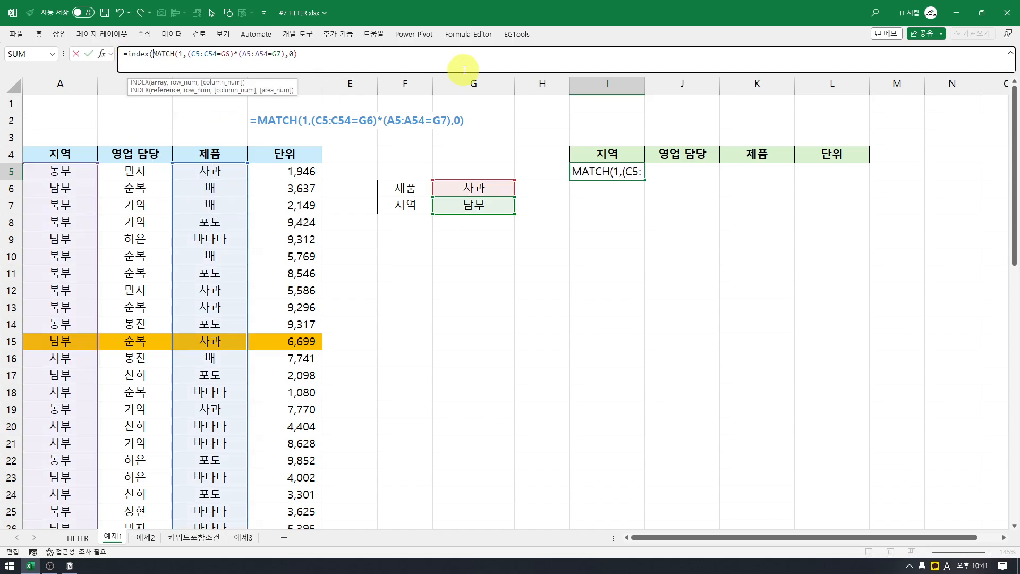
pyautogui.click(69, 169)
pyautogui.hotkey('ctrl', 'shift', 'Down')
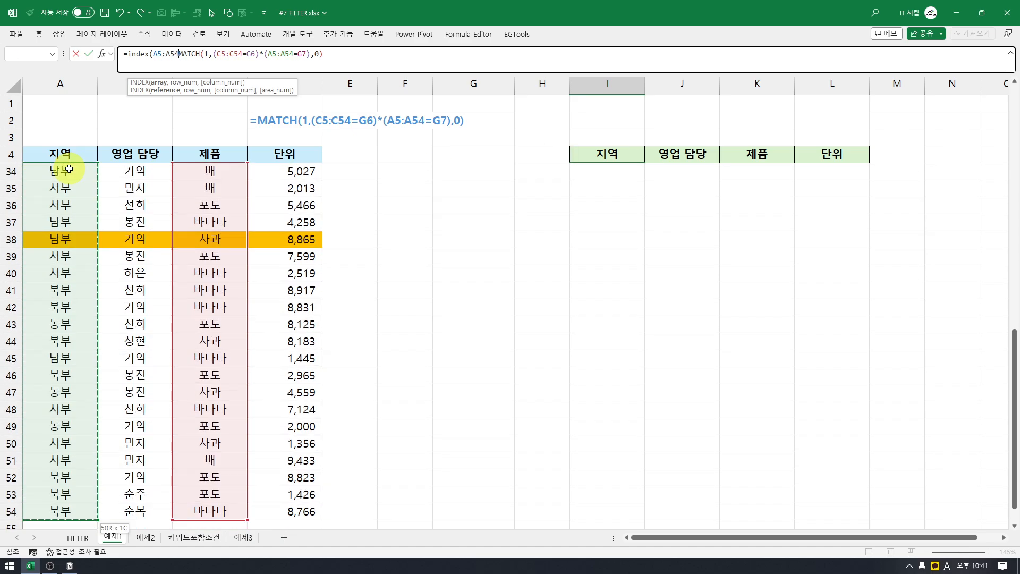
pyautogui.write(',0')
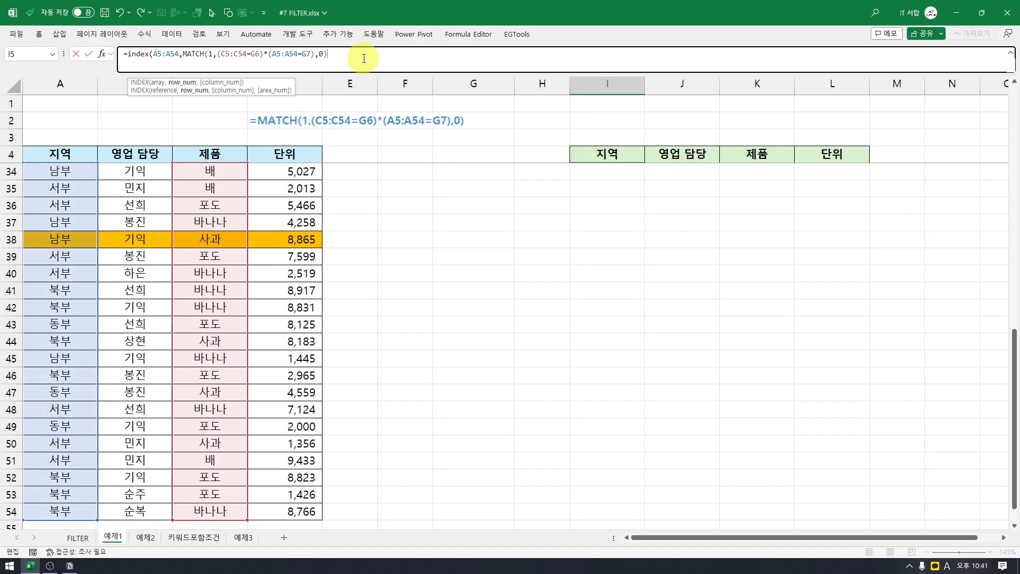
pyautogui.write(')')
pyautogui.hotkey('ctrl', 'Return')
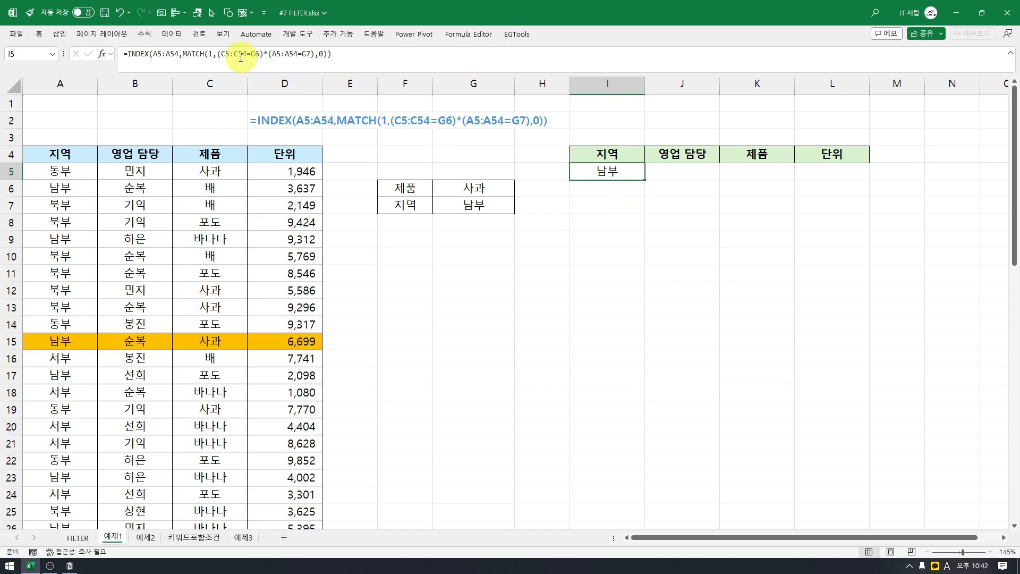
# - Make the condition references in the I5 formula absolute: $C$5:$C$54, $G$6, $A$5:$A$54 and $G$7
pyautogui.moveTo(219, 54); pyautogui.dragTo(324, 53)
pyautogui.press('F4')
pyautogui.press('F4')
pyautogui.press('F4')
pyautogui.press('F4')
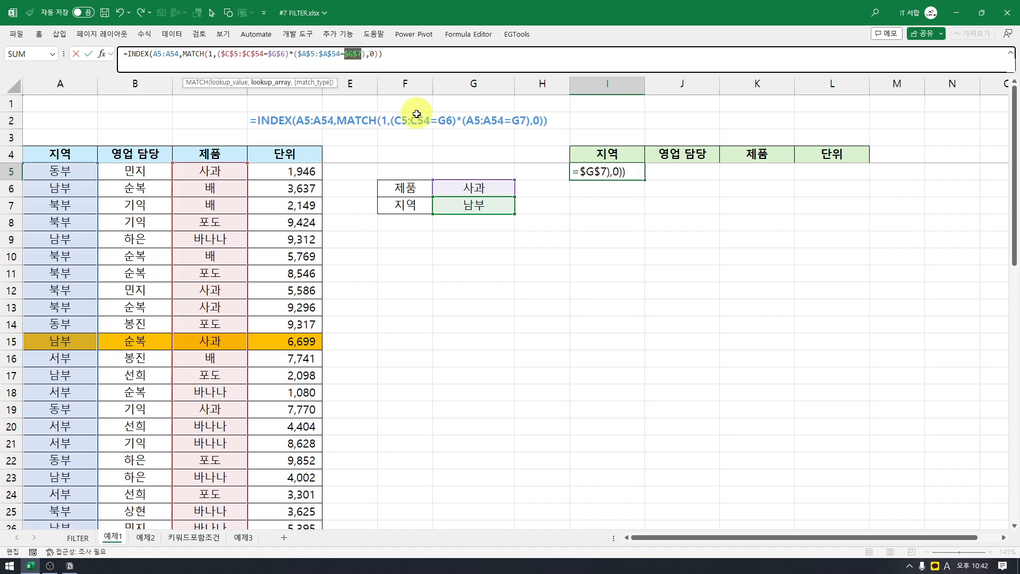
pyautogui.press('Return')
# - Fill the I5 INDEX/MATCH formula across to L5, and check the formulas in I5 and J5
pyautogui.press('Up')
pyautogui.moveTo(645, 180); pyautogui.dragTo(844, 186)
pyautogui.click(605, 175)
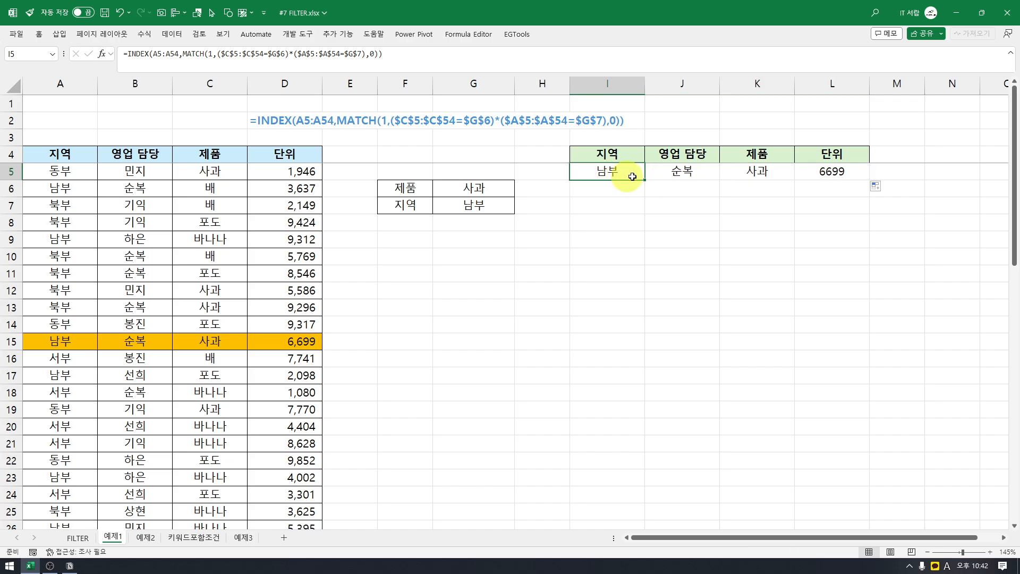
pyautogui.click(680, 173)
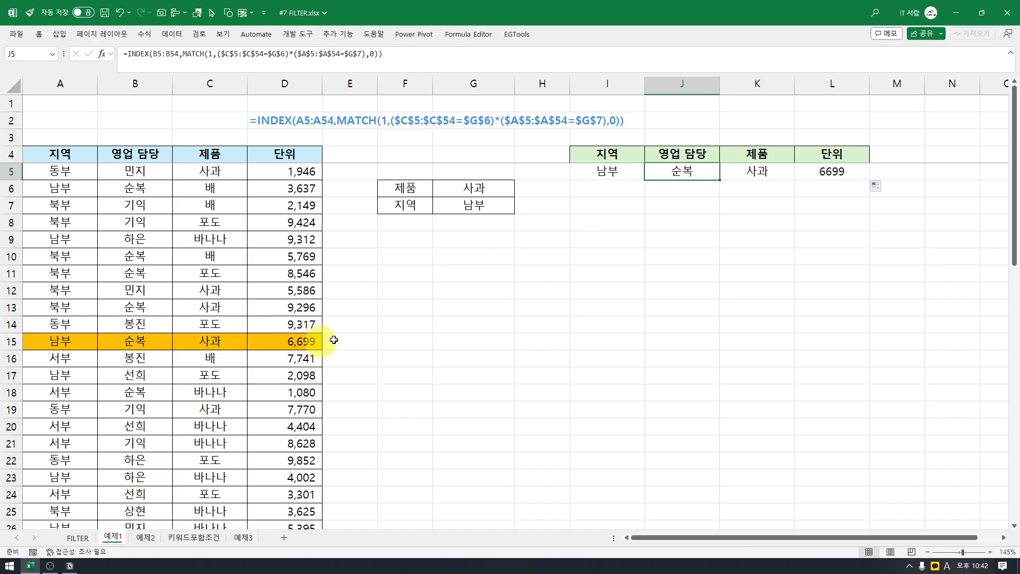
# - Compare the result row I5:L5 with all highlighted 남부 and 사과 rows in the source table down to row 54
pyautogui.moveTo(603, 175); pyautogui.dragTo(829, 175)
pyautogui.click(806, 252)
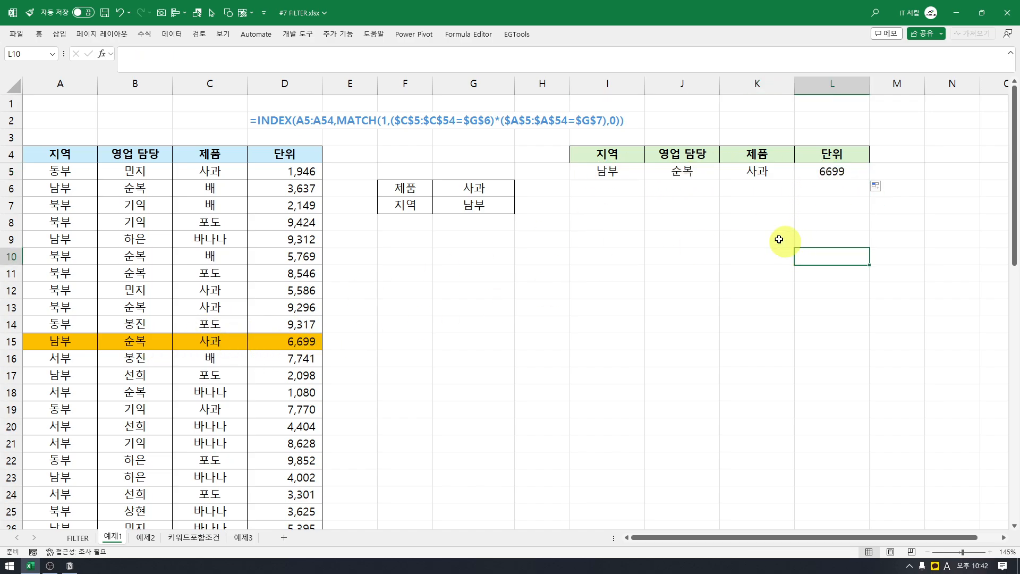
pyautogui.moveTo(605, 174); pyautogui.dragTo(846, 177)
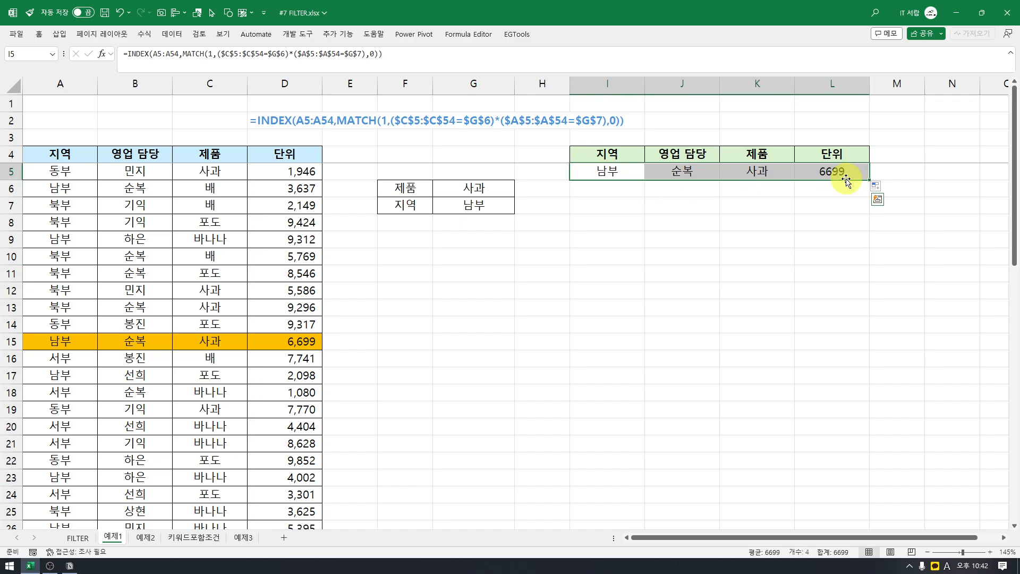
pyautogui.moveTo(601, 171); pyautogui.dragTo(839, 172)
pyautogui.click(619, 169)
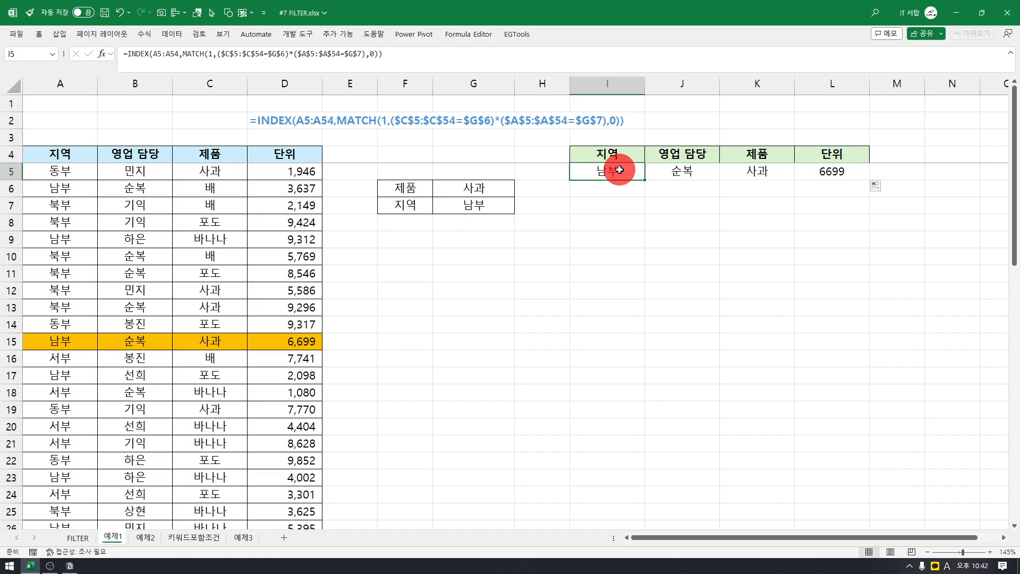
pyautogui.moveTo(619, 170); pyautogui.dragTo(831, 174)
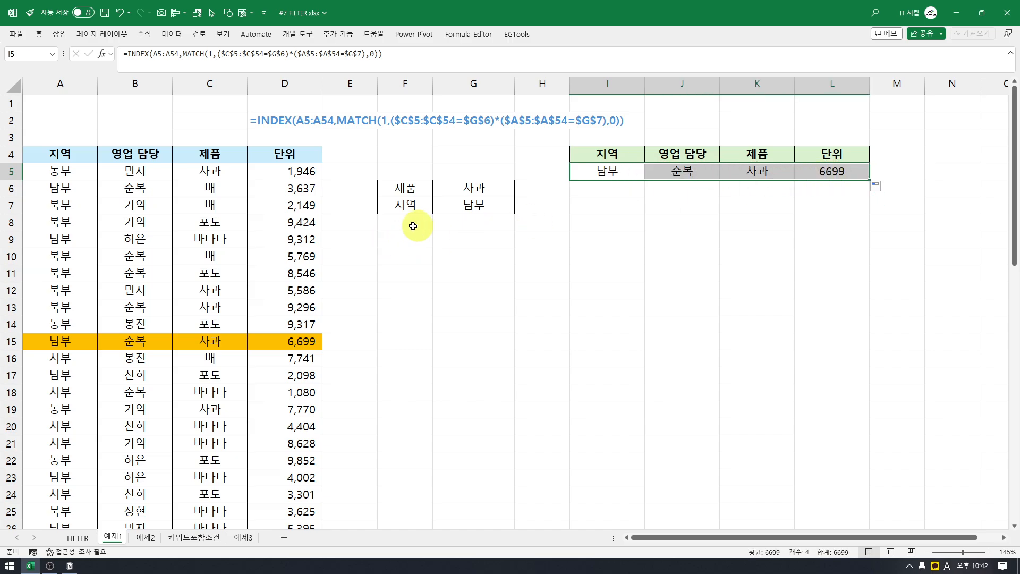
pyautogui.scroll(-4, 345, 298)
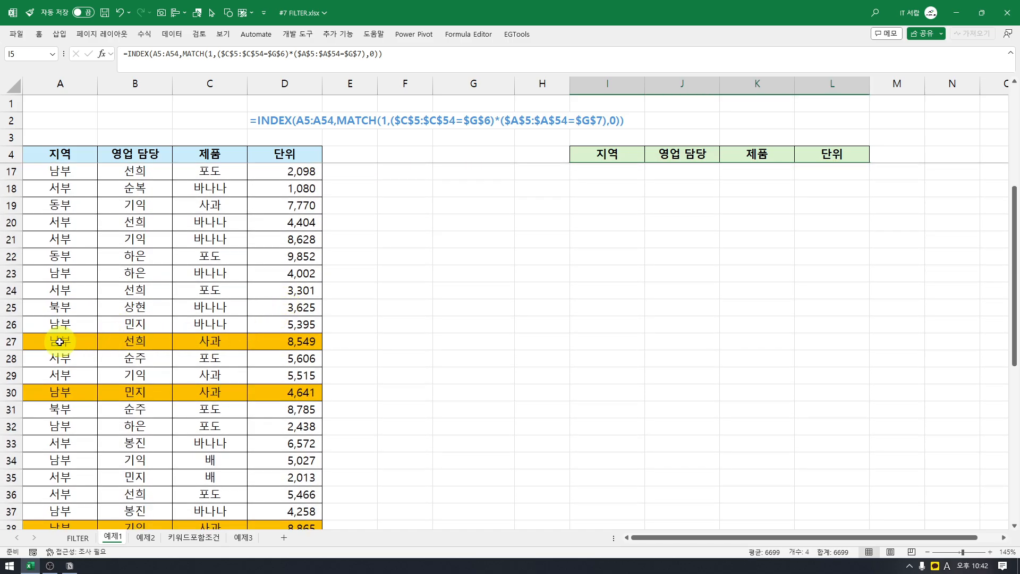
pyautogui.scroll(-6, 253, 407)
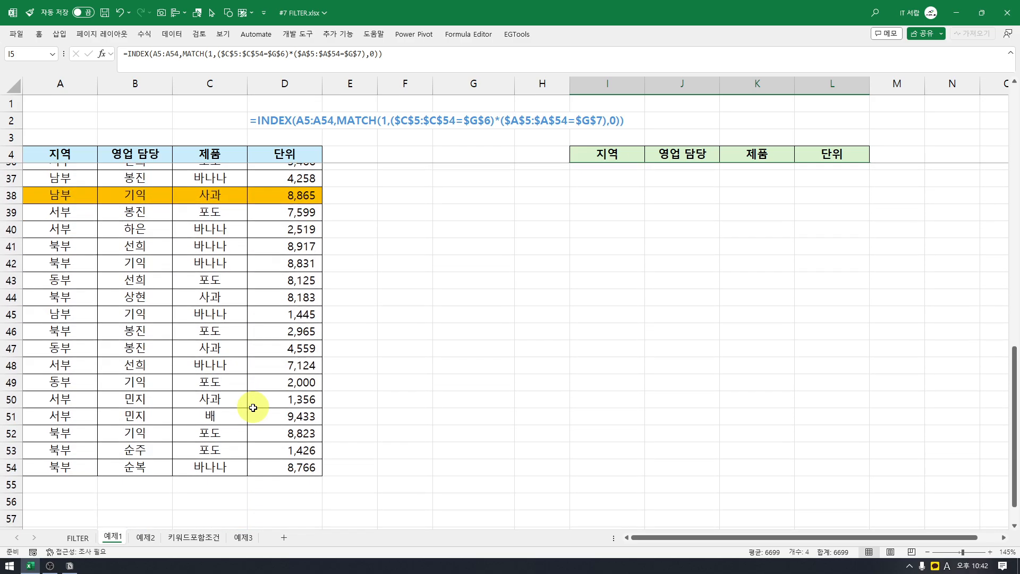
pyautogui.scroll(10, 253, 408)
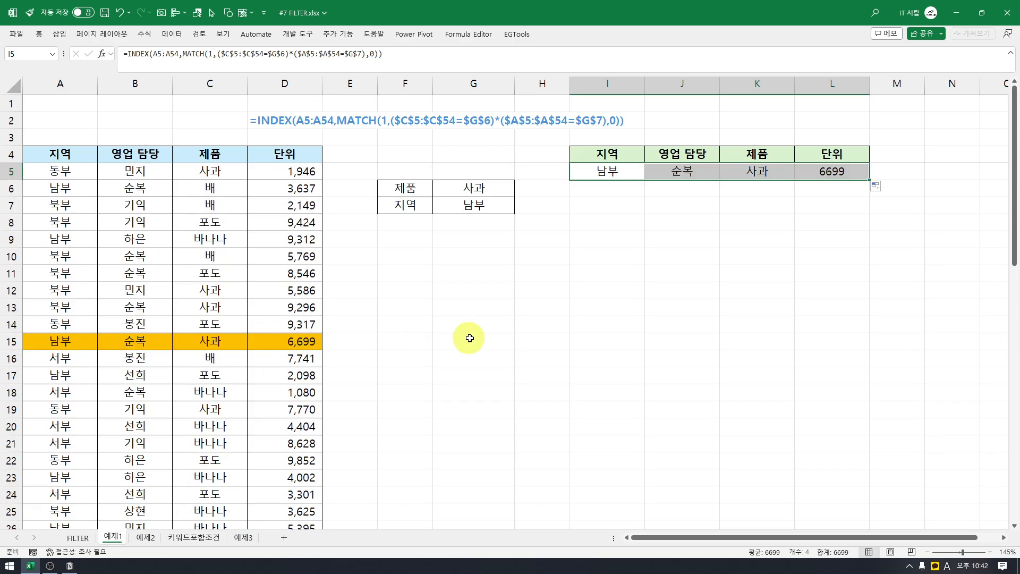
# - Clear the INDEX/MATCH results from I5:L5
pyautogui.click(683, 199)
pyautogui.moveTo(604, 171); pyautogui.dragTo(831, 170)
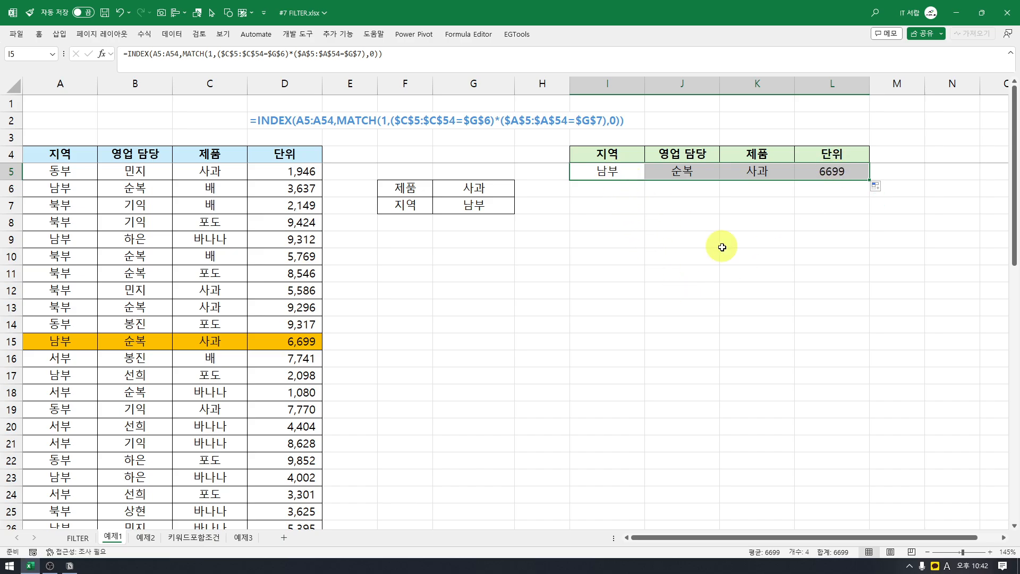
pyautogui.press('Delete')
# - Start an IF formula in I5 whose logical test compares the product range C5:C54 with G6
pyautogui.write('=')
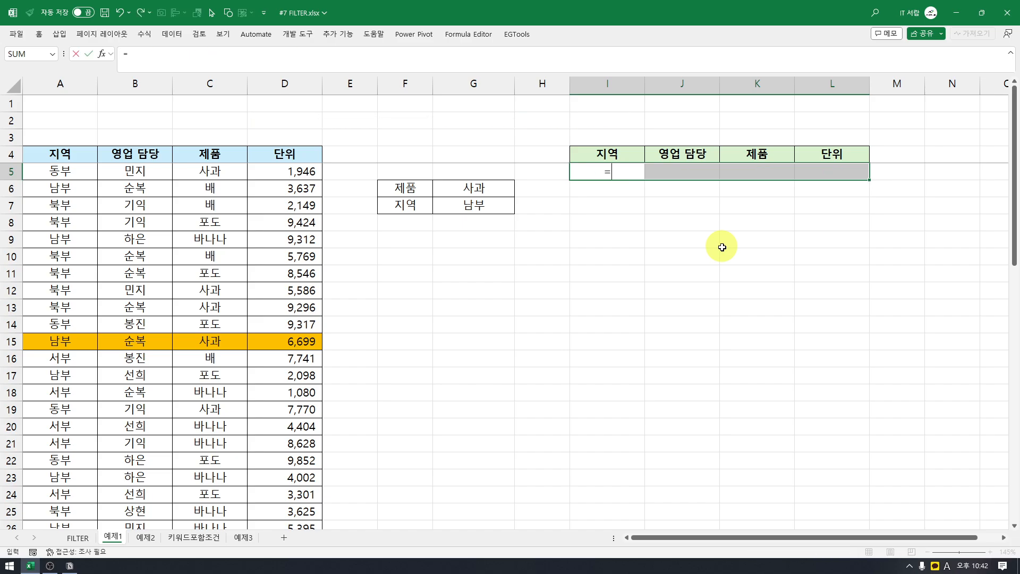
pyautogui.write('if((')
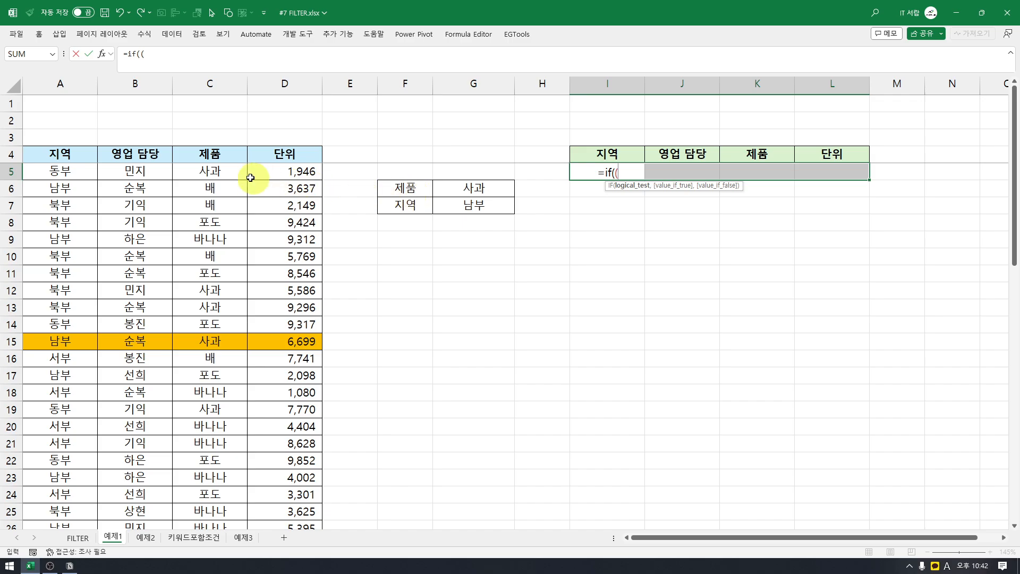
pyautogui.click(209, 172)
pyautogui.hotkey('ctrl', 'shift', 'Down')
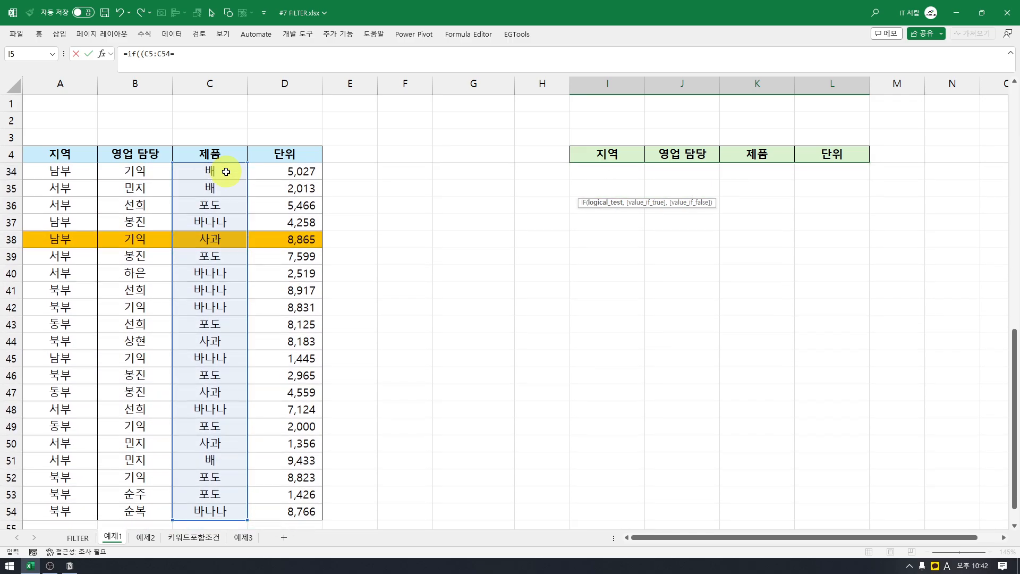
pyautogui.scroll(1, 457, 289)
pyautogui.write('=')
pyautogui.click(486, 193)
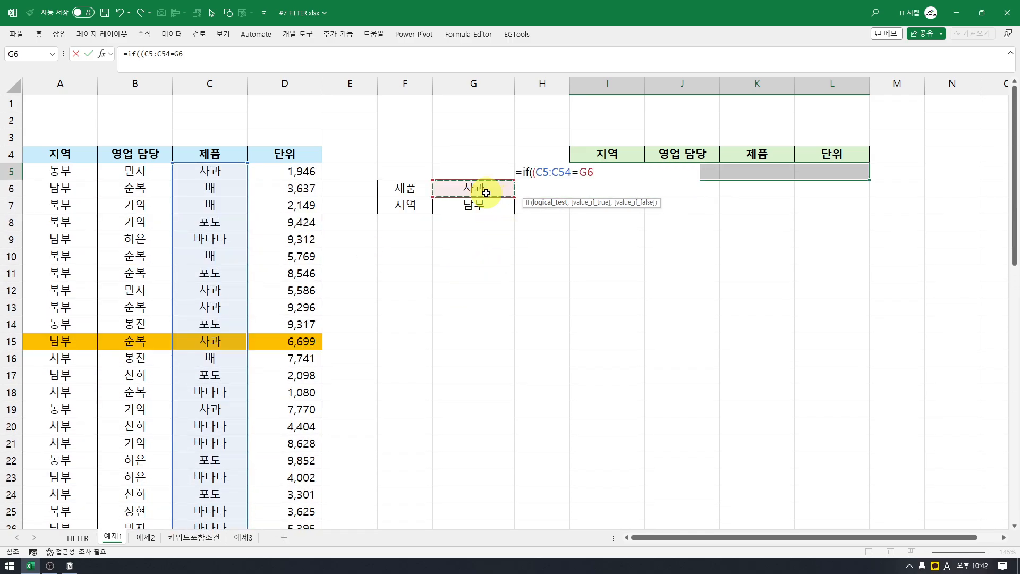
# - Multiply the product condition in the IF test by a region condition comparing A5:A54 with G7
pyautogui.write(')*(')
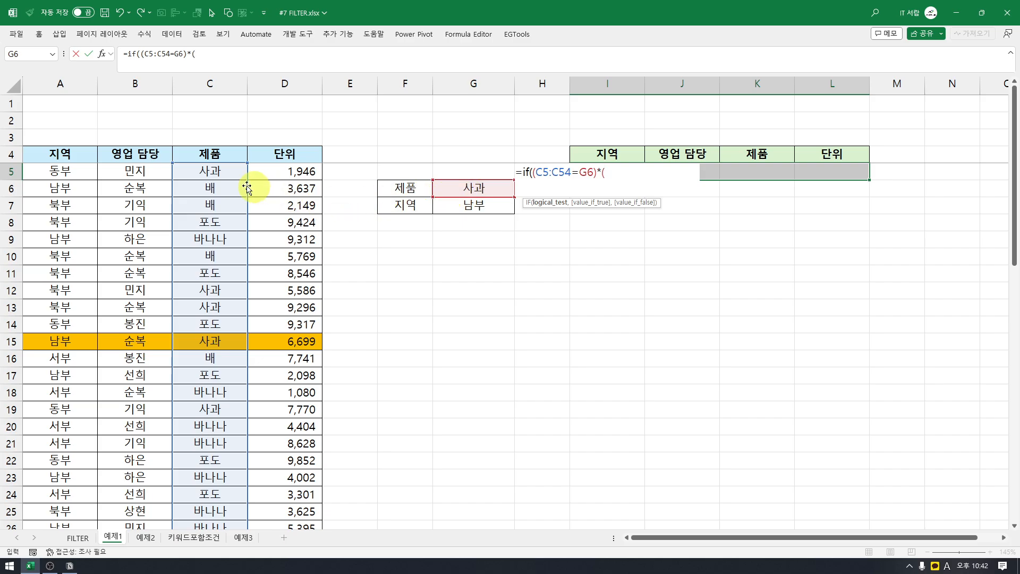
pyautogui.click(65, 170)
pyautogui.hotkey('ctrl', 'shift', 'Down')
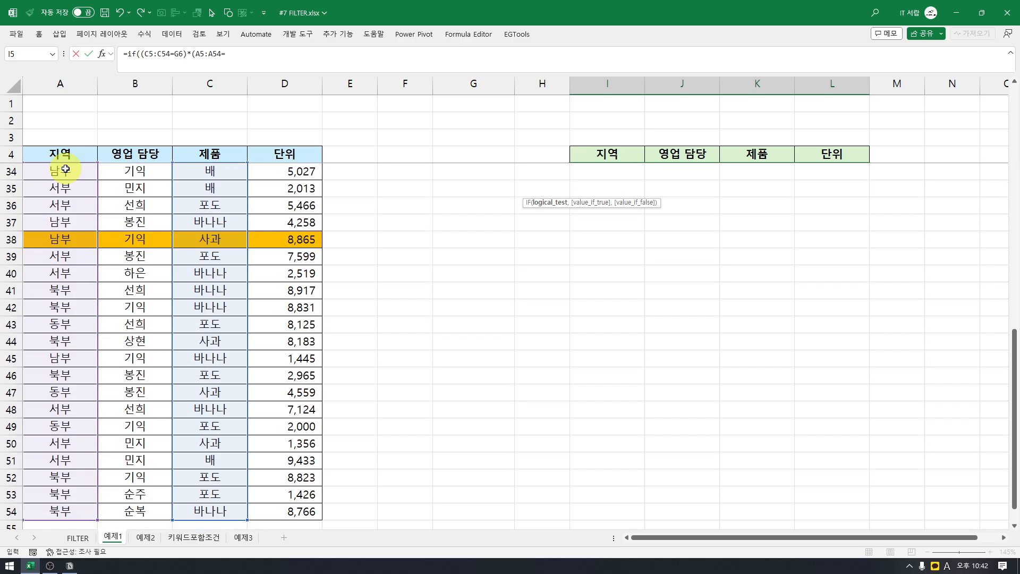
pyautogui.write('=')
pyautogui.click(489, 206)
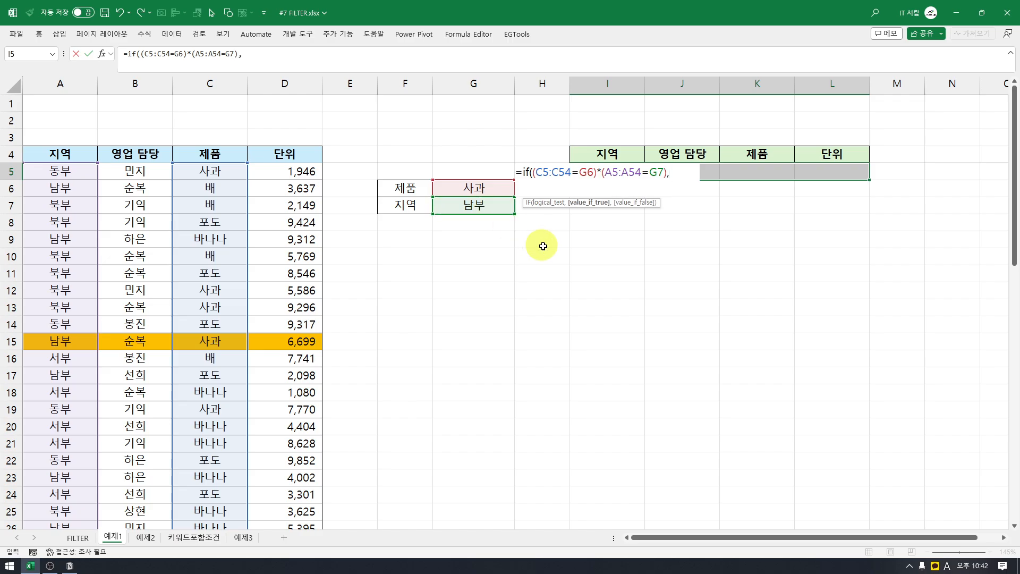
# - Nest MATCH as the IF formula's value if true, with ROW(A5:A54) as both lookup value and lookup array
pyautogui.write('),match(')
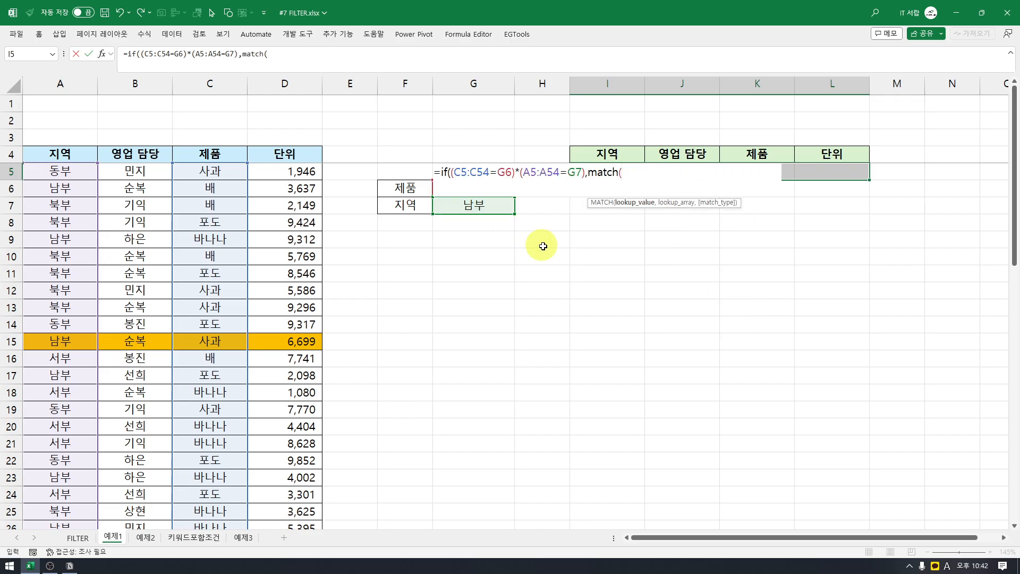
pyautogui.write('row(')
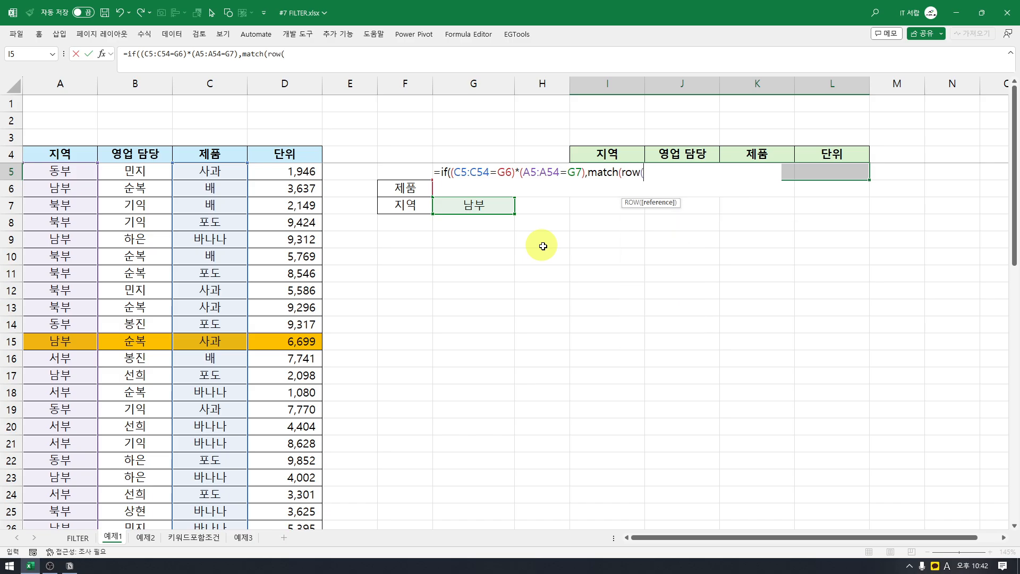
pyautogui.click(86, 173)
pyautogui.hotkey('ctrl', 'shift', 'Down')
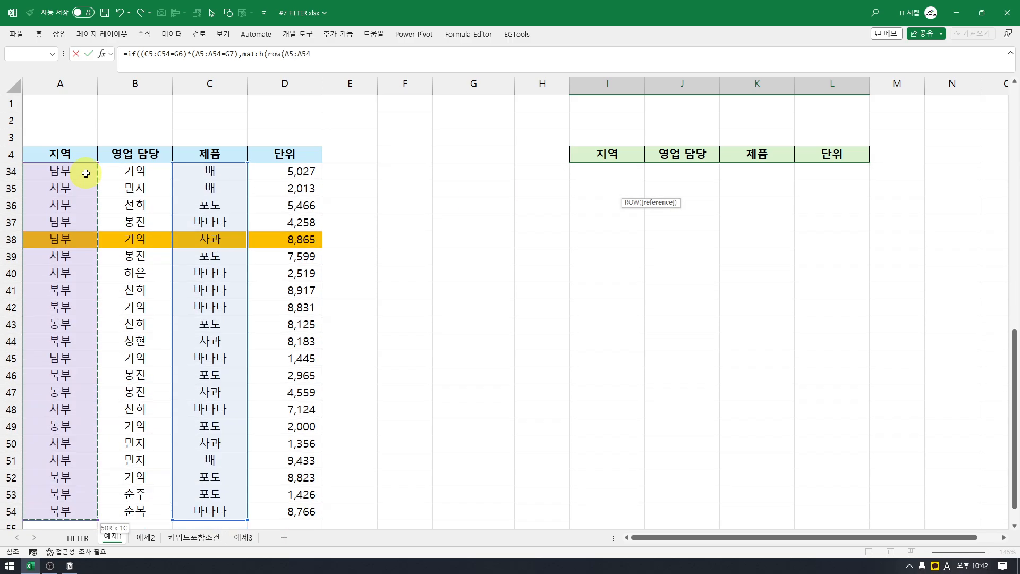
pyautogui.write('),')
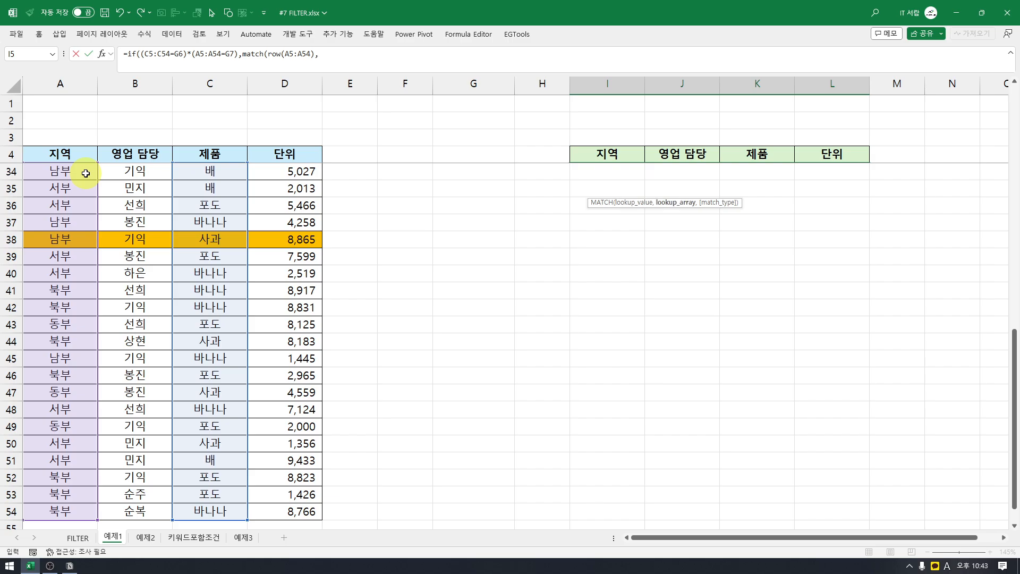
pyautogui.click(620, 205)
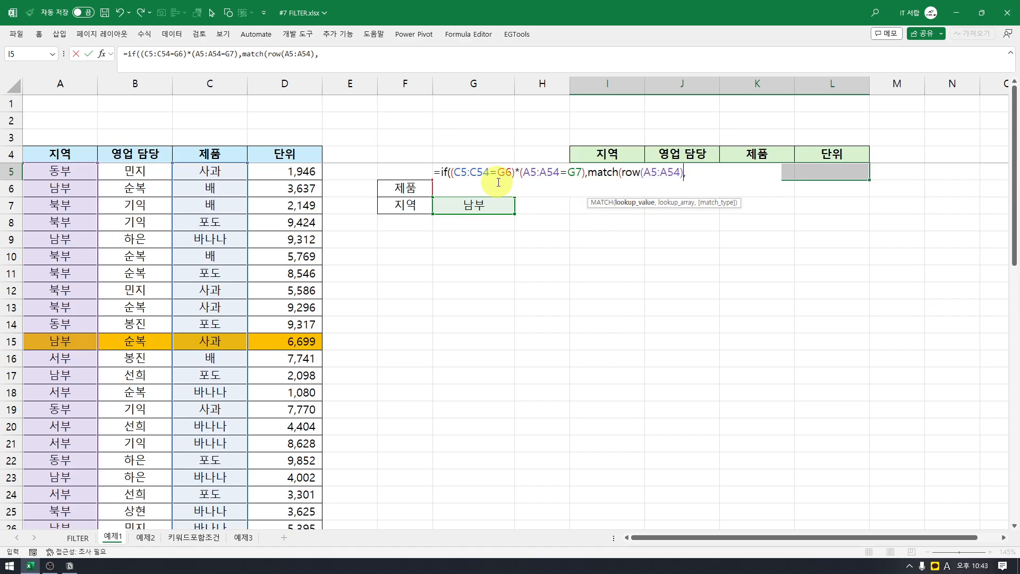
pyautogui.write('row(A5:A54)')
pyautogui.write(',')
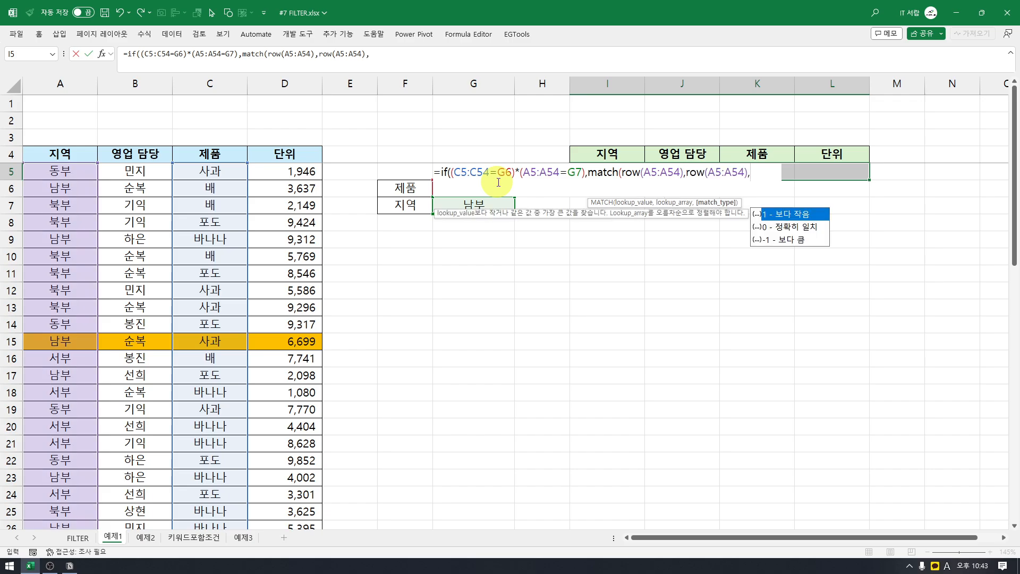
# - Complete MATCH with exact match 0, set the IF's value if false to "", check the MATCH part and enter the formula in I5
pyautogui.write('0),"')
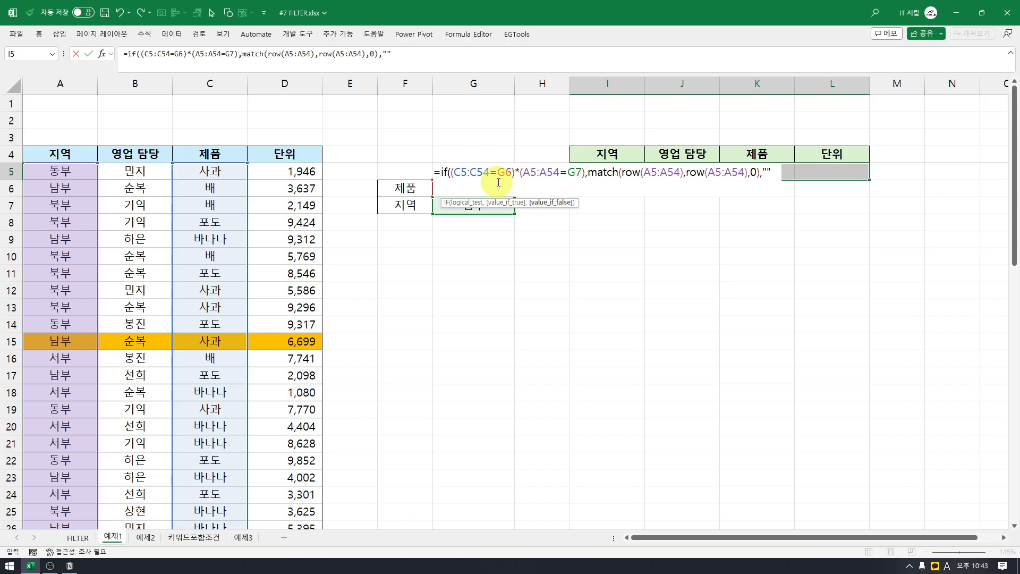
pyautogui.write('")')
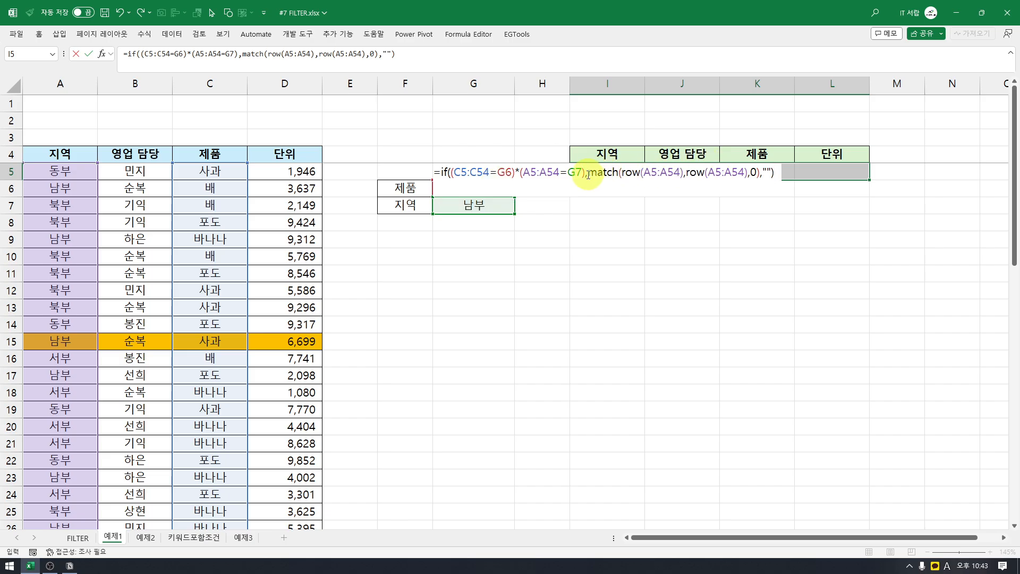
pyautogui.click(588, 175)
pyautogui.click(509, 202)
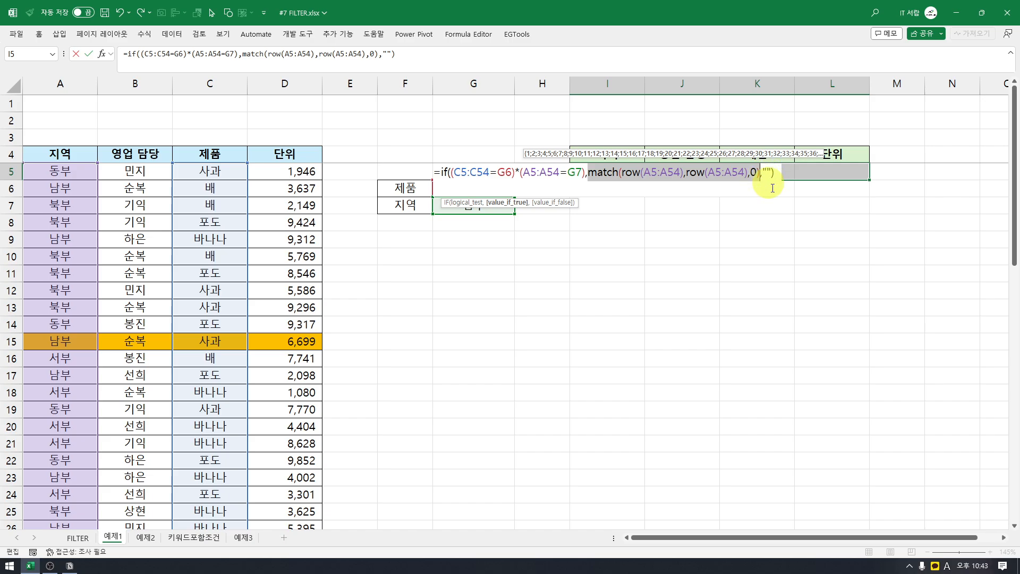
pyautogui.hotkey('ctrl', 'Return')
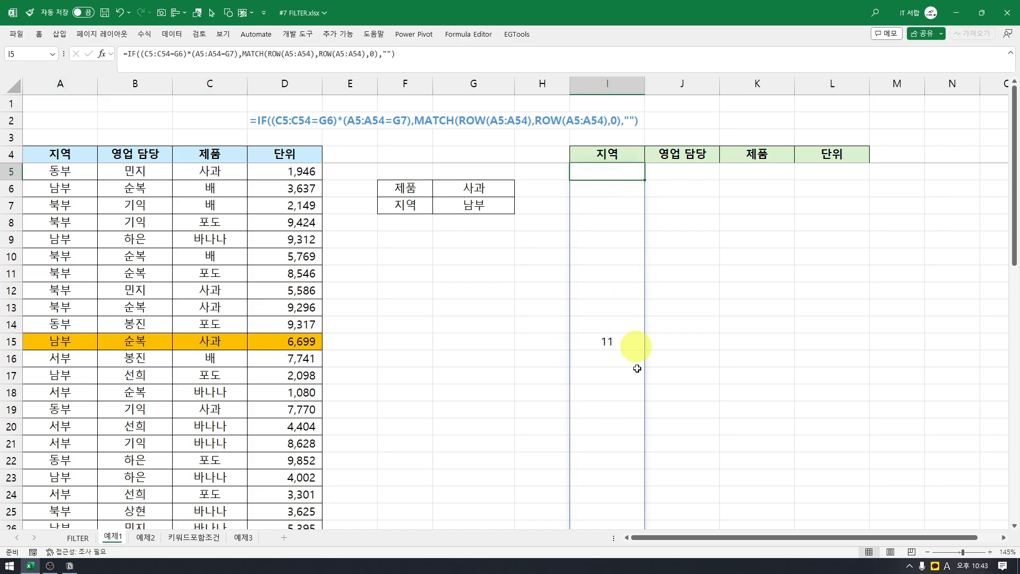
# - Compare the row positions spilled down column I with the highlighted 남부 and 사과 rows of the source table
pyautogui.scroll(-4, 637, 368)
pyautogui.click(631, 341)
pyautogui.click(627, 391)
pyautogui.scroll(-2, 630, 388)
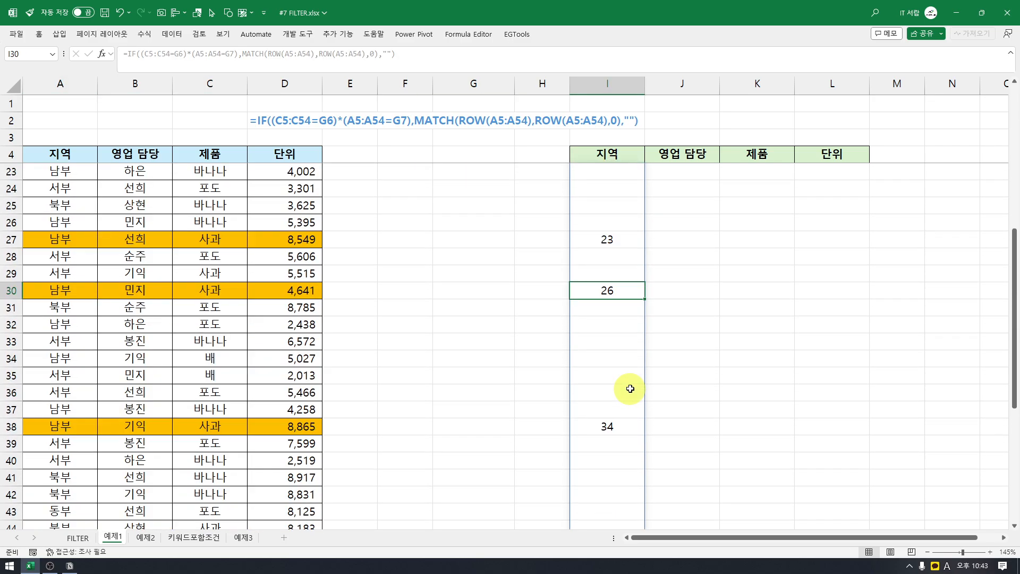
pyautogui.click(610, 423)
pyautogui.moveTo(612, 307); pyautogui.dragTo(623, 406)
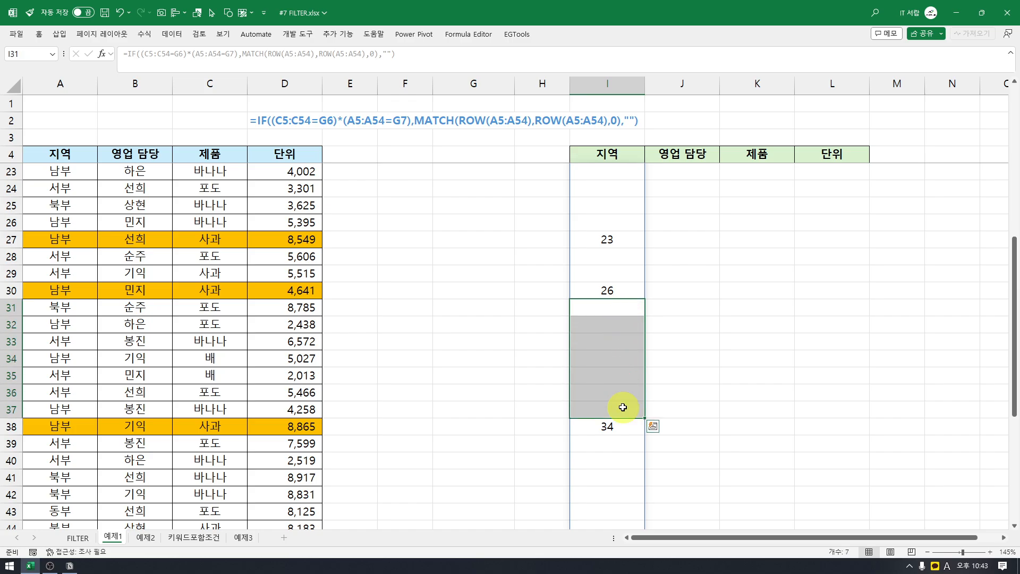
pyautogui.scroll(-4, 622, 372)
pyautogui.scroll(10, 621, 330)
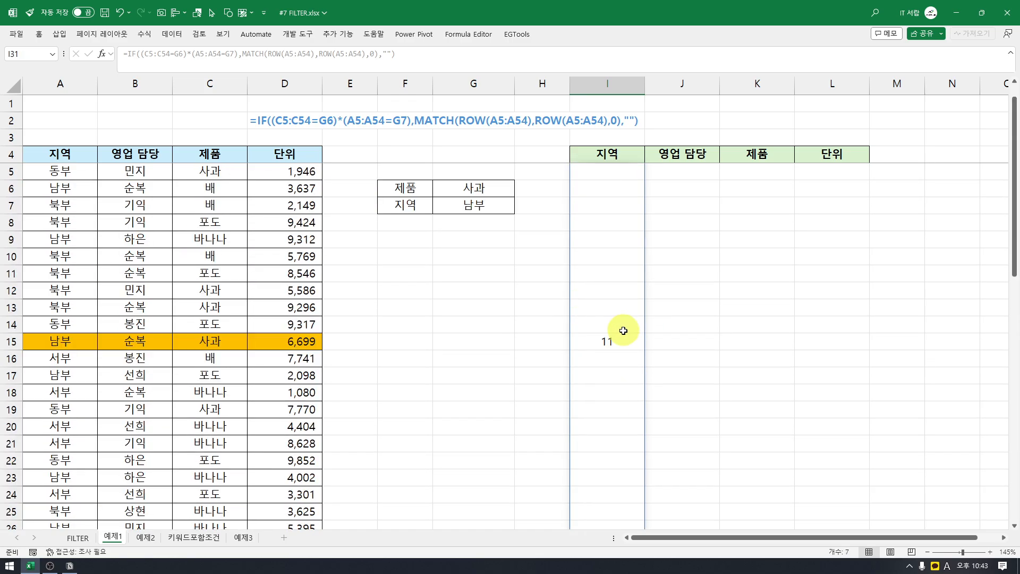
pyautogui.click(614, 177)
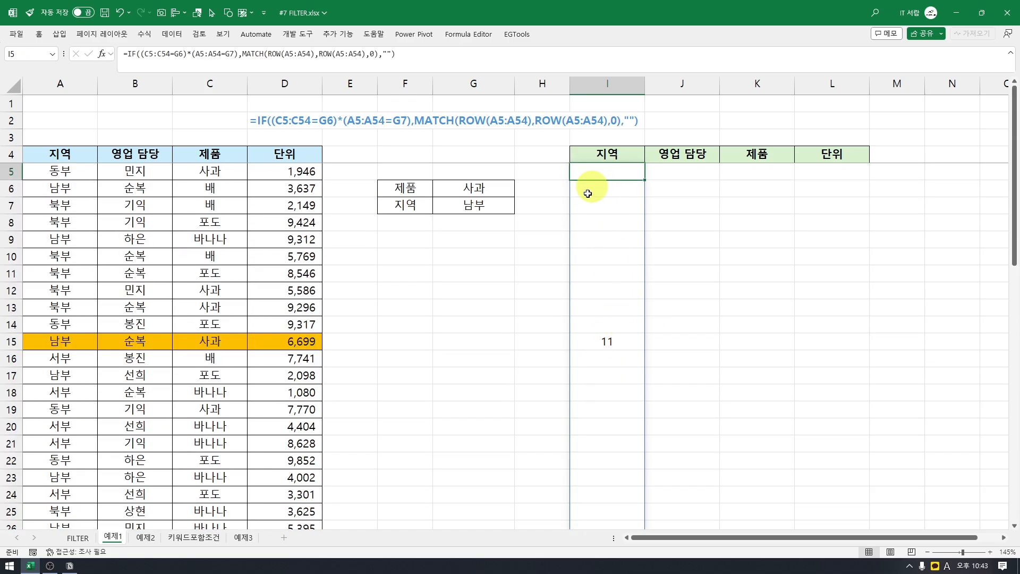
pyautogui.scroll(-3, 585, 387)
pyautogui.scroll(-3, 603, 388)
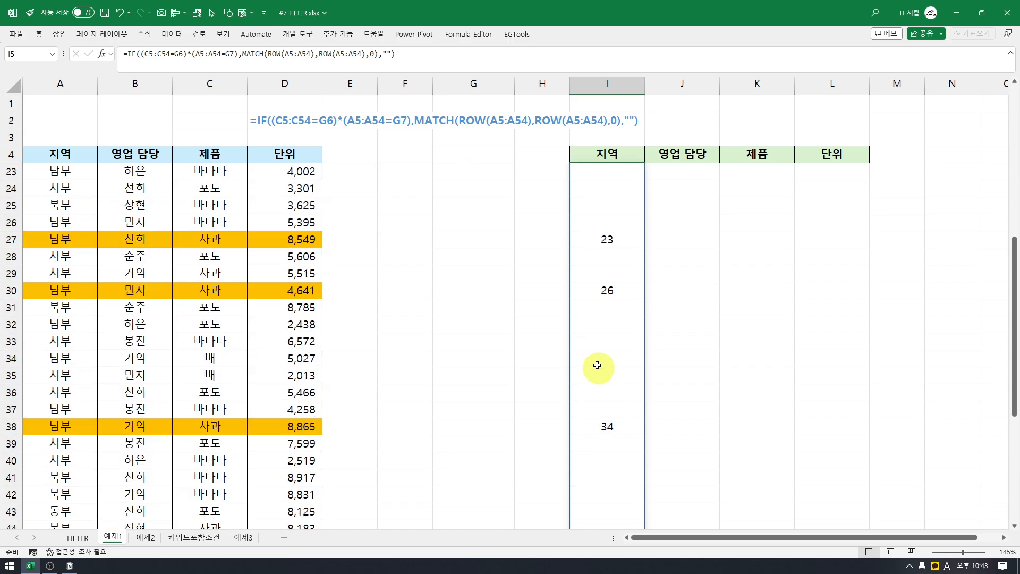
pyautogui.scroll(6, 608, 359)
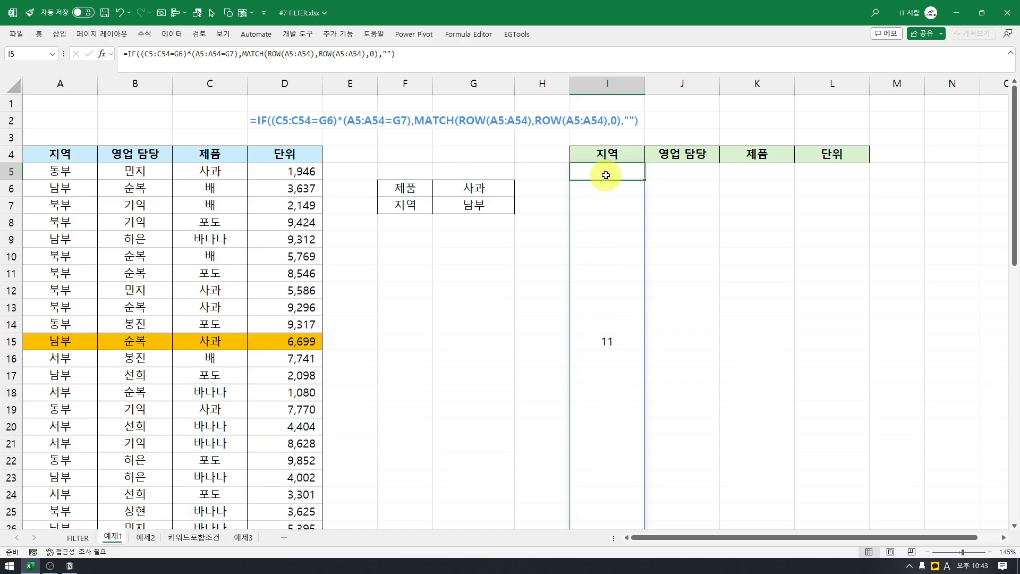
# - Wrap the I5 IF formula in SMALL with ROW(A1:A50) as k, and check the spilled results in I6:I9
pyautogui.click(129, 53)
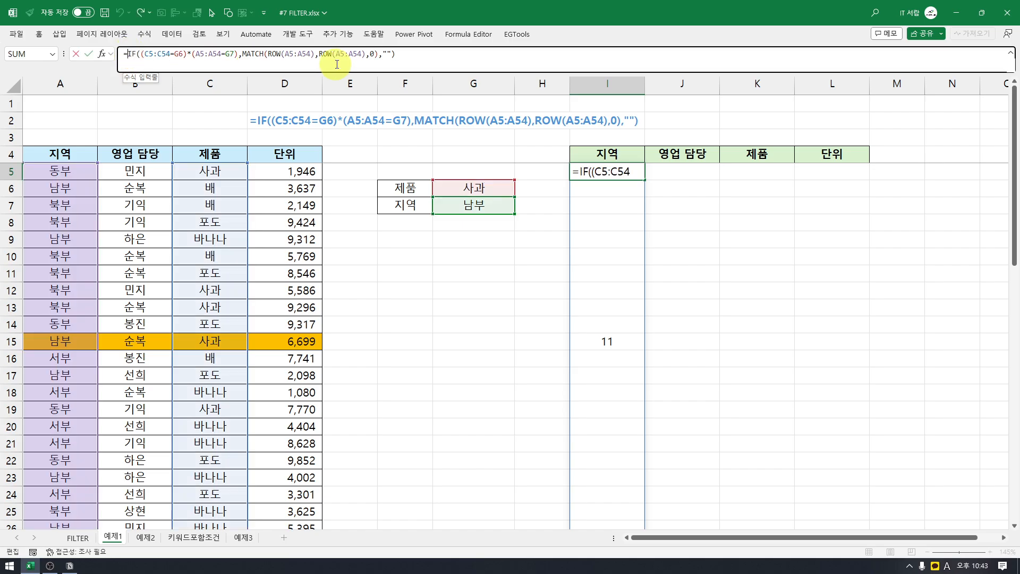
pyautogui.write('small(')
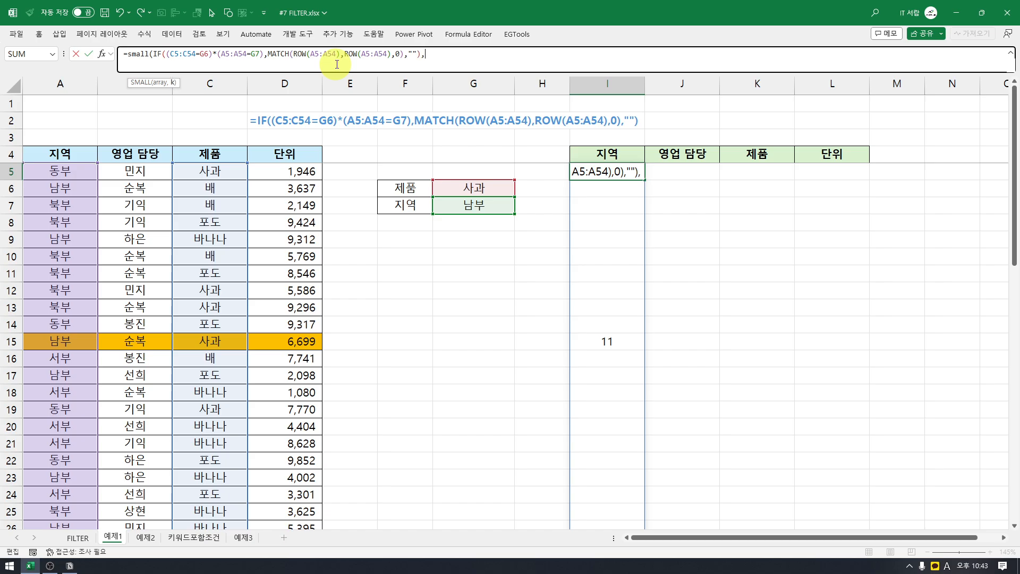
pyautogui.write('row(')
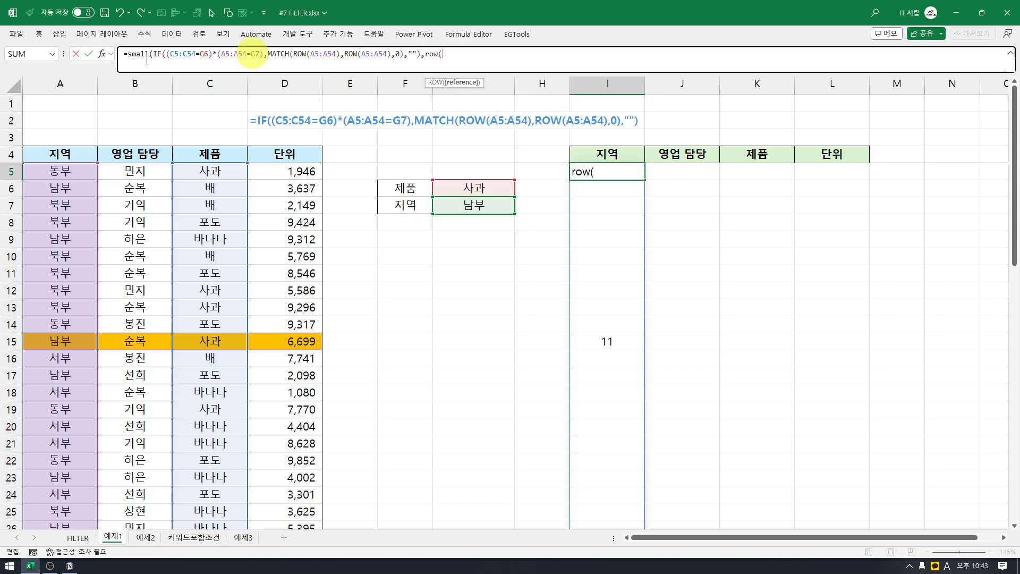
pyautogui.click(59, 103)
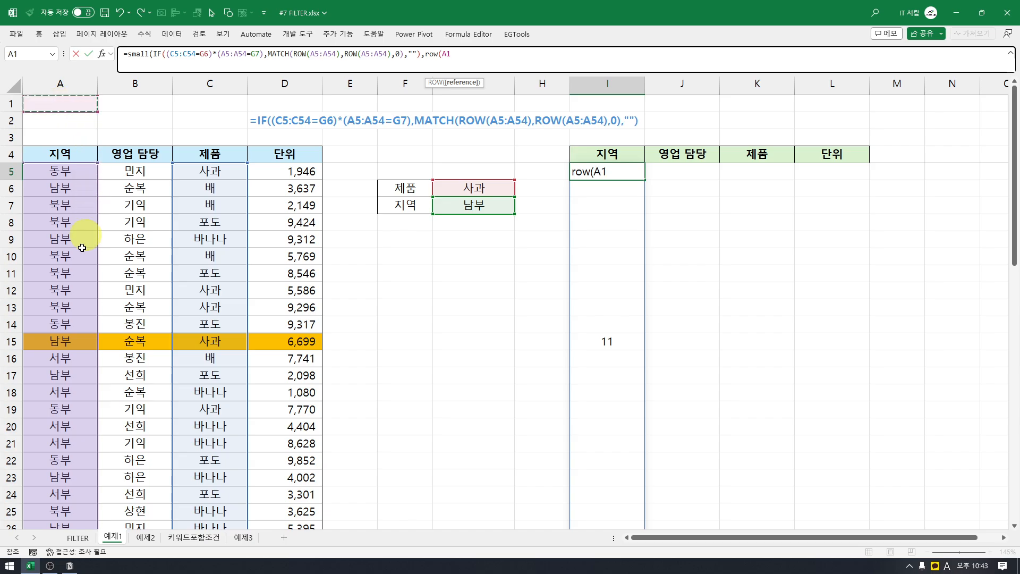
pyautogui.scroll(-10, 79, 313)
pyautogui.keyDown('shift'); pyautogui.click(66, 429); pyautogui.keyUp('shift')
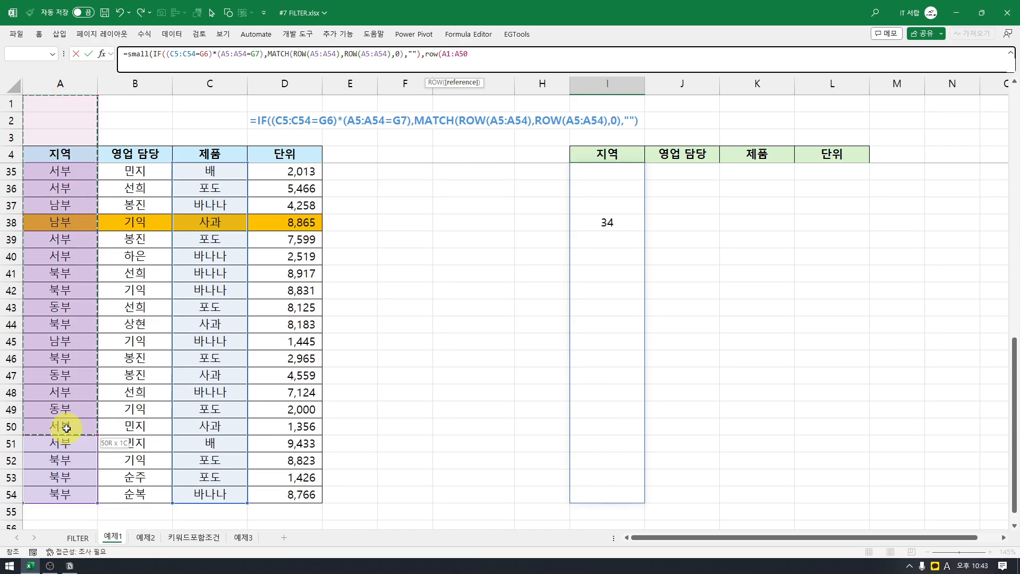
pyautogui.write('))')
pyautogui.press('Return')
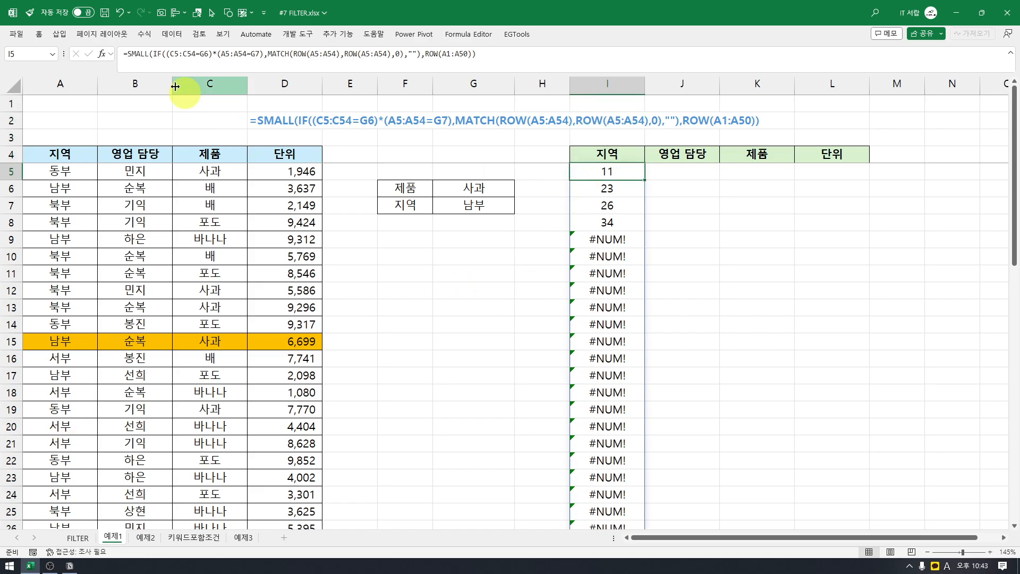
pyautogui.click(612, 186)
pyautogui.click(614, 205)
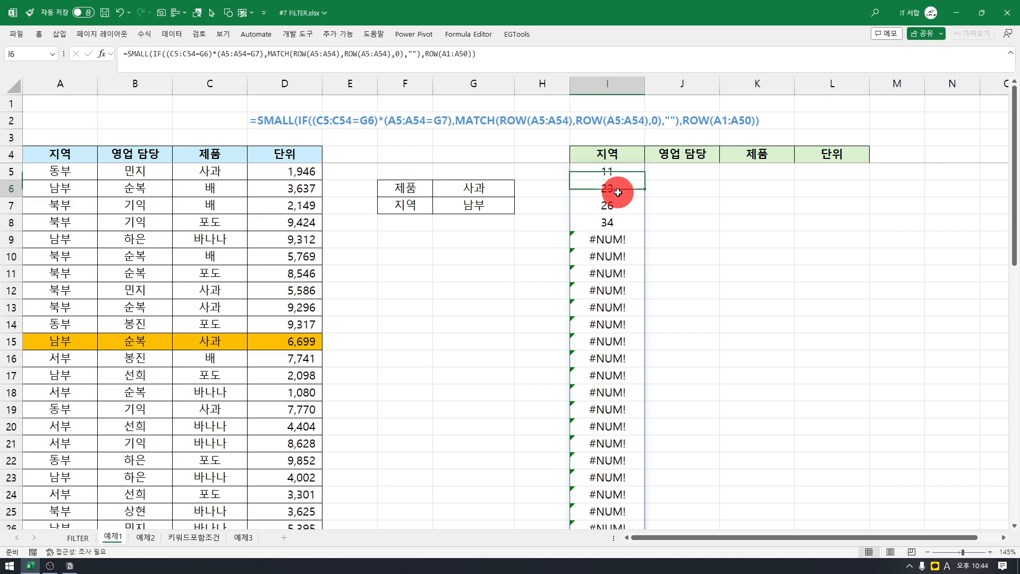
pyautogui.click(615, 223)
pyautogui.click(613, 238)
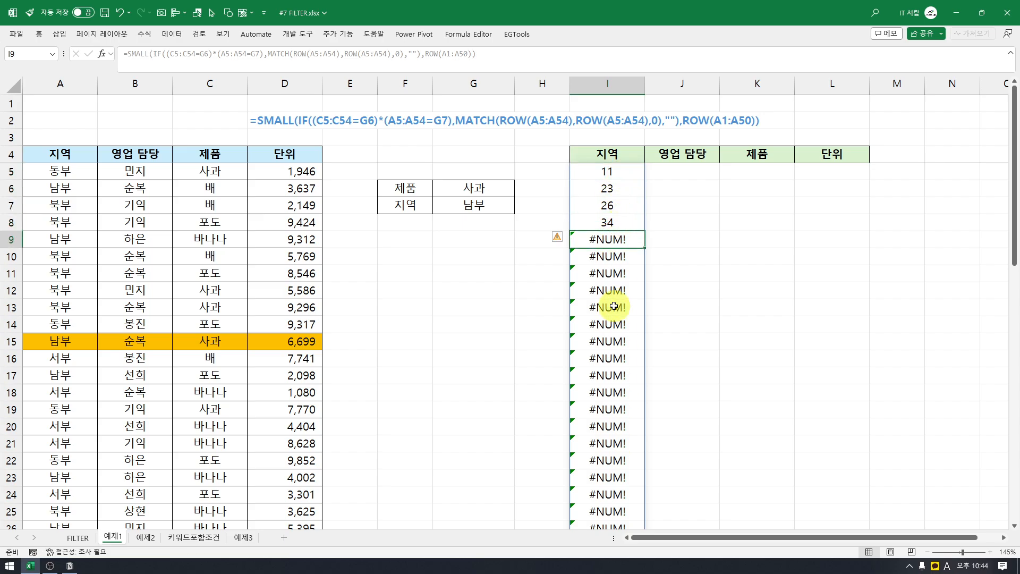
# - Wrap the SMALL formula in I5 in INDEX with A5:A54 as the array and enter it
pyautogui.click(618, 174)
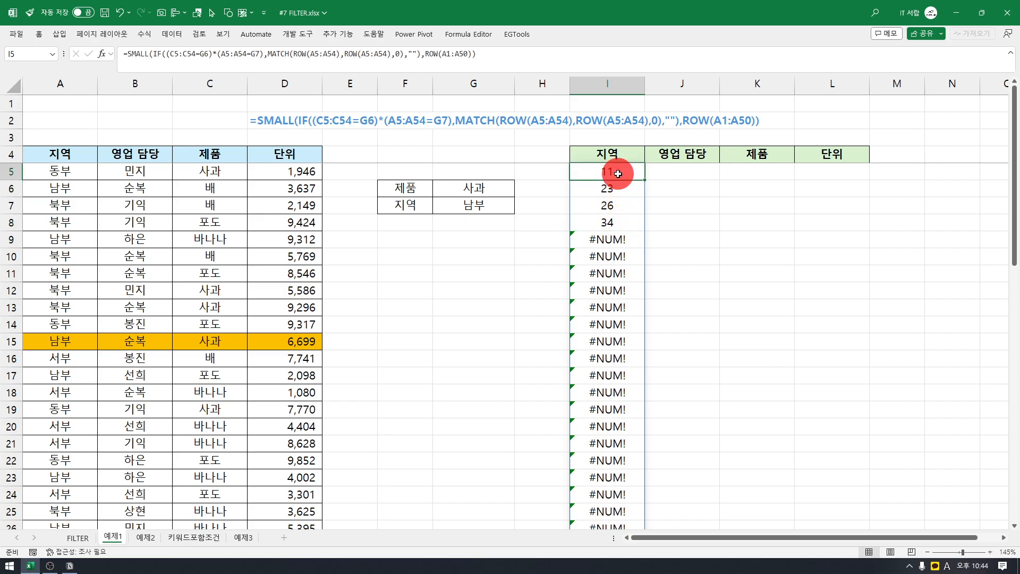
pyautogui.click(134, 57)
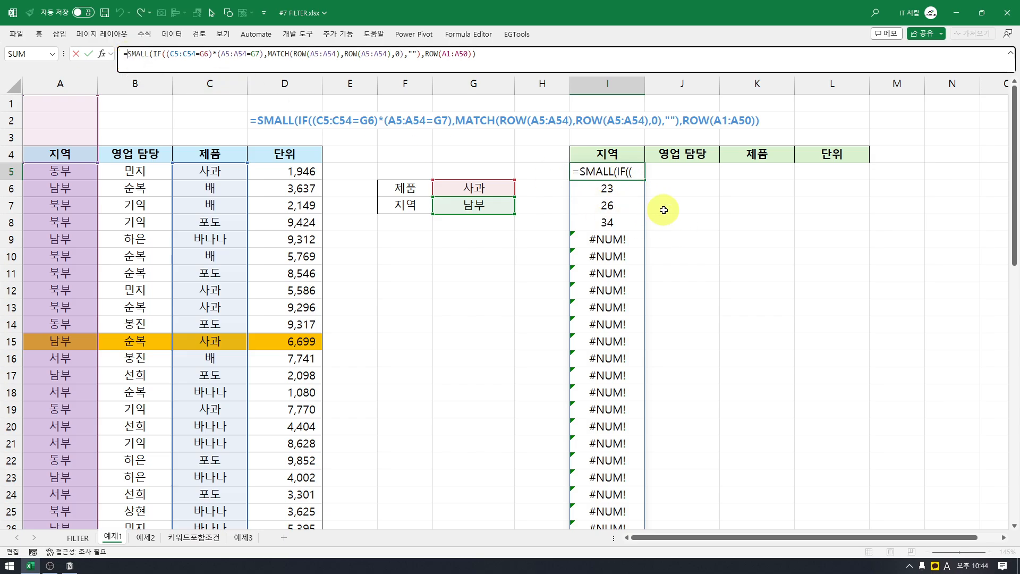
pyautogui.write('index(')
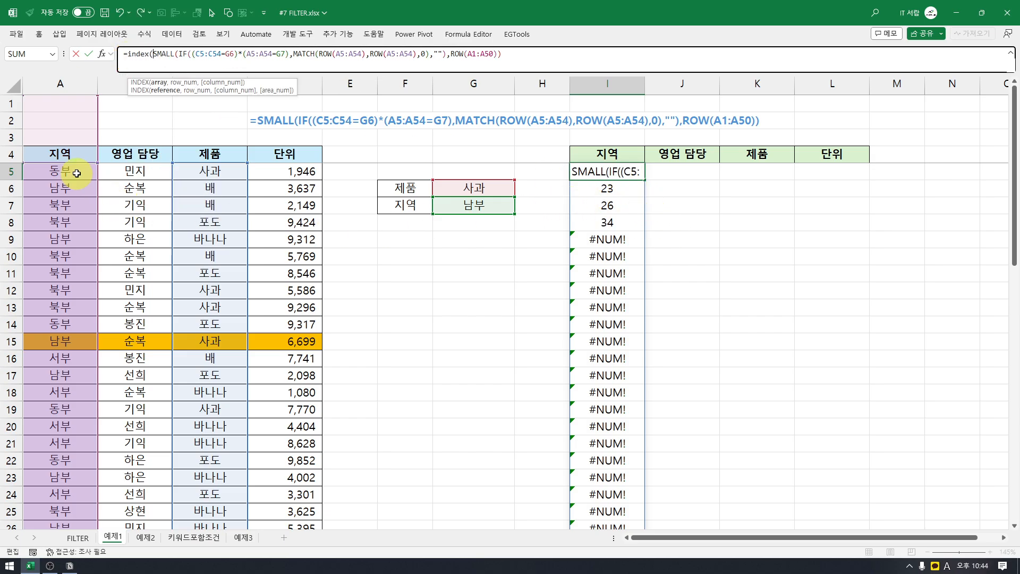
pyautogui.click(76, 173)
pyautogui.hotkey('ctrl', 'shift', 'Down')
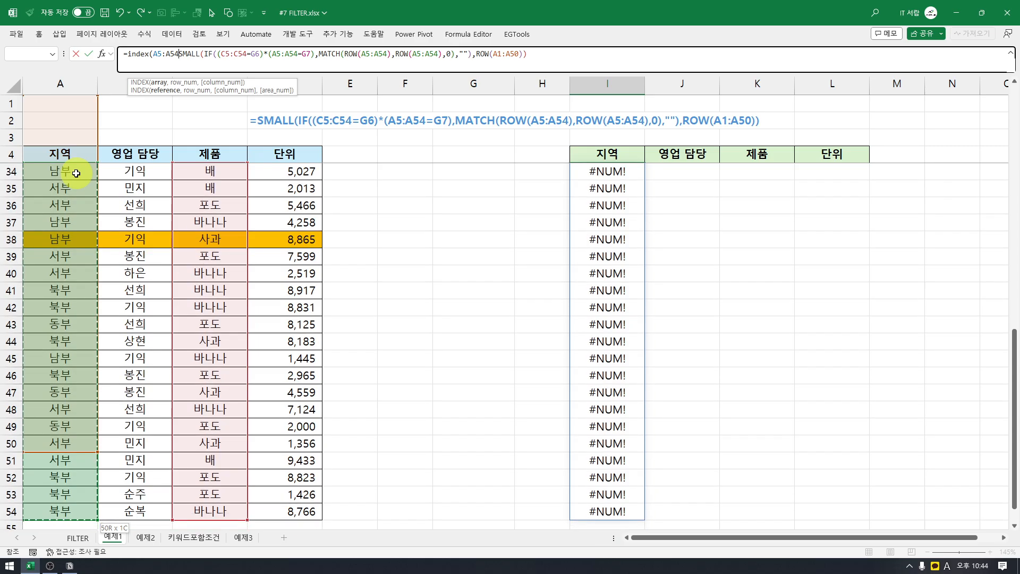
pyautogui.write(',')
pyautogui.click(584, 61)
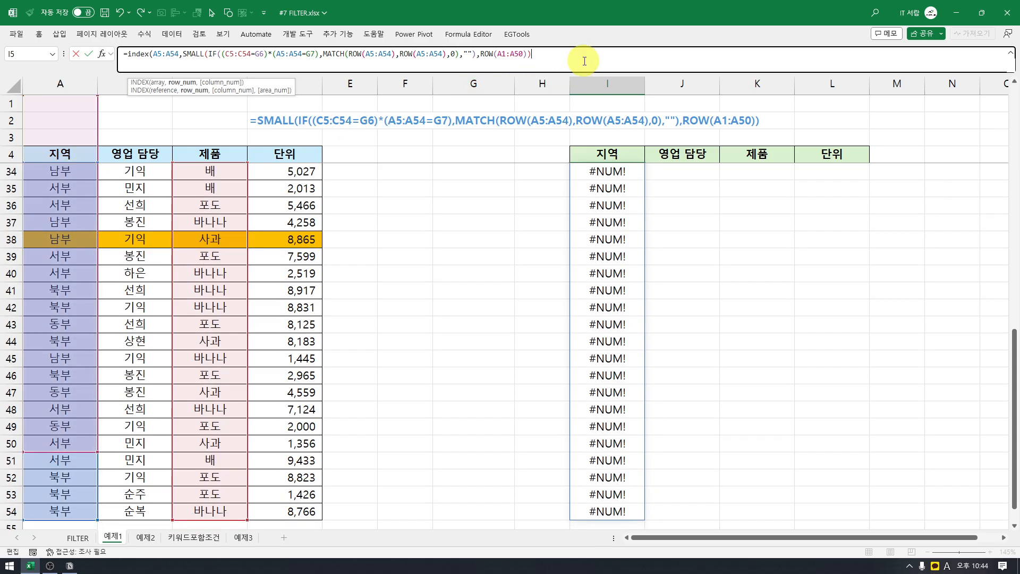
pyautogui.hotkey('ctrl', 'shift', 'Return')
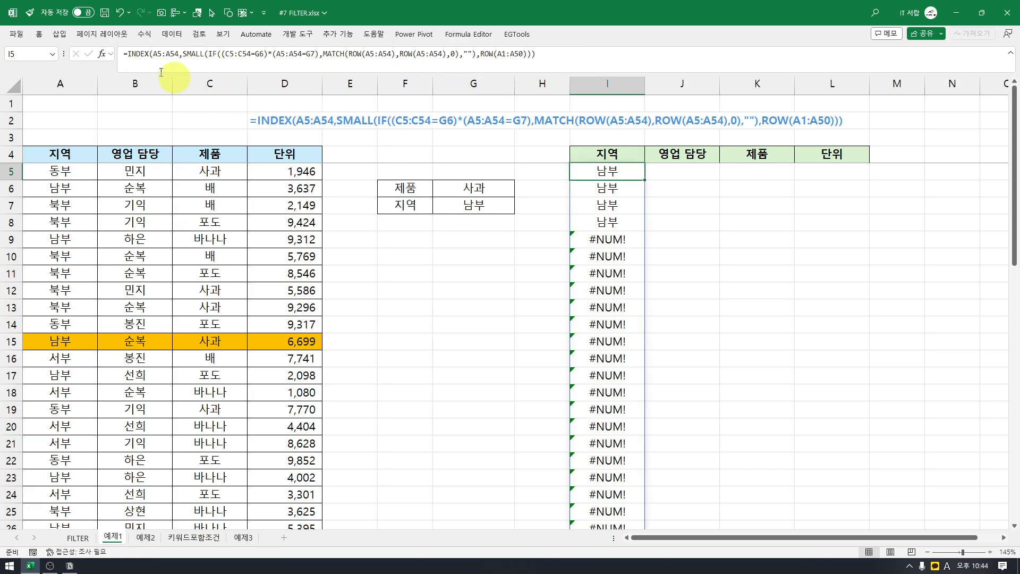
# - Wrap the I5 formula in IFERROR with "" as the value if error
pyautogui.click(131, 58)
pyautogui.write('iferror(')
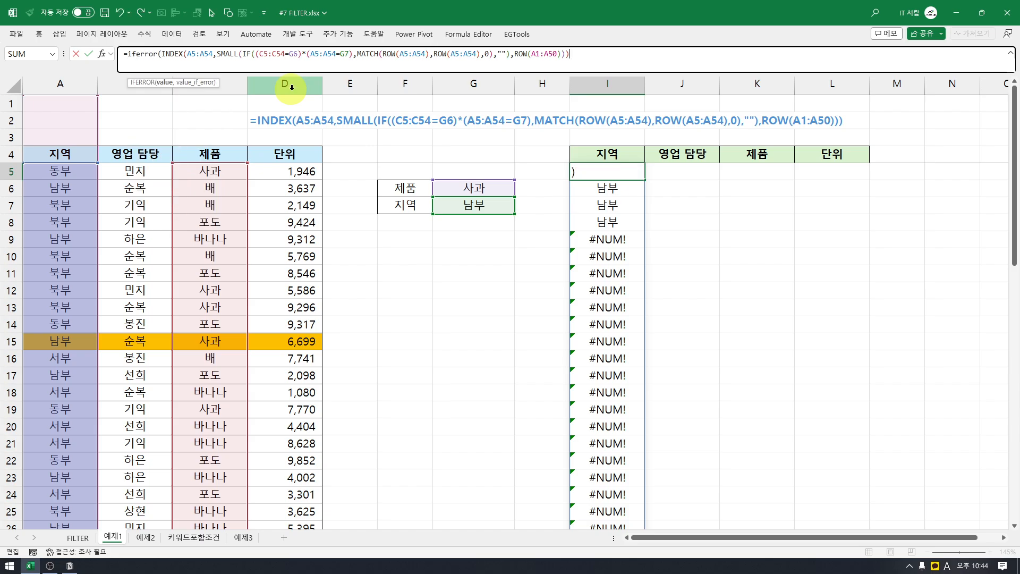
pyautogui.write(')')
pyautogui.hotkey('ctrl', 'Return')
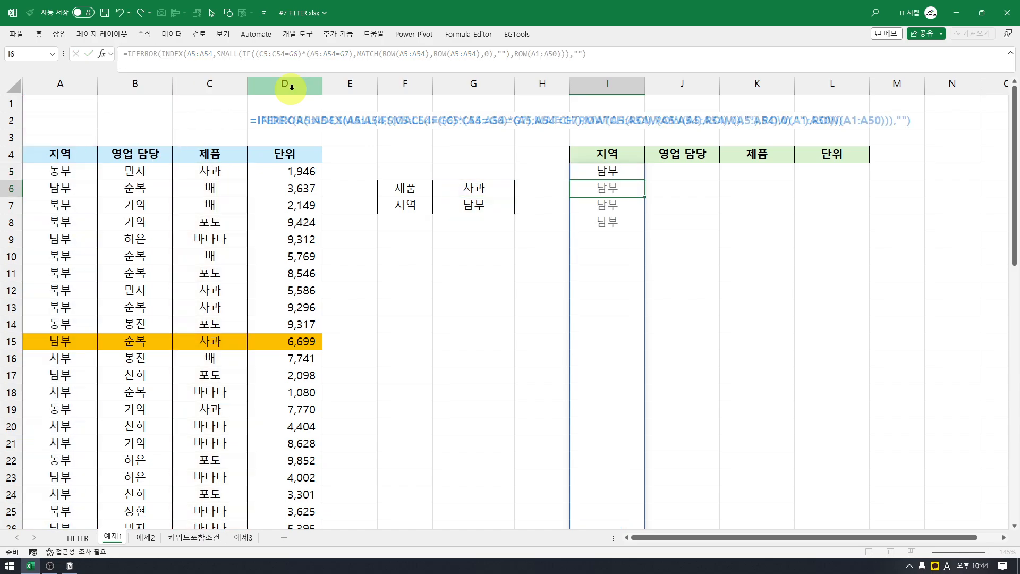
# - Make the IF condition references in I5 absolute: $C$5:$C$54, $G$6, $A$5:$A$54 and $G$7
pyautogui.doubleClick(280, 60)
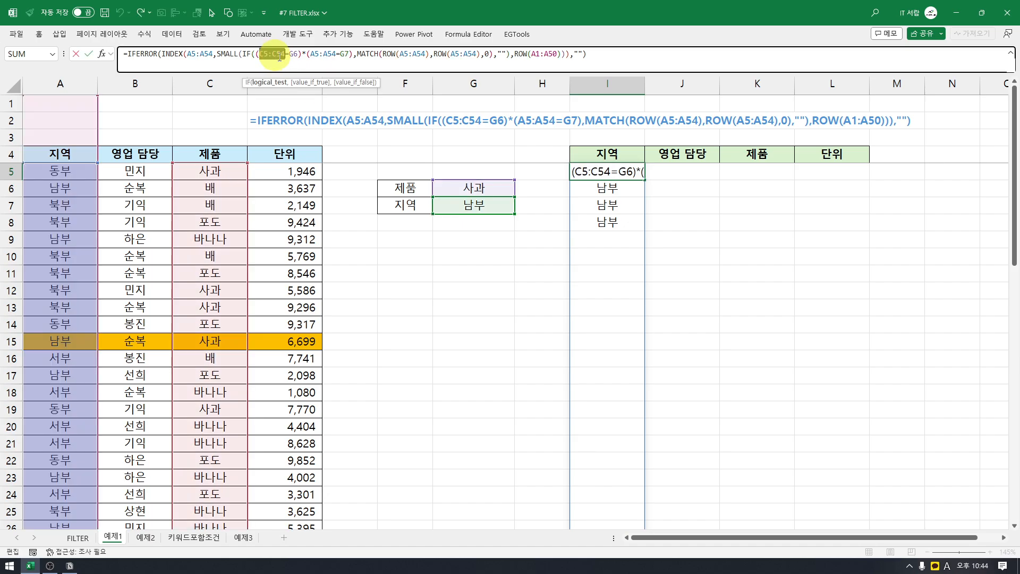
pyautogui.press('F4')
pyautogui.doubleClick(311, 57)
pyautogui.press('F4')
pyautogui.doubleClick(347, 54)
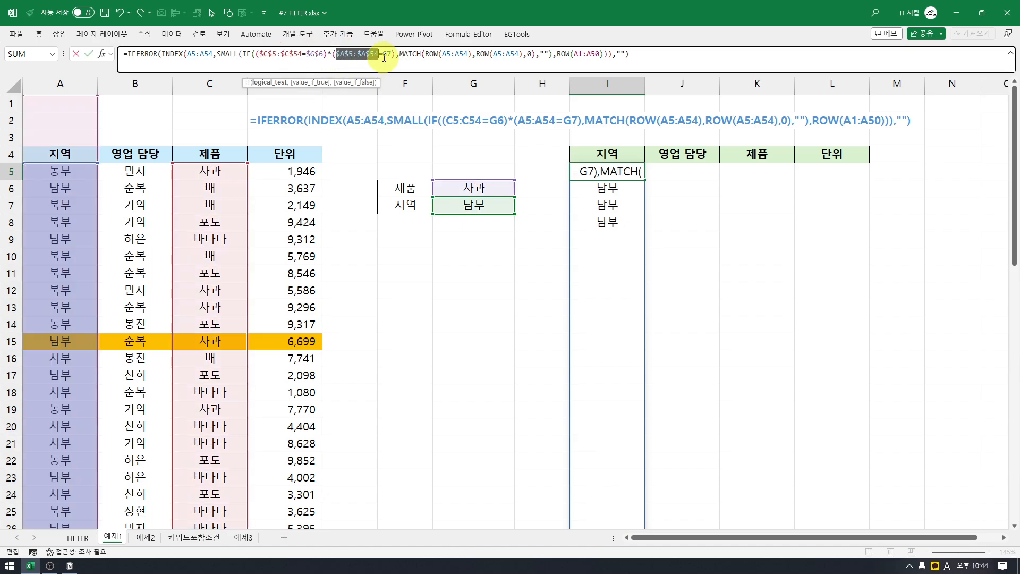
pyautogui.press('F4')
pyautogui.doubleClick(390, 54)
pyautogui.press('F4')
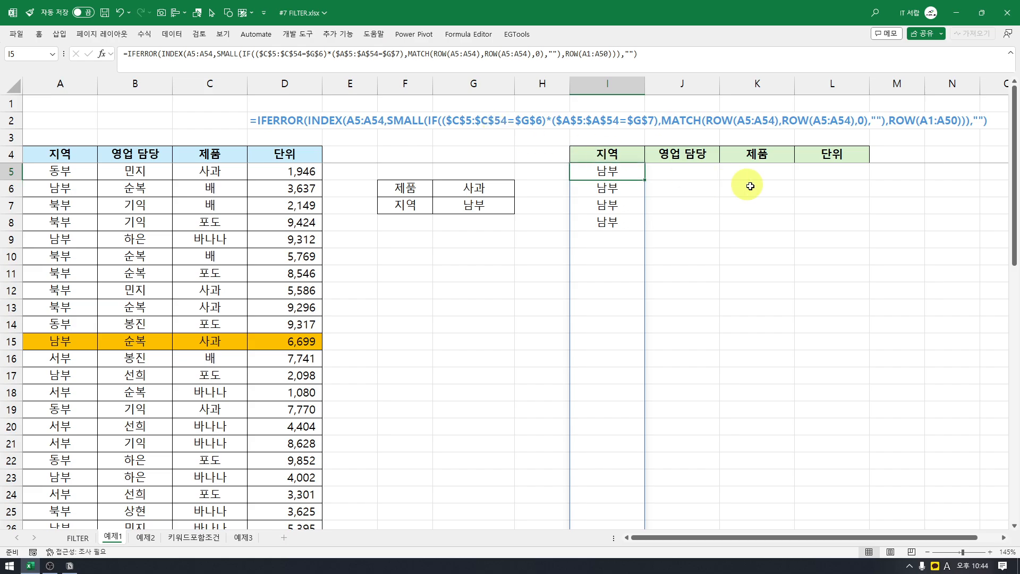
# - Fill the I5 formula across to L5 and check the extracted rows in I5:L8
pyautogui.moveTo(646, 179); pyautogui.dragTo(837, 178)
pyautogui.click(774, 223)
pyautogui.moveTo(614, 173); pyautogui.dragTo(847, 223)
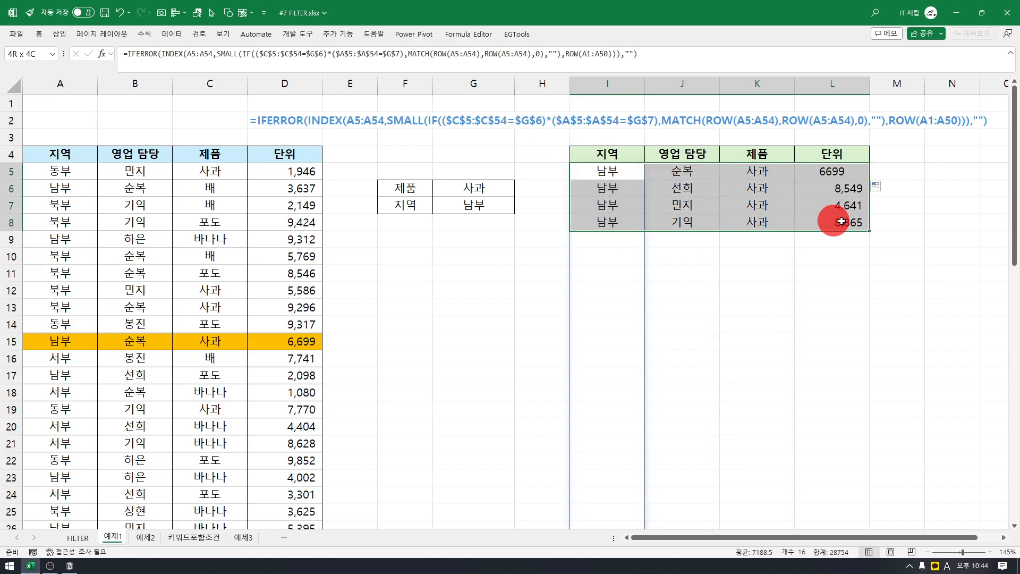
pyautogui.click(818, 290)
pyautogui.moveTo(606, 173); pyautogui.dragTo(846, 226)
pyautogui.click(607, 174)
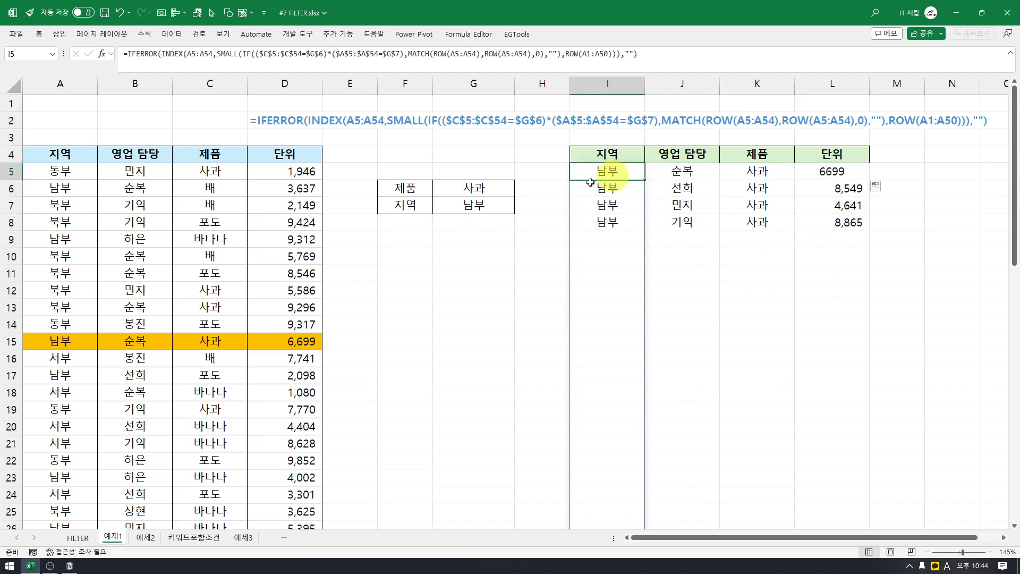
# - Change the product criterion in G6 to 배
pyautogui.click(496, 189)
pyautogui.hotkey('alt', 'Down')
pyautogui.press('Down')
pyautogui.press('Return')
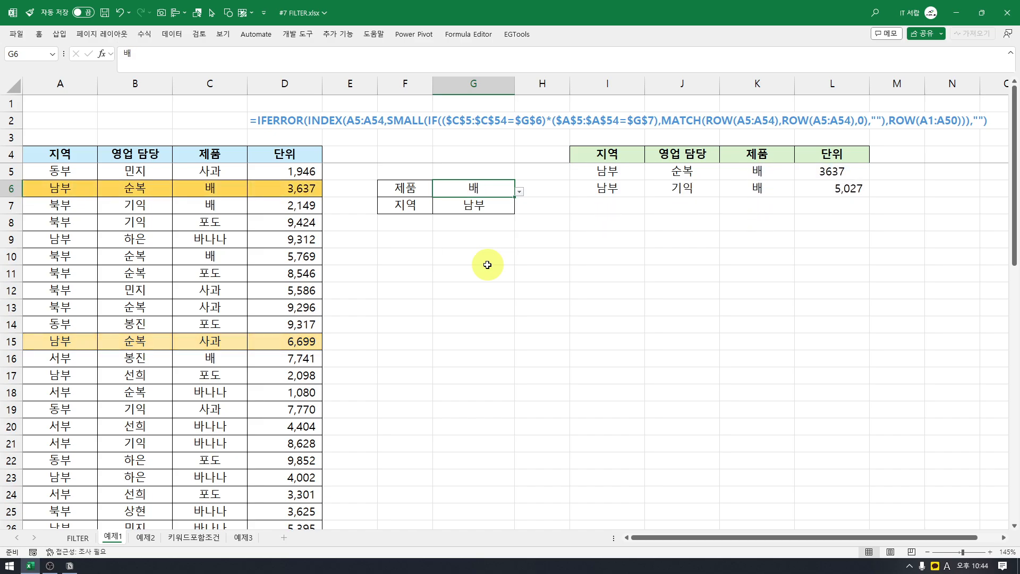
# - Test the region criterion in G7 with 북부, and finally set it to 서부
pyautogui.press('Down')
pyautogui.hotkey('alt', 'Down')
pyautogui.press('Down')
pyautogui.press('Return')
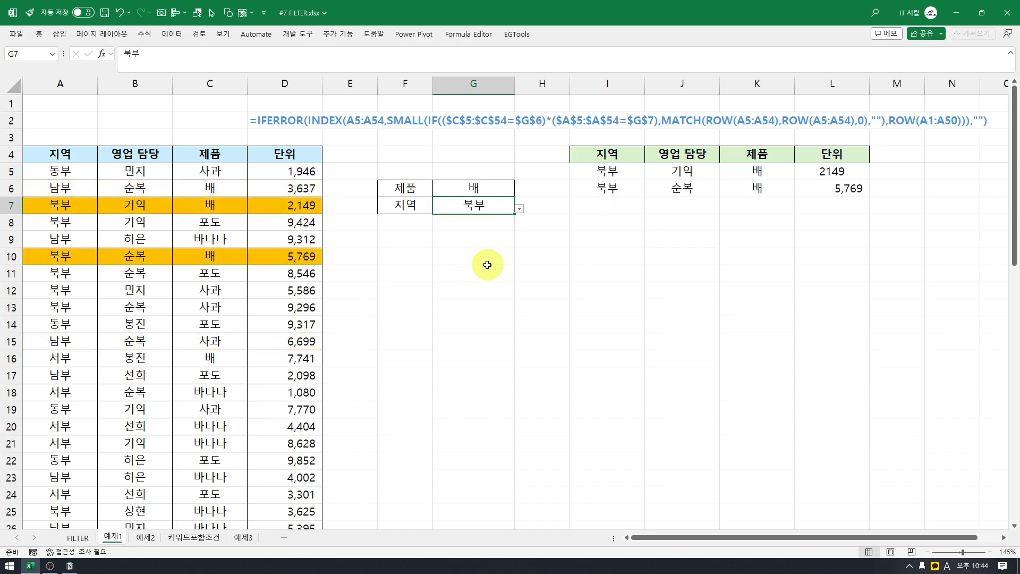
pyautogui.hotkey('alt', 'Down')
pyautogui.press('Down')
pyautogui.press('Return')
pyautogui.press('Up')
pyautogui.press('Up')
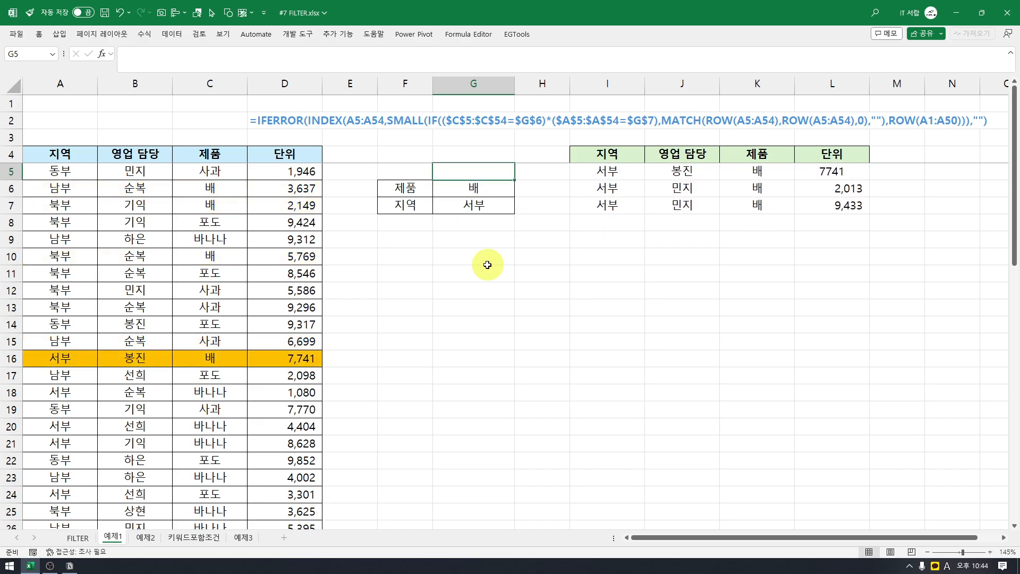
# - Review the finished I5 formula and its text in D2, and clear the result range I5:L10
pyautogui.press('Right')
pyautogui.press('Right')
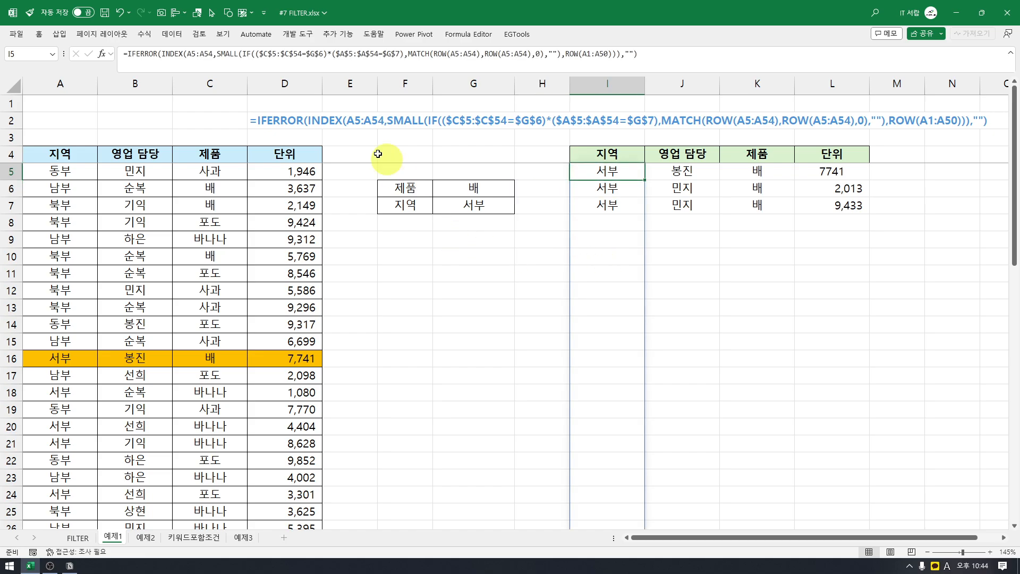
pyautogui.click(273, 122)
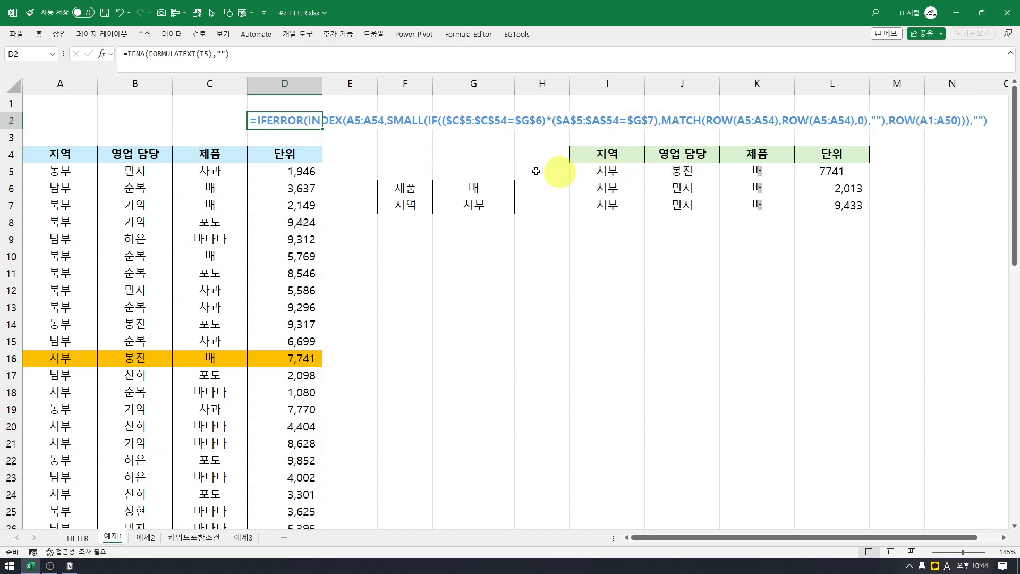
pyautogui.click(620, 172)
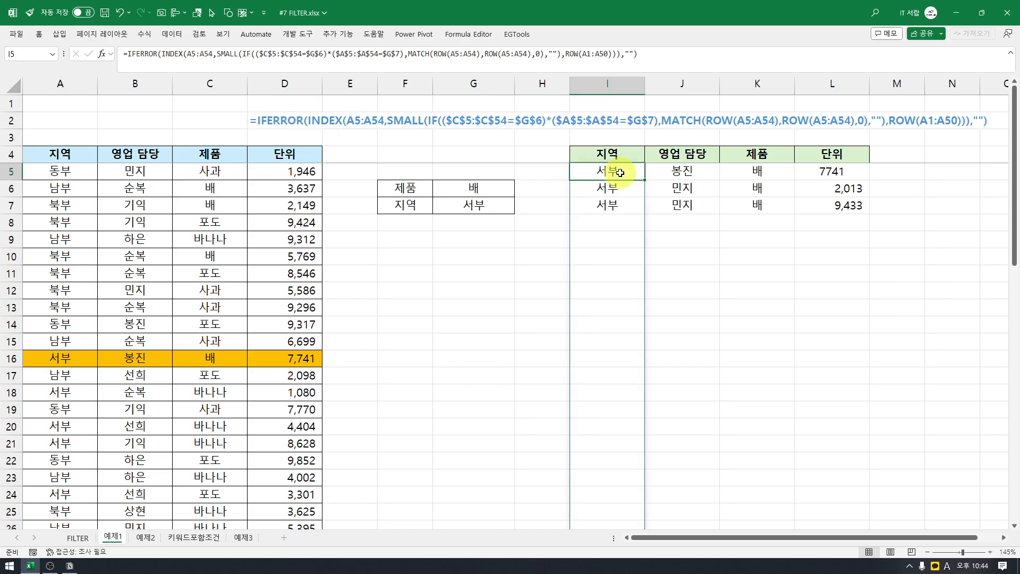
pyautogui.moveTo(619, 173); pyautogui.dragTo(751, 246)
pyautogui.press('Delete')
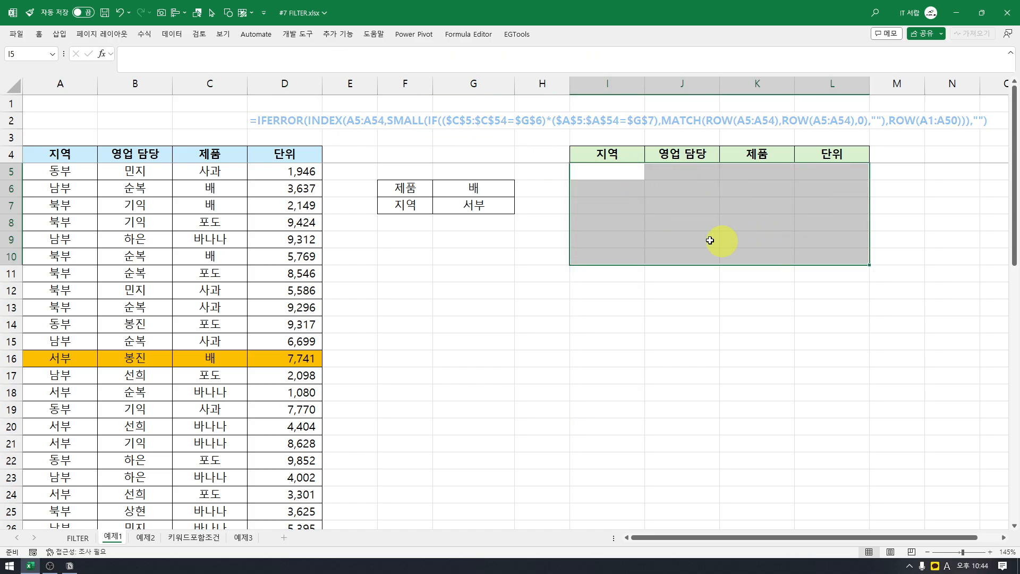
pyautogui.click(614, 177)
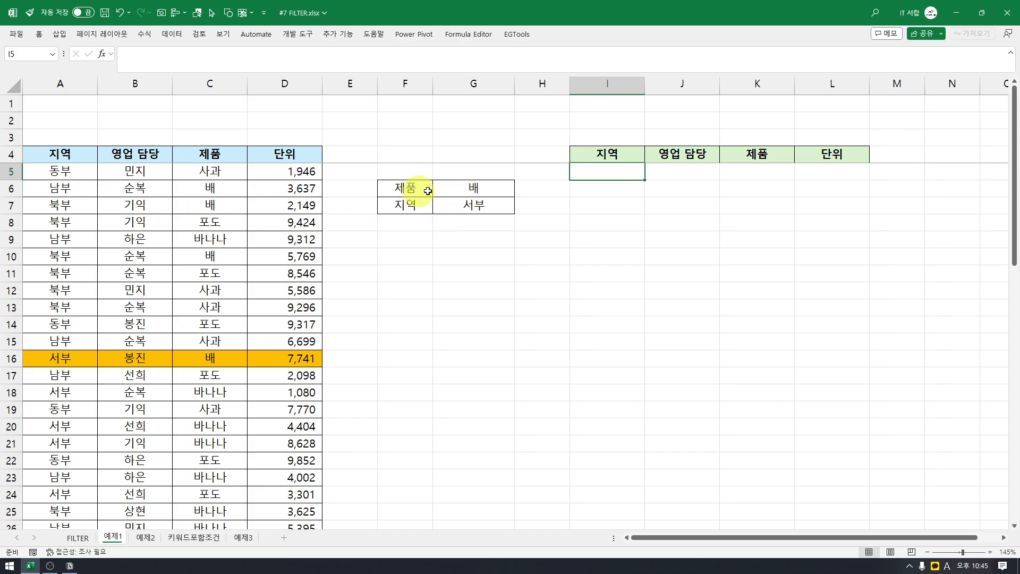
# - Review the criteria in G6 and G7 and start a formula in I5 with the product condition (C5:C54=G6)
pyautogui.click(461, 190)
pyautogui.click(403, 207)
pyautogui.click(477, 207)
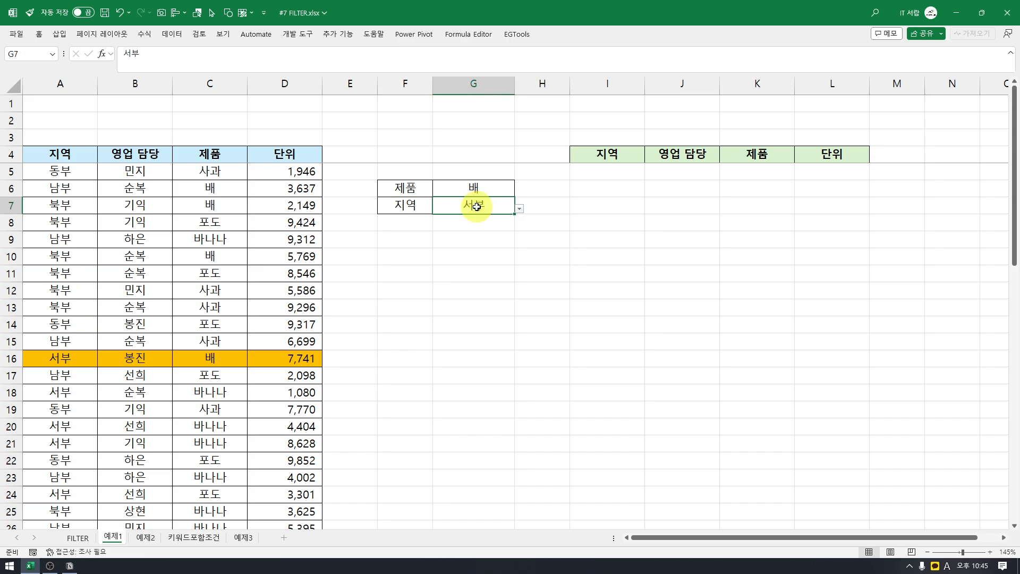
pyautogui.click(591, 172)
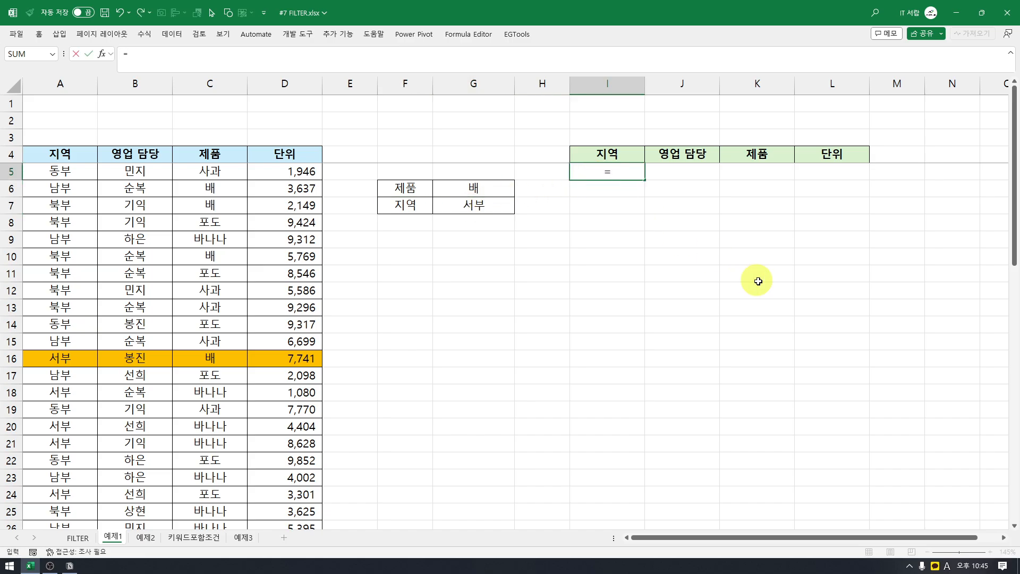
pyautogui.click(223, 170)
pyautogui.hotkey('ctrl', 'shift', 'Down')
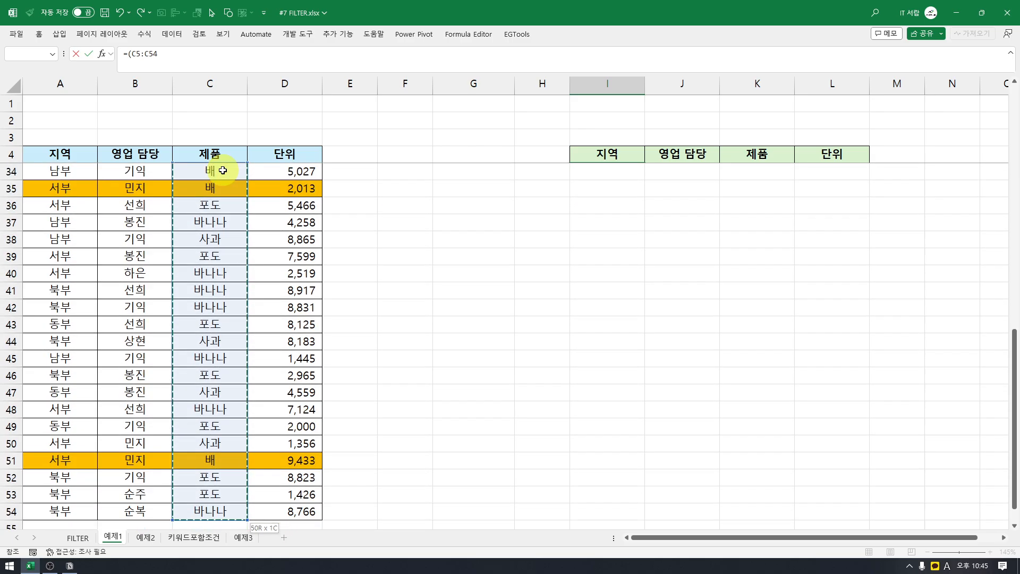
pyautogui.write('=')
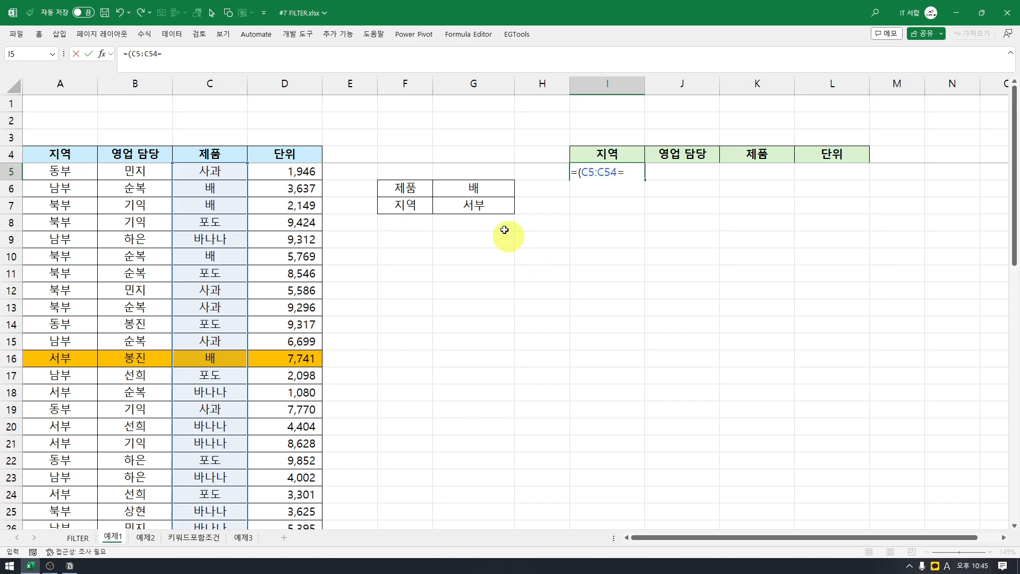
pyautogui.click(494, 183)
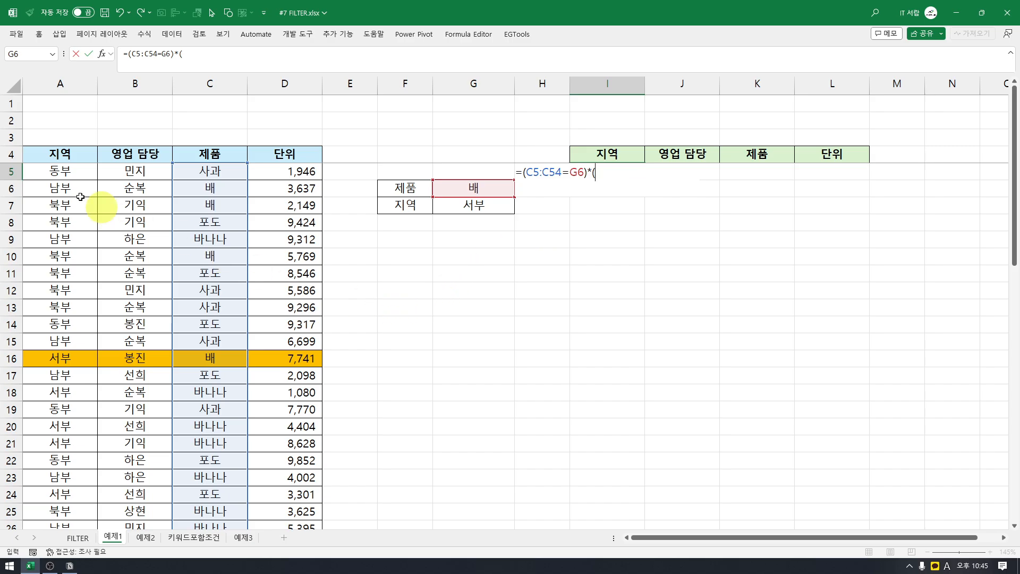
# - Multiply the product condition by the region condition (A5:A54=G7) and enter the formula in I5
pyautogui.click(68, 174)
pyautogui.hotkey('ctrl', 'shift', 'Down')
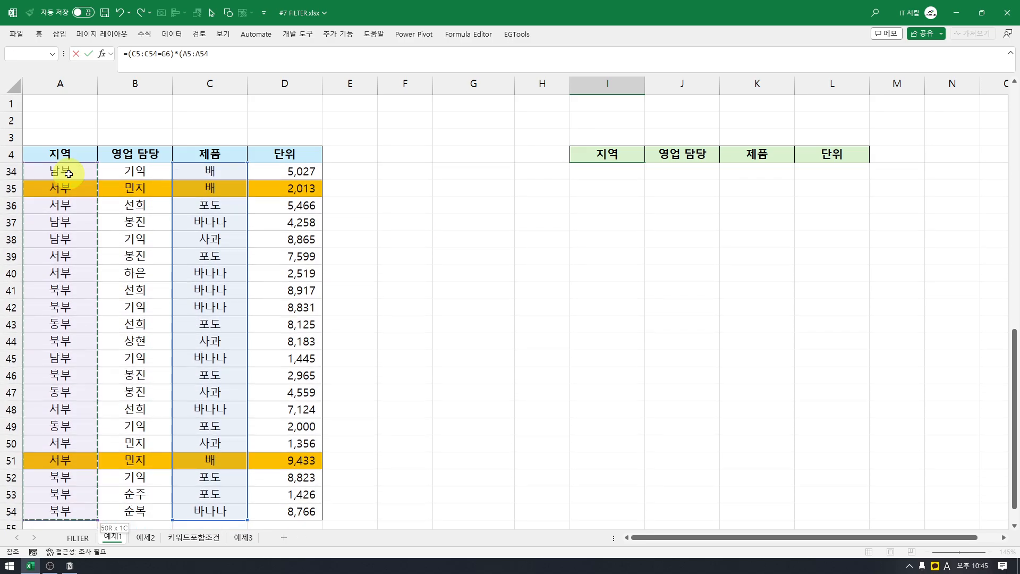
pyautogui.write('=')
pyautogui.scroll(2, 470, 250)
pyautogui.scroll(8, 470, 250)
pyautogui.click(483, 206)
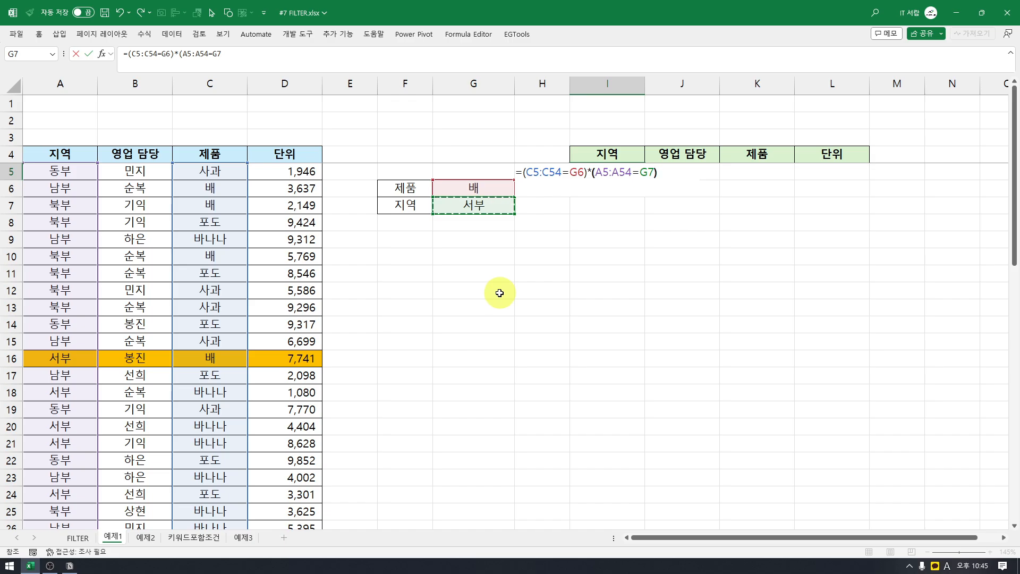
pyautogui.hotkey('ctrl', 'Return')
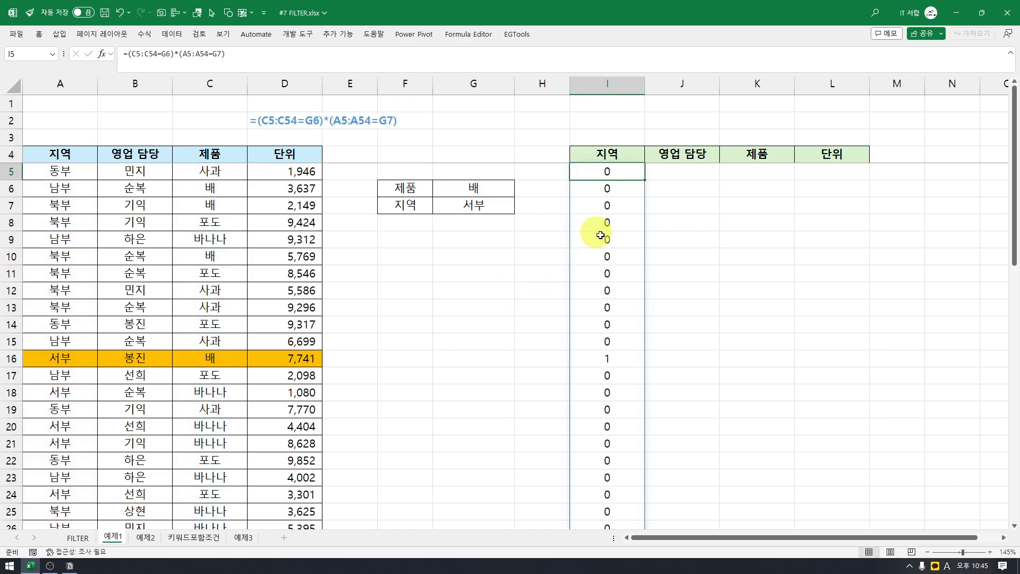
# - Compare the 1 values spilled down column I with the highlighted 서부 and 배 rows of the source table
pyautogui.click(614, 357)
pyautogui.scroll(-6, 633, 364)
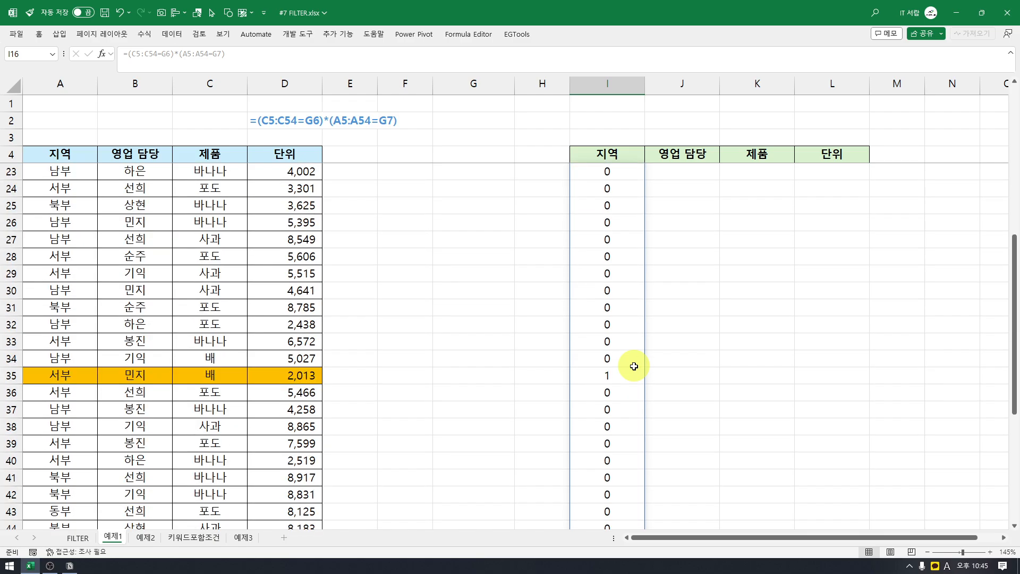
pyautogui.click(610, 375)
pyautogui.scroll(-4, 610, 375)
pyautogui.click(613, 441)
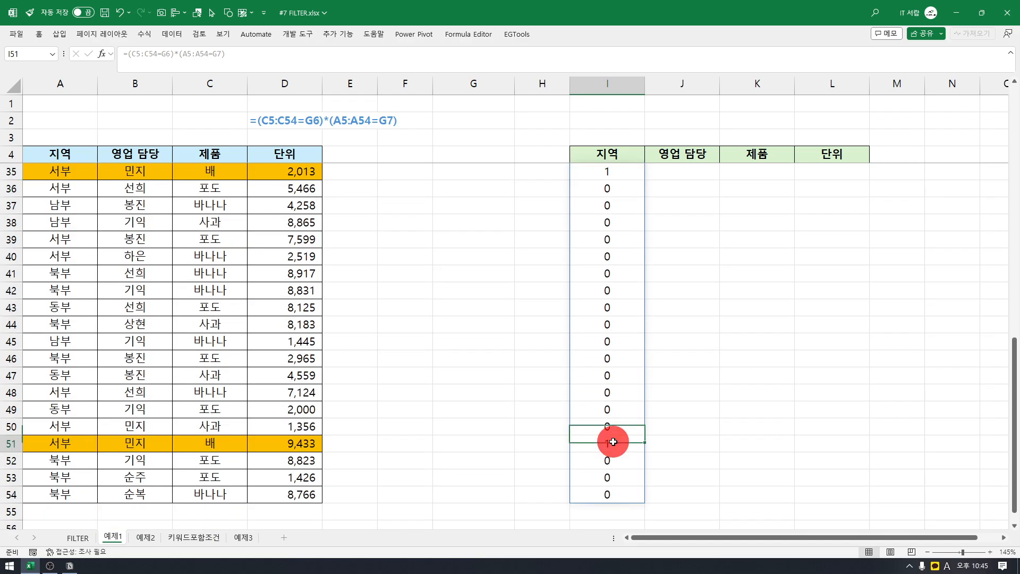
# - Wrap the condition formula in I5 in a FILTER function that returns A5:A54: =FILTER(A5:A54,(C5:C54=G6)*(A5:A54=G7))
pyautogui.moveTo(615, 459); pyautogui.dragTo(618, 488)
pyautogui.moveTo(630, 425); pyautogui.dragTo(610, 280)
pyautogui.scroll(10, 611, 280)
pyautogui.click(611, 173)
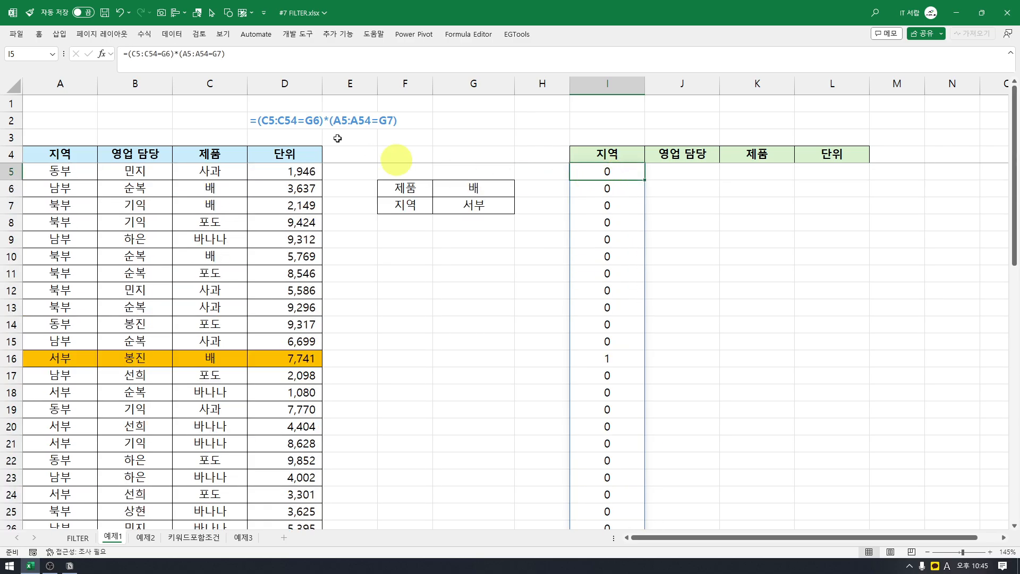
pyautogui.click(129, 56)
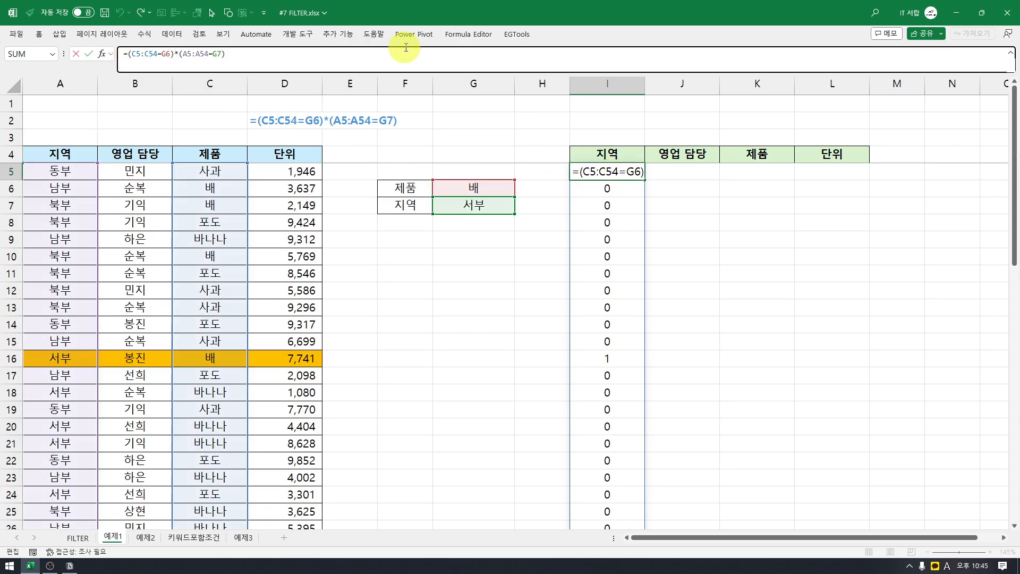
pyautogui.write('filter(')
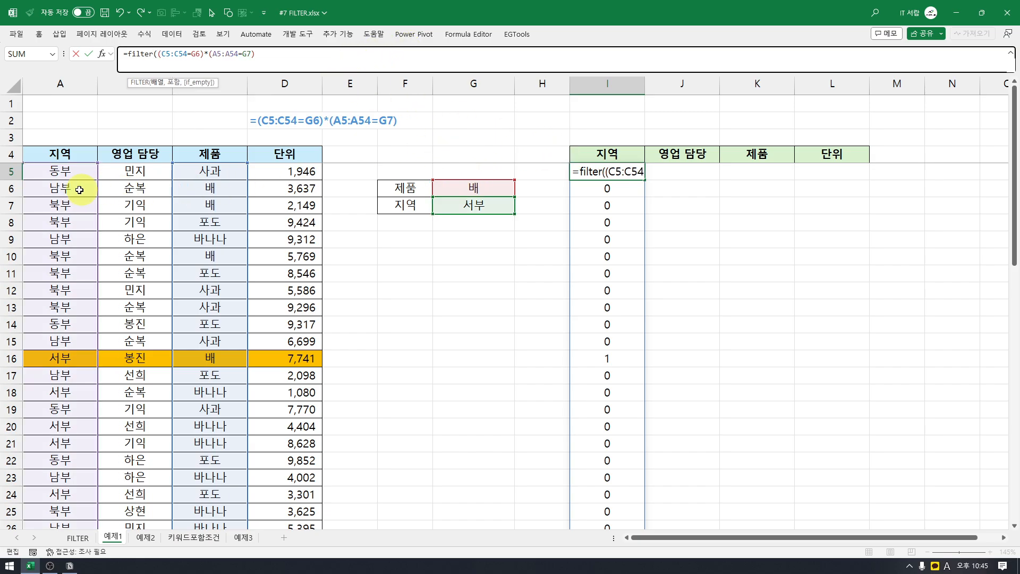
pyautogui.click(69, 173)
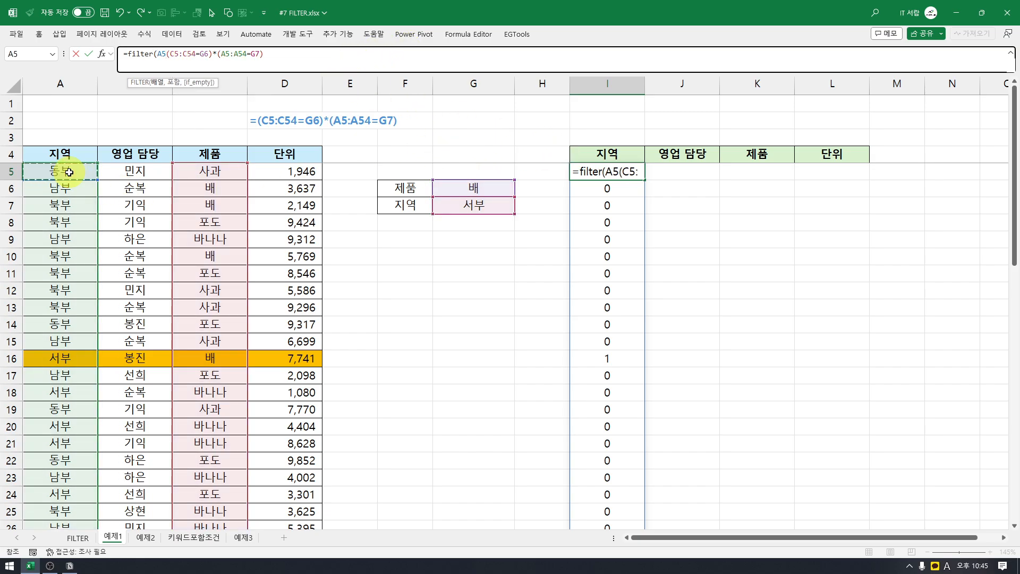
pyautogui.hotkey('ctrl', 'shift', 'Down')
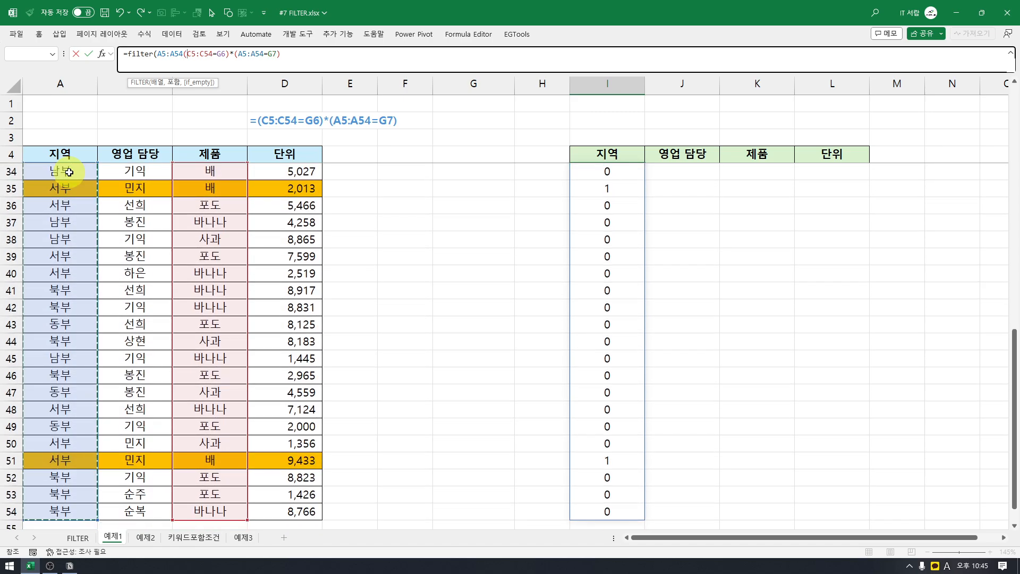
pyautogui.write(',')
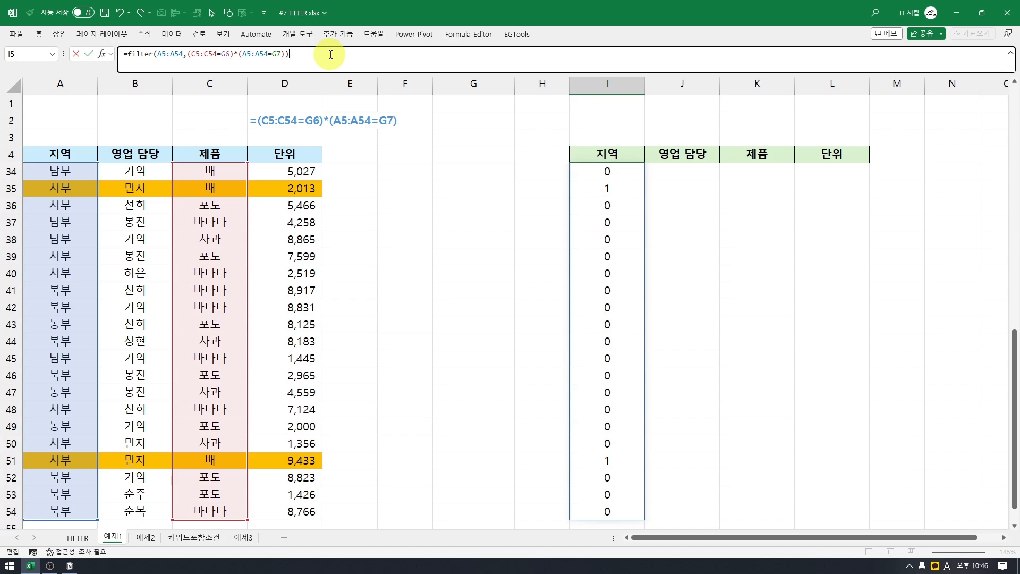
pyautogui.press('Return')
pyautogui.scroll(1, 717, 266)
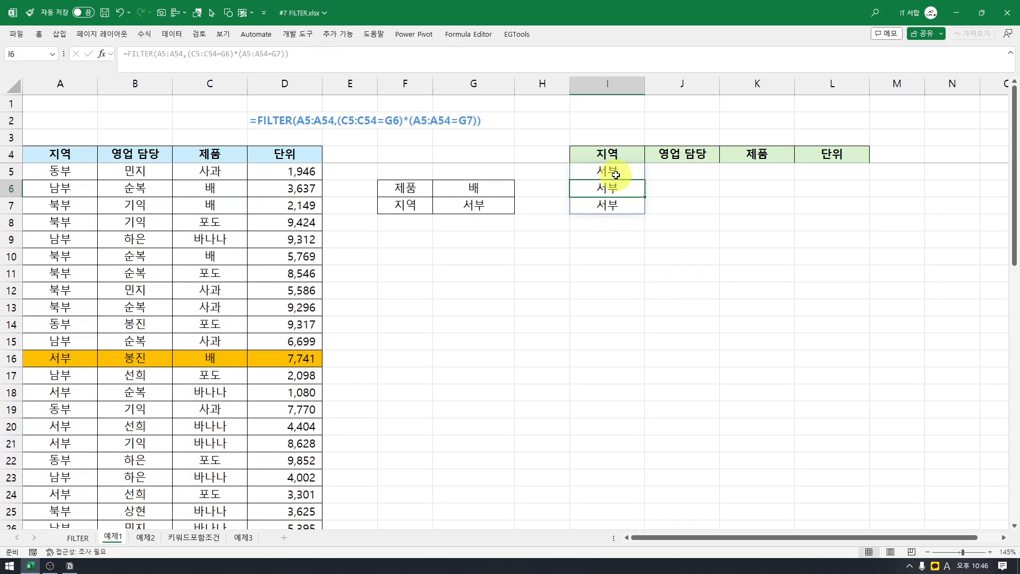
# - Extend the FILTER array argument in I5 to A5:D54 so it returns all four columns
pyautogui.moveTo(616, 176); pyautogui.dragTo(611, 205)
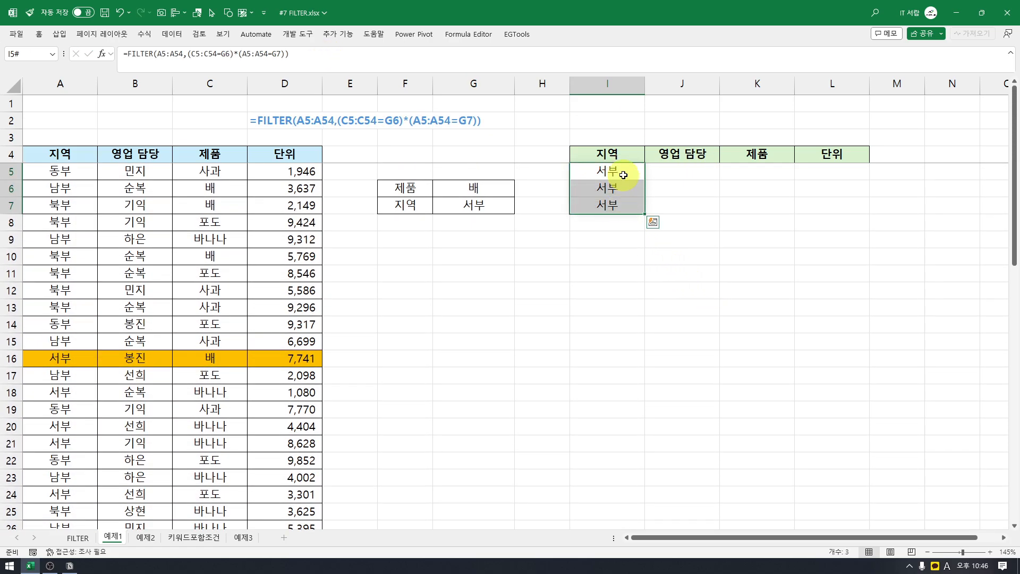
pyautogui.click(603, 156)
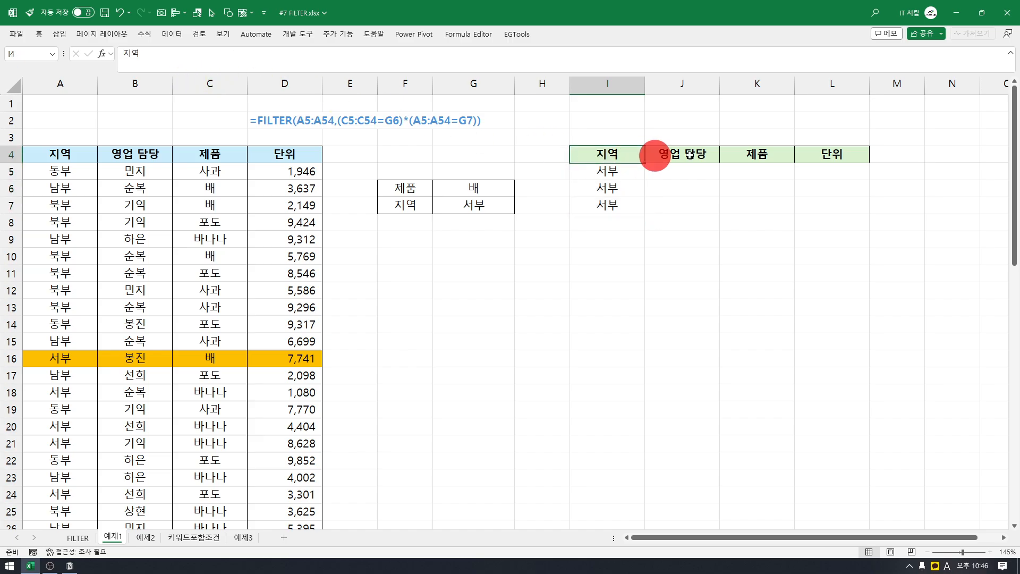
pyautogui.moveTo(689, 154); pyautogui.dragTo(845, 151)
pyautogui.click(621, 172)
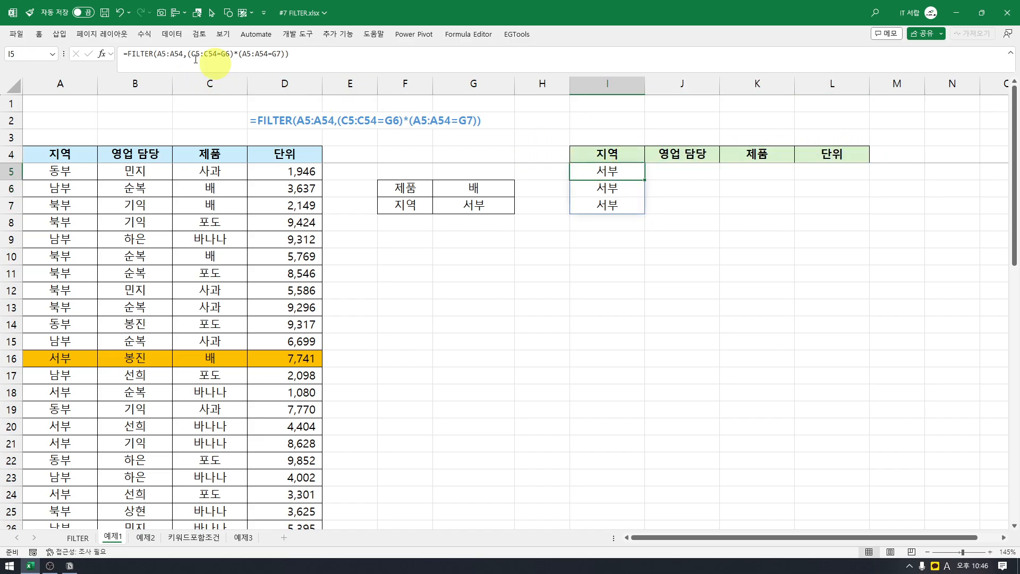
pyautogui.click(163, 53)
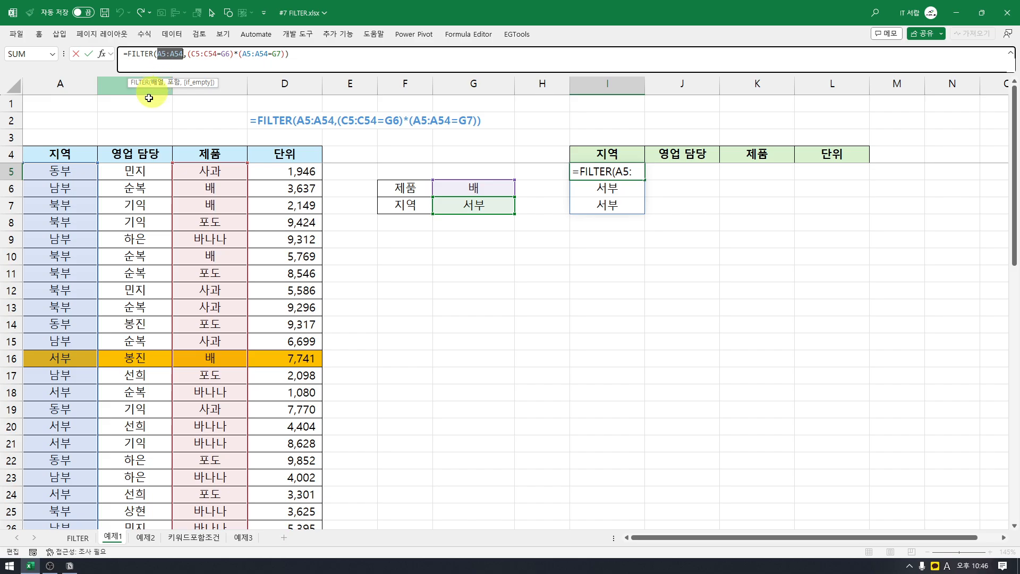
pyautogui.moveTo(63, 171); pyautogui.dragTo(295, 284)
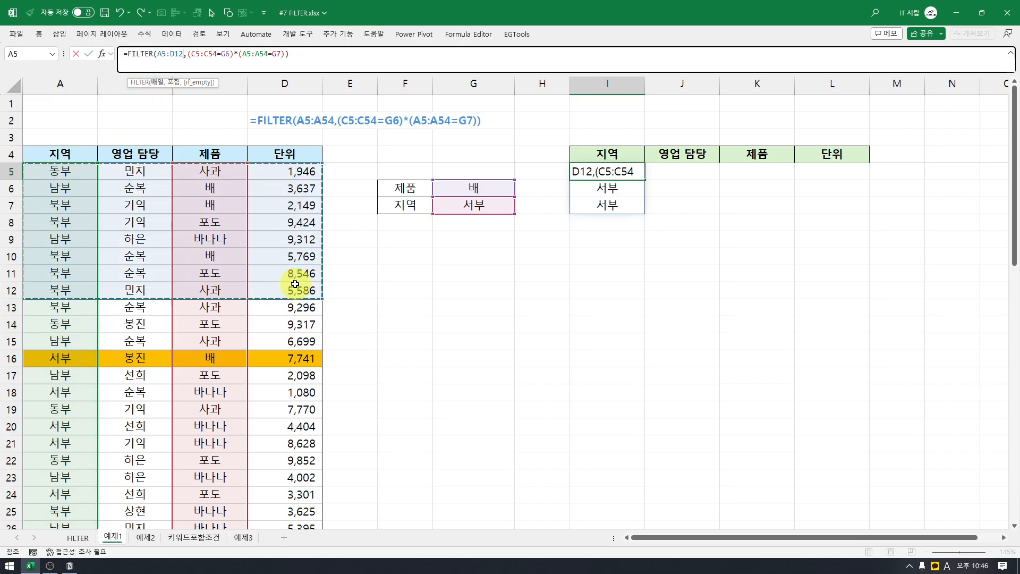
pyautogui.hotkey('ctrl', 'shift', 'Down')
pyautogui.press('Return')
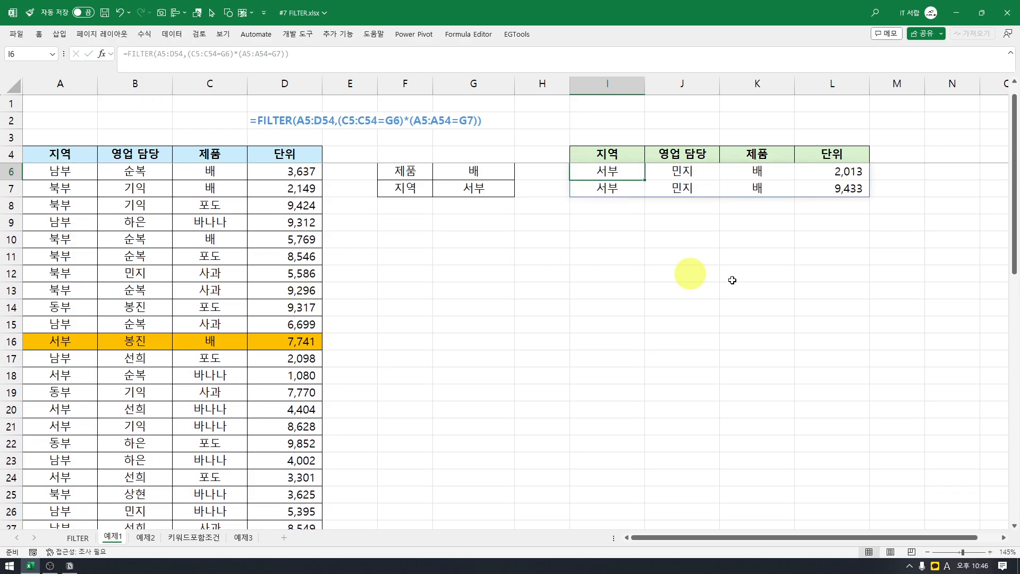
pyautogui.click(681, 307)
pyautogui.click(601, 172)
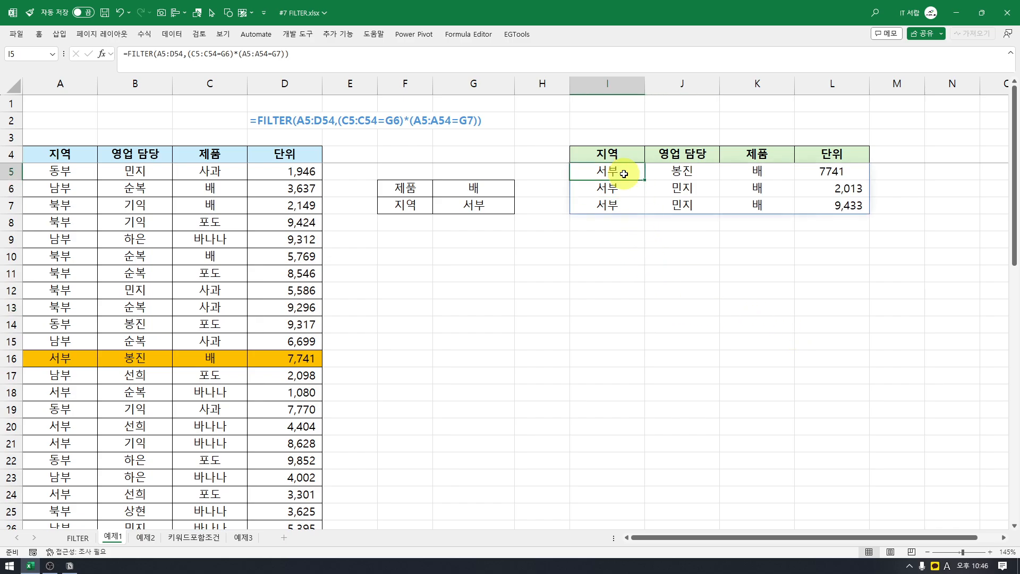
# - Set the 제품 criterion in G6 to 포도
pyautogui.click(481, 190)
pyautogui.hotkey('alt', 'Down')
pyautogui.press('Down')
pyautogui.press('Return')
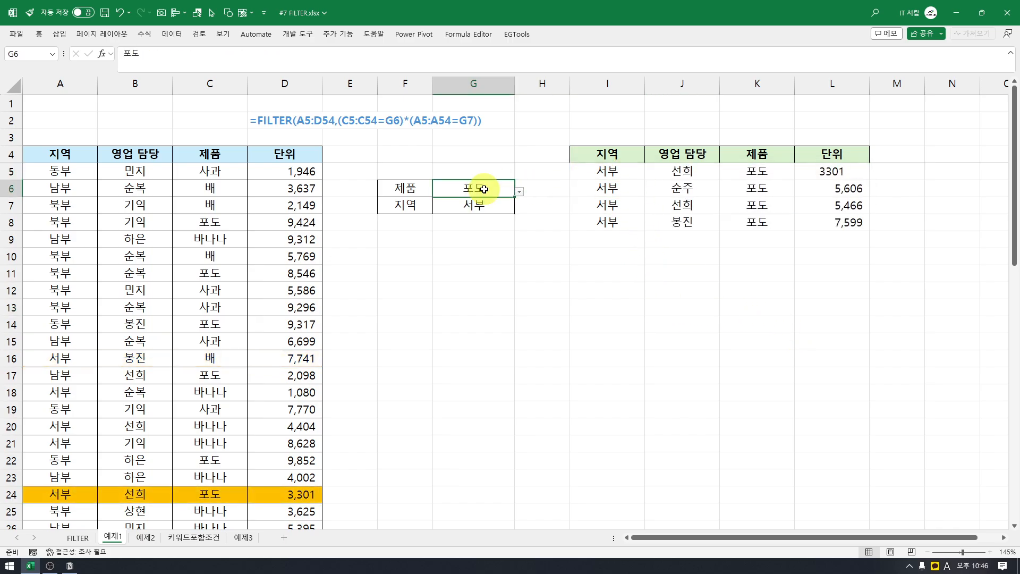
# - Set the 제품 criterion in G6 to 바나나
pyautogui.hotkey('alt', 'Down')
pyautogui.press('Down')
pyautogui.press('Return')
pyautogui.press('Up')
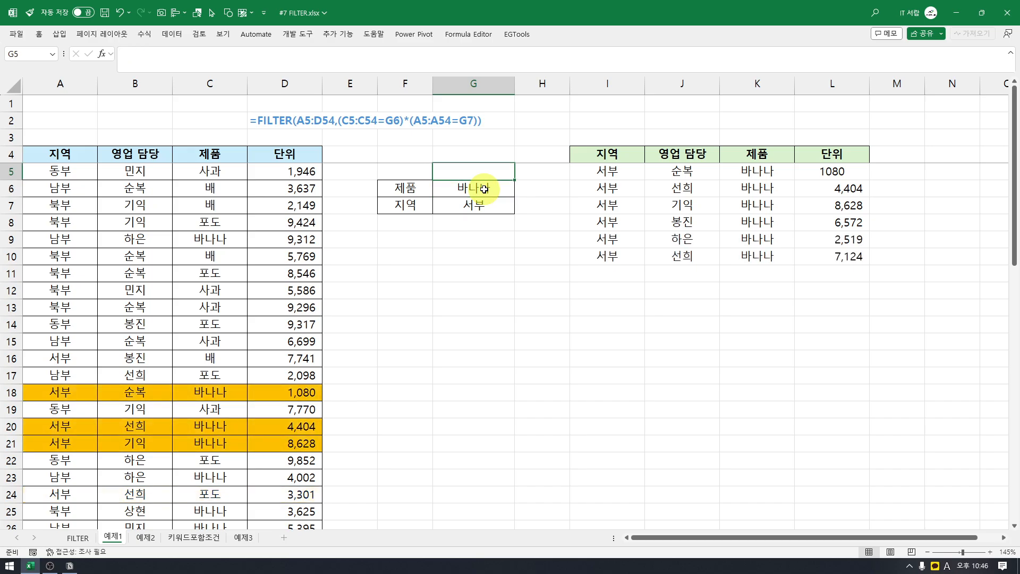
# - Examine the include argument (C5:C54=G6)*(A5:A54=G7) of the FILTER formula in I5
pyautogui.click(602, 175)
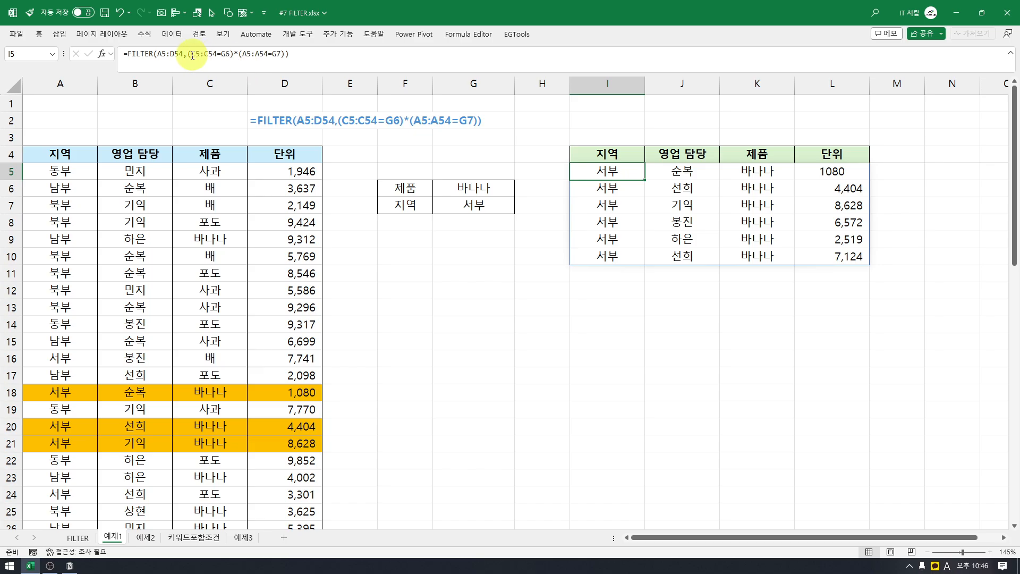
pyautogui.moveTo(189, 54); pyautogui.dragTo(333, 60)
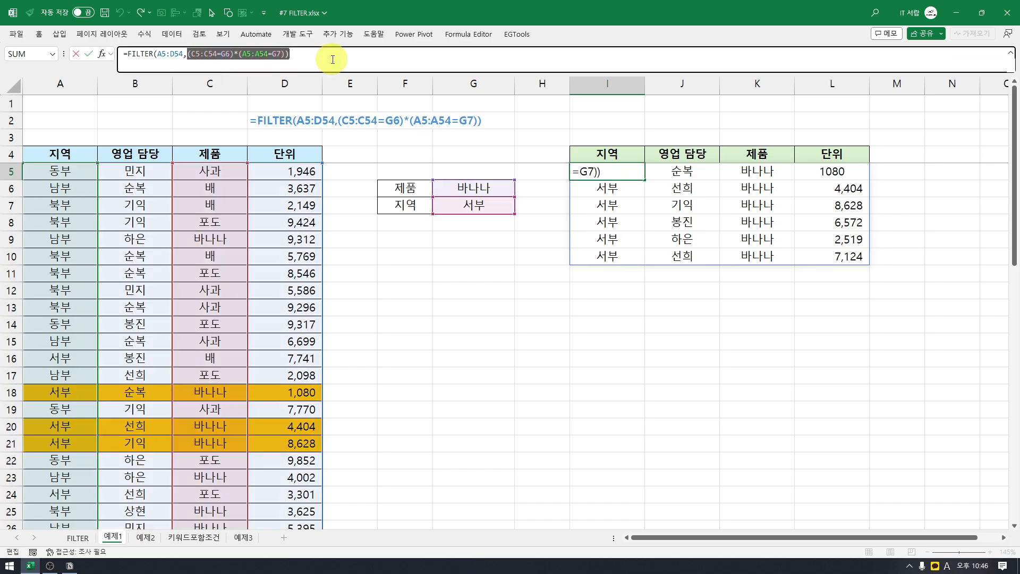
pyautogui.click(306, 61)
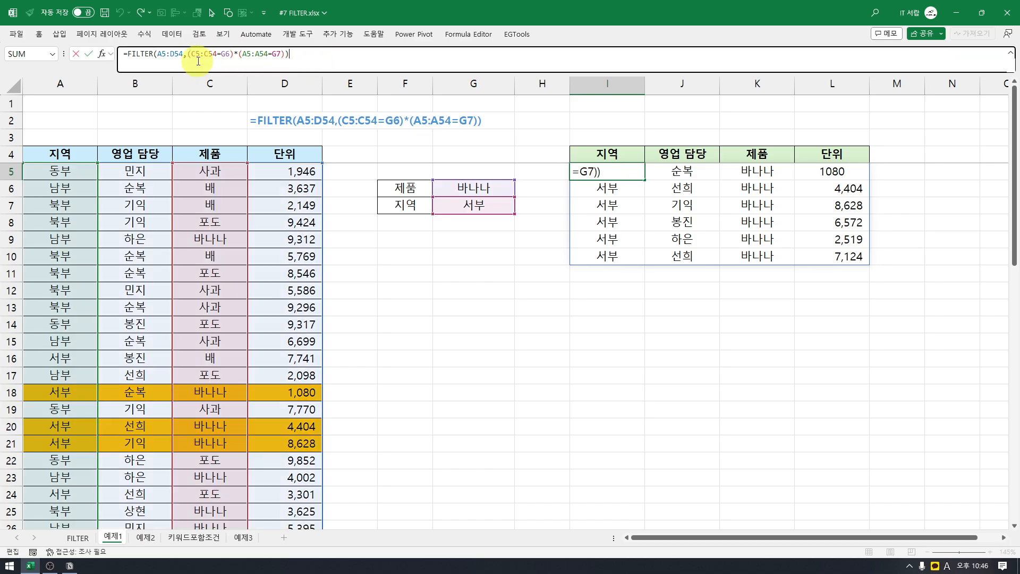
pyautogui.moveTo(189, 54); pyautogui.dragTo(286, 53)
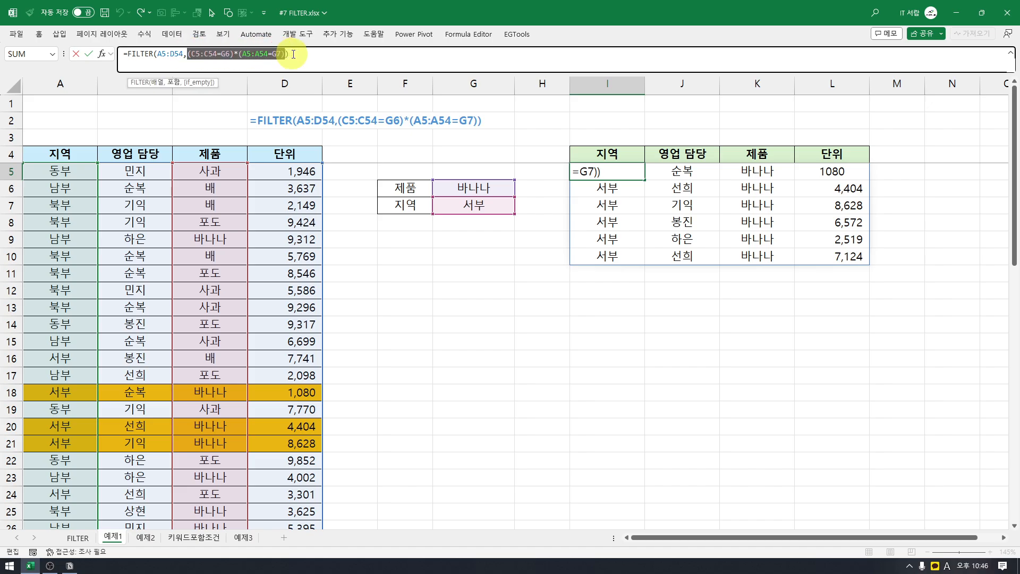
pyautogui.click(296, 55)
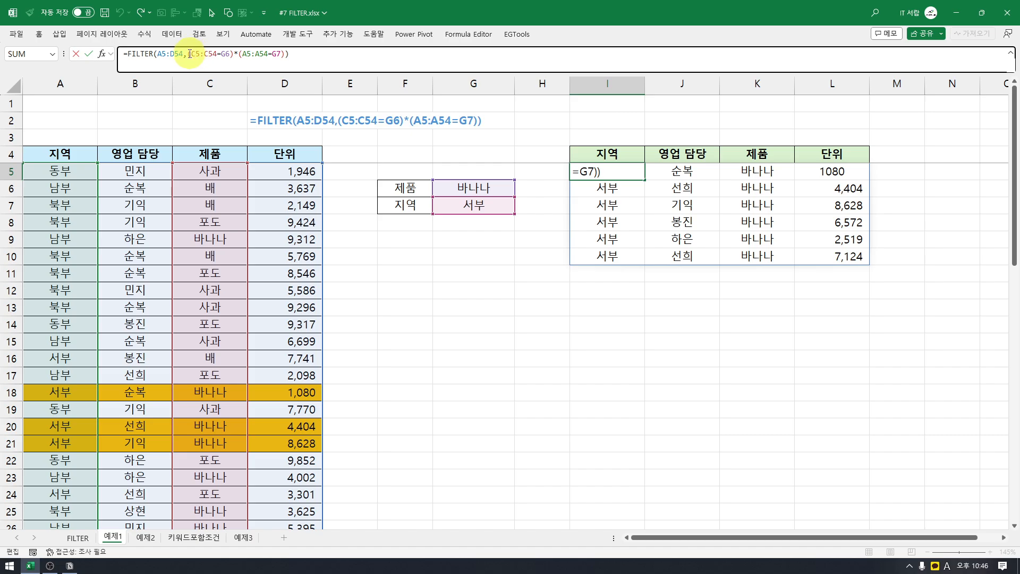
pyautogui.moveTo(200, 53); pyautogui.dragTo(278, 54)
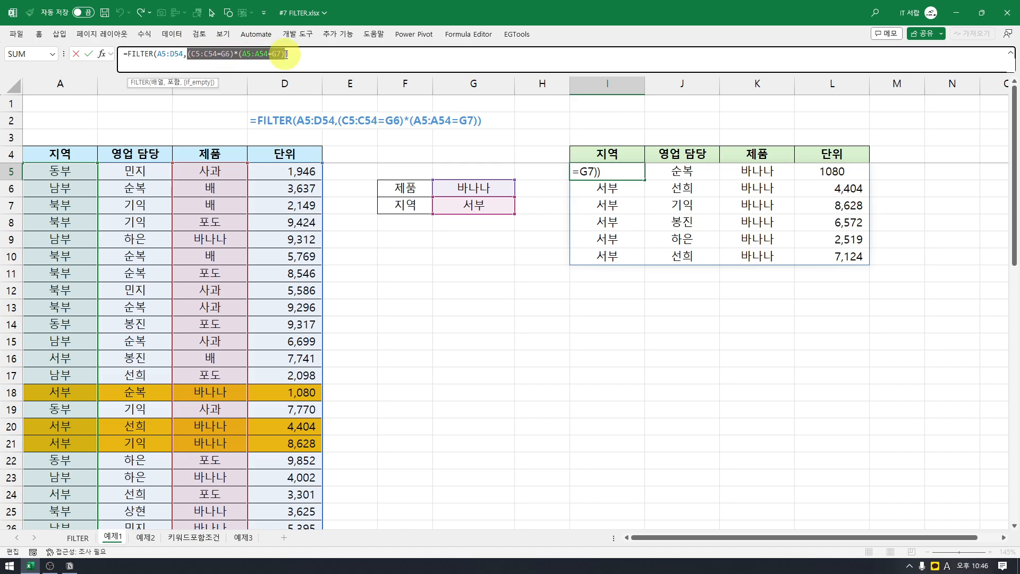
# - Add a third criterion below the existing ones, labelled 단위 in F8 with the value 5000 in G8
pyautogui.click(405, 223)
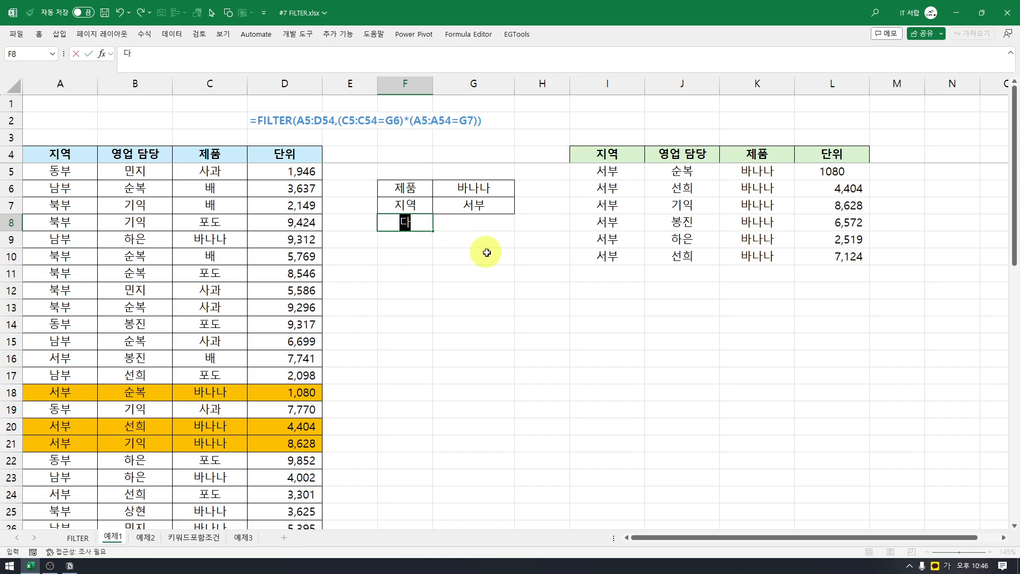
pyautogui.write('단위')
pyautogui.press('Return')
pyautogui.press('Up')
pyautogui.press('Right')
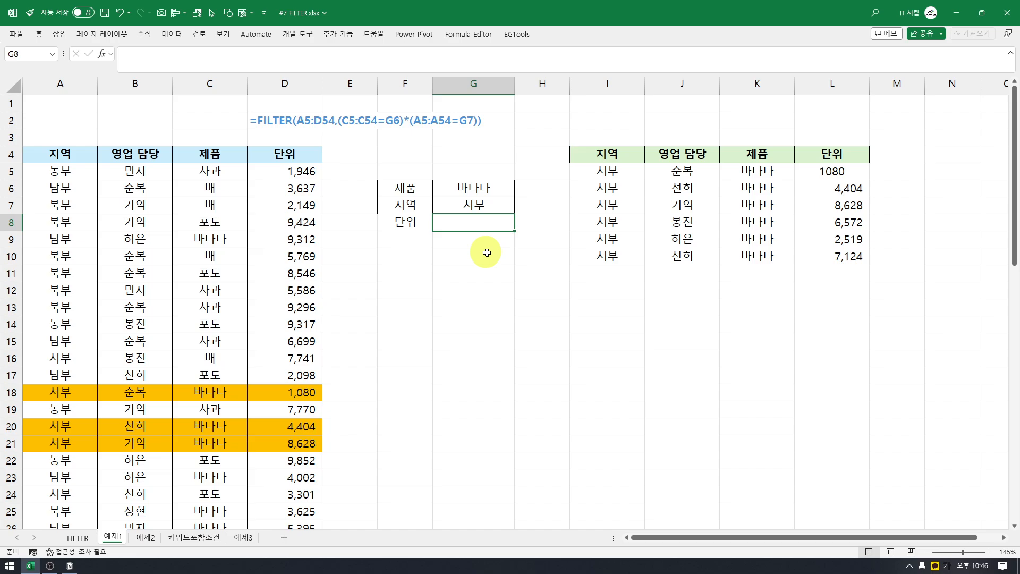
pyautogui.press('Return')
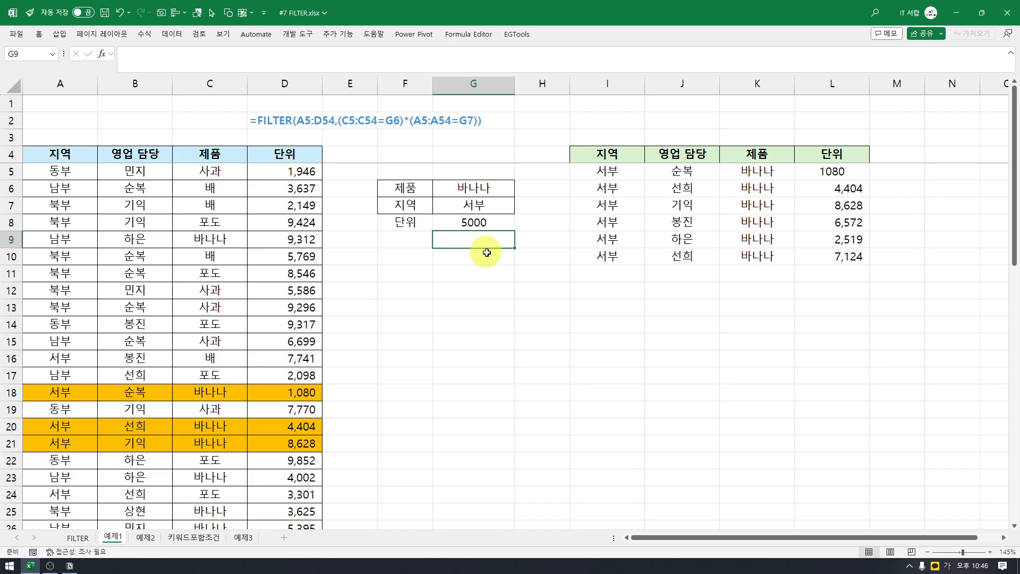
# - Copy the bordered cell format of F7 onto the new criterion cells F8:G8
pyautogui.click(415, 209)
pyautogui.hotkey('alt', '1')
pyautogui.moveTo(413, 223); pyautogui.dragTo(469, 223)
pyautogui.click(499, 272)
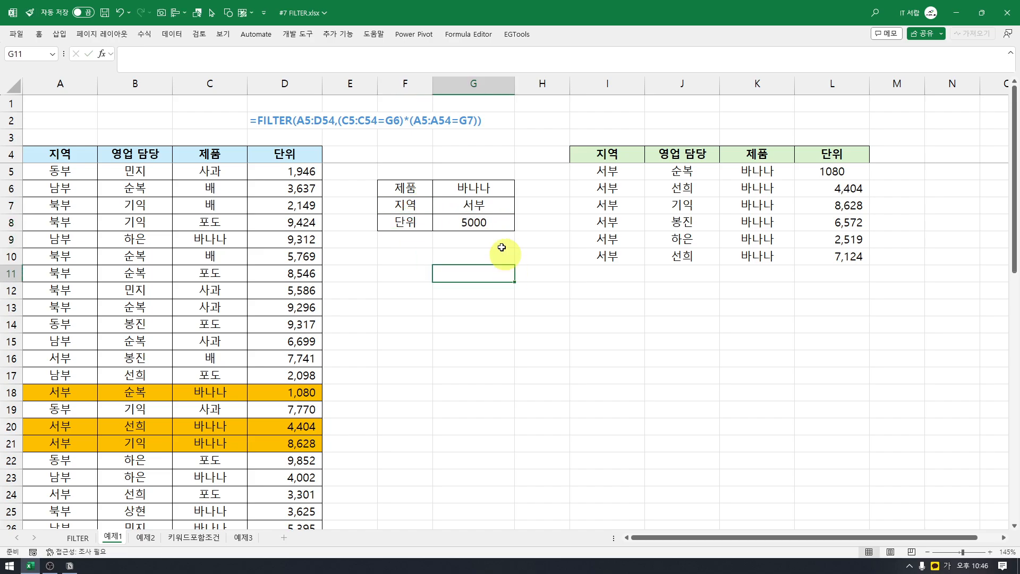
pyautogui.click(502, 221)
pyautogui.moveTo(396, 221); pyautogui.dragTo(470, 224)
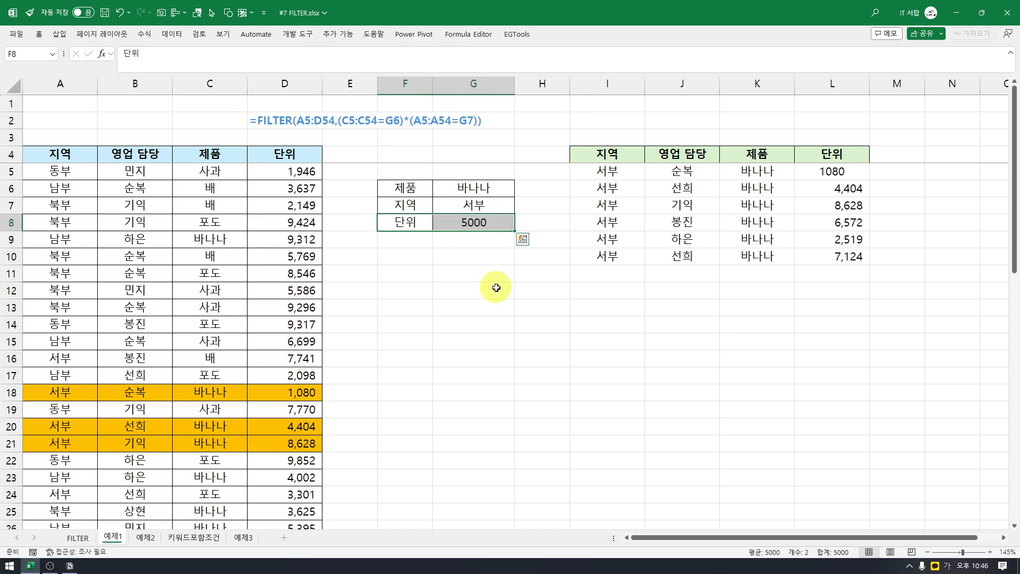
# - Extend the FILTER formula in I5 with a third condition, *(D5:D54>=G8), so rows must also meet the minimum units
pyautogui.click(573, 173)
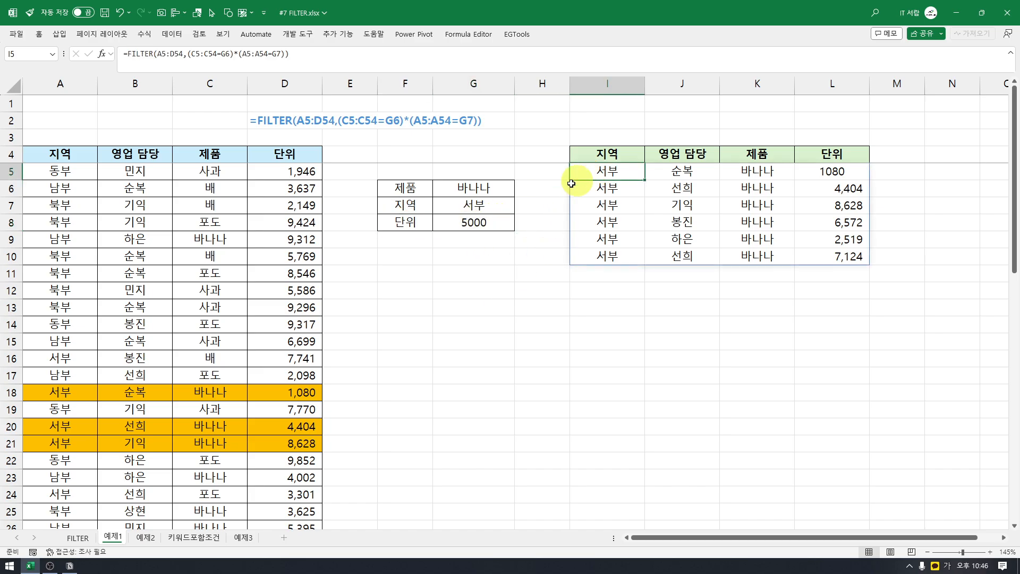
pyautogui.click(283, 54)
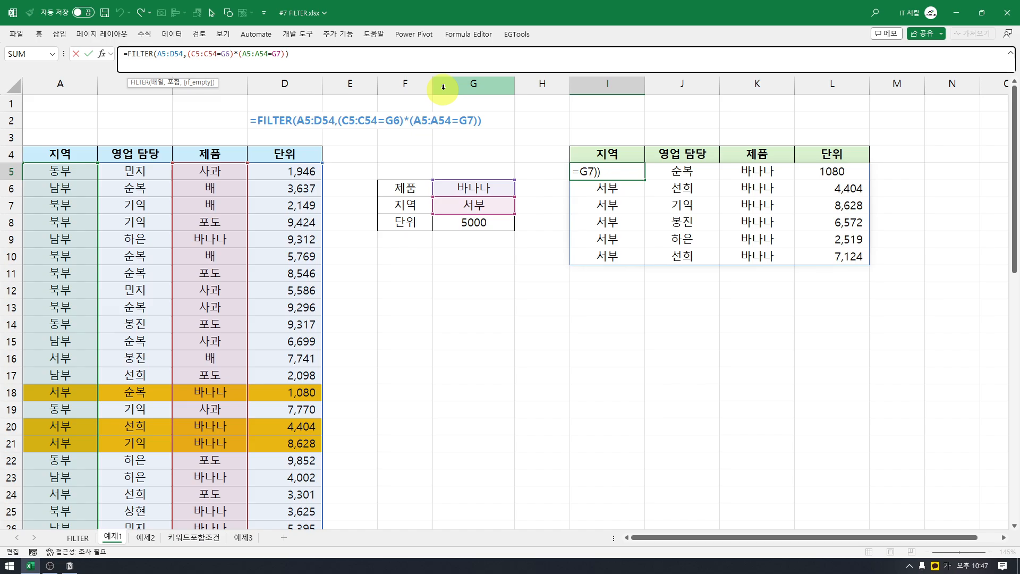
pyautogui.press('Escape')
pyautogui.press('F2')
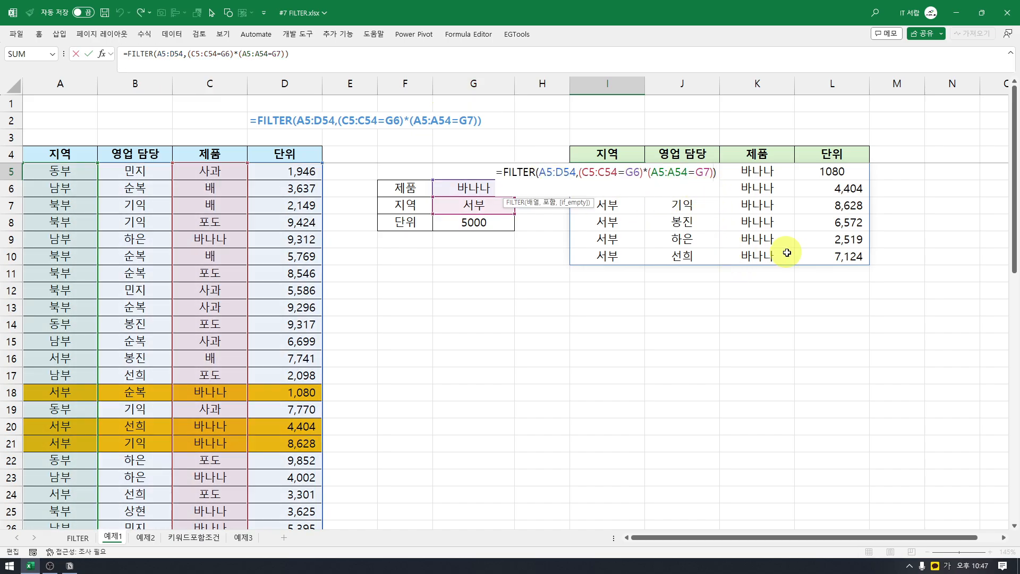
pyautogui.write('*(')
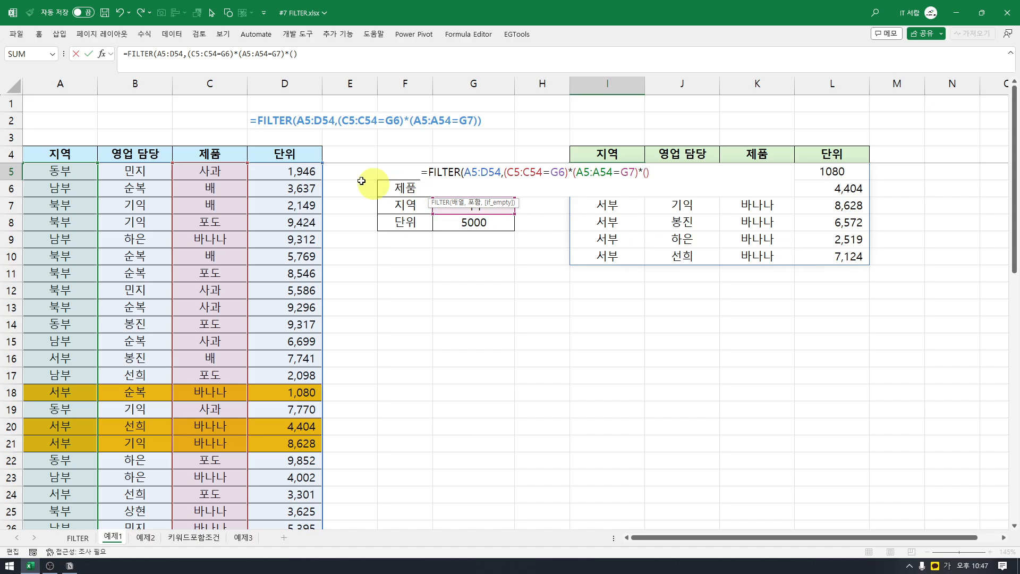
pyautogui.click(312, 171)
pyautogui.hotkey('ctrl', 'shift', 'Down')
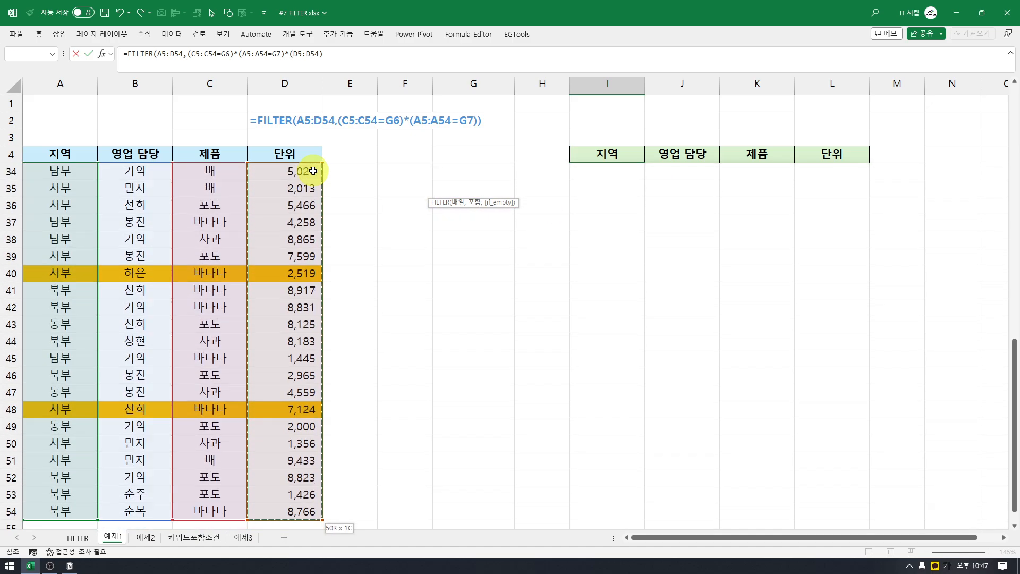
pyautogui.write('>')
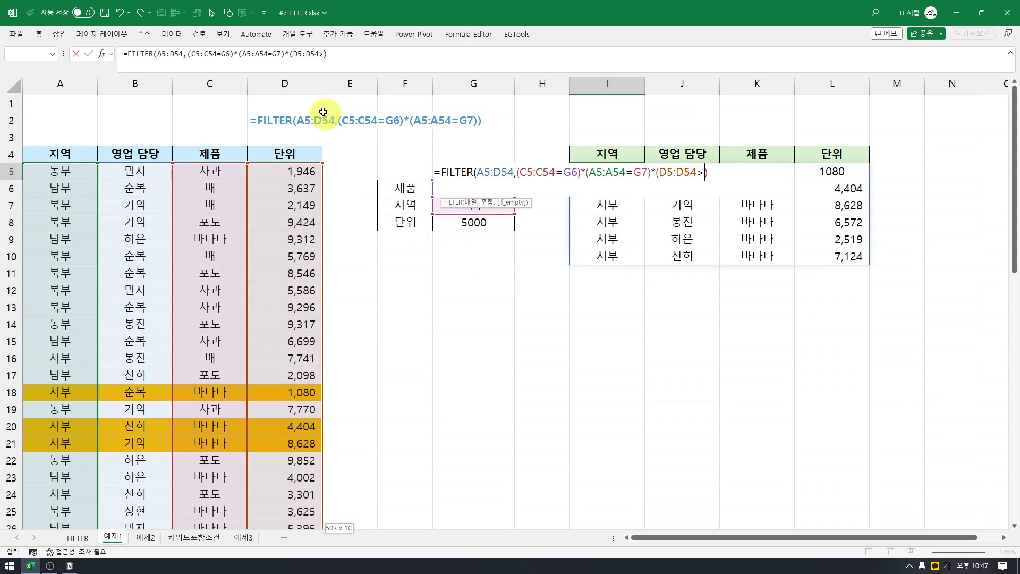
pyautogui.click(328, 58)
pyautogui.write('=')
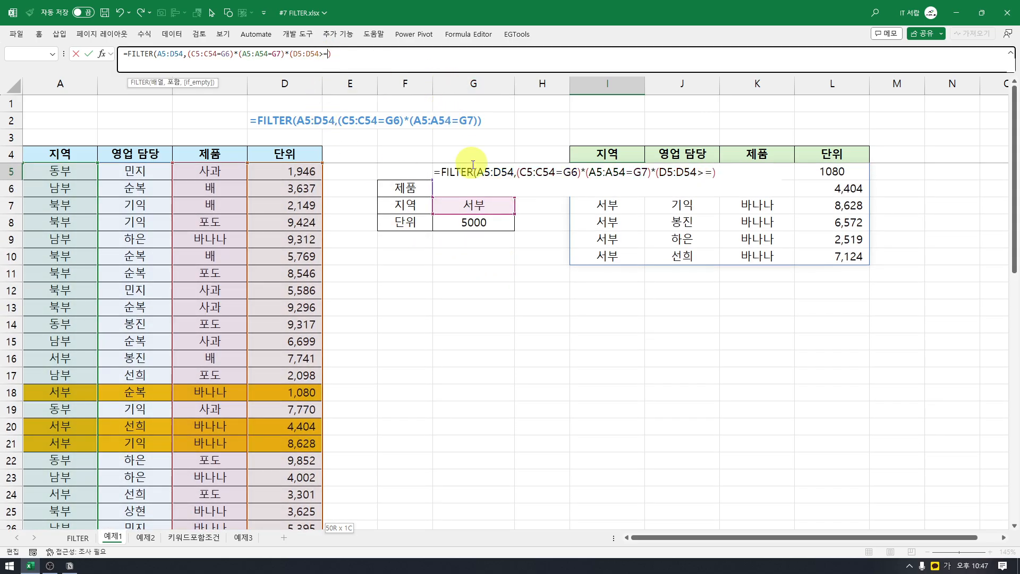
pyautogui.click(478, 225)
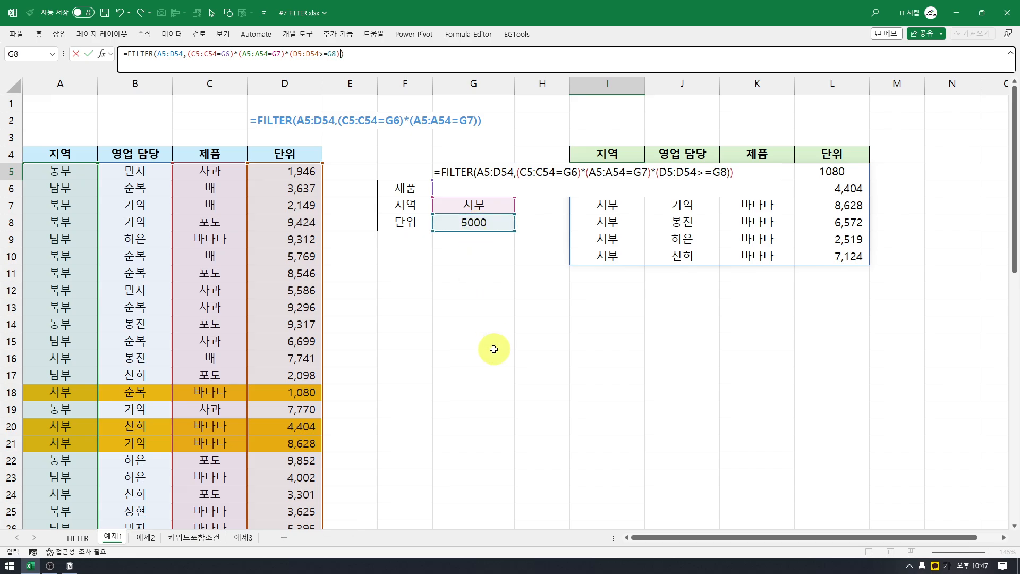
pyautogui.press('Return')
pyautogui.press('Up')
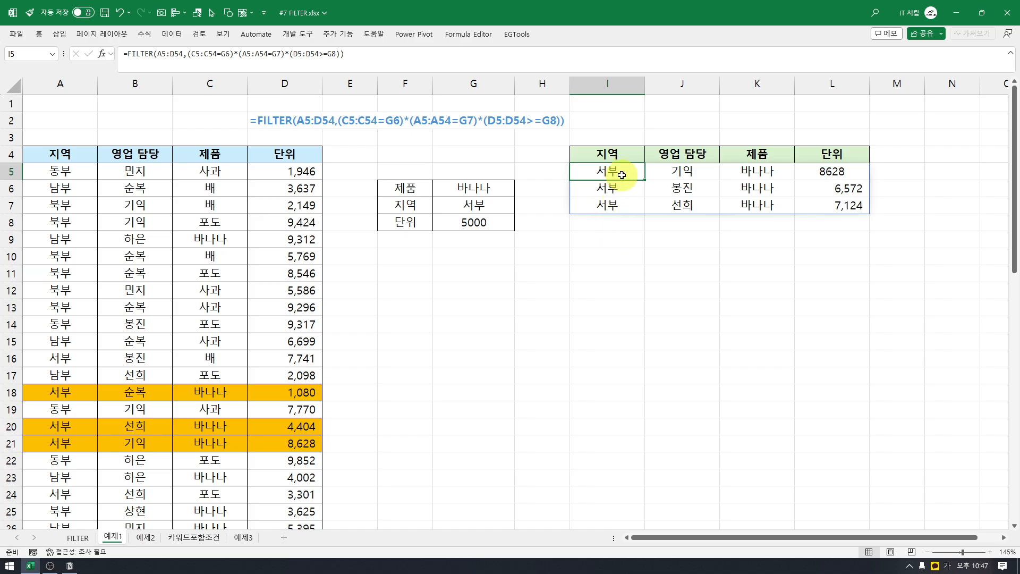
# - Compare the filtered 단위 values in L5:L7 with the region, product and units of source row 18
pyautogui.moveTo(841, 174); pyautogui.dragTo(847, 202)
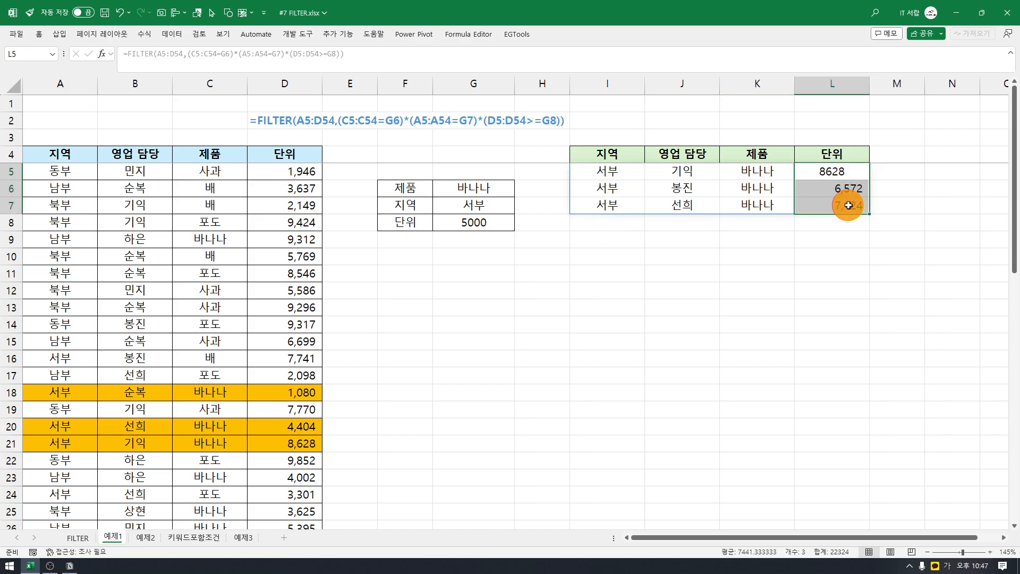
pyautogui.click(305, 393)
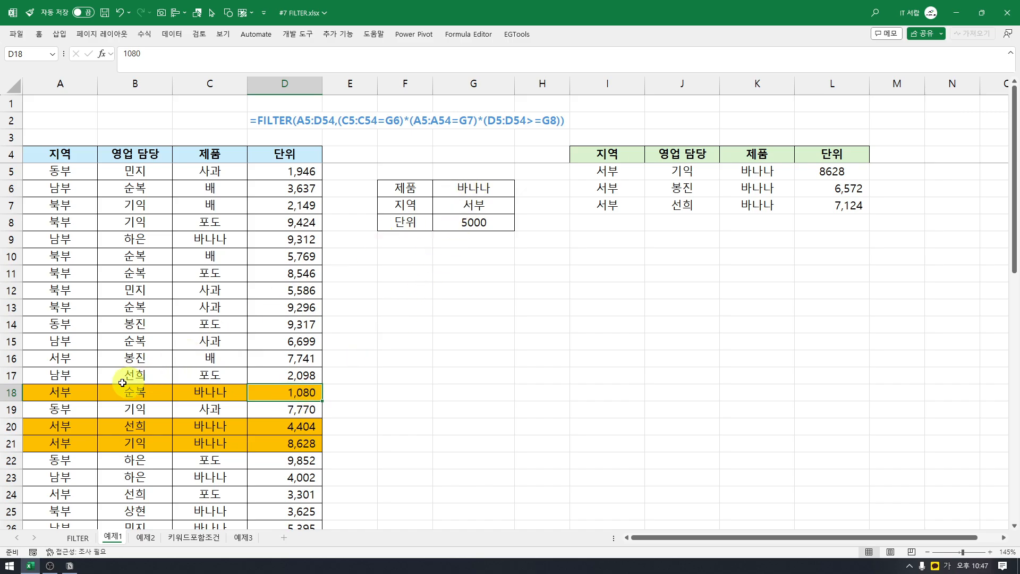
pyautogui.click(181, 392)
pyautogui.click(69, 392)
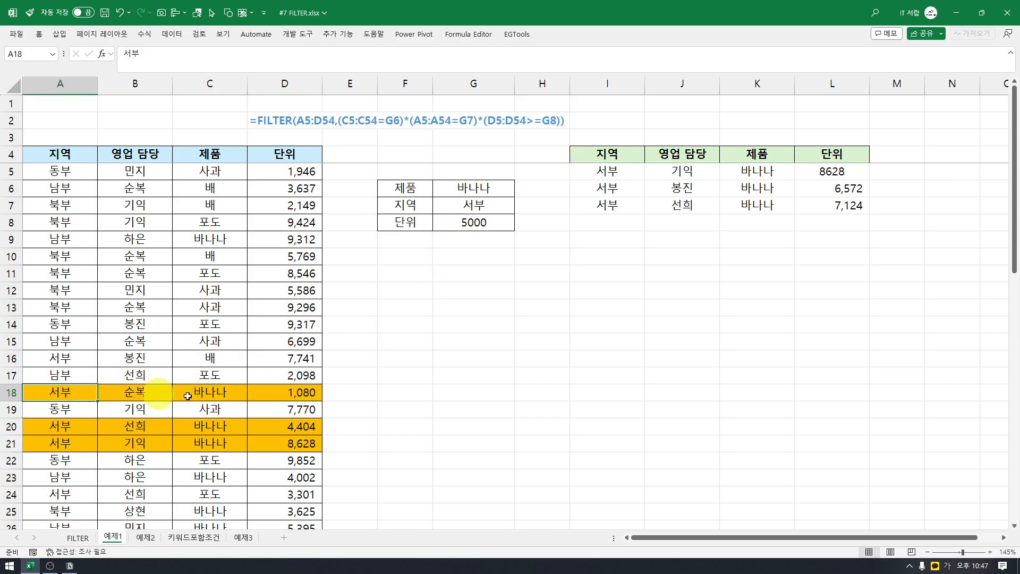
pyautogui.click(289, 392)
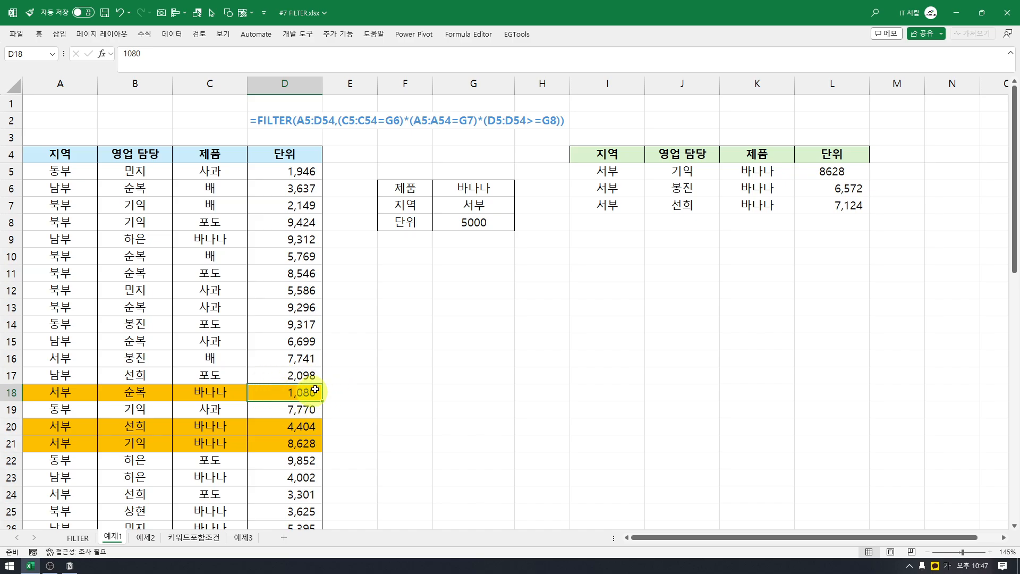
pyautogui.moveTo(848, 175); pyautogui.dragTo(848, 198)
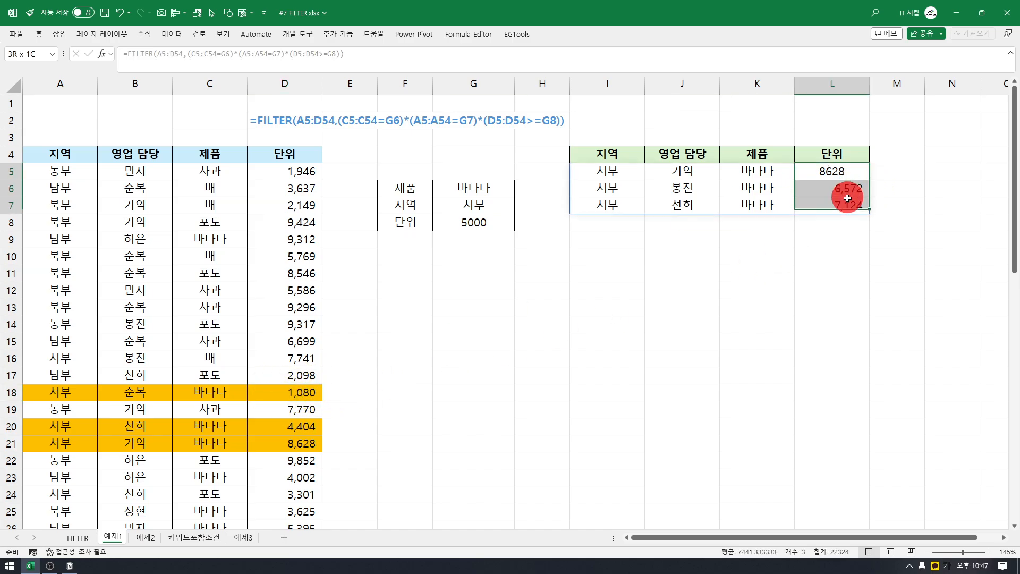
# - Test the 단위 criterion in G8 with 1000 and with 2000, leaving it at 2000
pyautogui.click(474, 222)
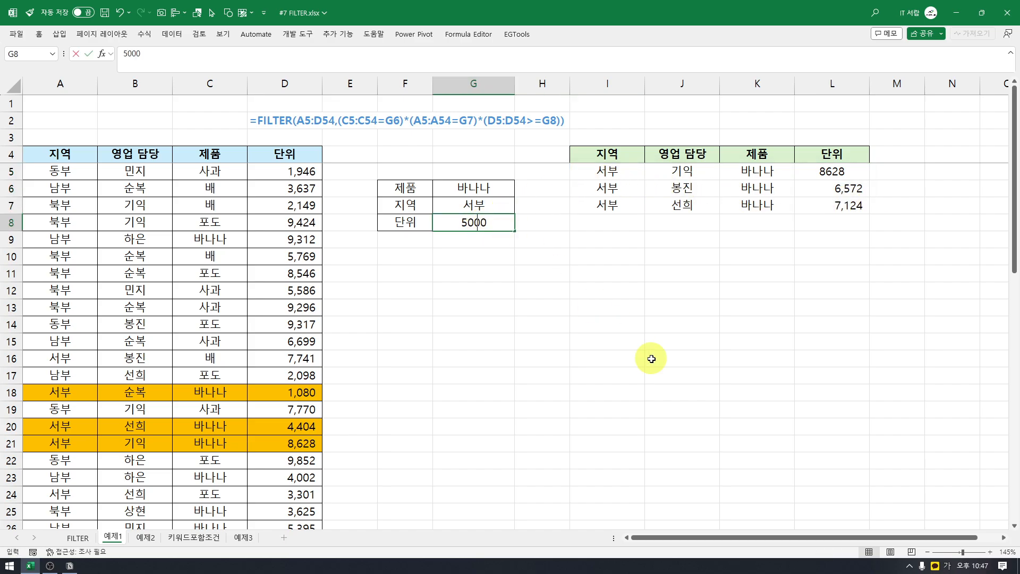
pyautogui.press('Return')
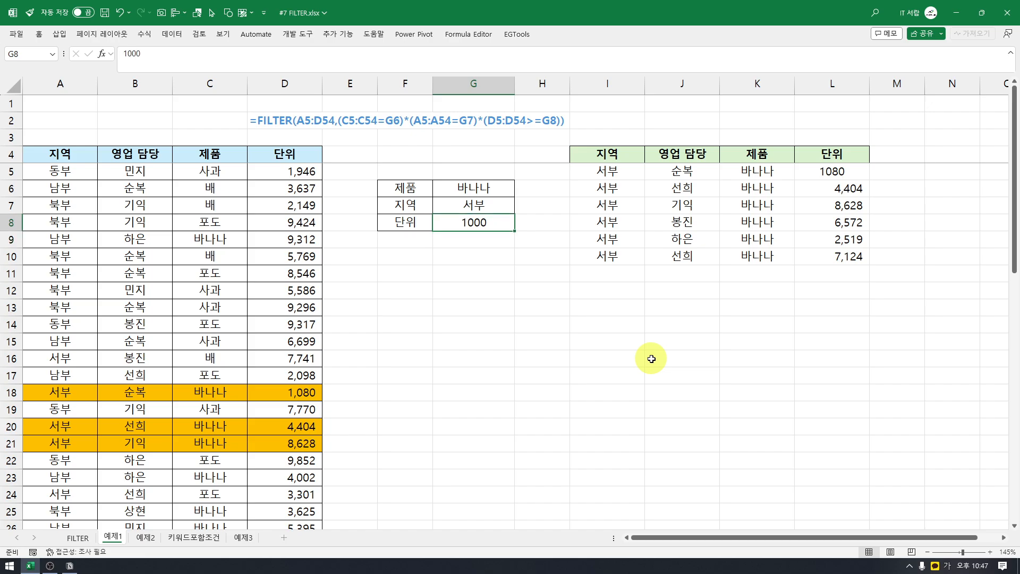
pyautogui.click(819, 170)
pyautogui.click(472, 225)
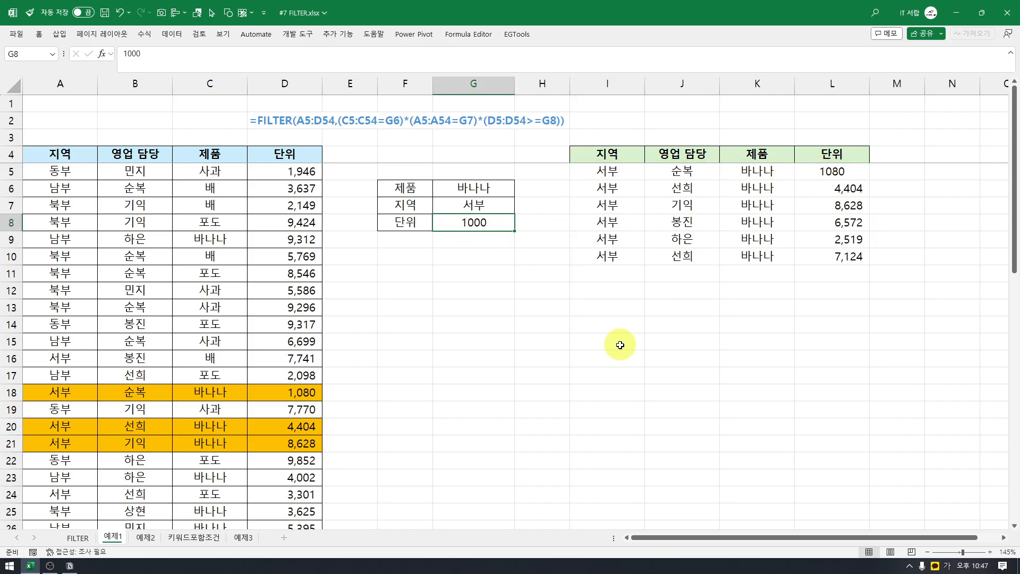
pyautogui.write('2000')
pyautogui.press('Return')
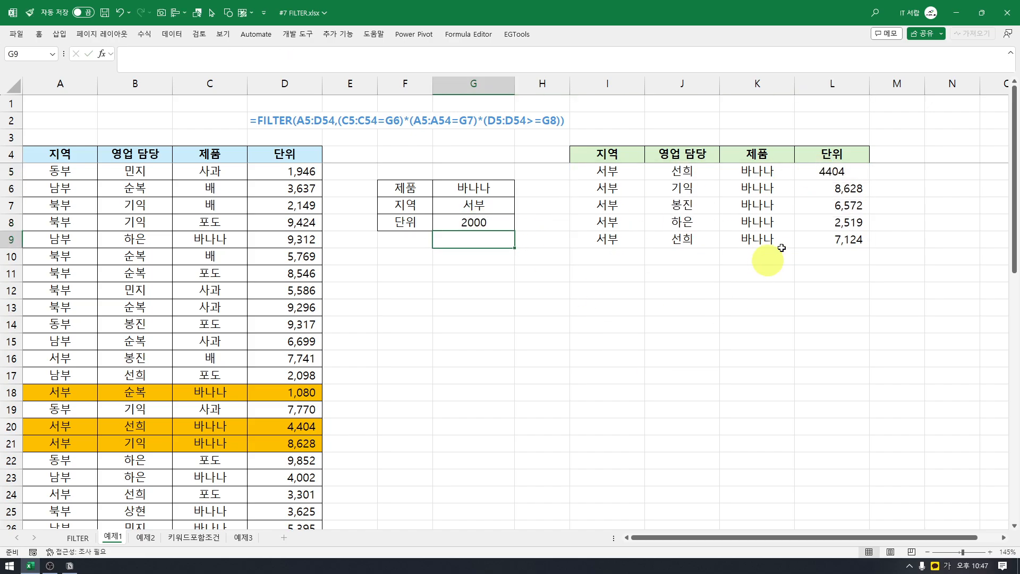
pyautogui.click(490, 211)
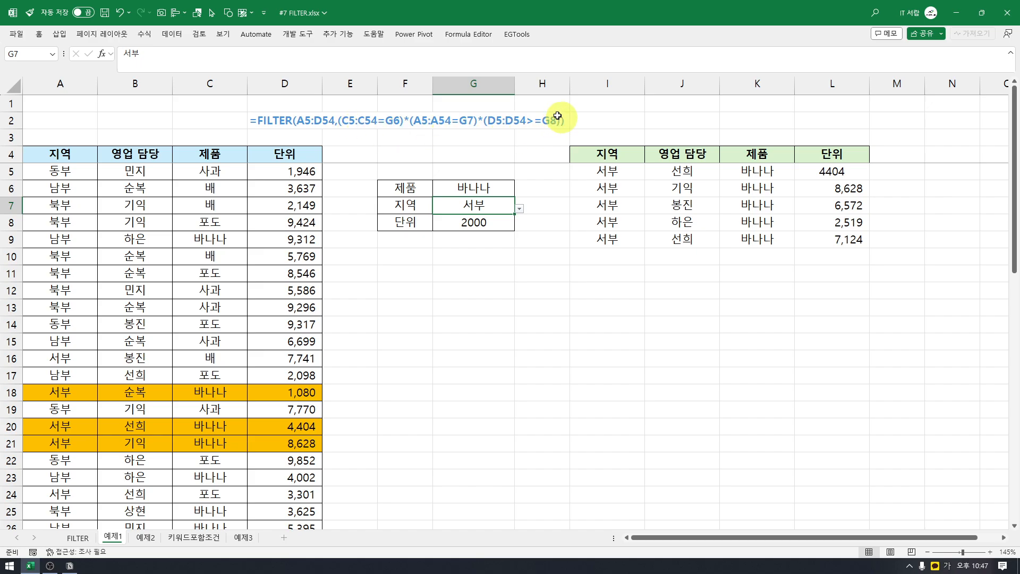
pyautogui.moveTo(598, 169)
pyautogui.mouseDown()
pyautogui.moveTo(866, 239)
pyautogui.moveTo(600, 155)
pyautogui.mouseUp()
pyautogui.click(616, 249)
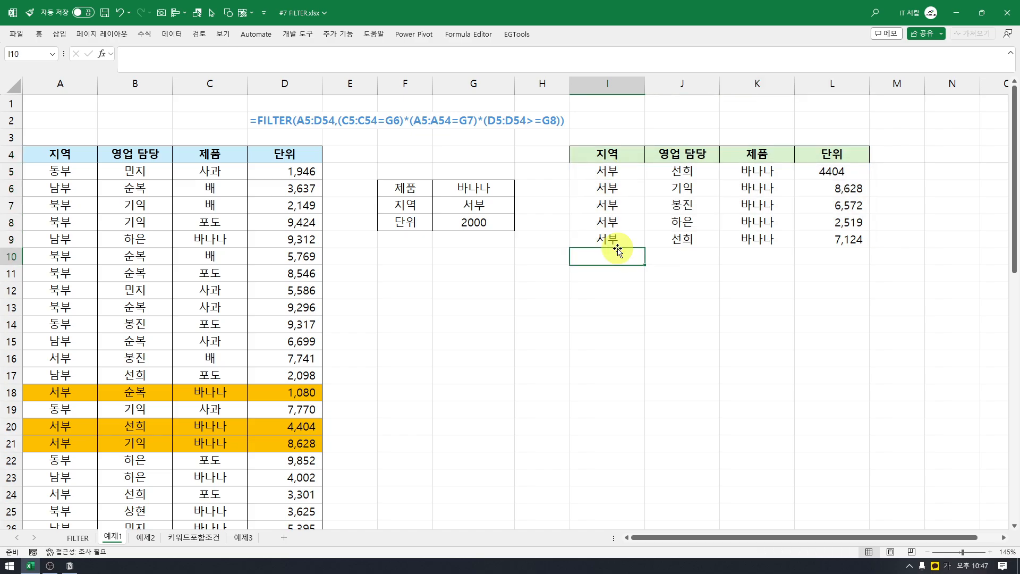
pyautogui.click(606, 154)
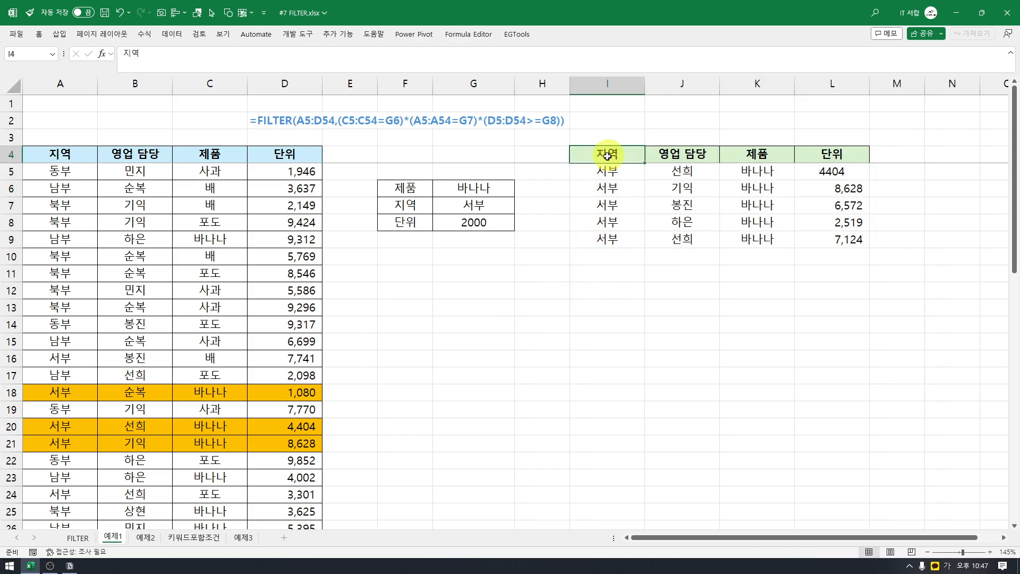
# - Open the 예제2 sheet and review the 일자 column of its expense table
pyautogui.click(144, 537)
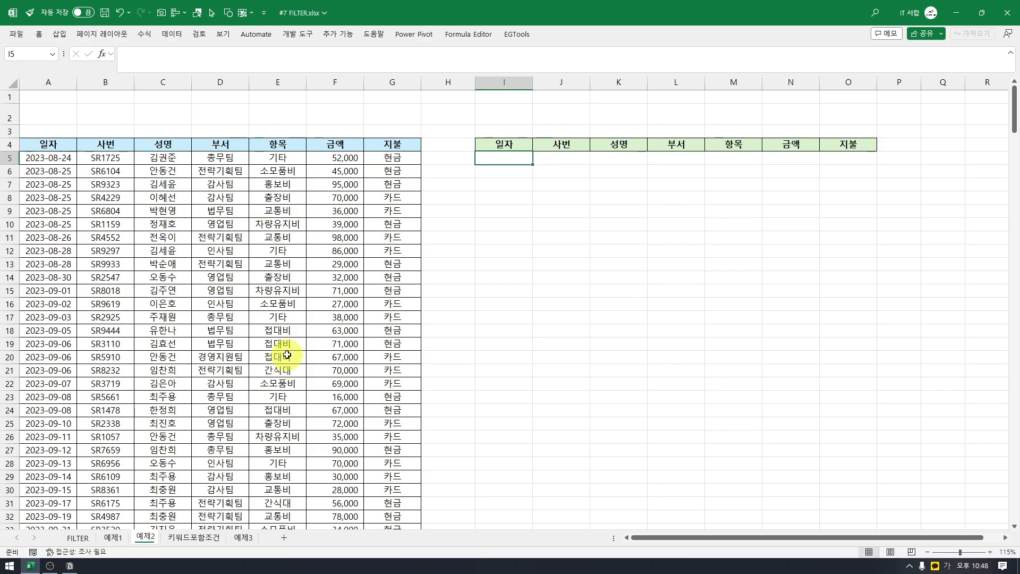
pyautogui.click(204, 209)
pyautogui.click(367, 182)
pyautogui.click(492, 167)
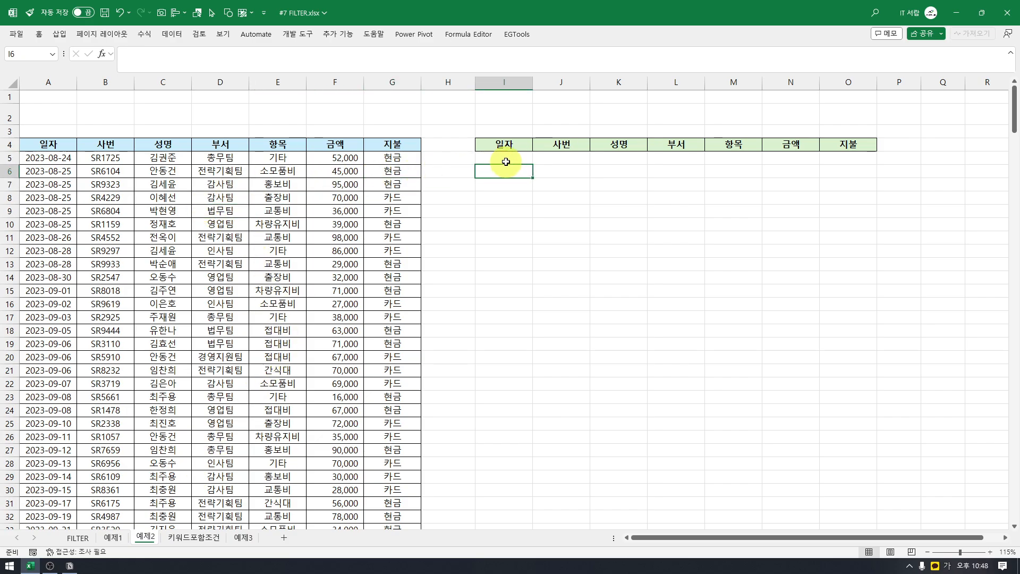
pyautogui.click(516, 154)
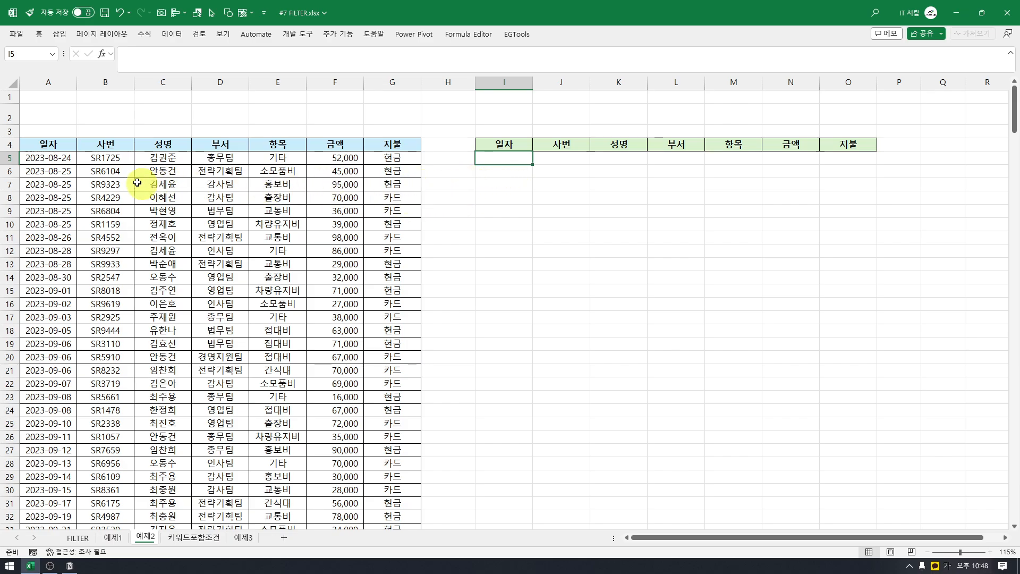
pyautogui.moveTo(60, 158); pyautogui.dragTo(65, 423)
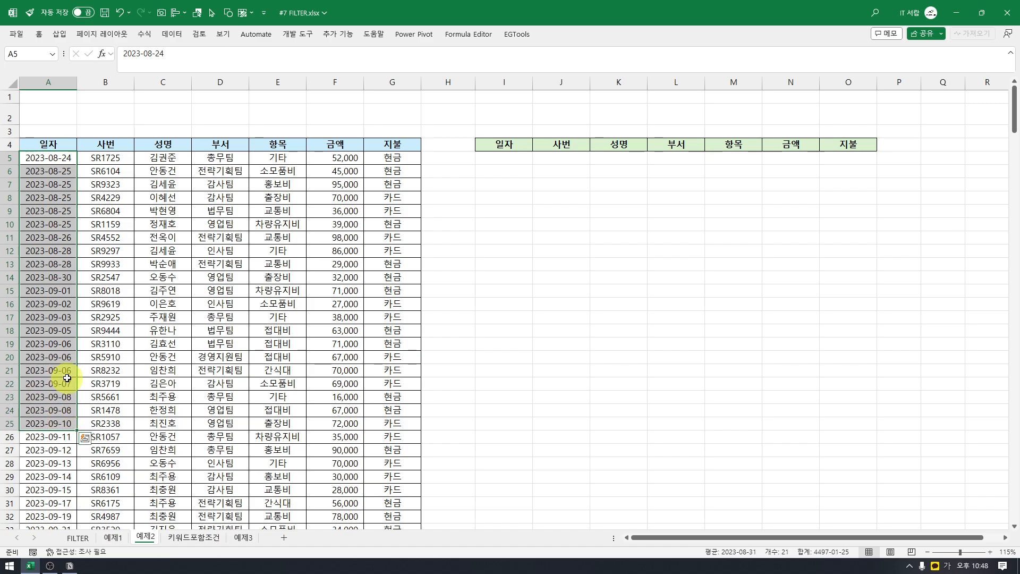
pyautogui.click(515, 159)
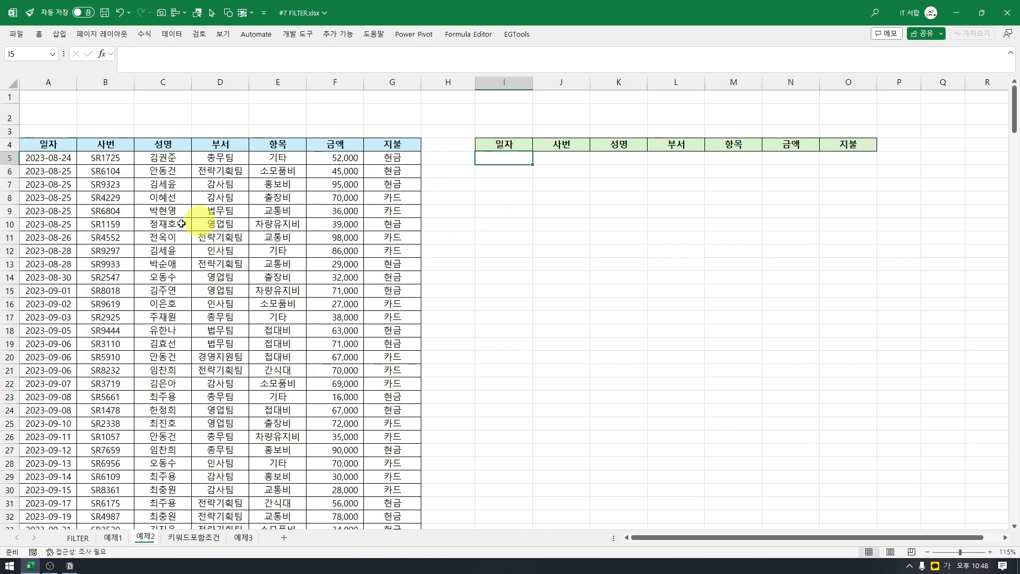
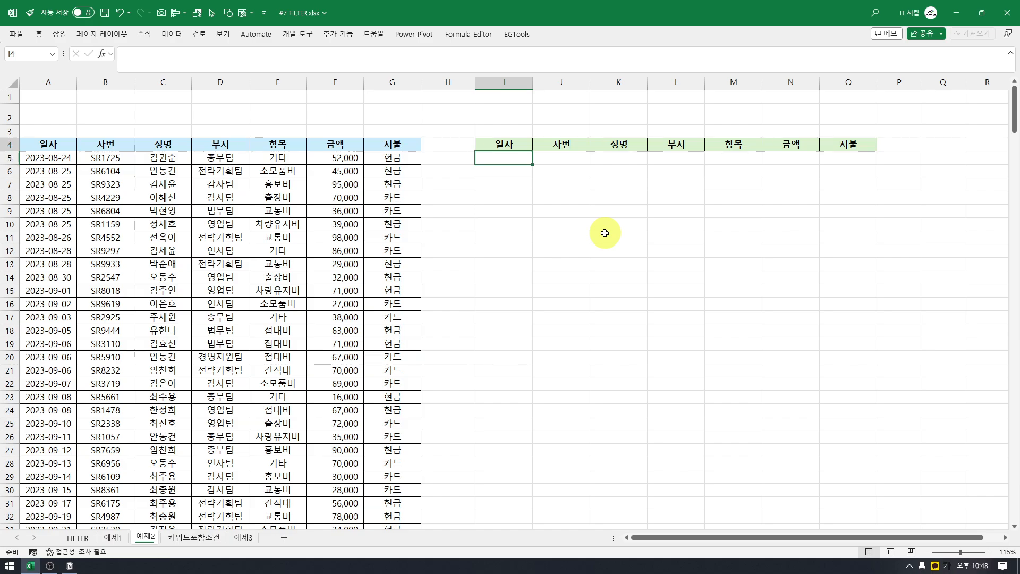
# - Enter the start date 2024-01-01 in I2, above the 일자 header of the empty result table
pyautogui.press('Up')
pyautogui.press('Up')
pyautogui.write('2024-01-21')
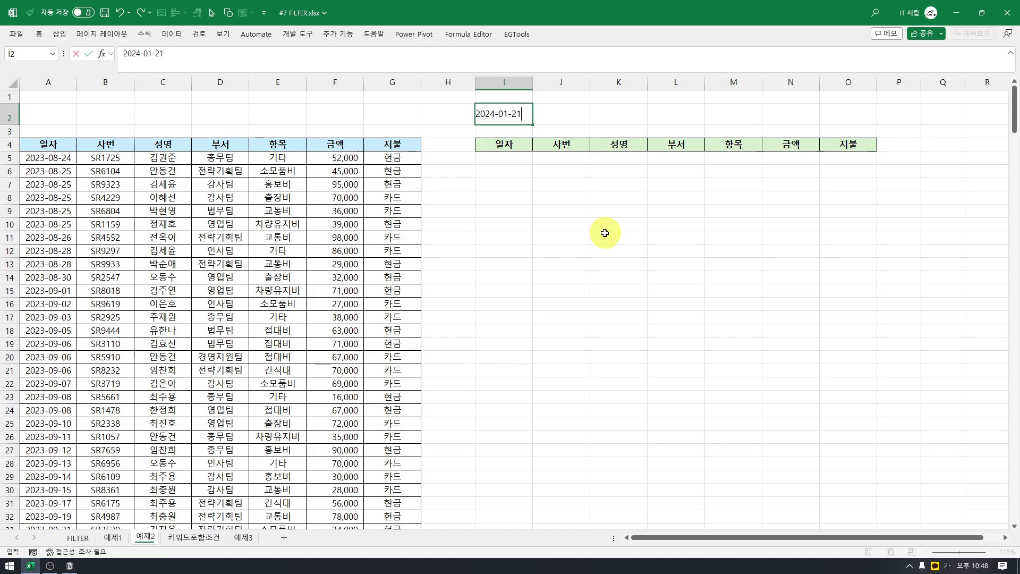
pyautogui.press('BackSpace')
pyautogui.press('BackSpace')
pyautogui.press('Return')
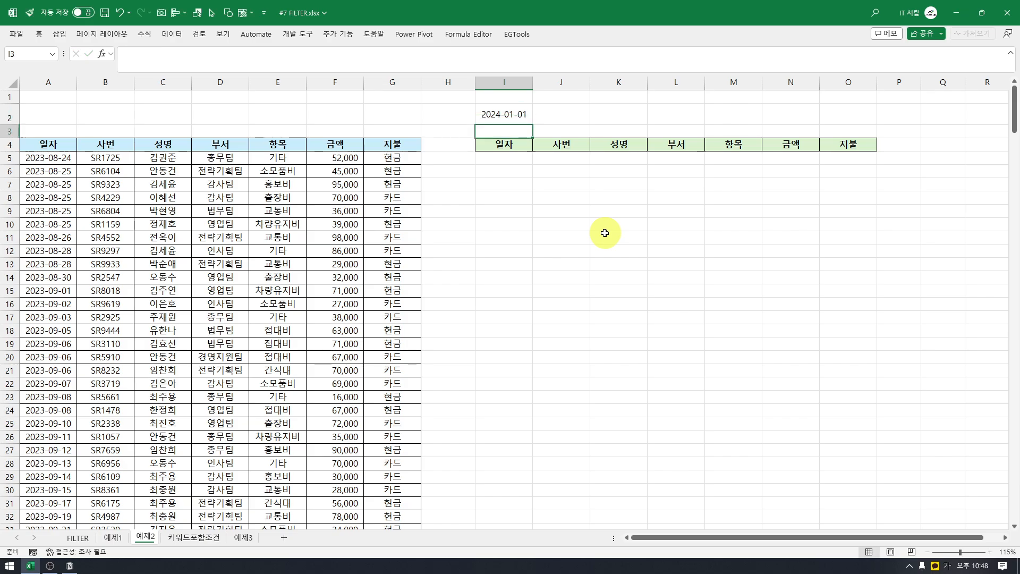
# - Enter the end date 2024-03-31 in J2, beside the start date, and select both date cells
pyautogui.press('Up')
pyautogui.press('Right')
pyautogui.write('2024-01-21')
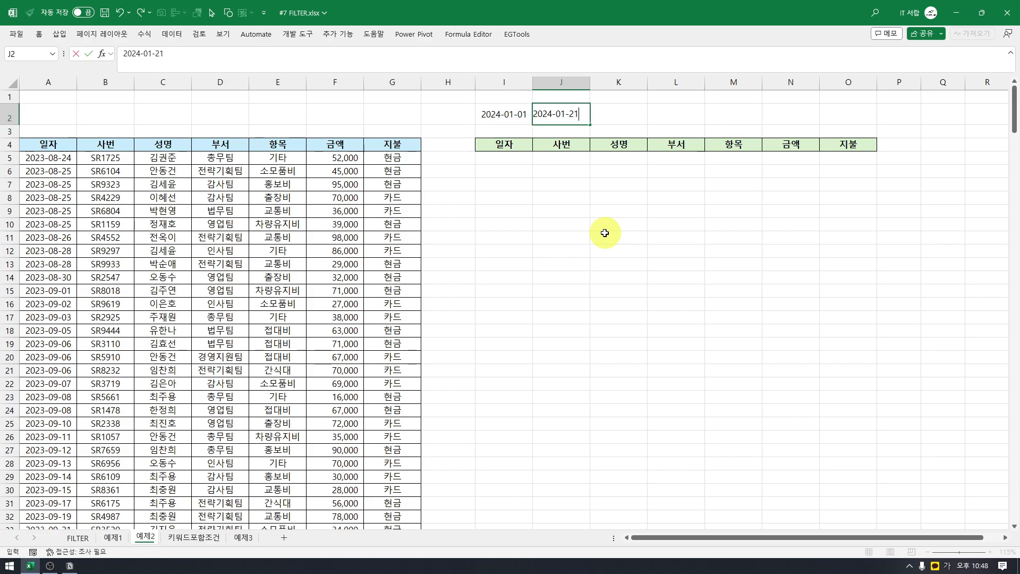
pyautogui.press('BackSpace')
pyautogui.press('BackSpace')
pyautogui.press('Return')
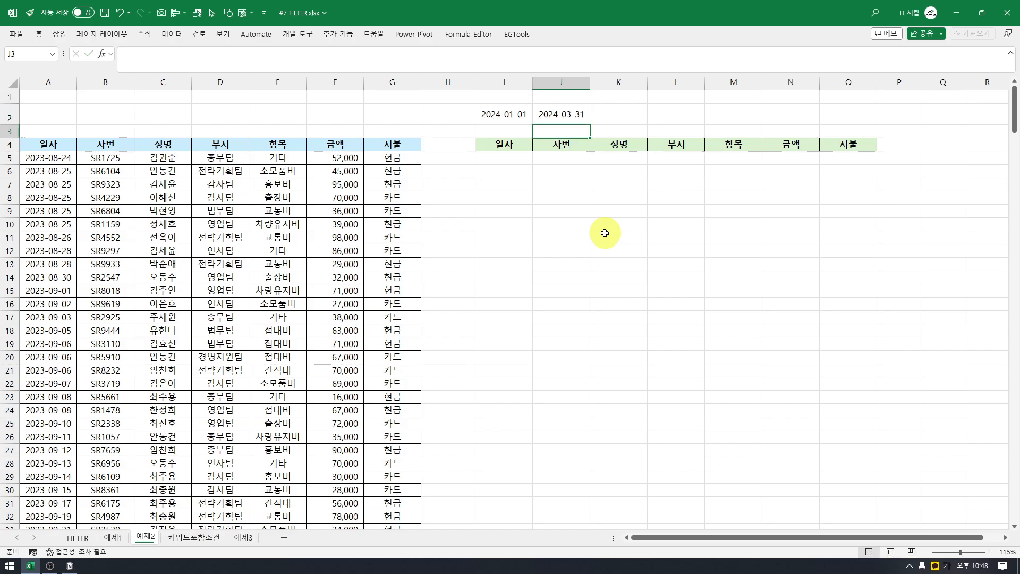
pyautogui.press('Up')
pyautogui.press('Left')
pyautogui.hotkey('shift', 'Right')
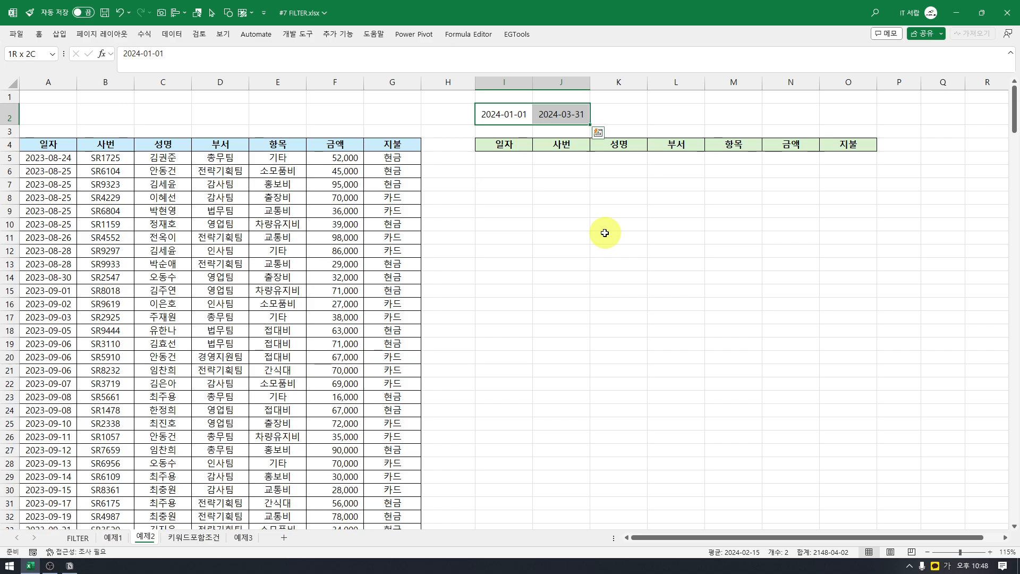
# - Start a formula in I5 with a condition testing whether dates A5:A304 are on or after the start date in I2
pyautogui.press('Down')
pyautogui.press('Down')
pyautogui.press('Down')
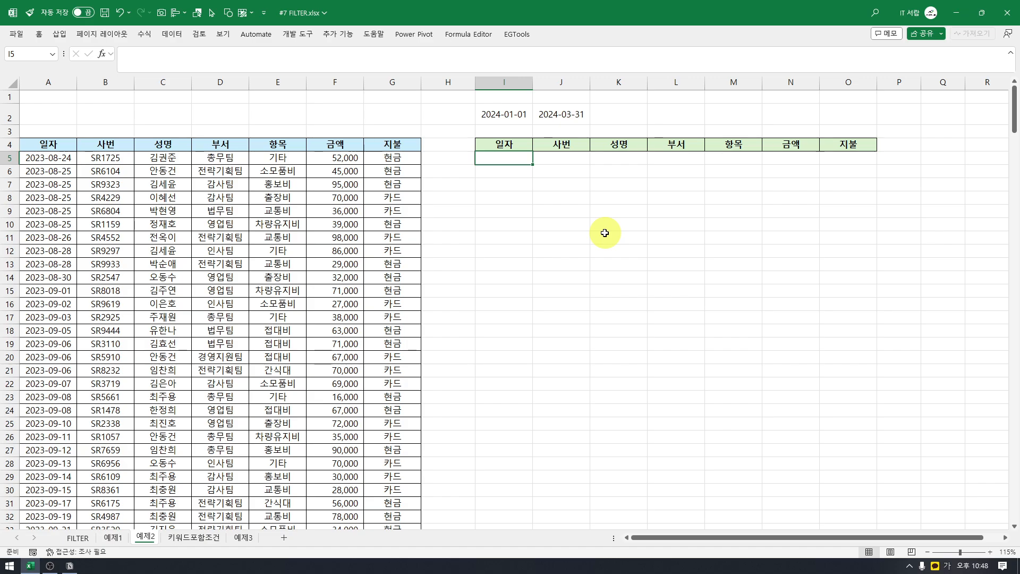
pyautogui.write('=')
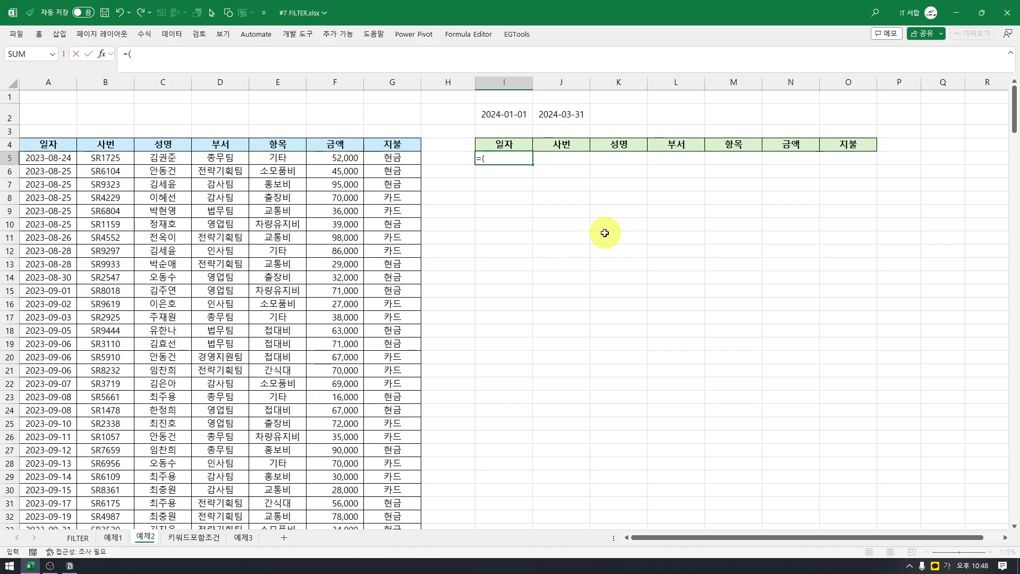
pyautogui.write('(')
pyautogui.press('Left')
pyautogui.press('Left')
pyautogui.press('Left')
pyautogui.press('Left')
pyautogui.press('Left')
pyautogui.press('Left')
pyautogui.press('Left')
pyautogui.press('Left')
pyautogui.hotkey('ctrl', 'shift', 'Down')
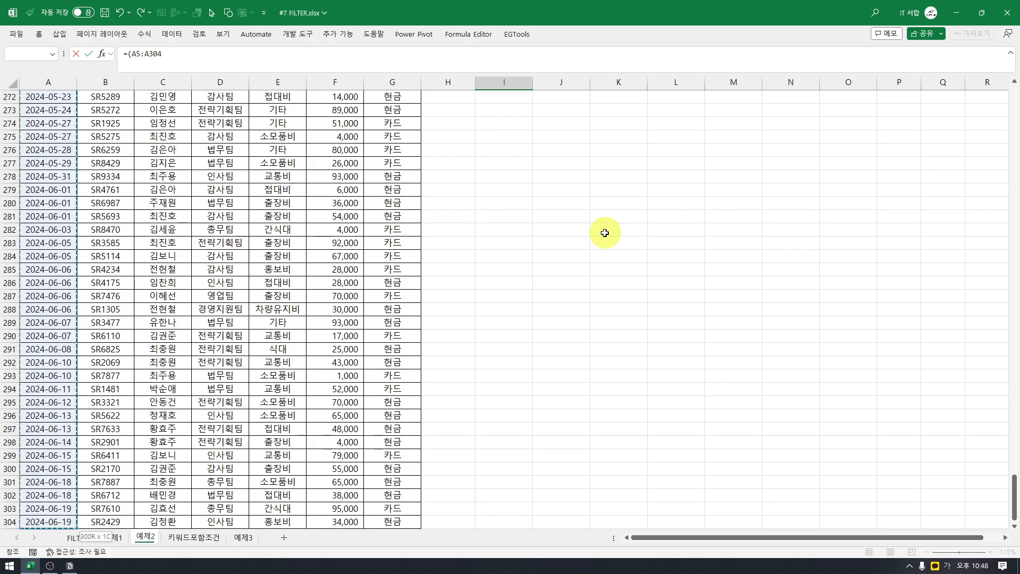
pyautogui.write('>=')
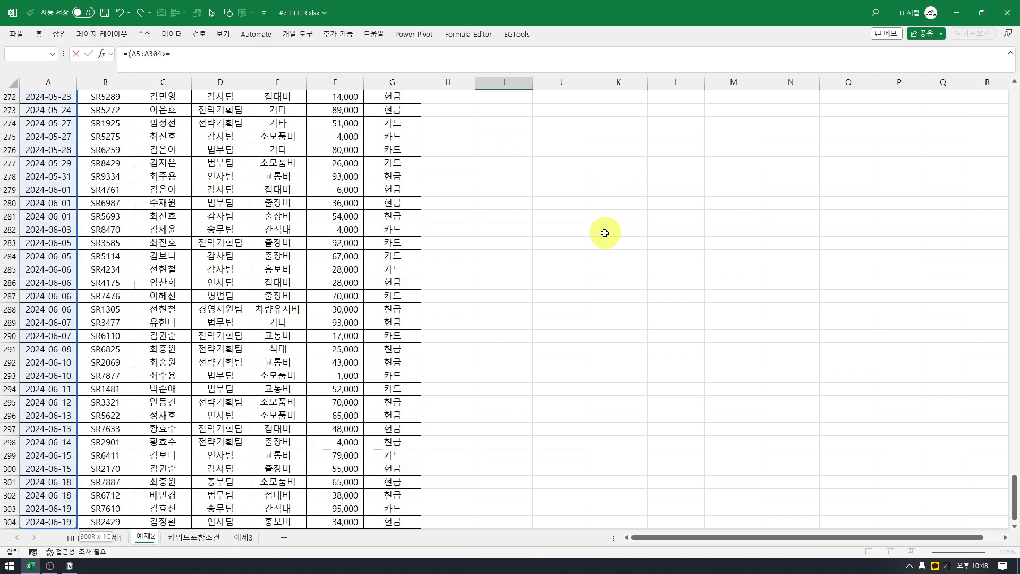
pyautogui.scroll(20, 596, 209)
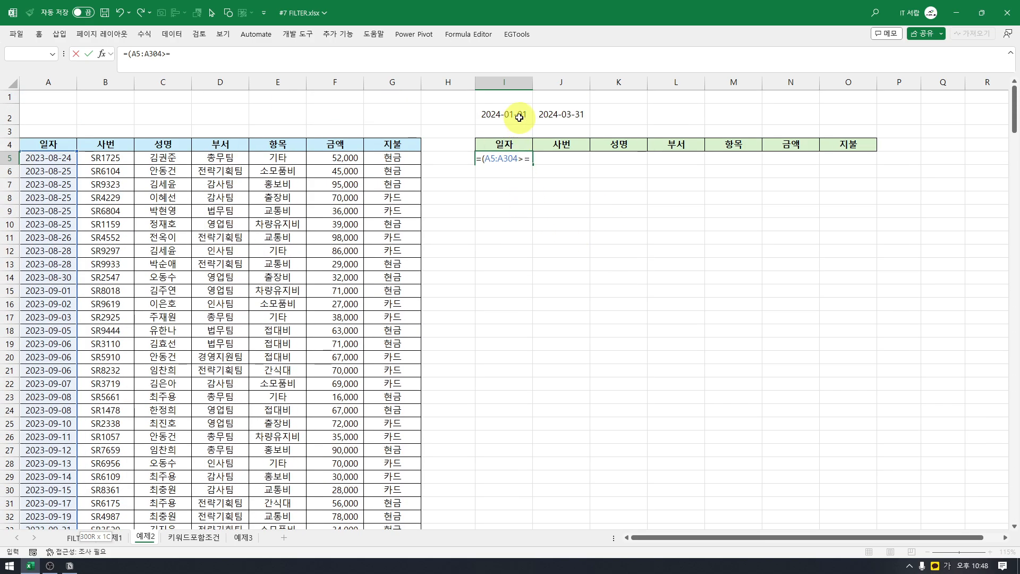
pyautogui.click(519, 116)
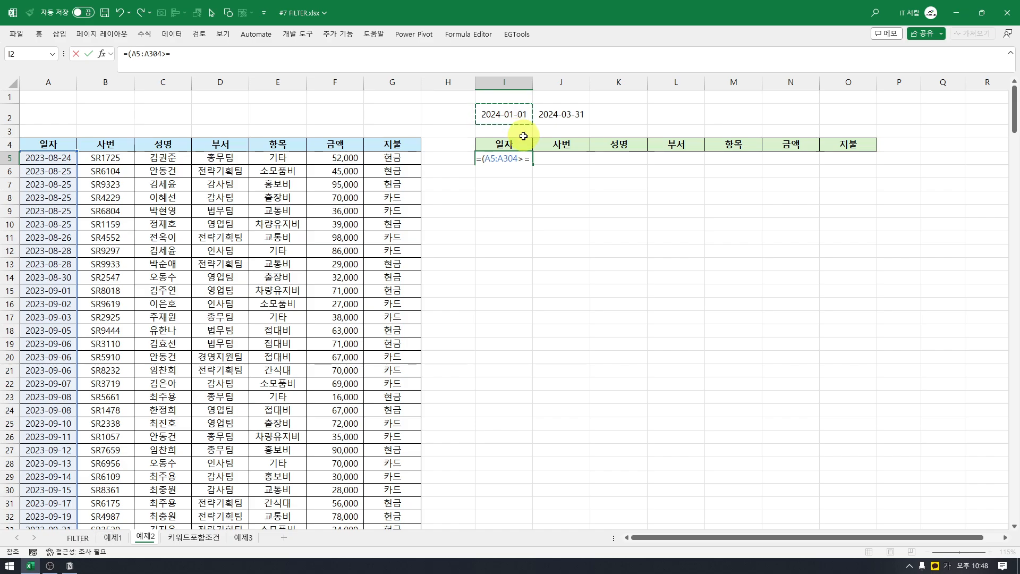
pyautogui.write('=')
pyautogui.click(513, 114)
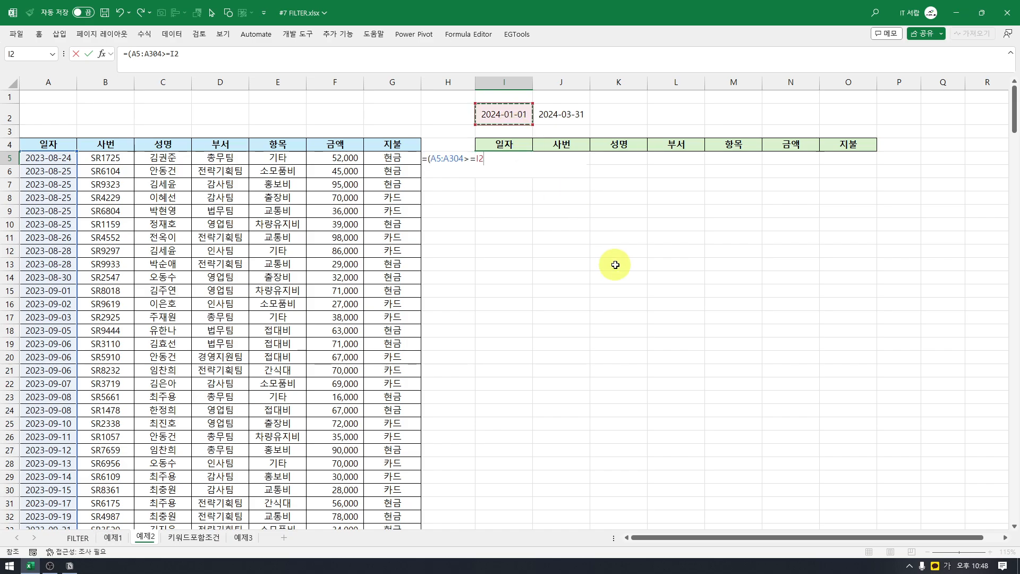
# - Multiply by a second condition, A5:A304<=J2, to complete the I5 formula as =(A5:A304>=I2)*(A5:A304<=J2)
pyautogui.write(')*(')
pyautogui.click(56, 160)
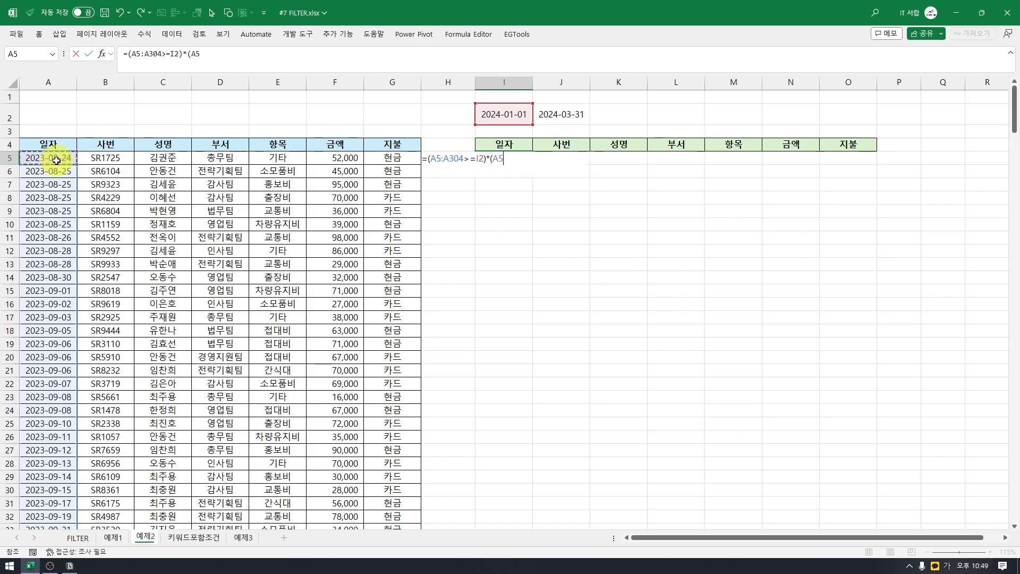
pyautogui.hotkey('ctrl', 'shift', 'Down')
pyautogui.write('<=')
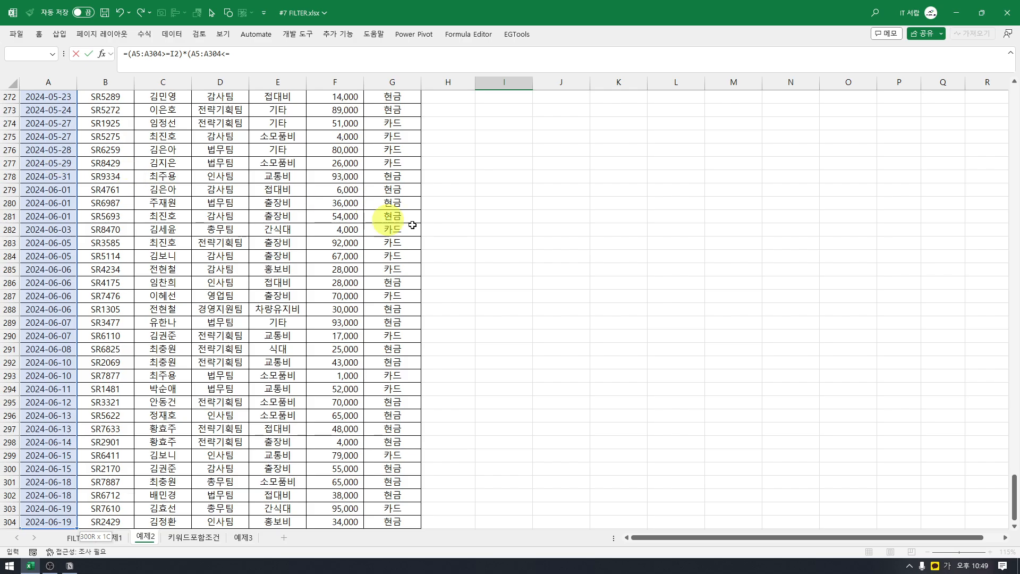
pyautogui.scroll(20, 466, 246)
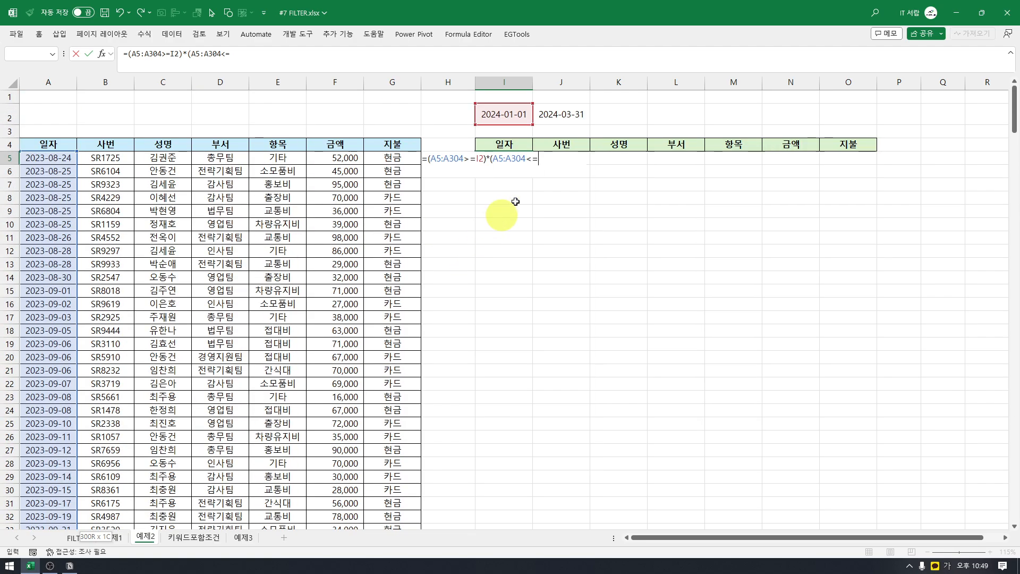
pyautogui.write('=')
pyautogui.click(572, 117)
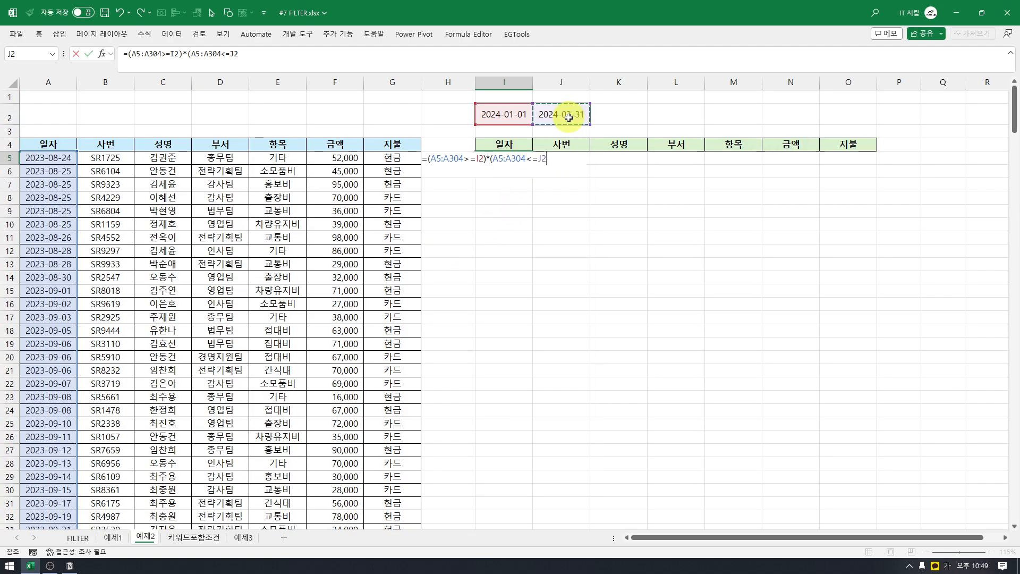
pyautogui.press('Return')
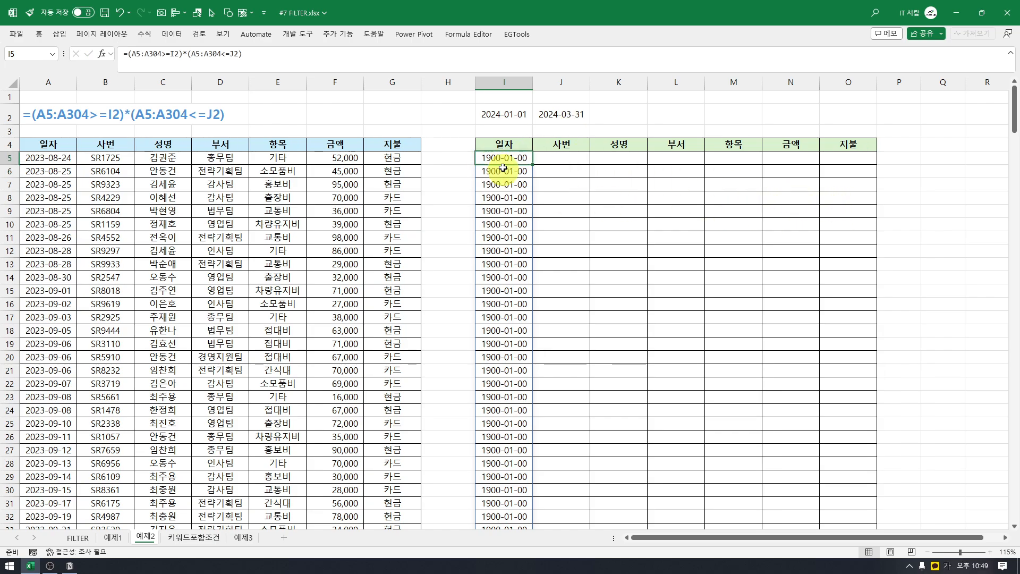
# - Wrap the I5 conditions in a FILTER function that returns the expense table A5:G304
pyautogui.click(128, 54)
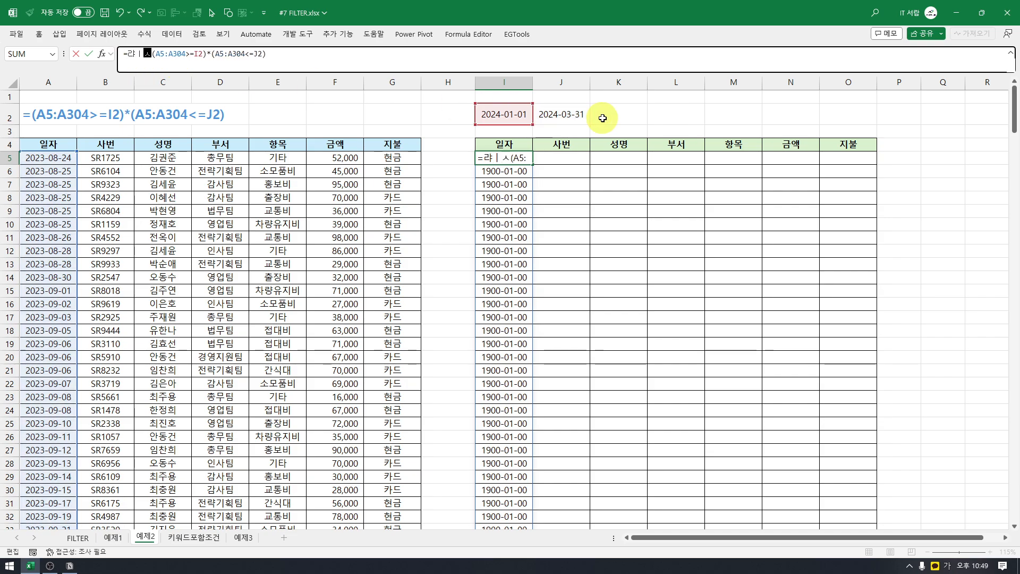
pyautogui.write('filter(')
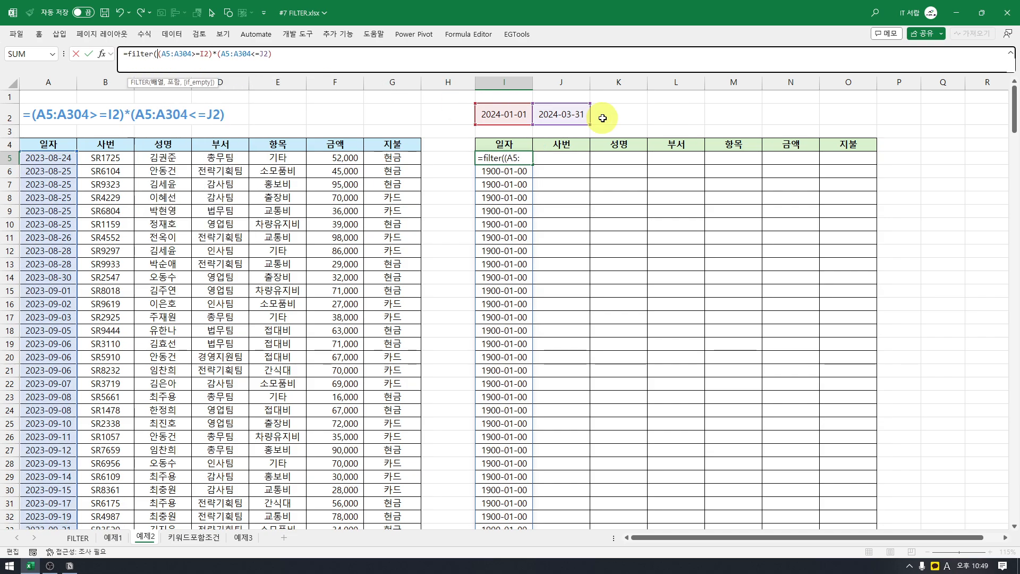
pyautogui.click(48, 159)
pyautogui.moveTo(49, 160); pyautogui.dragTo(378, 159)
pyautogui.hotkey('ctrl', 'shift', 'Down')
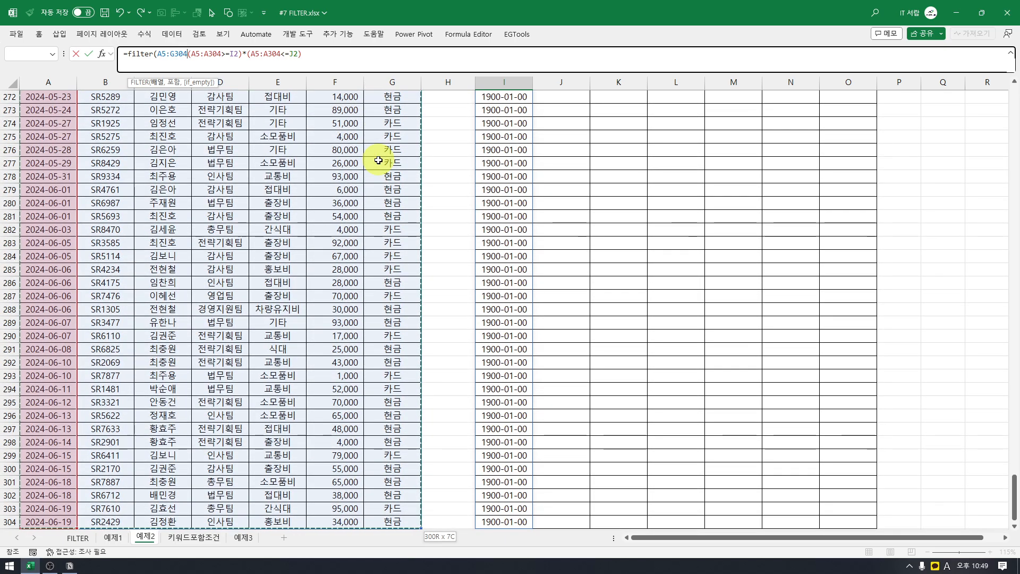
pyautogui.write(',')
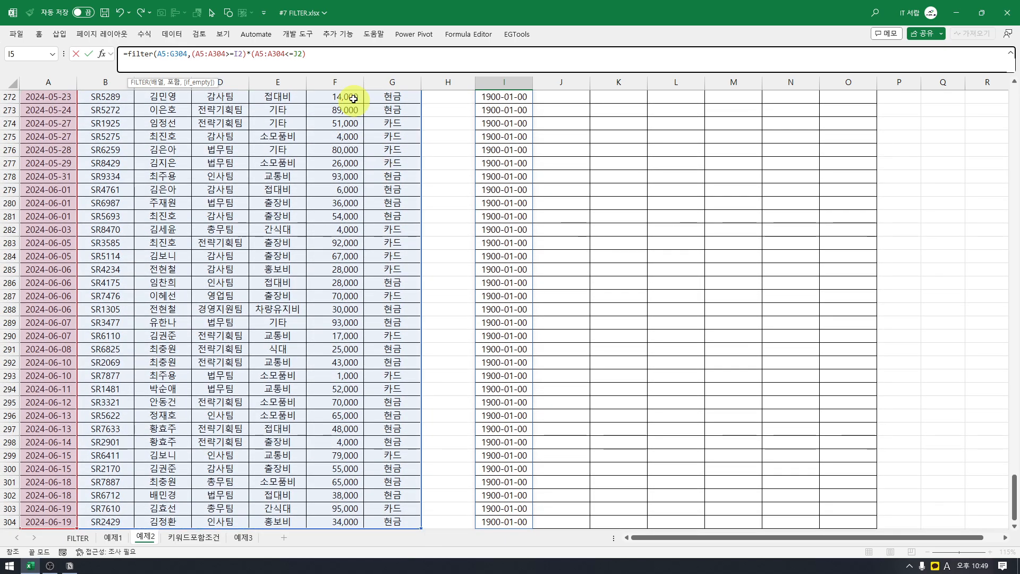
pyautogui.click(360, 59)
pyautogui.press('Return')
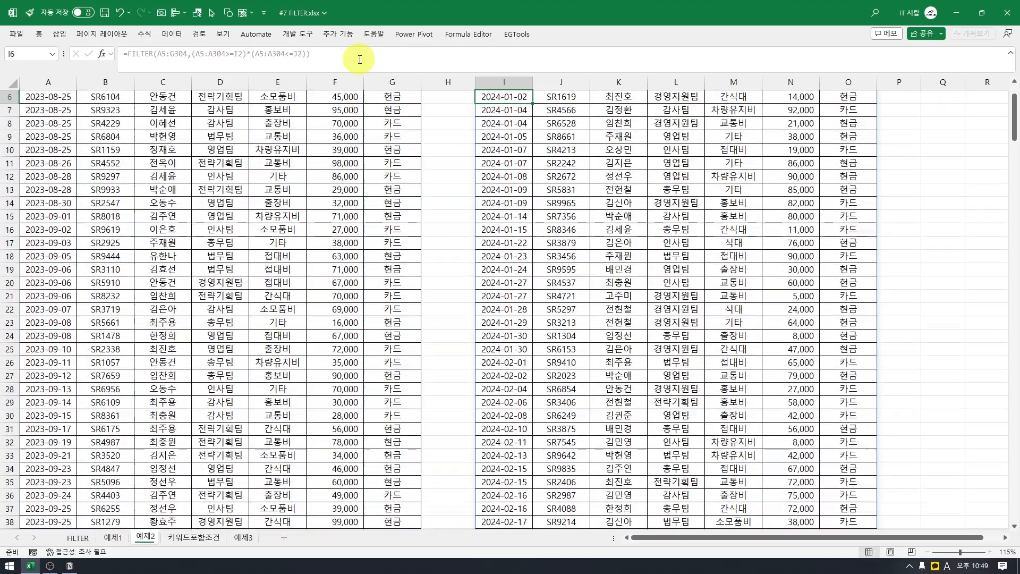
# - Examine the filtered rows down to the last date and compare them with the 일자 column of the source table
pyautogui.press('Up')
pyautogui.press('Up')
pyautogui.press('Up')
pyautogui.press('Up')
pyautogui.press('Up')
pyautogui.press('Down')
pyautogui.press('Down')
pyautogui.press('Down')
pyautogui.press('Down')
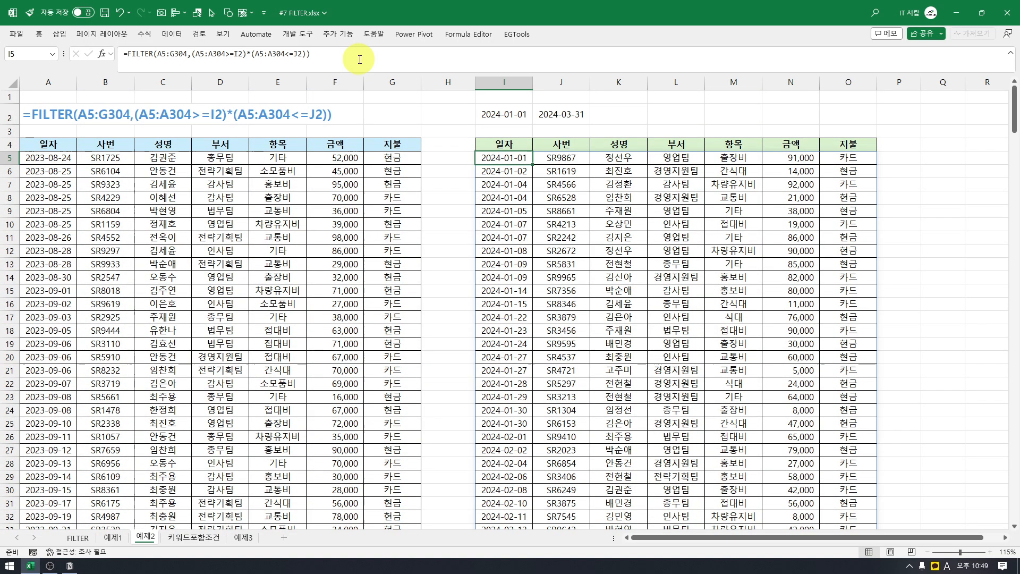
pyautogui.scroll(-5, 548, 303)
pyautogui.scroll(-20, 549, 303)
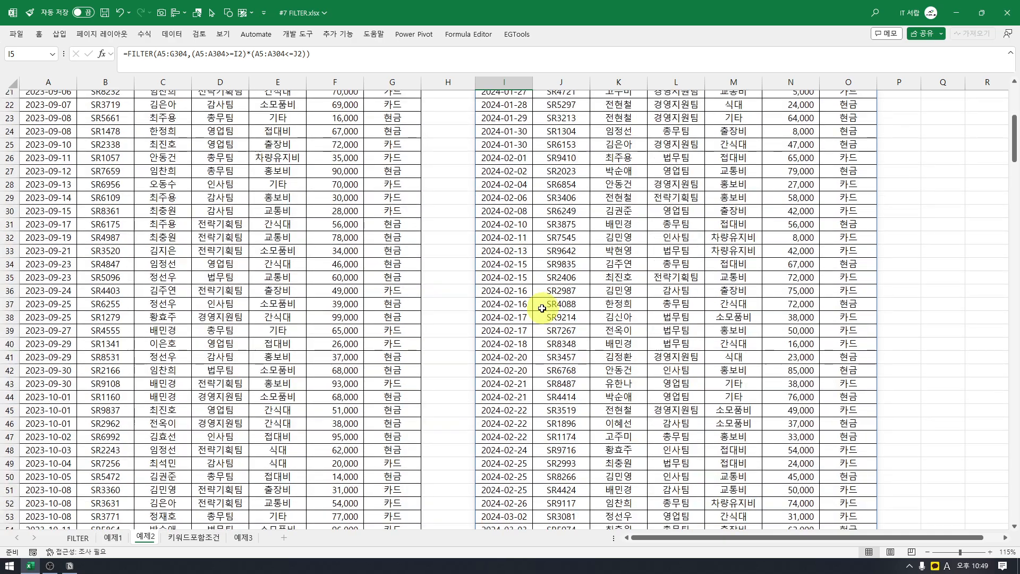
pyautogui.scroll(-1, 538, 314)
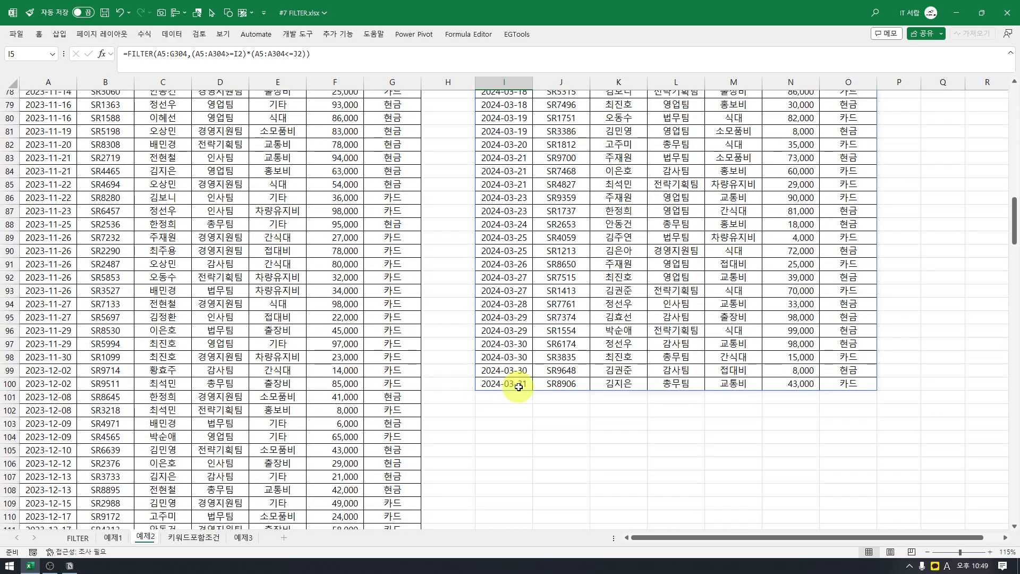
pyautogui.scroll(-4, 519, 387)
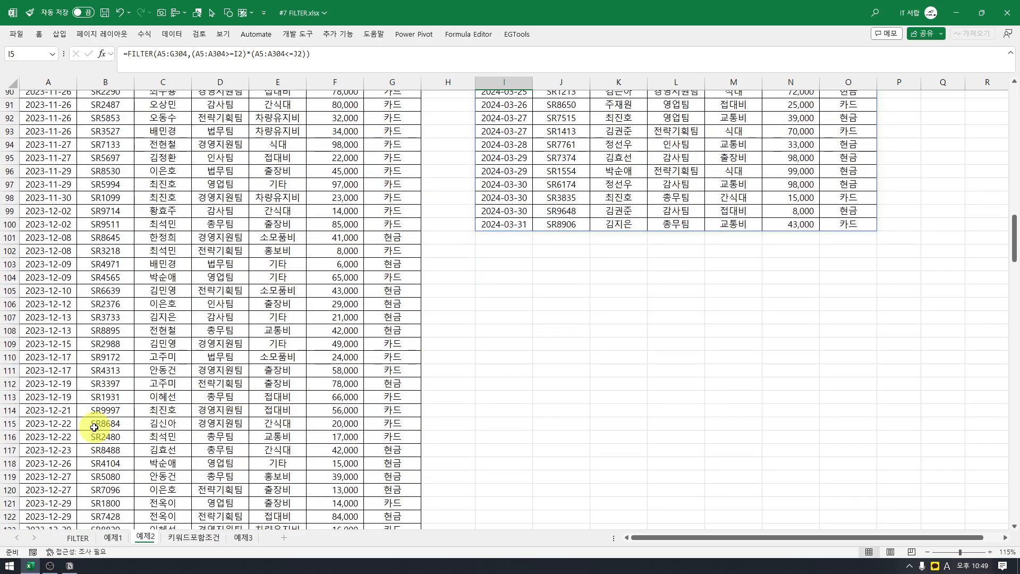
pyautogui.scroll(-20, 94, 427)
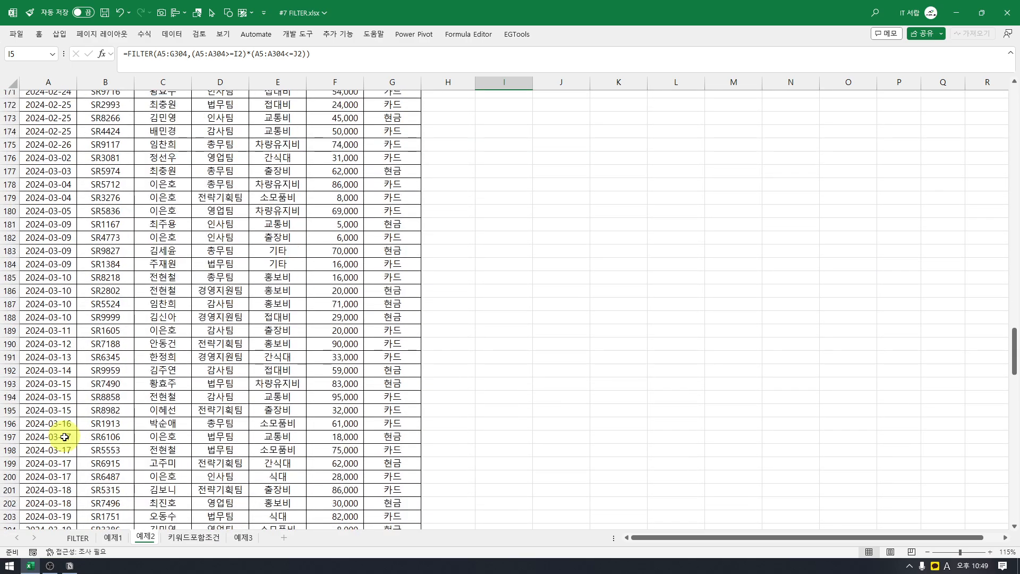
pyautogui.scroll(-13, 65, 437)
pyautogui.scroll(20, 588, 330)
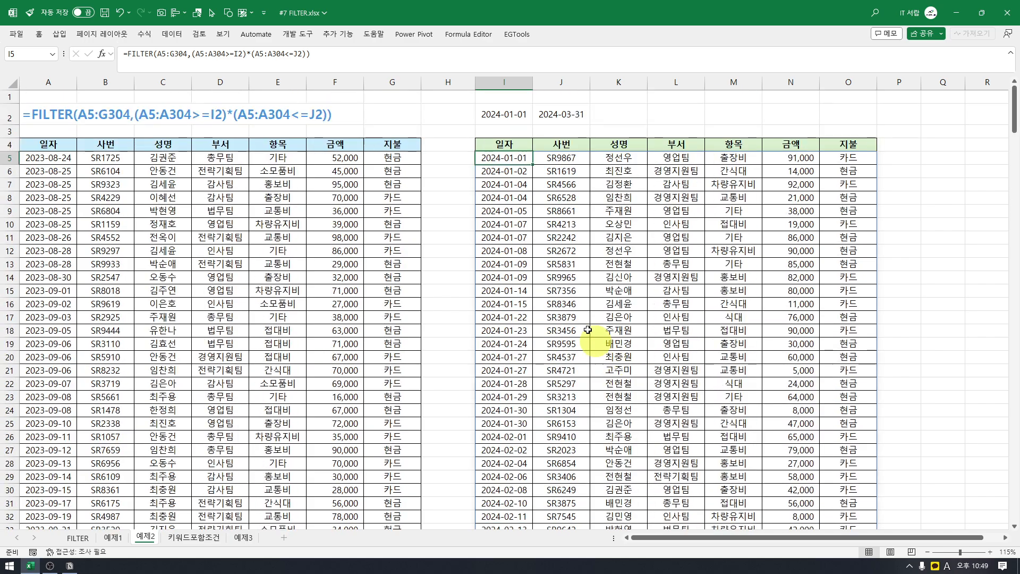
# - Test the filter with the end date in J2 set to 2024-02-28 and check the last returned rows
pyautogui.click(557, 114)
pyautogui.click(146, 54)
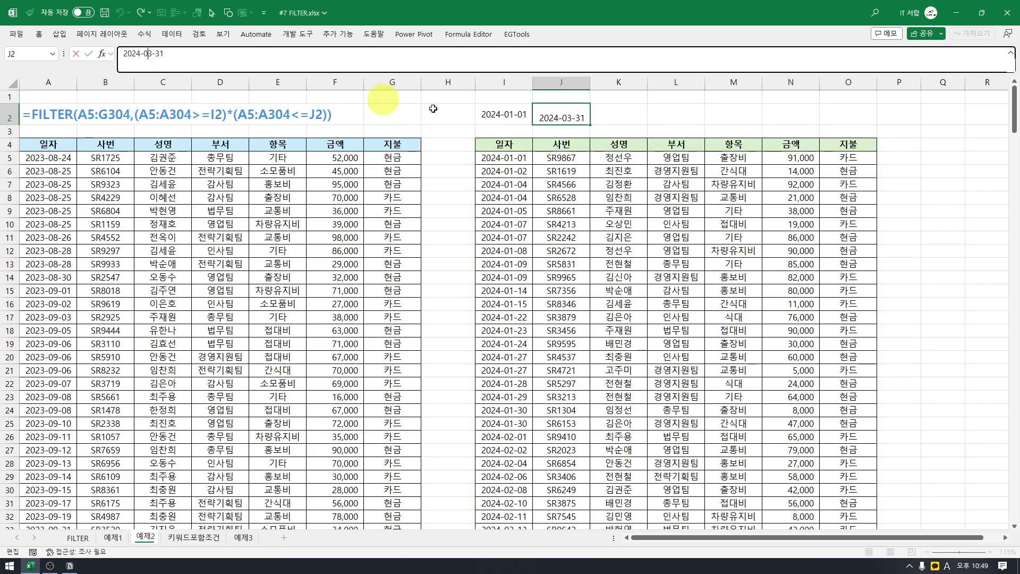
pyautogui.write('2-2')
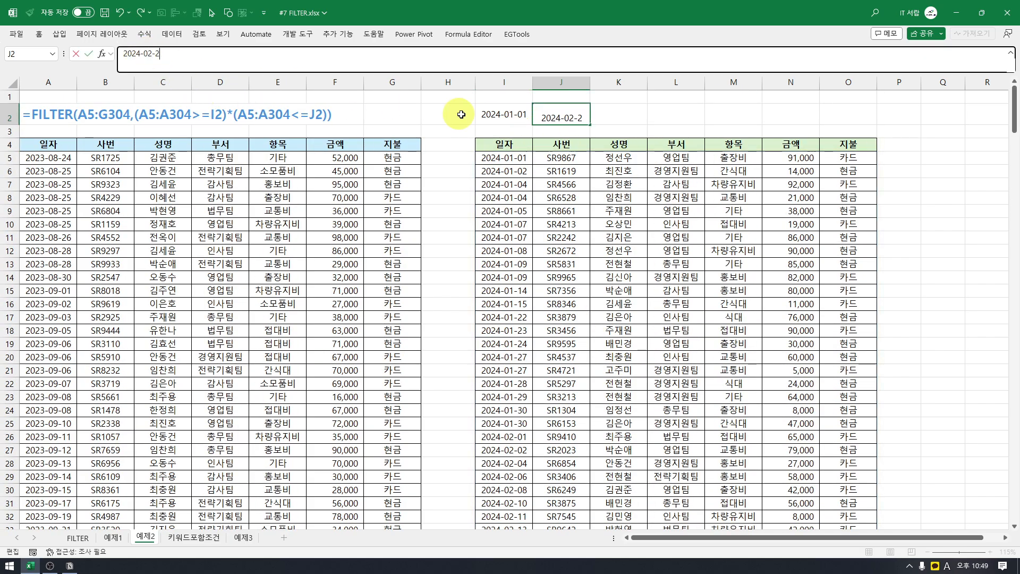
pyautogui.write('8')
pyautogui.press('Return')
pyautogui.press('Up')
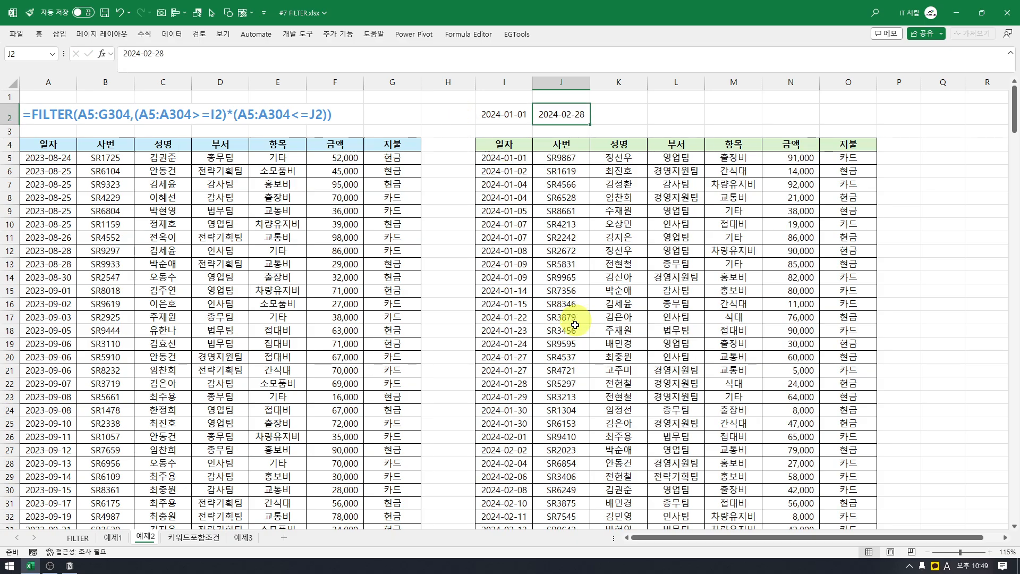
pyautogui.scroll(-8, 575, 324)
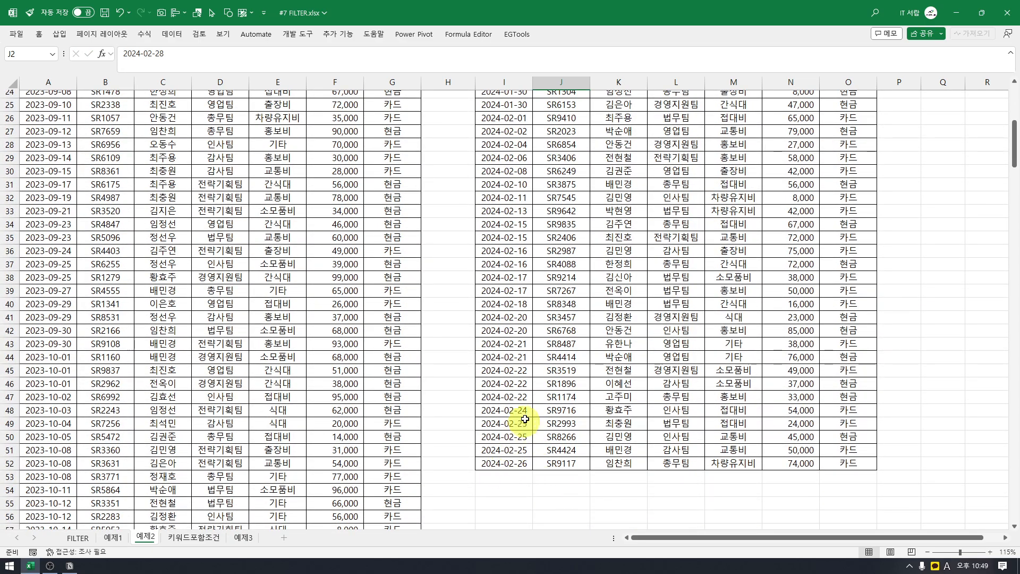
pyautogui.scroll(8, 525, 414)
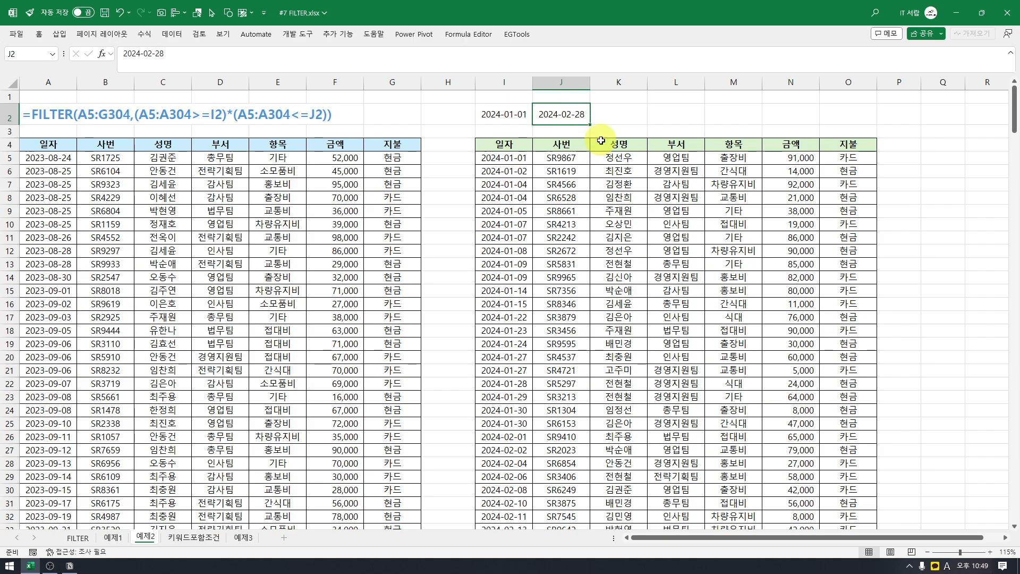
# - Copy the start date from I2 into J2 so the end date is 2024-01-01
pyautogui.hotkey('ctrl', 'z')
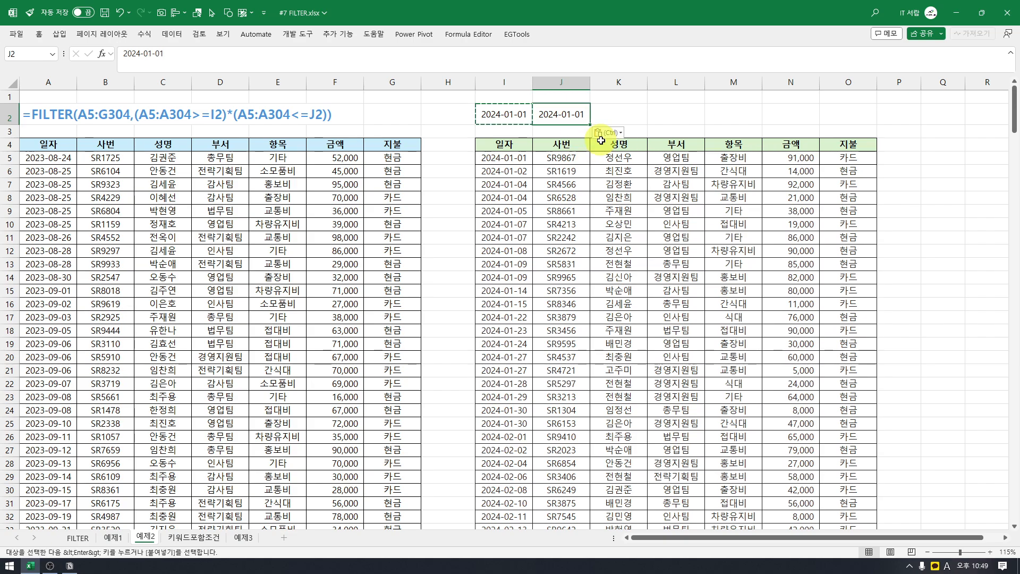
pyautogui.press('F2')
pyautogui.press('Left')
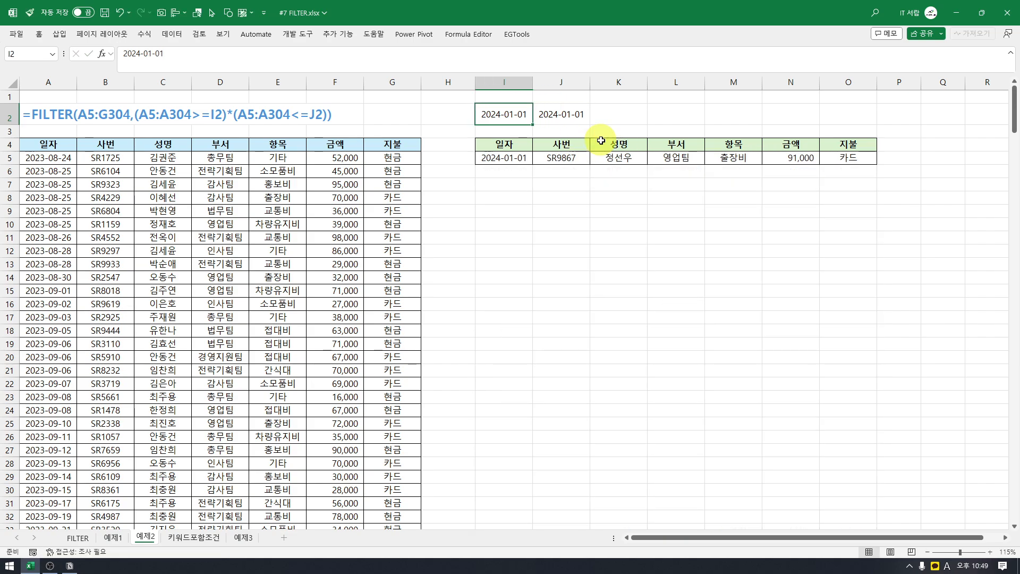
pyautogui.press('Right')
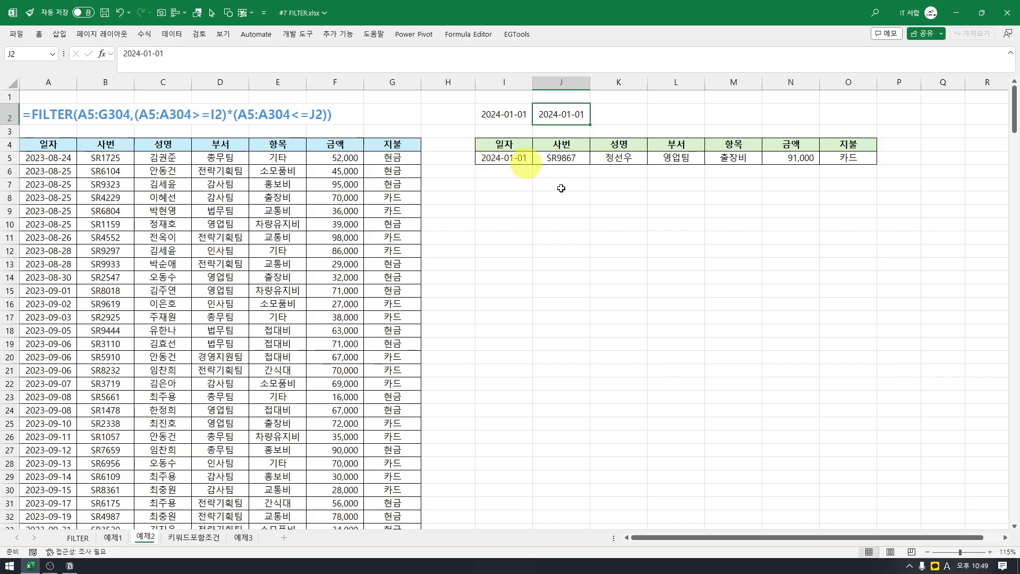
# - Set the end date in J2 to 2024-01-02
pyautogui.press('F2')
pyautogui.press('Return')
pyautogui.press('Up')
pyautogui.press('Left')
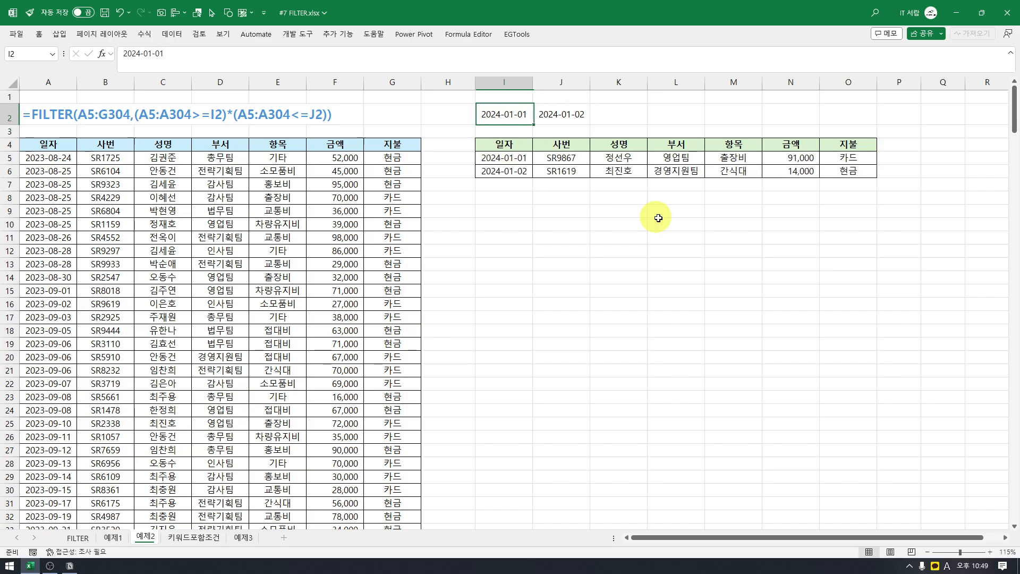
# - Compare the start and end dates in I2 and J2 with the dates in the filtered rows
pyautogui.press('Right')
pyautogui.press('Left')
pyautogui.press('Down')
pyautogui.press('Down')
pyautogui.press('Down')
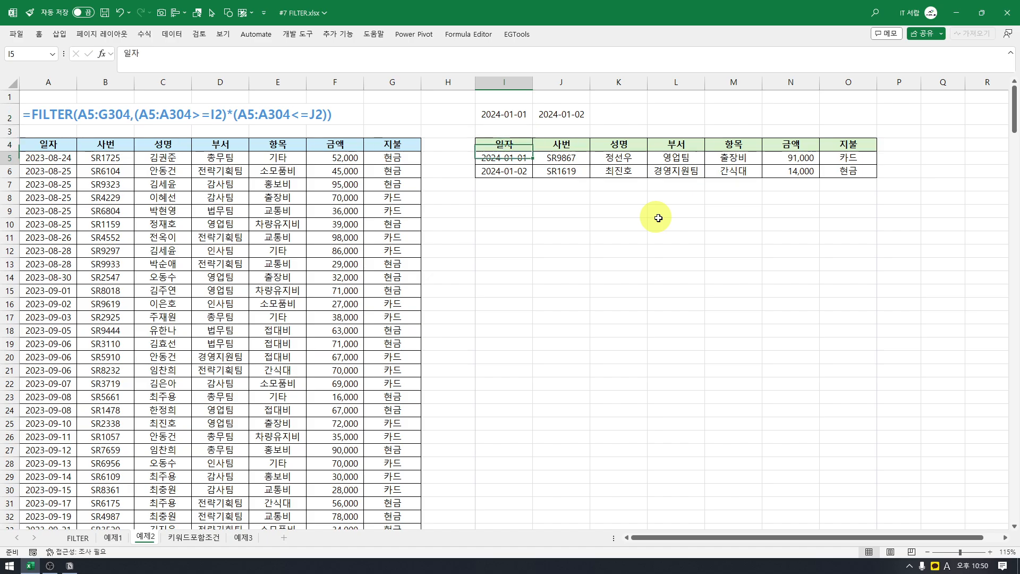
pyautogui.press('Right')
pyautogui.press('Left')
# - Test the filter with the end date in J2 set to 2024-03-31 and compare both criteria dates with the first returned row
pyautogui.press('Up')
pyautogui.press('Up')
pyautogui.press('Up')
pyautogui.press('Right')
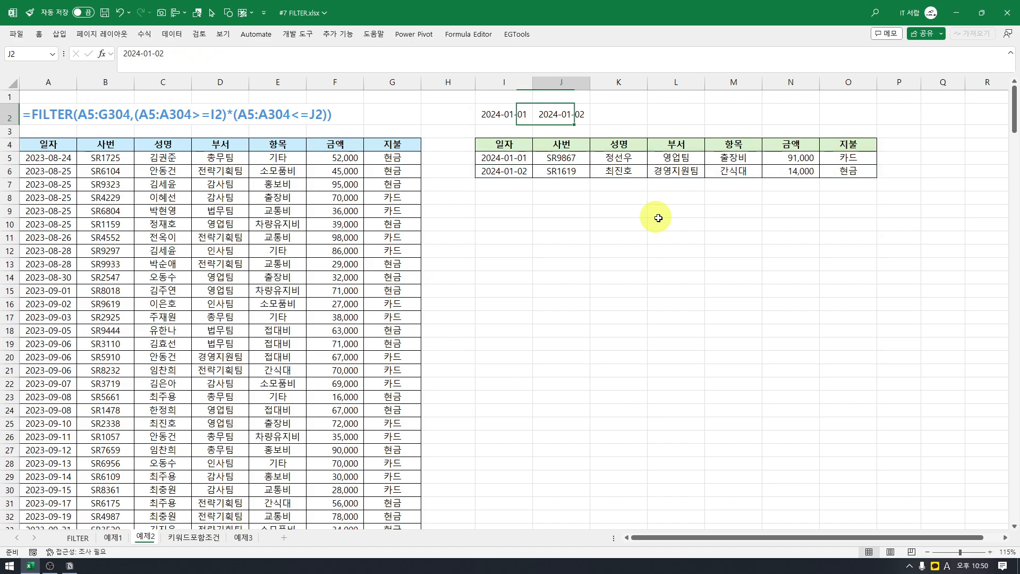
pyautogui.click(153, 55)
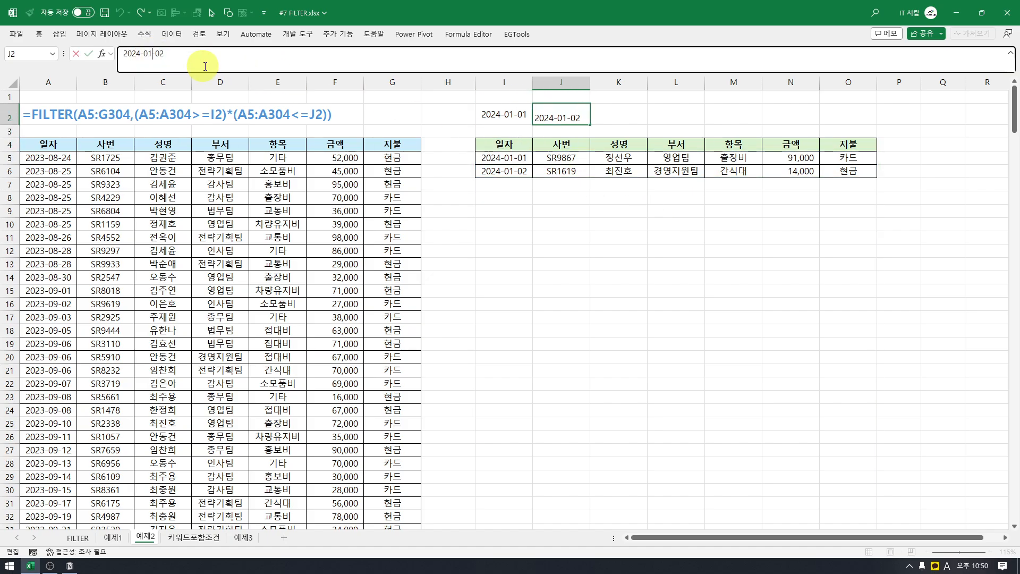
pyautogui.press('BackSpace')
pyautogui.write('3-31')
pyautogui.press('Return')
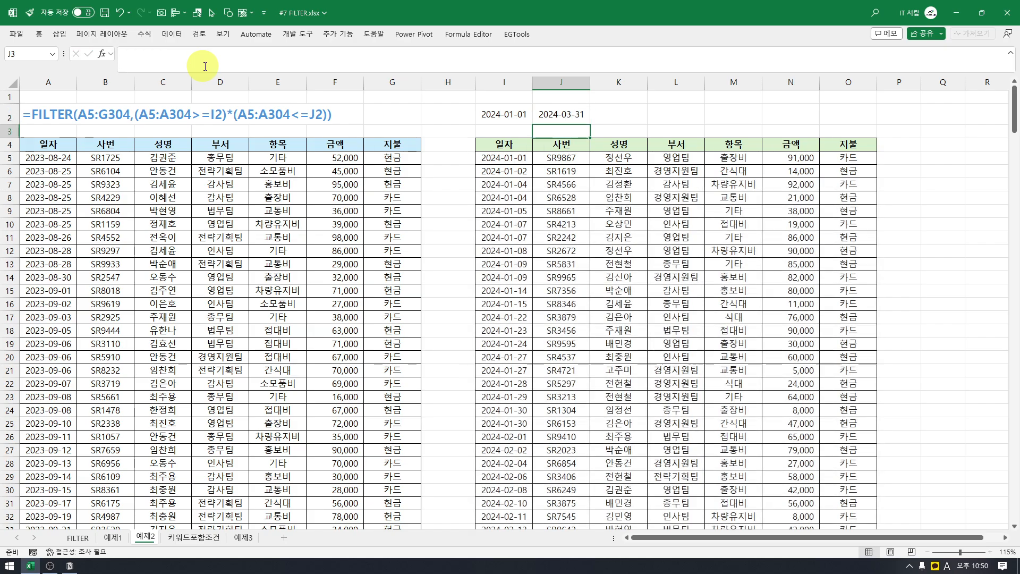
pyautogui.click(502, 119)
pyautogui.moveTo(556, 119)
pyautogui.mouseDown()
pyautogui.moveTo(502, 116)
pyautogui.moveTo(558, 117)
pyautogui.mouseUp()
pyautogui.click(497, 156)
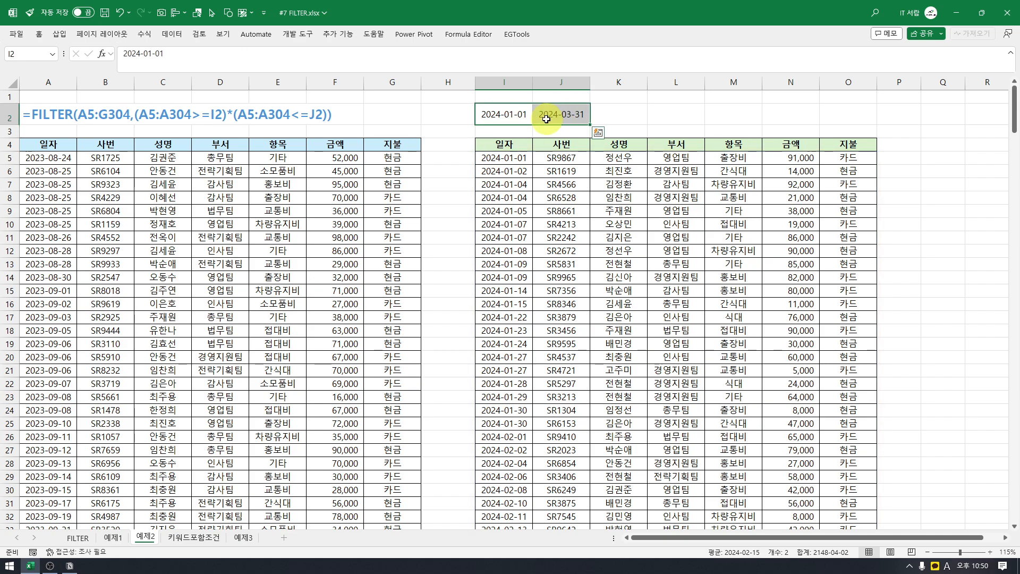
pyautogui.click(514, 156)
# - Set the end date in J2 to 2024-01-15 and check the dates of the filtered rows against the start date
pyautogui.click(506, 118)
pyautogui.click(546, 117)
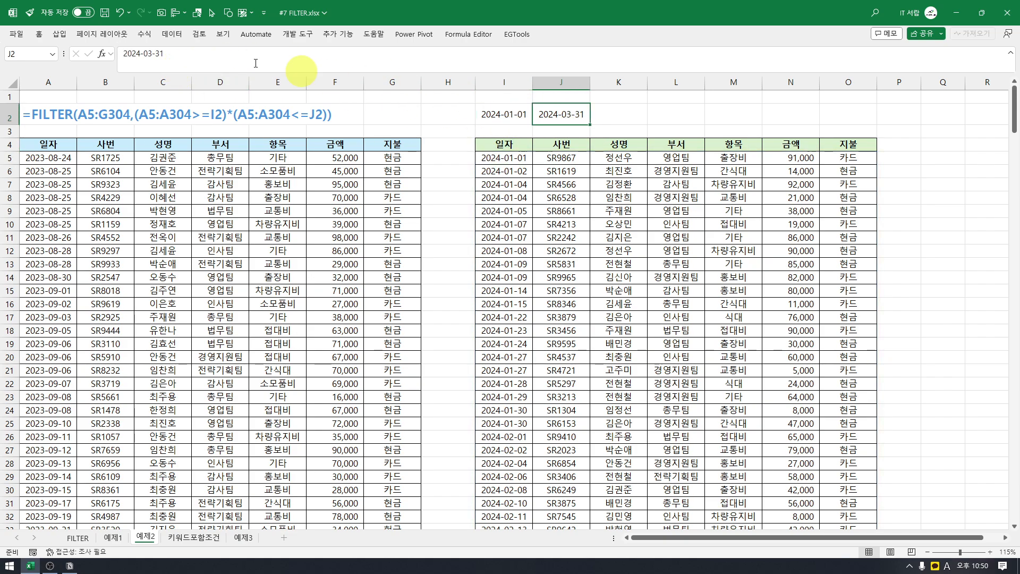
pyautogui.click(147, 54)
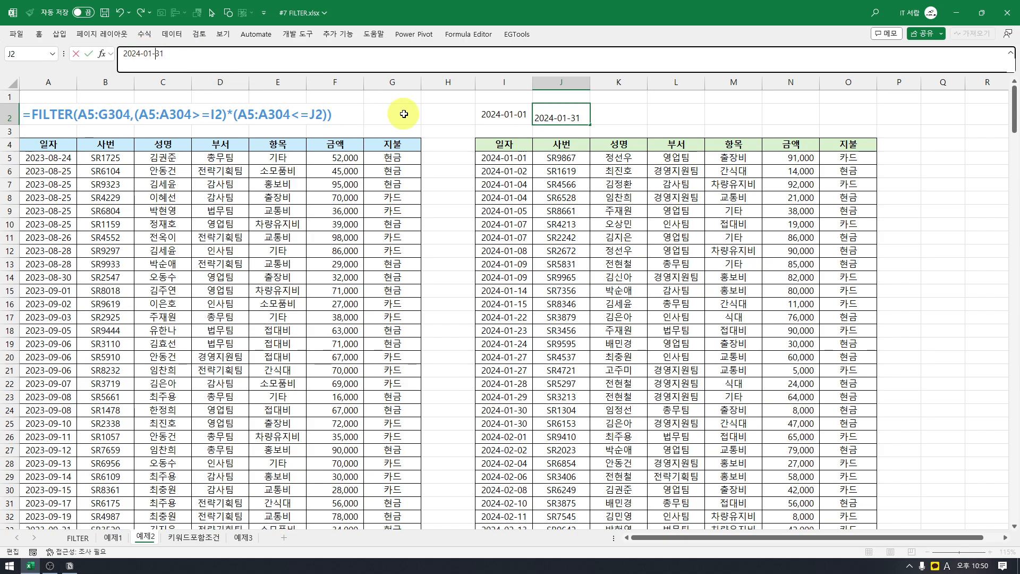
pyautogui.press('Return')
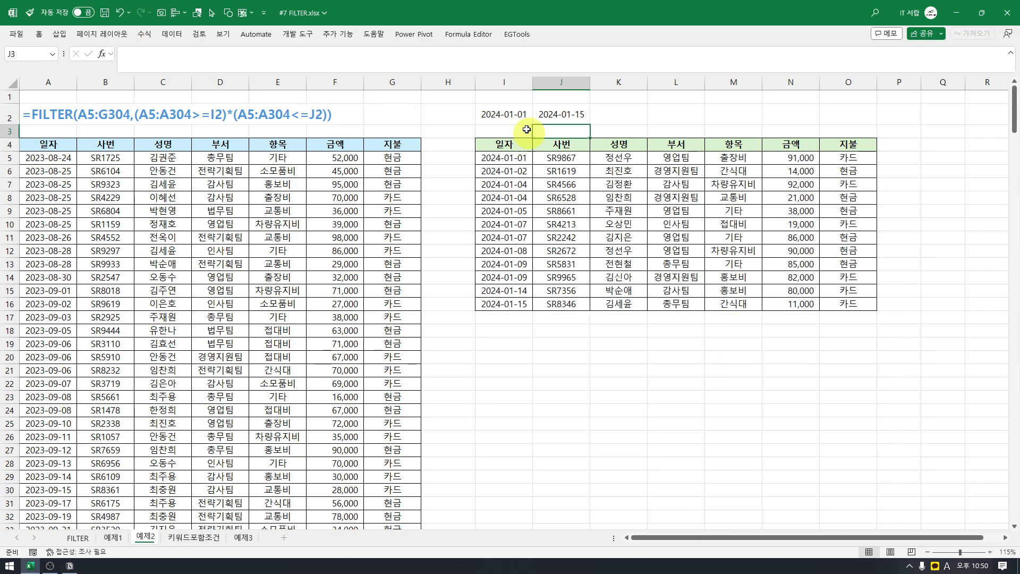
pyautogui.click(512, 111)
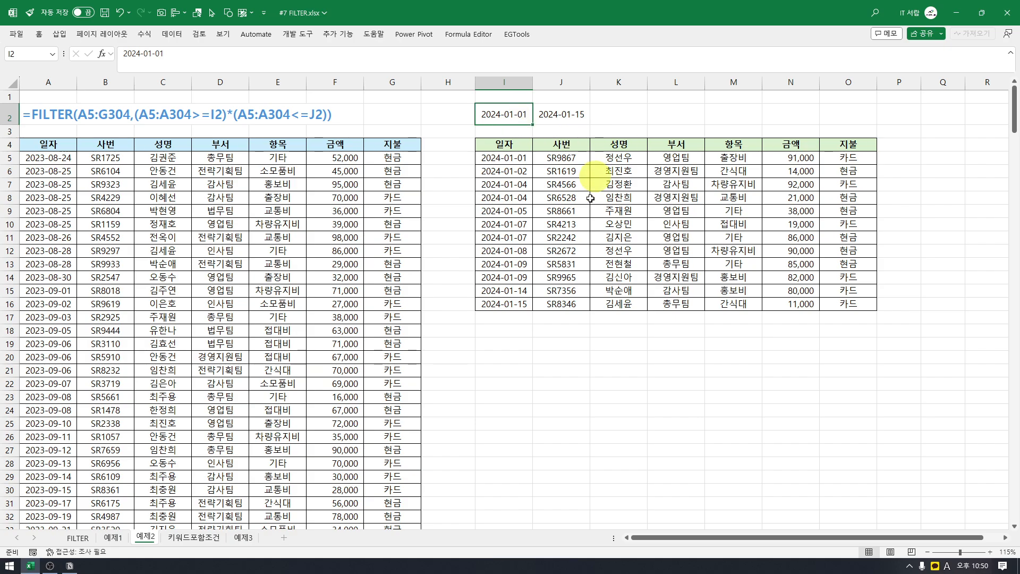
pyautogui.moveTo(511, 158); pyautogui.dragTo(522, 304)
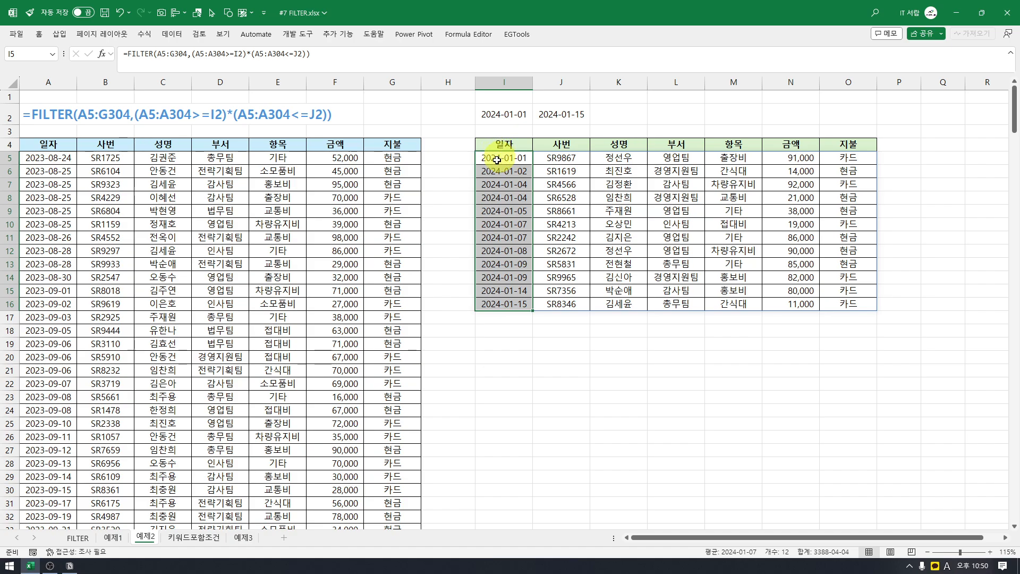
# - Extend the I5 formula with an OR condition: =FILTER(A5:G304,((A5:A304>=I2)*(A5:A304<=J2))+(E5:E304="접대비"))
pyautogui.click(300, 53)
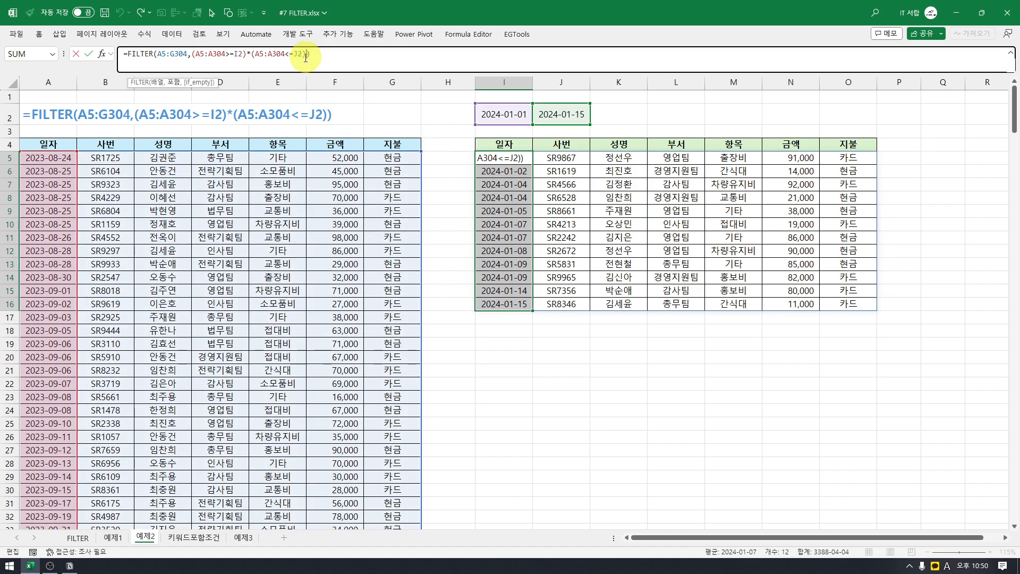
pyautogui.click(194, 55)
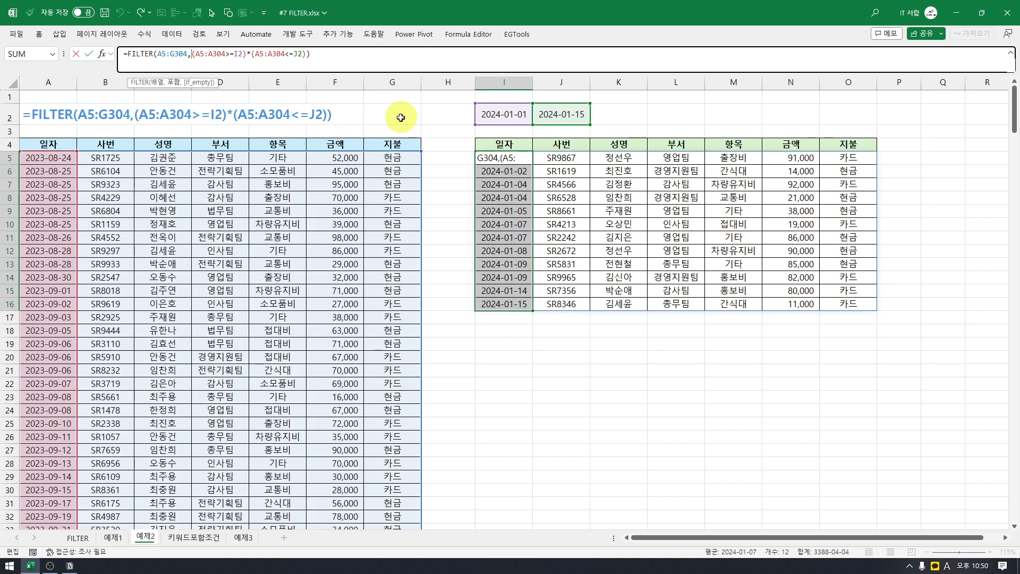
pyautogui.click(311, 54)
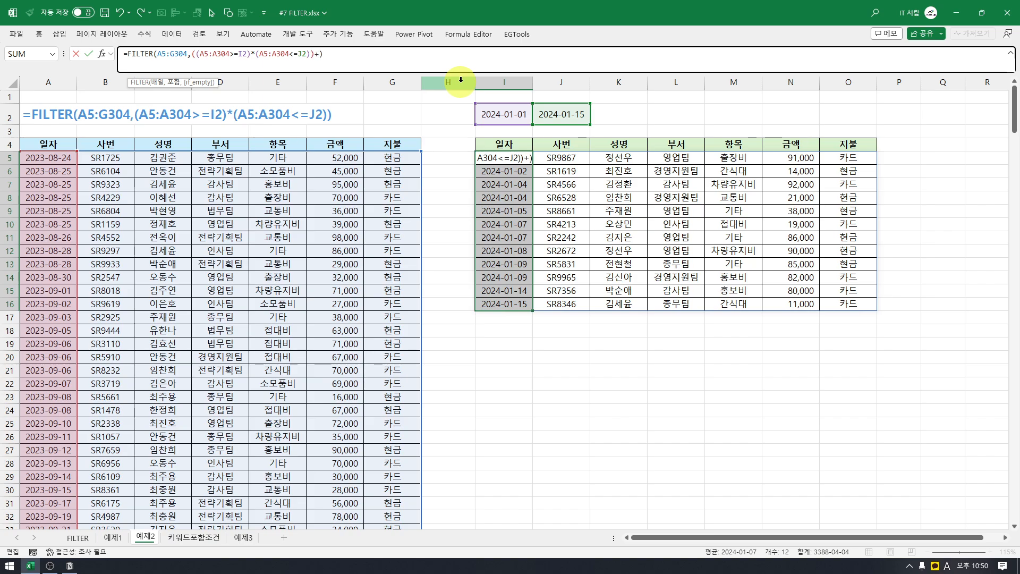
pyautogui.click(278, 158)
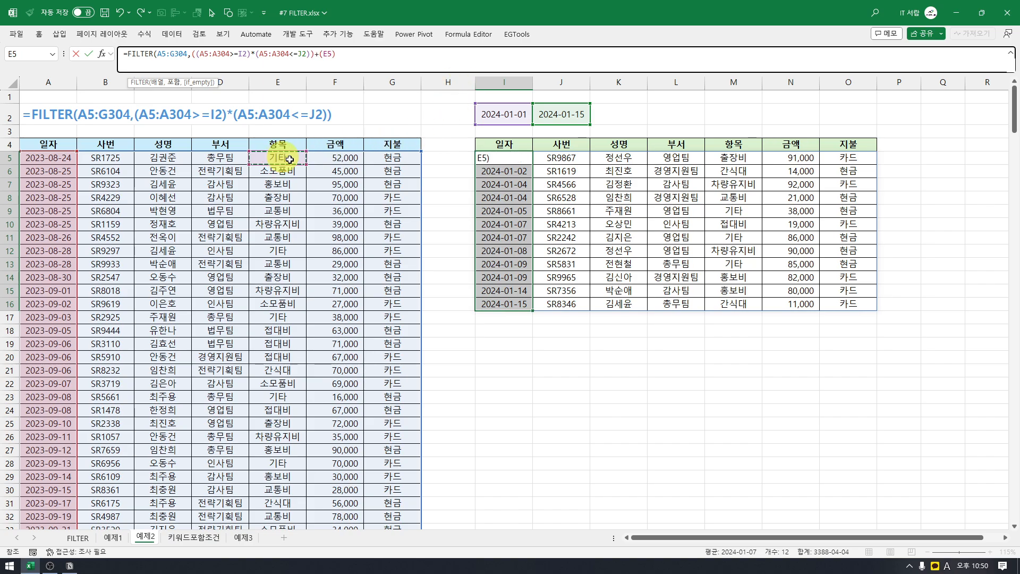
pyautogui.hotkey('ctrl', 'shift', 'Down')
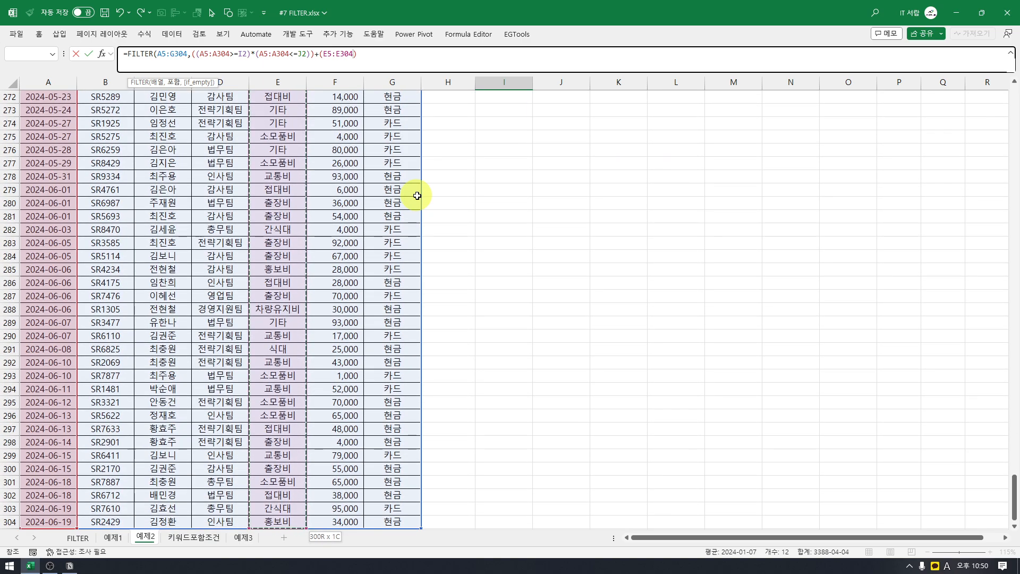
pyautogui.write('="접대비')
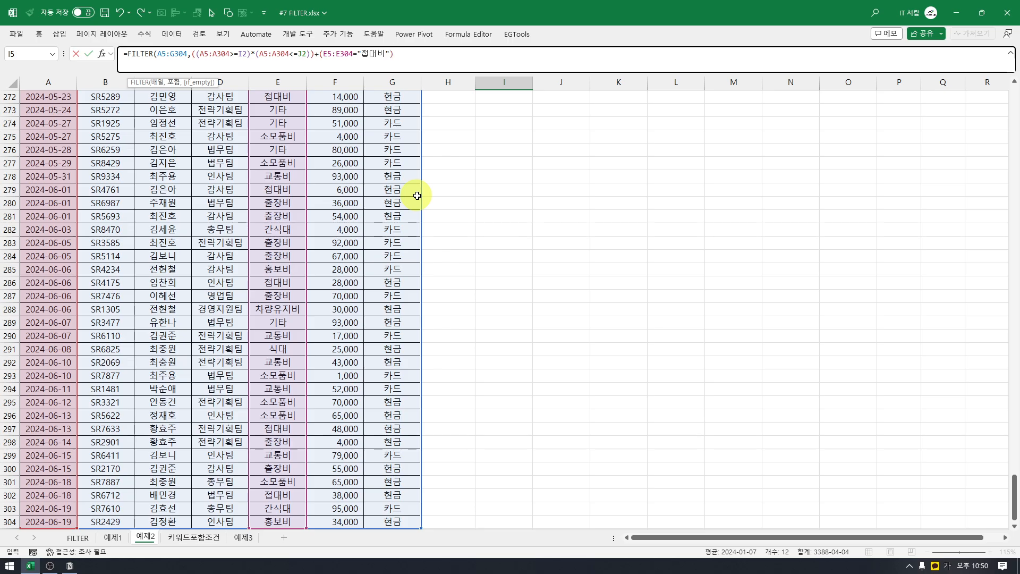
pyautogui.press('Return')
# - Review the returned rows from the top and compare their dates with the start and end dates in I2 and J2
pyautogui.press('Up')
pyautogui.press('Up')
pyautogui.press('Up')
pyautogui.press('Up')
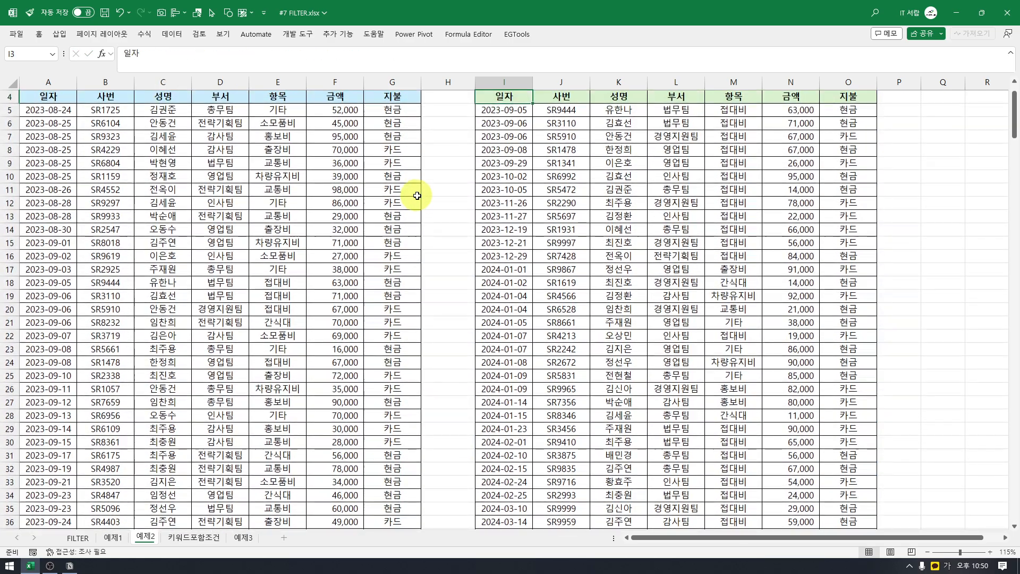
pyautogui.press('Down')
pyautogui.press('Down')
pyautogui.click(517, 105)
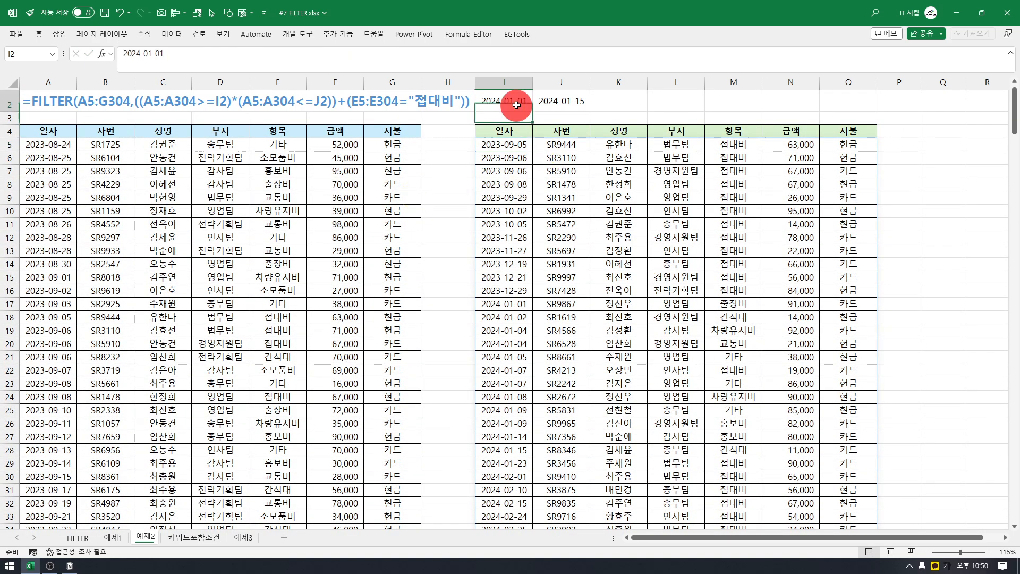
pyautogui.click(562, 101)
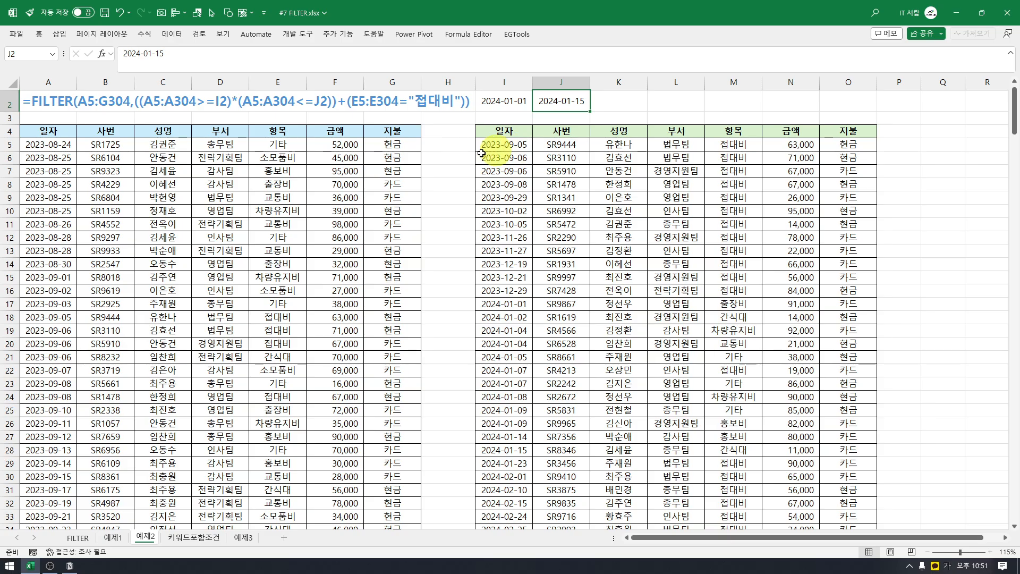
# - Examine the 항목 column across the filtered rows for 접대비 entries outside the date range and review the I5 formula
pyautogui.scroll(-7, 658, 308)
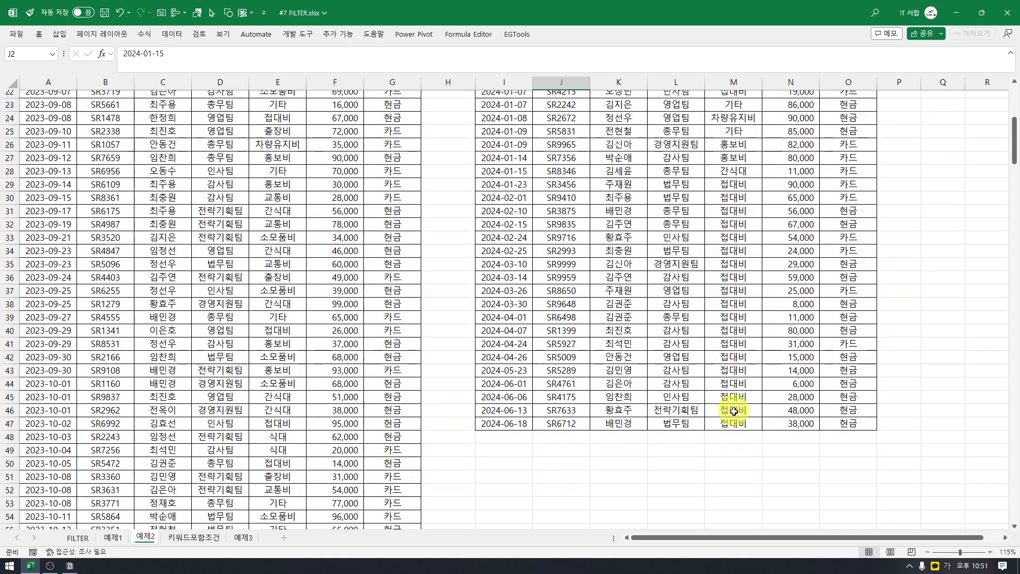
pyautogui.moveTo(733, 410); pyautogui.dragTo(734, 157)
pyautogui.scroll(5, 753, 251)
pyautogui.scroll(1, 753, 251)
pyautogui.moveTo(733, 96); pyautogui.dragTo(734, 227)
pyautogui.scroll(2, 460, 139)
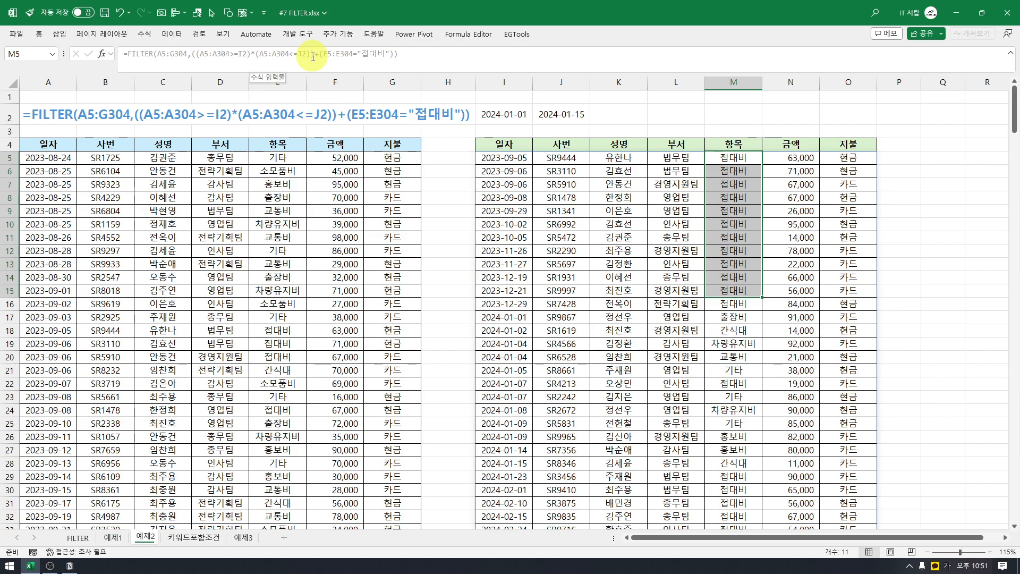
pyautogui.moveTo(509, 156); pyautogui.dragTo(657, 307)
pyautogui.moveTo(697, 334); pyautogui.dragTo(849, 453)
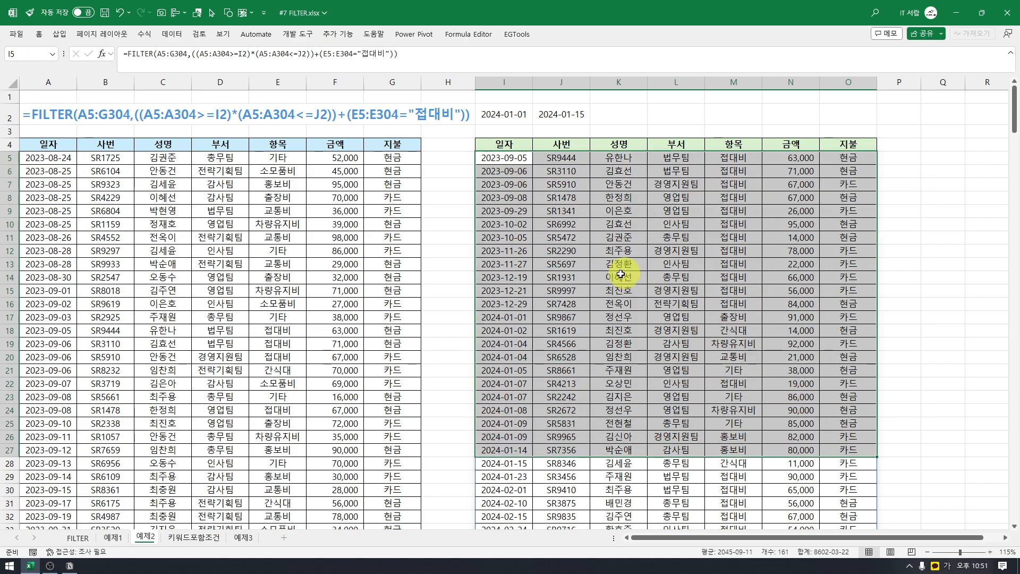
pyautogui.click(519, 187)
pyautogui.click(517, 158)
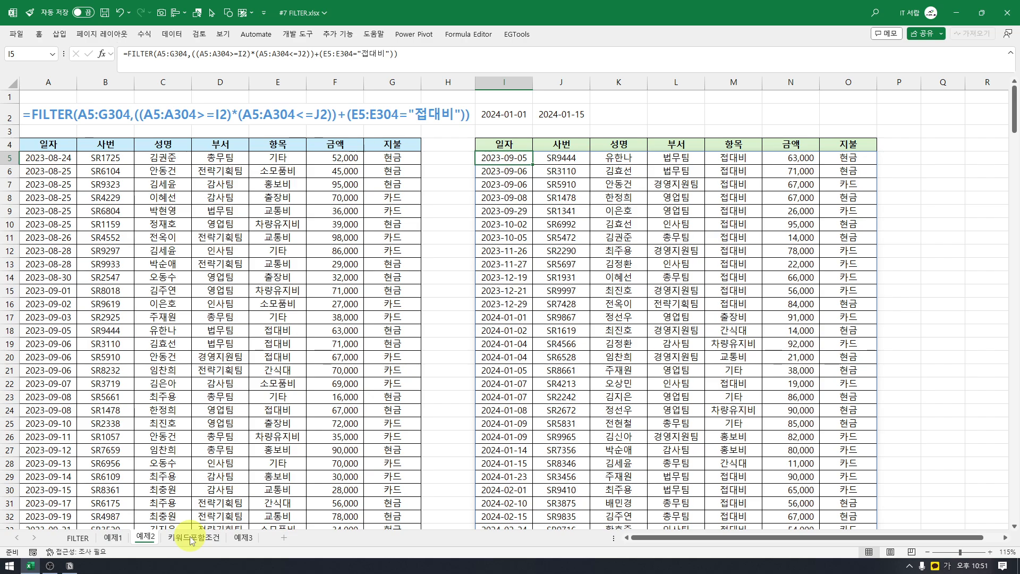
# - Open the 키워드포함조건 sheet and recalculate the random text formula in A5 several times
pyautogui.click(191, 539)
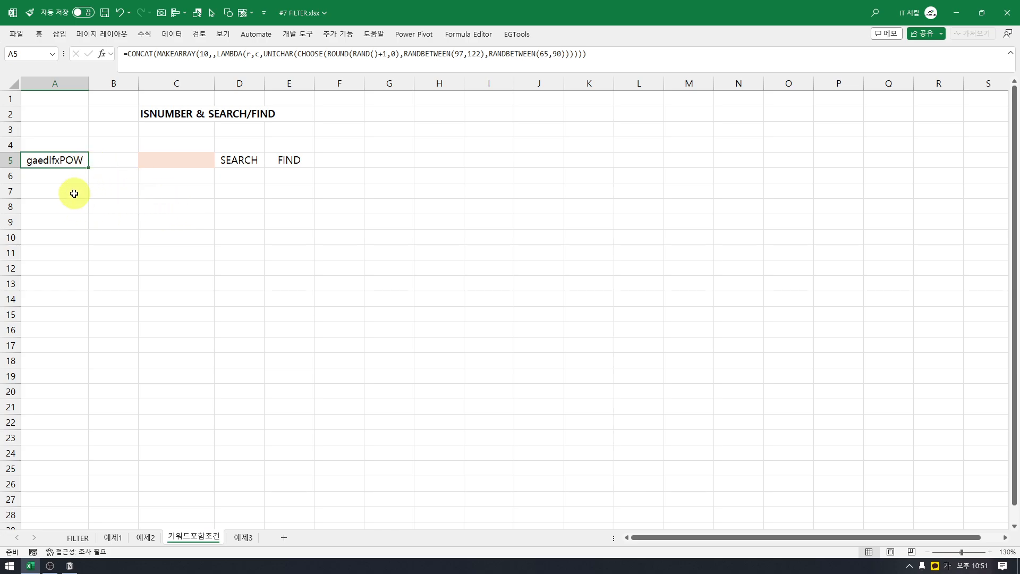
pyautogui.press('F9')
pyautogui.press('F9')
pyautogui.press('F9')
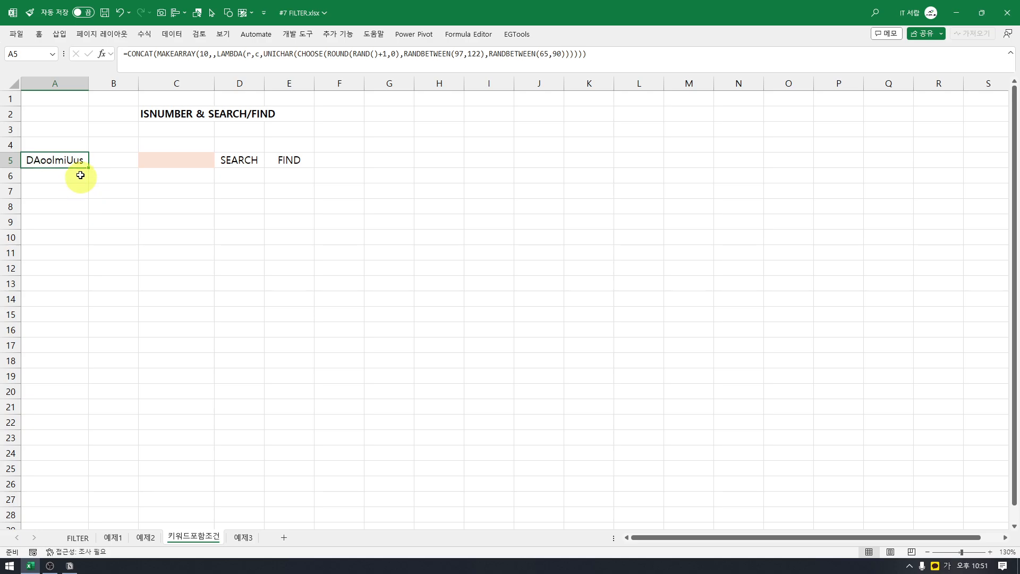
pyautogui.press('F9')
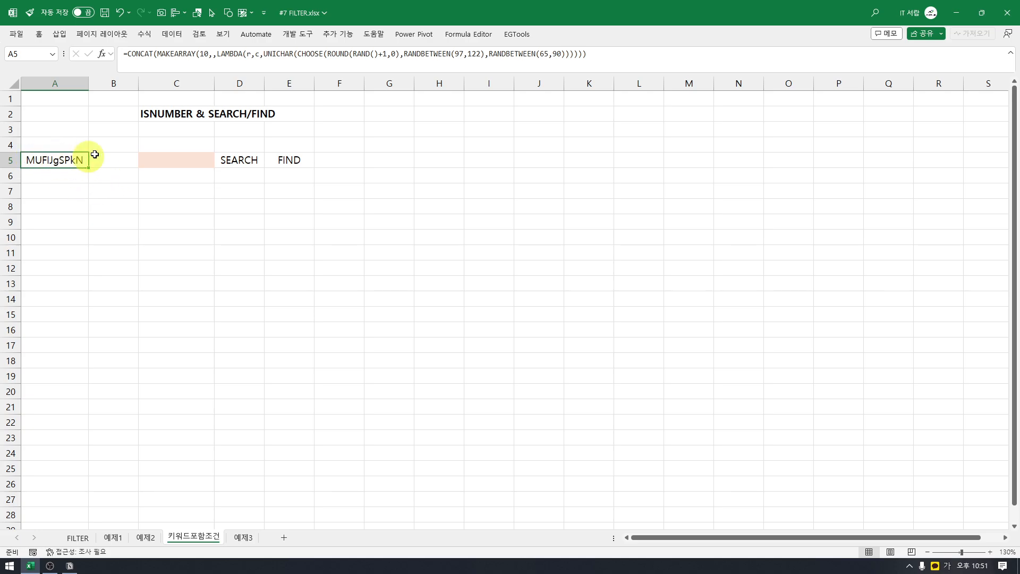
# - Copy the random text formula from A5 into C6:C18 and convert the copied cells to fixed values
pyautogui.hotkey('ctrl', 'c')
pyautogui.moveTo(185, 177); pyautogui.dragTo(199, 354)
pyautogui.hotkey('ctrl', 'v')
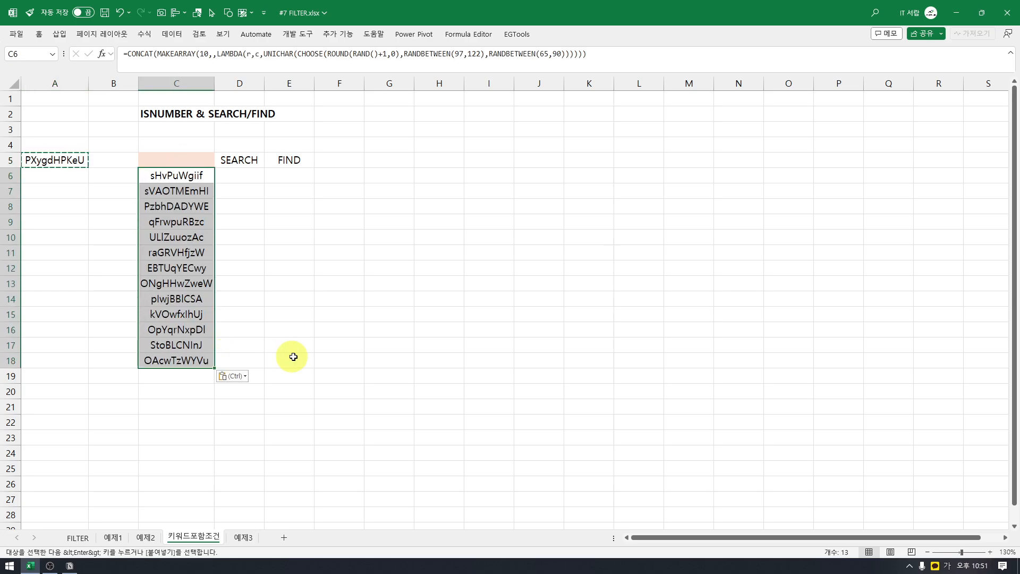
pyautogui.hotkey('ctrl', 'c')
pyautogui.hotkey('ctrl', 'alt', 'v')
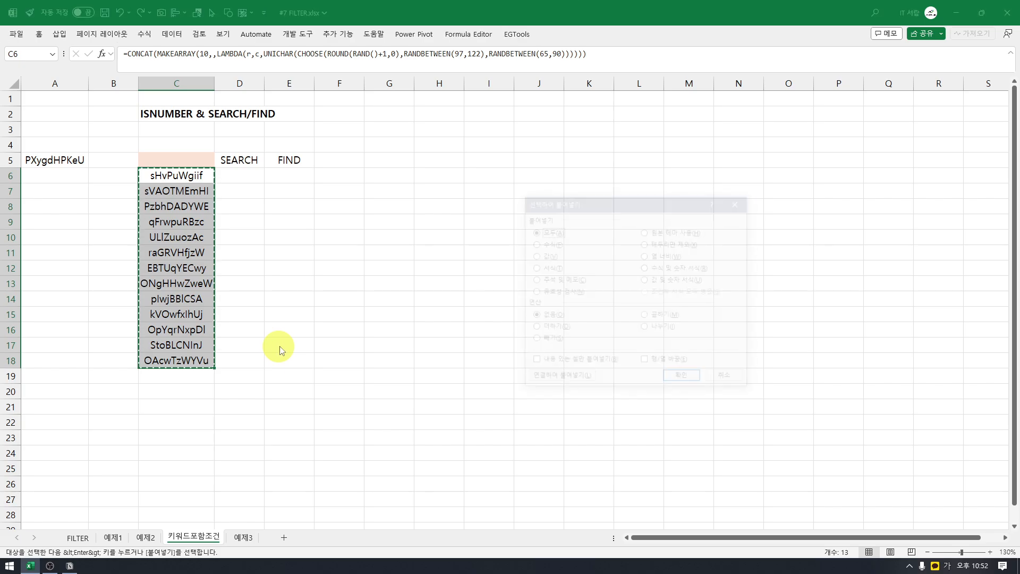
pyautogui.press('v')
pyautogui.press('Return')
pyautogui.press('Escape')
# - Enter the search keyword A in the shaded cell C5 above the random text list
pyautogui.press('Right')
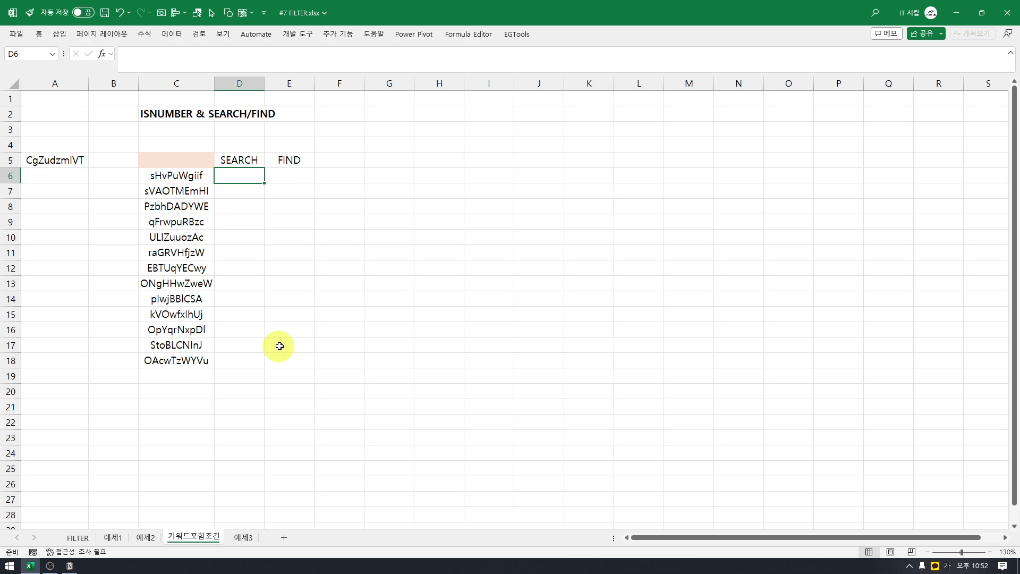
pyautogui.press('Up')
pyautogui.press('Left')
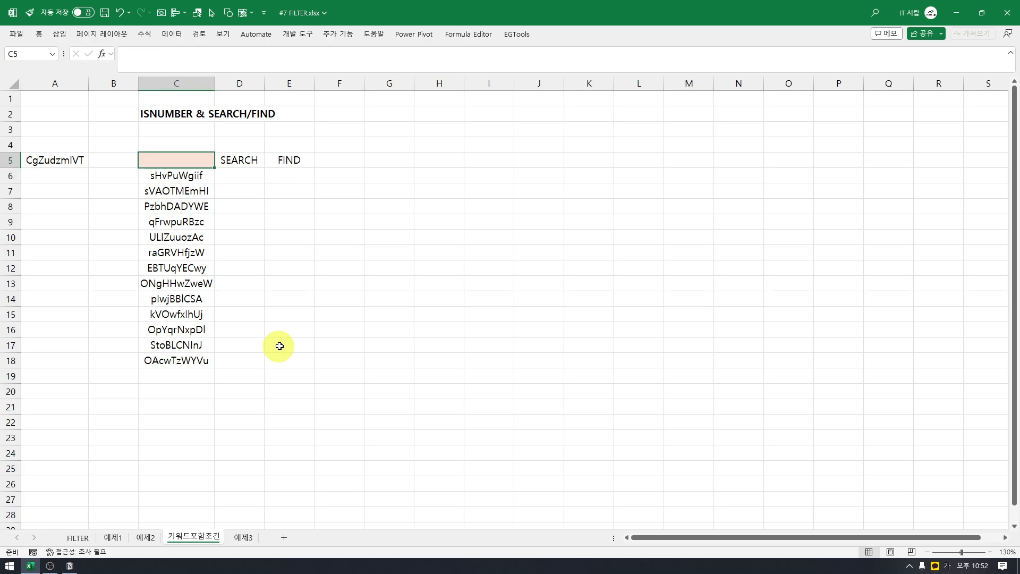
pyautogui.write('ㅁ')
pyautogui.press('Return')
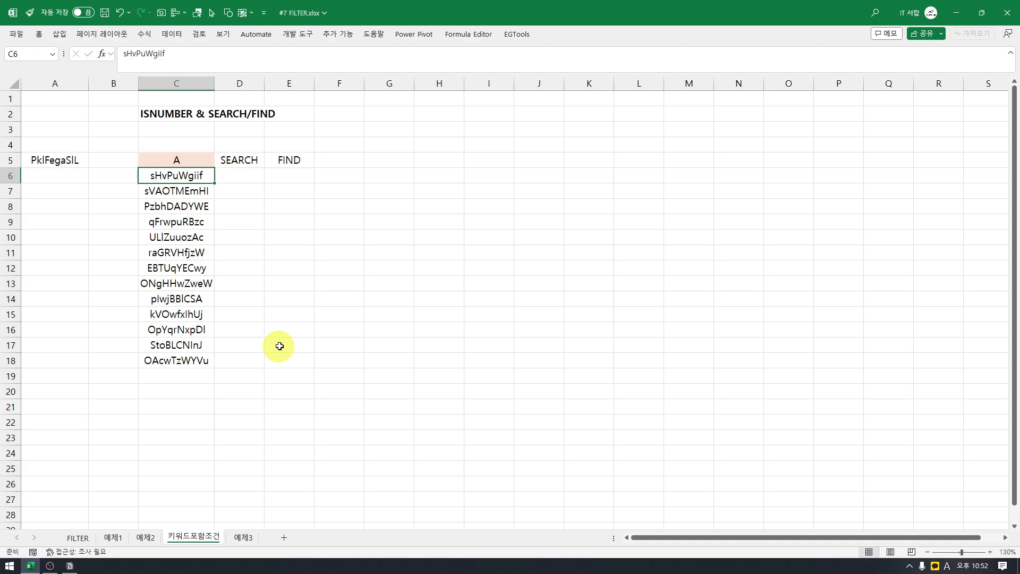
pyautogui.press('Right')
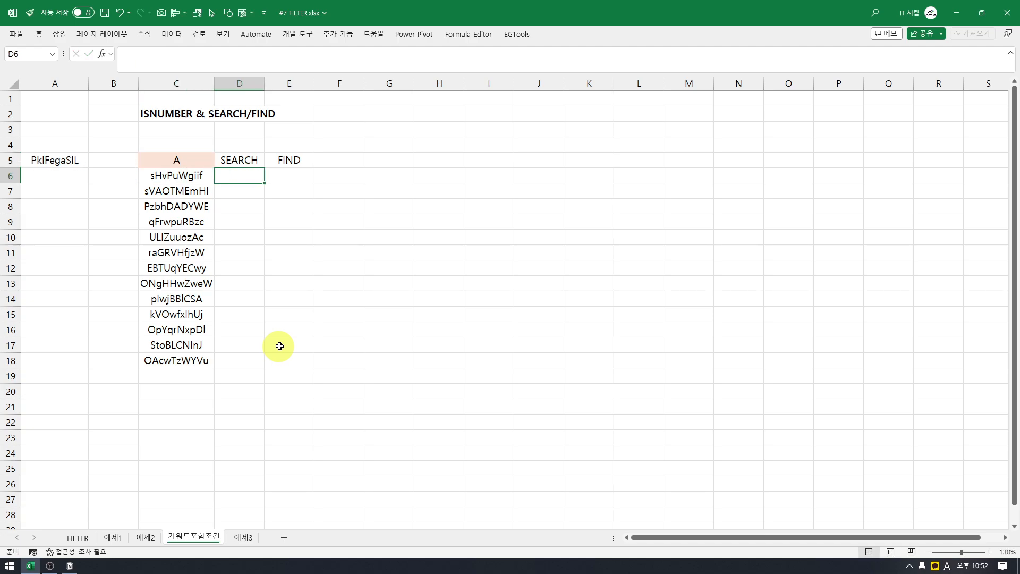
pyautogui.press('Left')
pyautogui.press('Up')
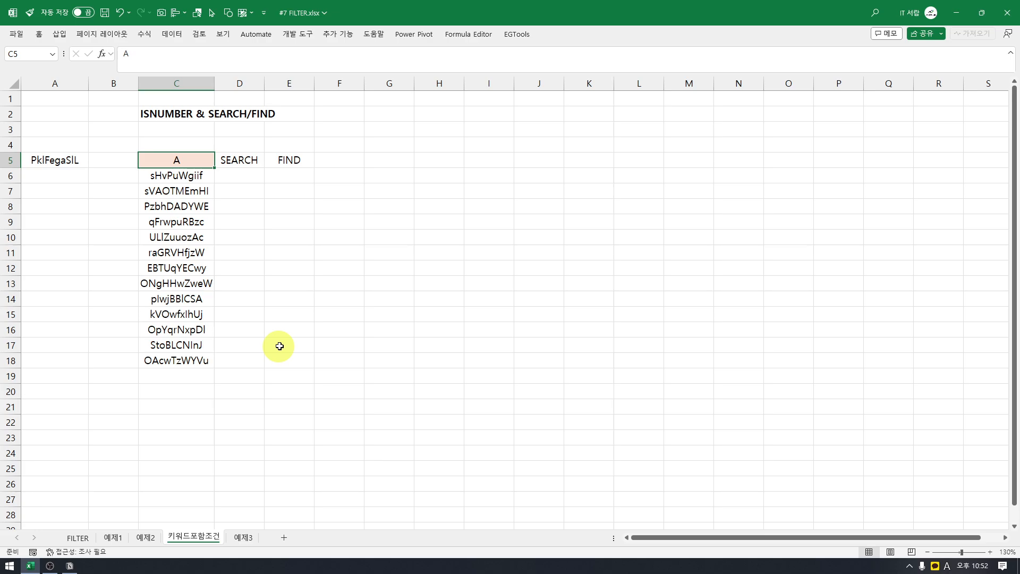
# - Enter a SEARCH formula in D6 that looks for keyword C5 within text C6: =SEARCH(C5,C6)
pyautogui.press('Down')
pyautogui.press('Right')
pyautogui.write('=s')
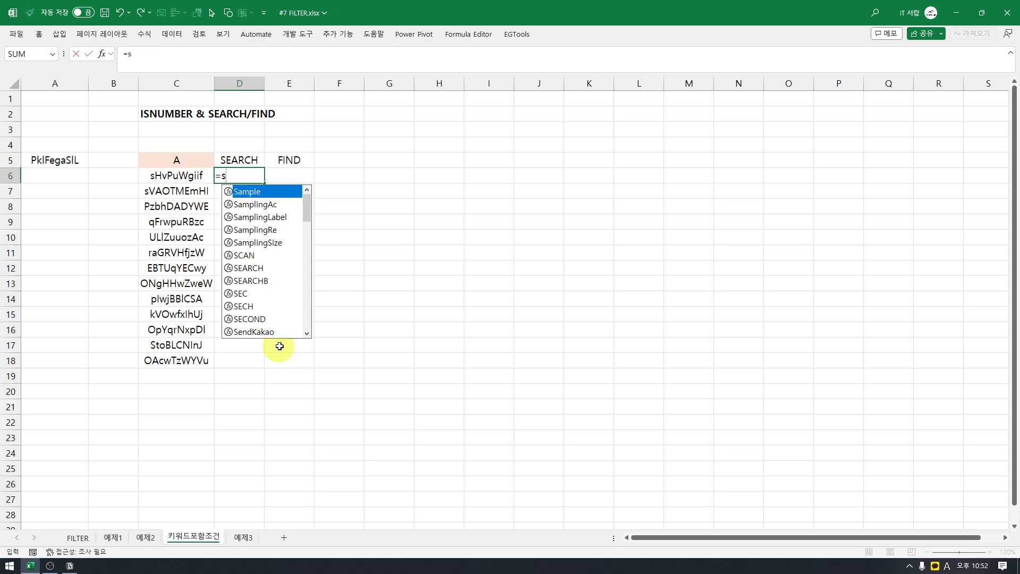
pyautogui.press('BackSpace')
pyautogui.write('se')
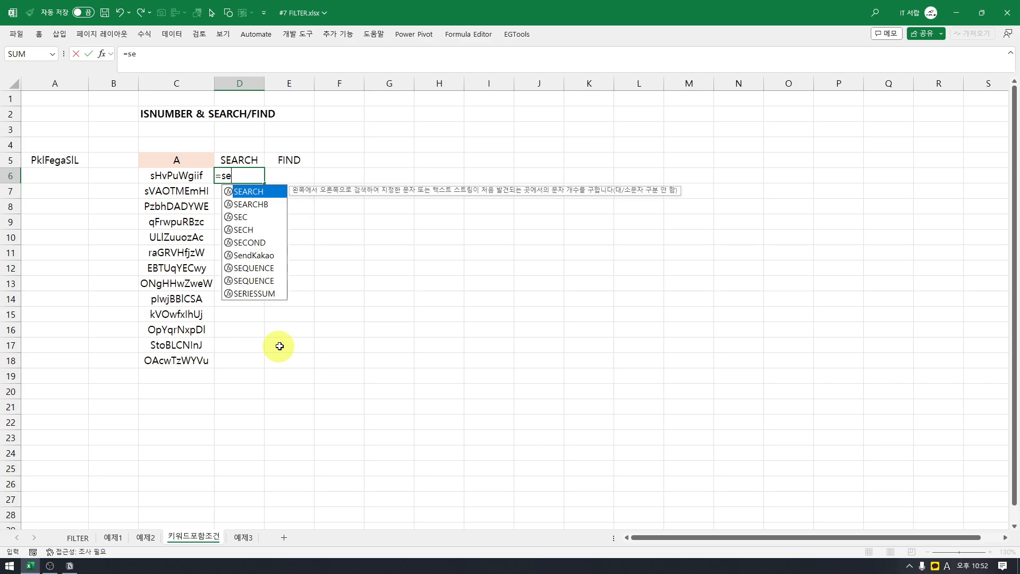
pyautogui.press('Tab')
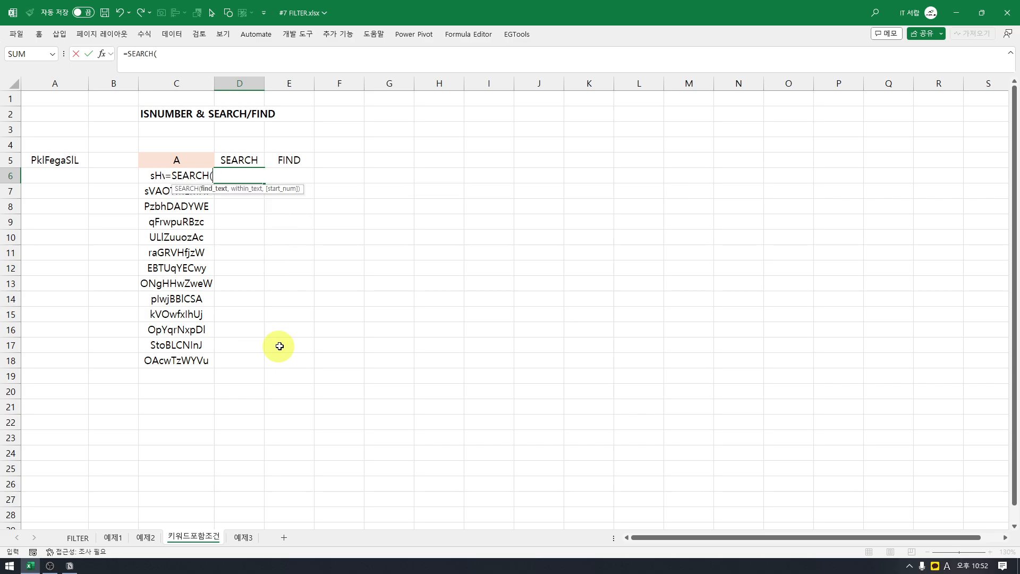
pyautogui.press('Left')
pyautogui.press('Up')
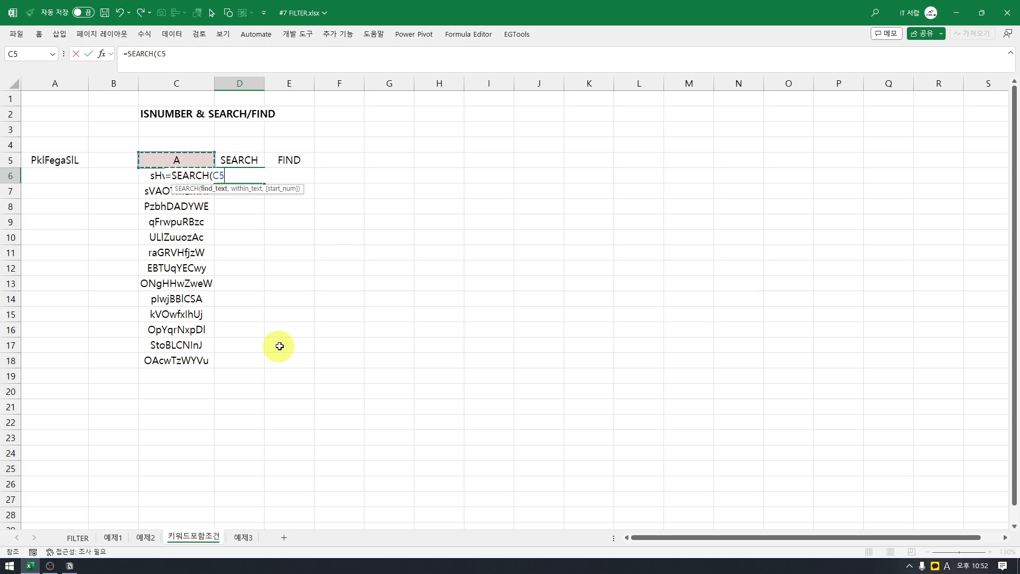
pyautogui.write(',')
pyautogui.press('Left')
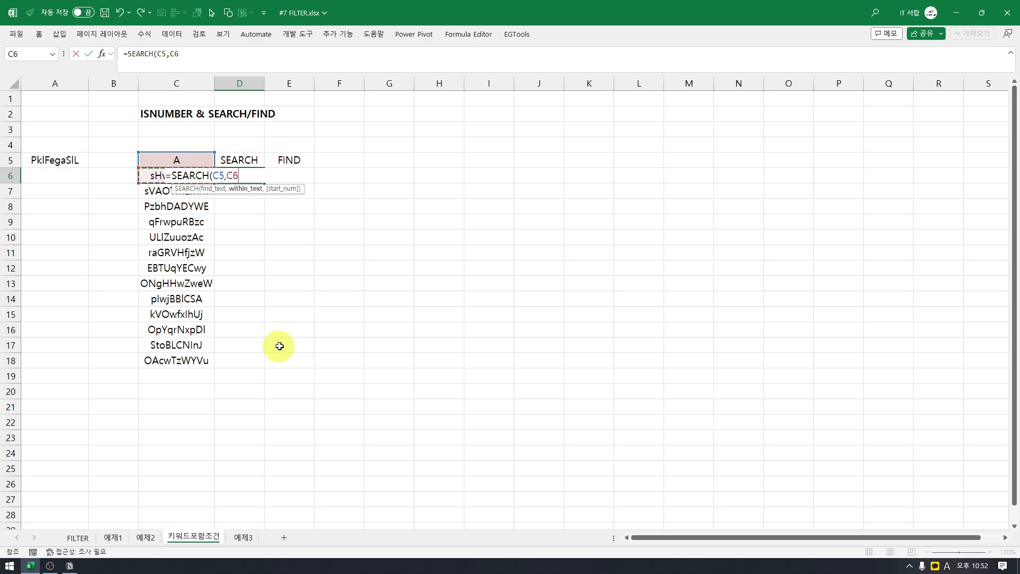
pyautogui.press('Return')
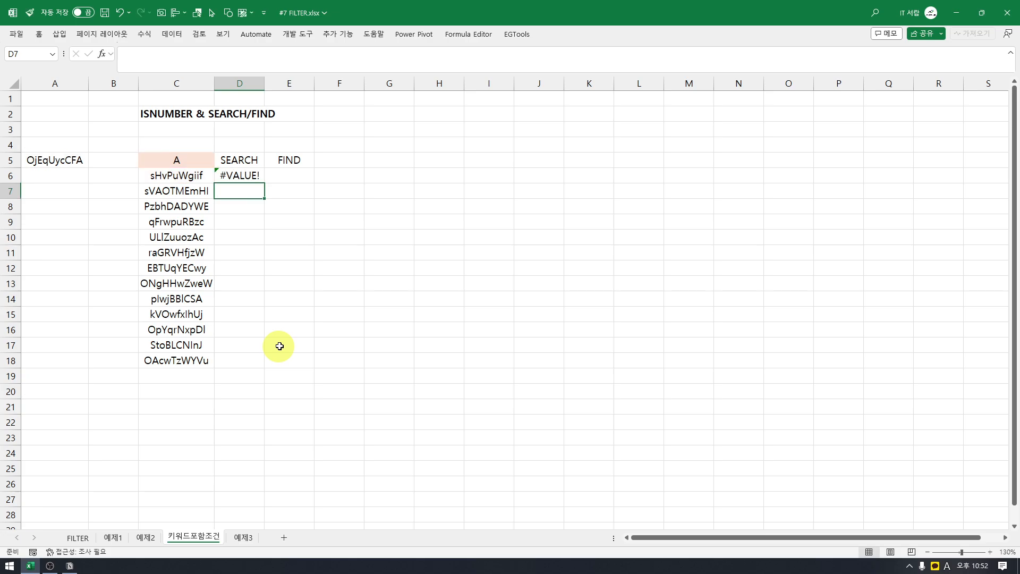
# - Fill the SEARCH formula from D6 down through D18 with the relative C5 reference
pyautogui.press('Up')
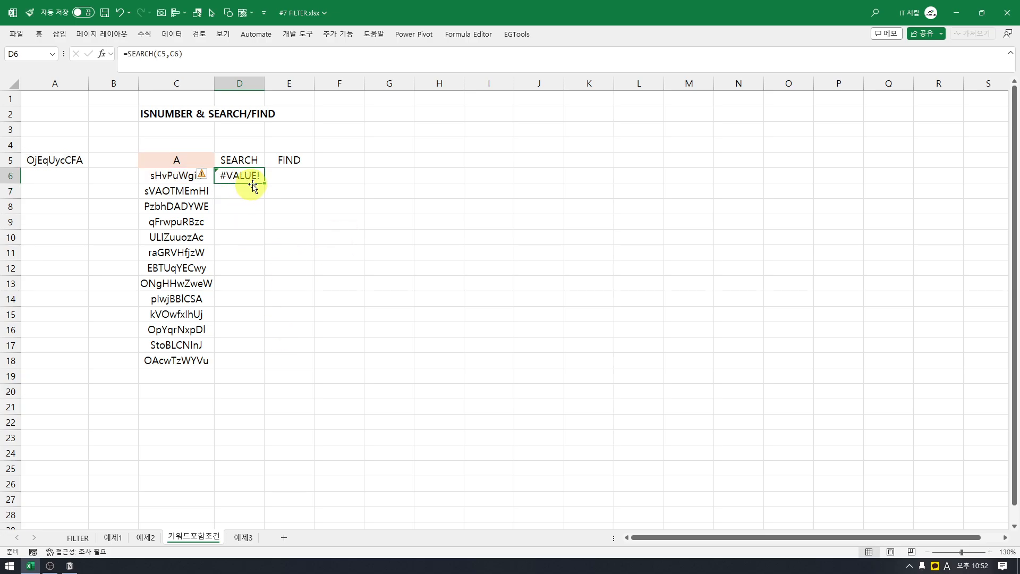
pyautogui.moveTo(264, 183); pyautogui.dragTo(266, 365)
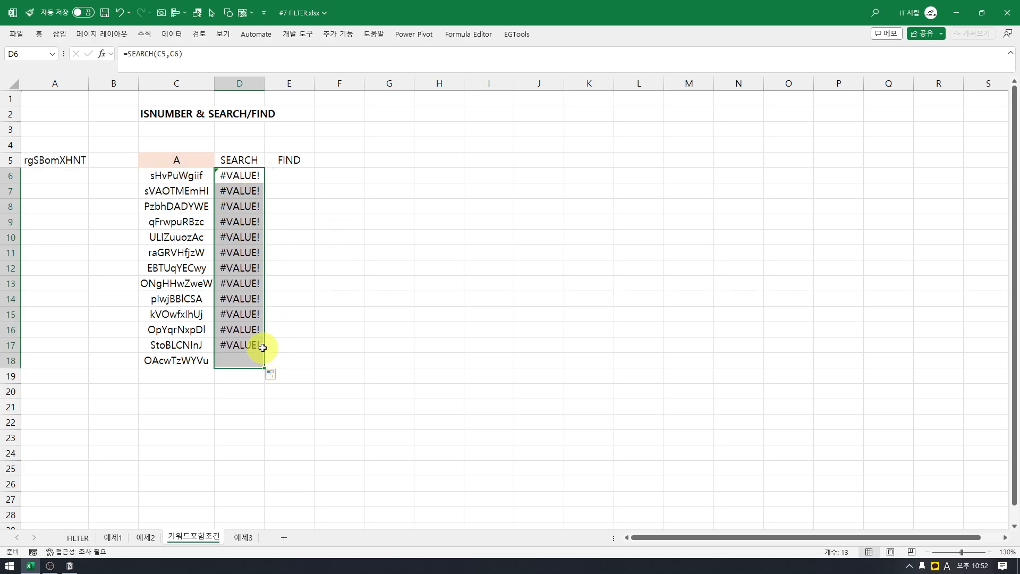
pyautogui.click(260, 342)
pyautogui.click(242, 187)
pyautogui.click(242, 179)
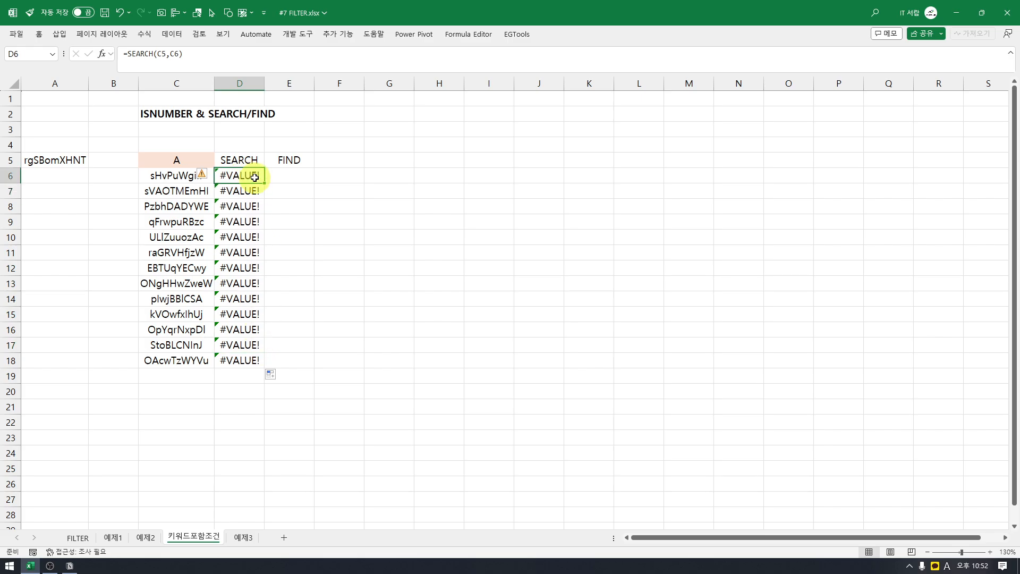
# - Make the keyword reference in D6 absolute as $C$5 and fill the SEARCH formula down through D18
pyautogui.doubleClick(254, 176)
pyautogui.doubleClick(219, 177)
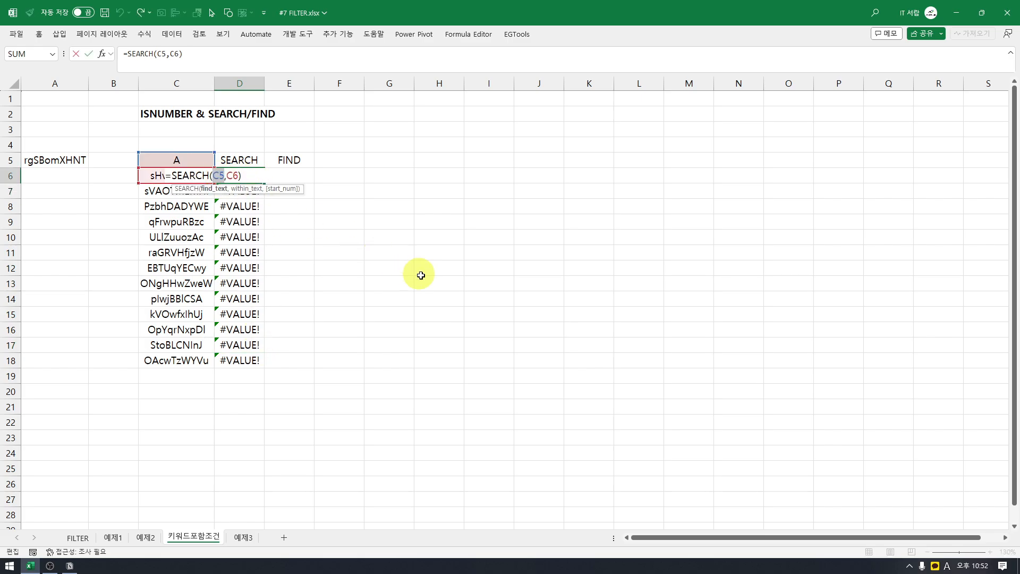
pyautogui.press('F4')
pyautogui.press('Return')
pyautogui.press('Up')
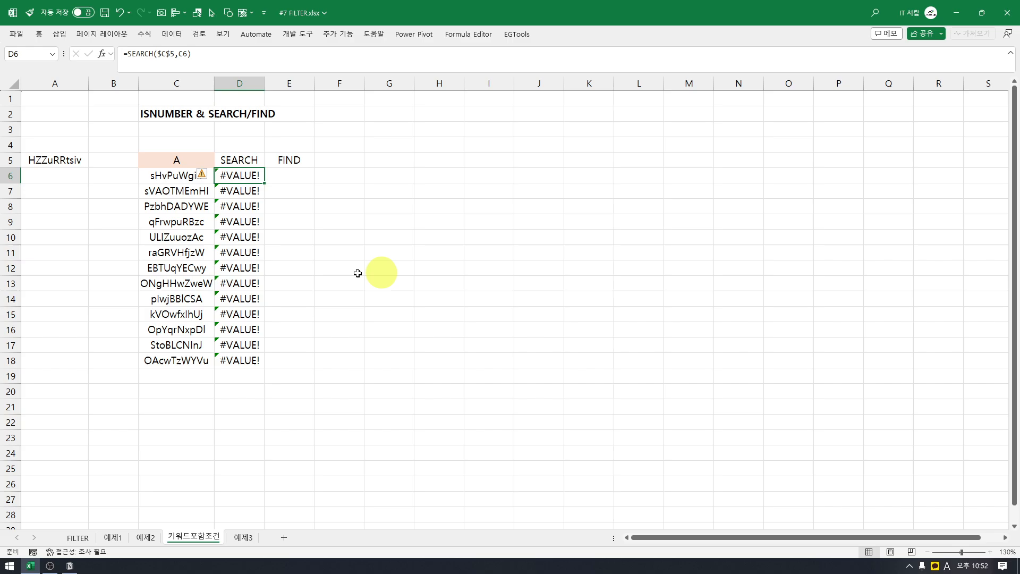
pyautogui.doubleClick(263, 184)
pyautogui.click(261, 180)
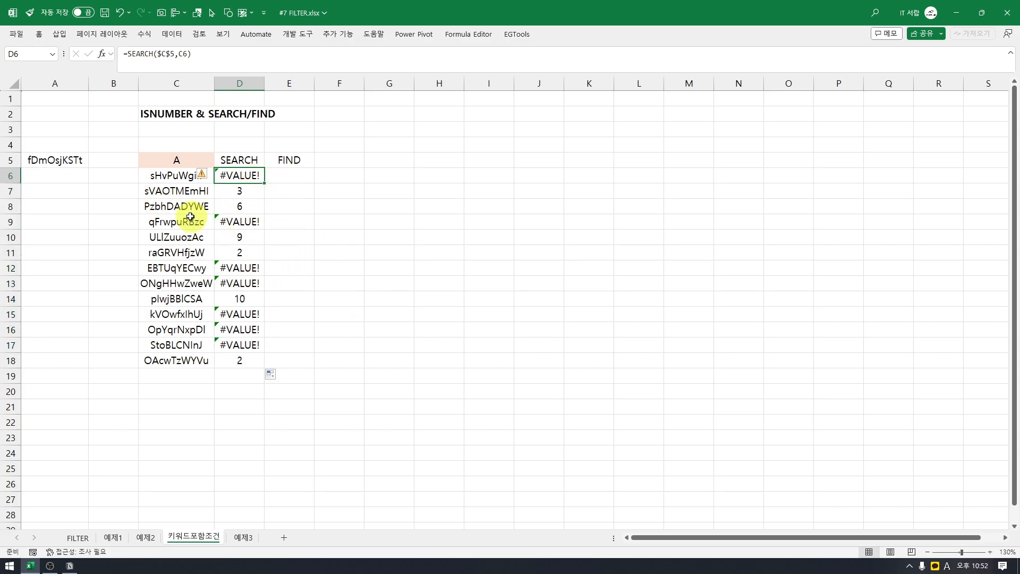
# - Copy the formula text =SEARCH($C$5,C6) from D6 into E6 under FIND, keeping its references unchanged
pyautogui.keyDown('ctrl'); pyautogui.scroll(3, 196, 220); pyautogui.keyUp('ctrl')
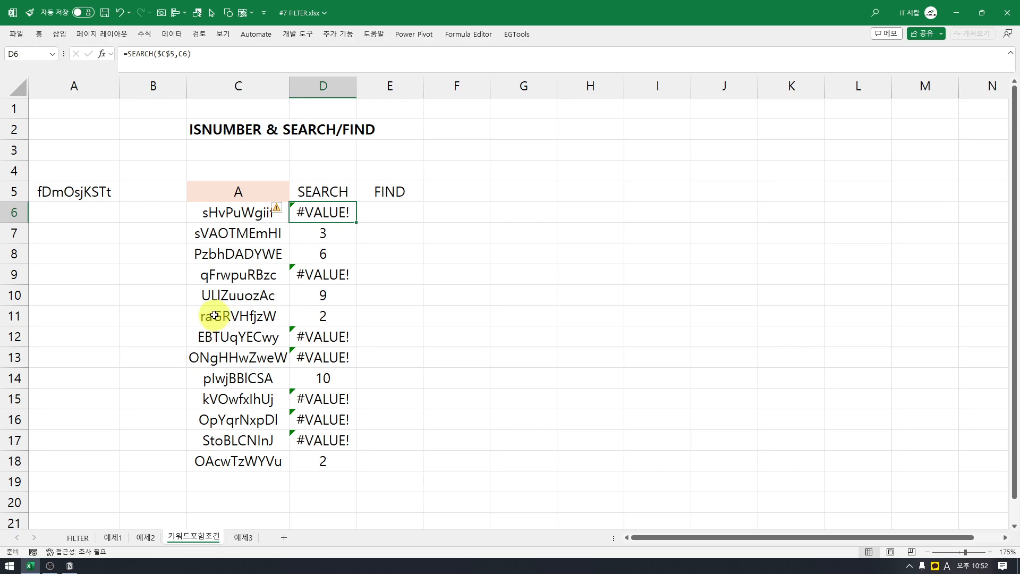
pyautogui.click(389, 215)
pyautogui.press('Left')
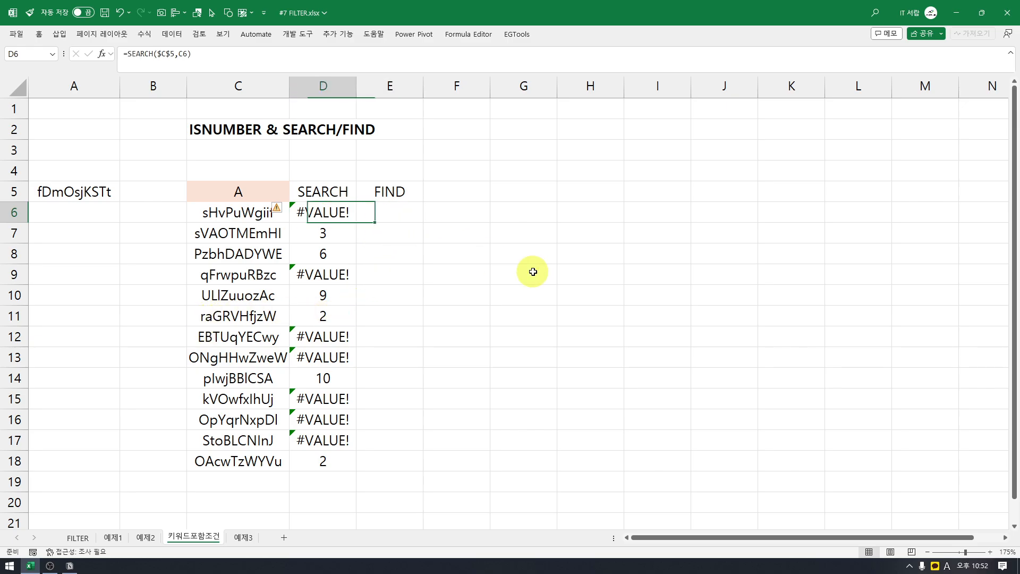
pyautogui.moveTo(123, 54); pyautogui.dragTo(191, 53)
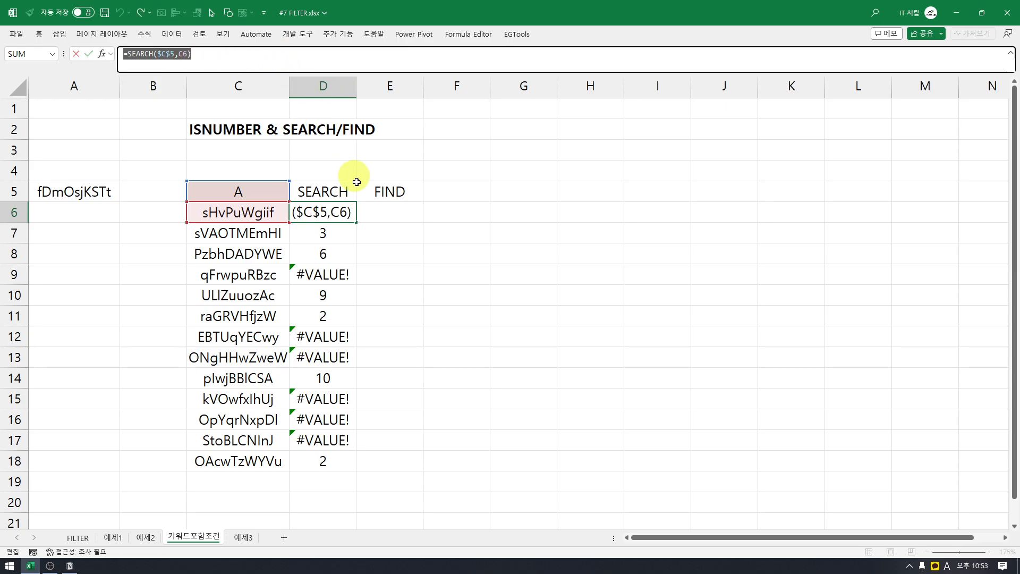
pyautogui.hotkey('ctrl', 'c')
pyautogui.press('Escape')
pyautogui.click(388, 210)
pyautogui.click(255, 53)
pyautogui.hotkey('ctrl', 'v')
pyautogui.press('Return')
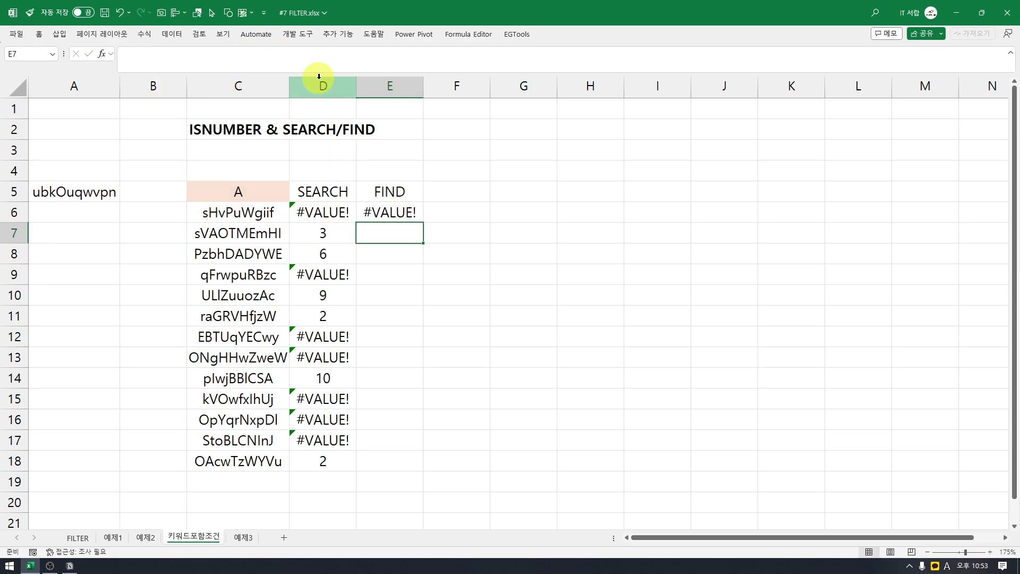
# - Replace SEARCH with FIND in the E6 formula and fill it down through E18
pyautogui.press('Up')
pyautogui.doubleClick(140, 54)
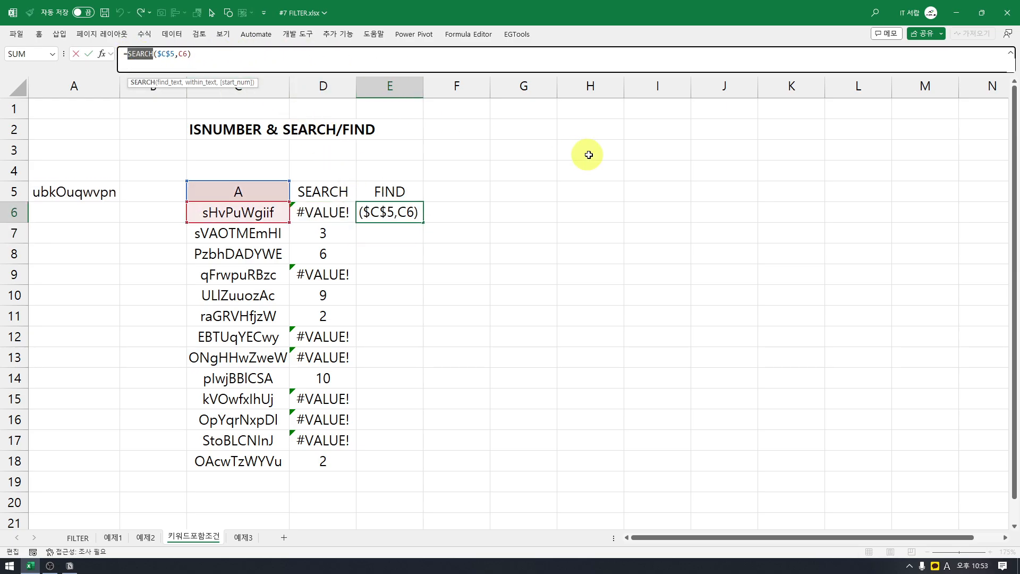
pyautogui.write('FIND')
pyautogui.press('Return')
pyautogui.press('Up')
pyautogui.press('F2')
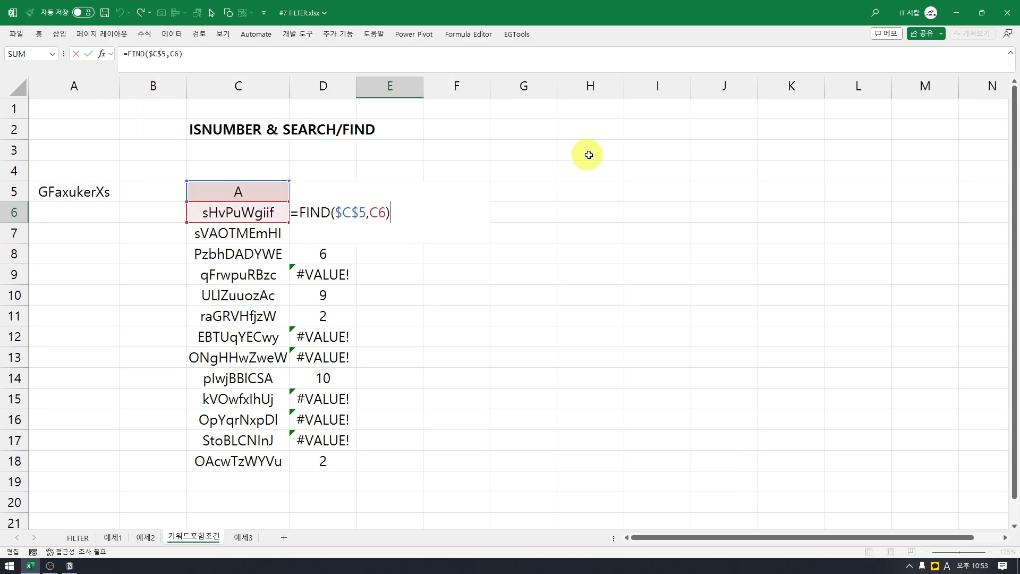
pyautogui.press('Return')
pyautogui.press('Up')
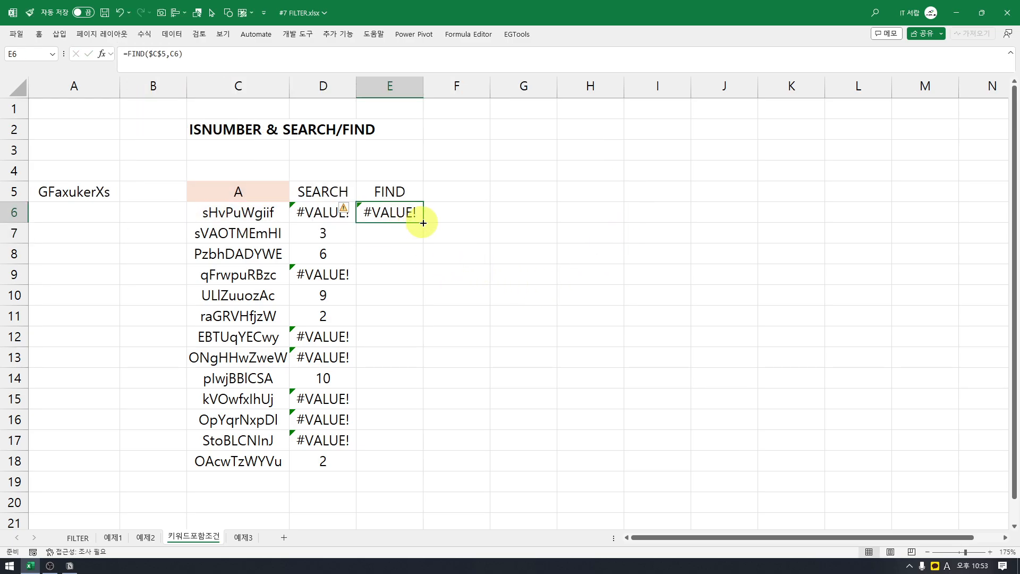
pyautogui.moveTo(422, 222); pyautogui.dragTo(425, 461)
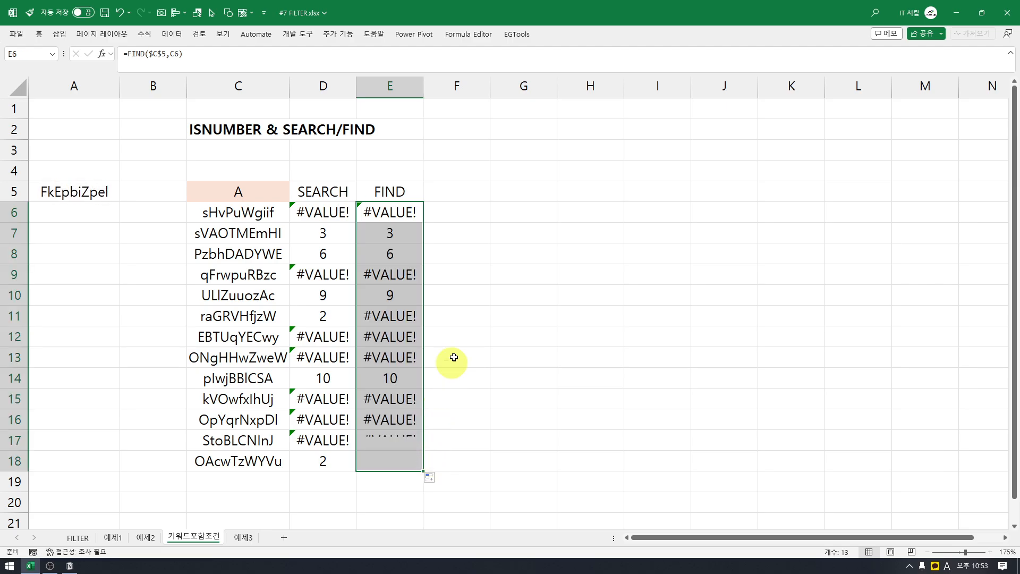
pyautogui.click(463, 321)
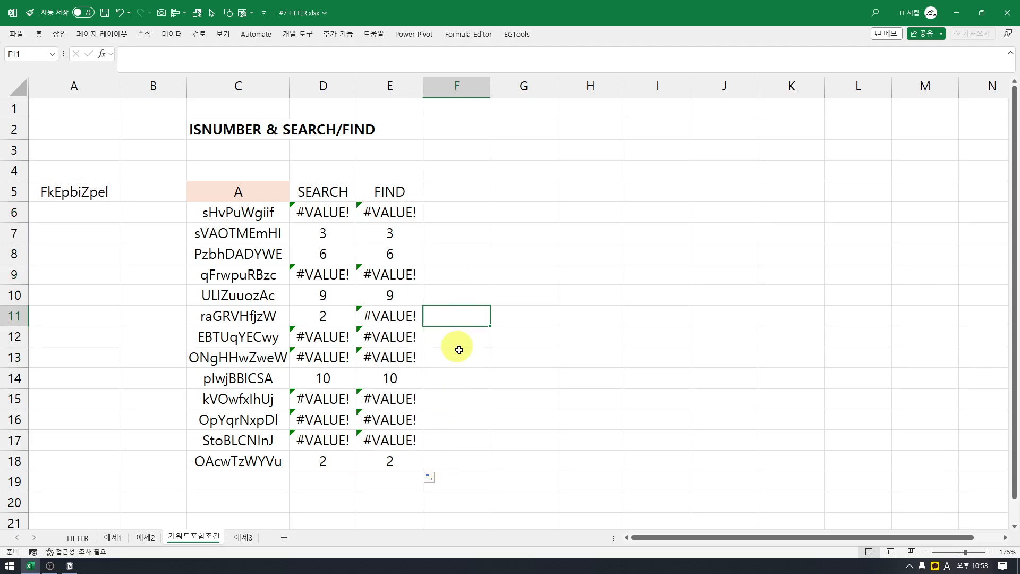
# - Compare the SEARCH and FIND results for keyword A, focusing on row 11 and its source text in C11
pyautogui.moveTo(346, 460); pyautogui.dragTo(390, 460)
pyautogui.moveTo(355, 368); pyautogui.dragTo(383, 369)
pyautogui.click(342, 321)
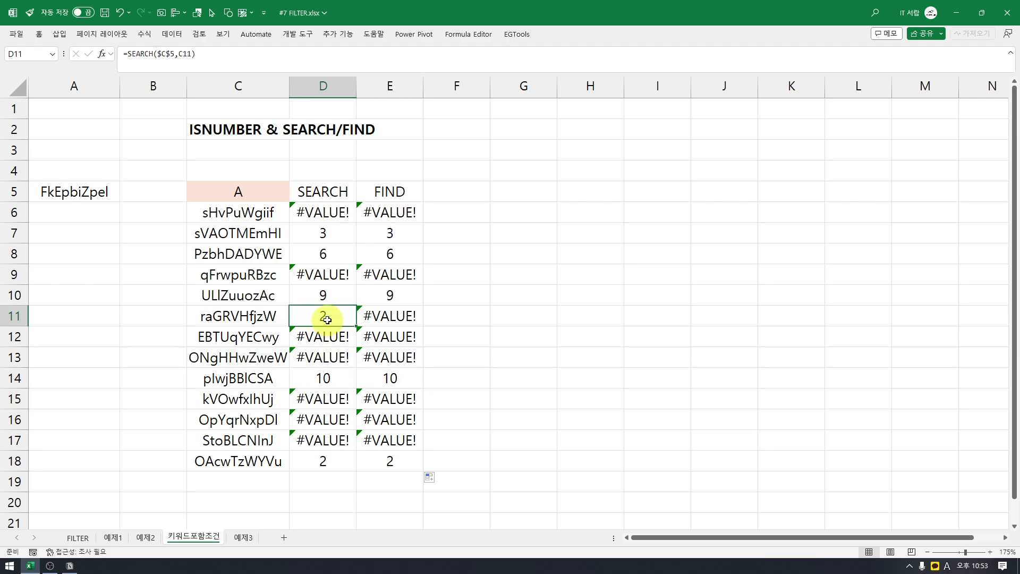
pyautogui.click(387, 321)
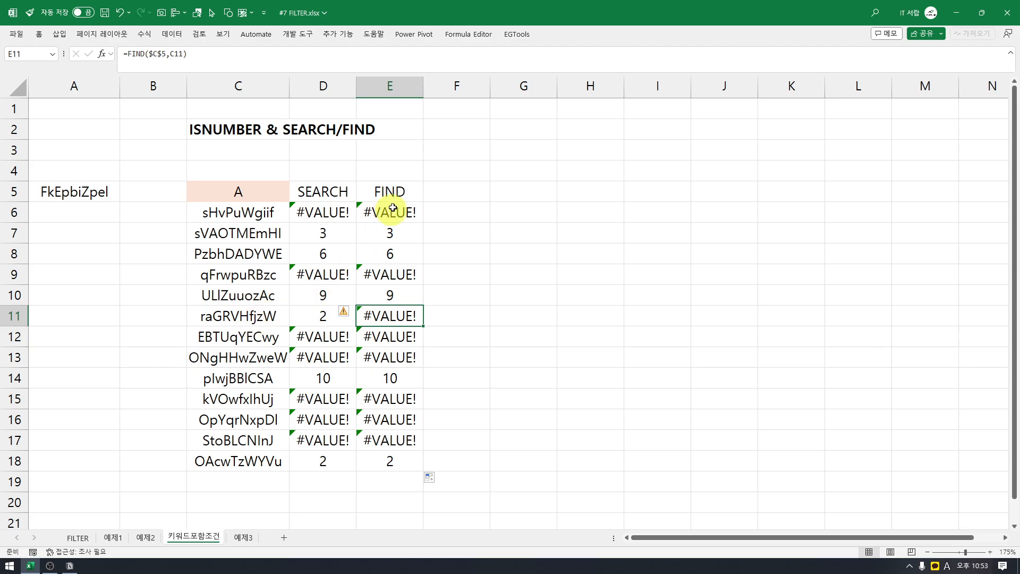
pyautogui.click(220, 318)
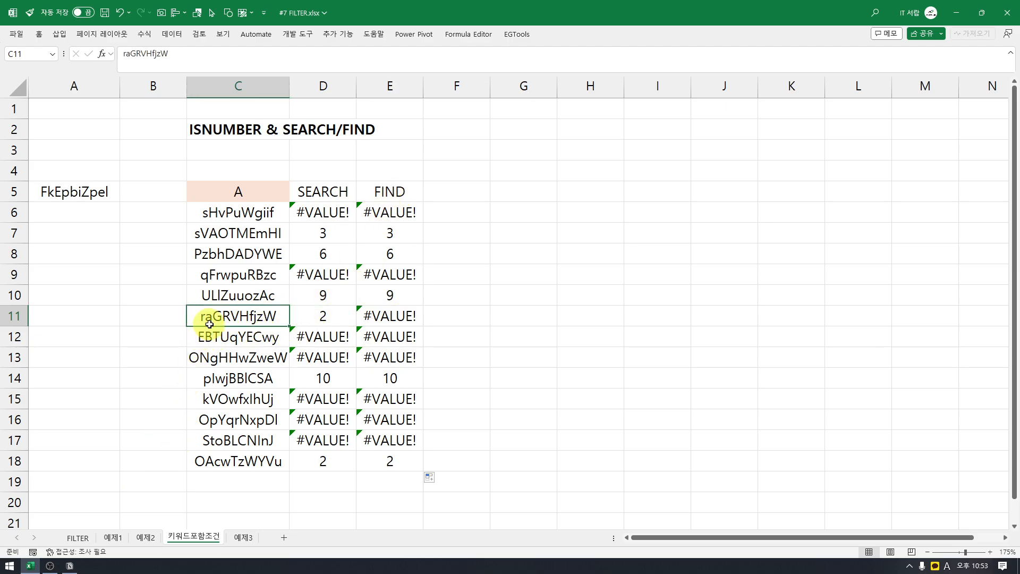
pyautogui.click(401, 318)
pyautogui.moveTo(330, 194); pyautogui.dragTo(321, 458)
pyautogui.click(342, 319)
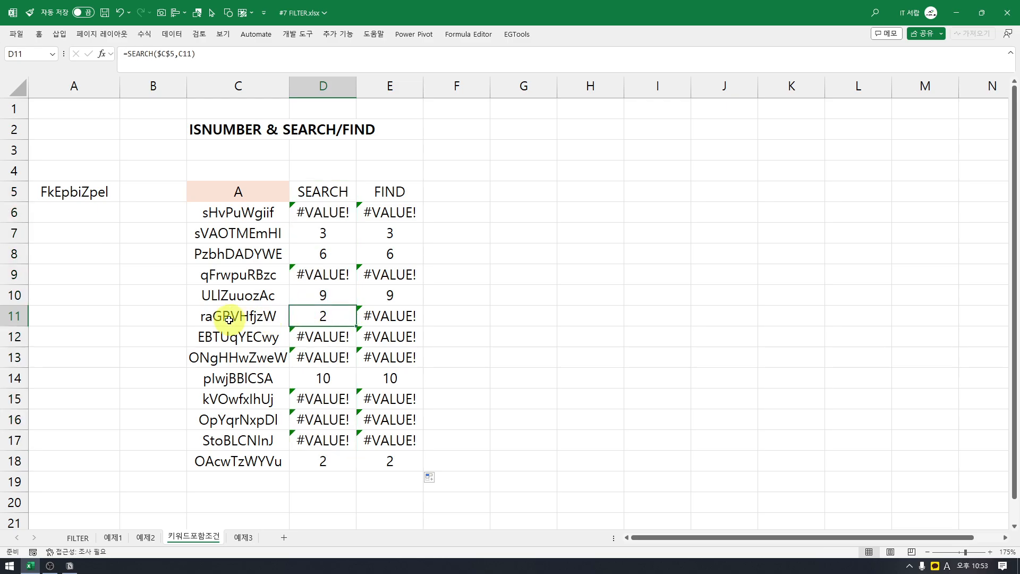
pyautogui.click(236, 318)
# - Change the search keyword in C5 to B
pyautogui.click(236, 192)
pyautogui.write('B')
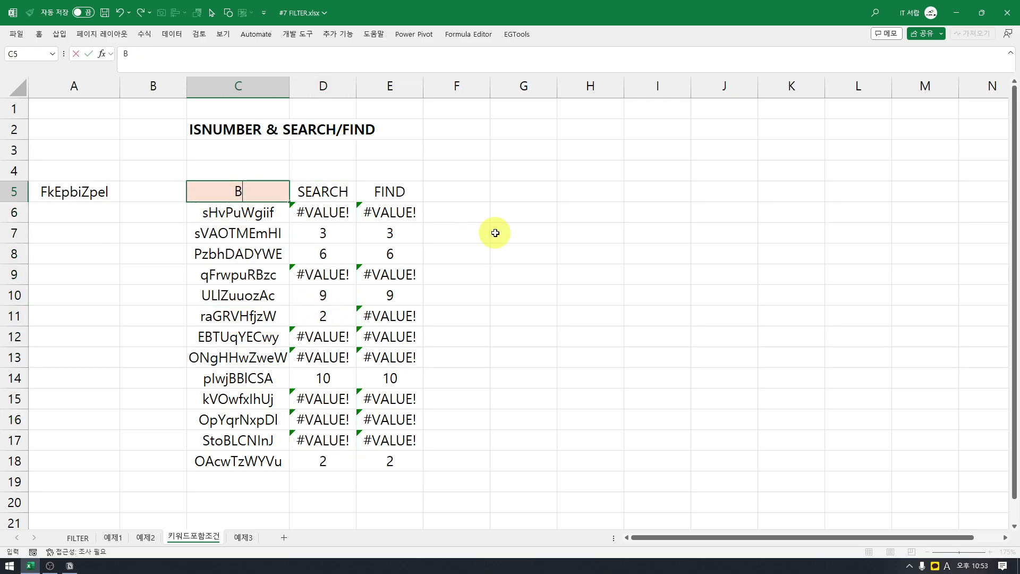
pyautogui.press('Return')
pyautogui.press('Up')
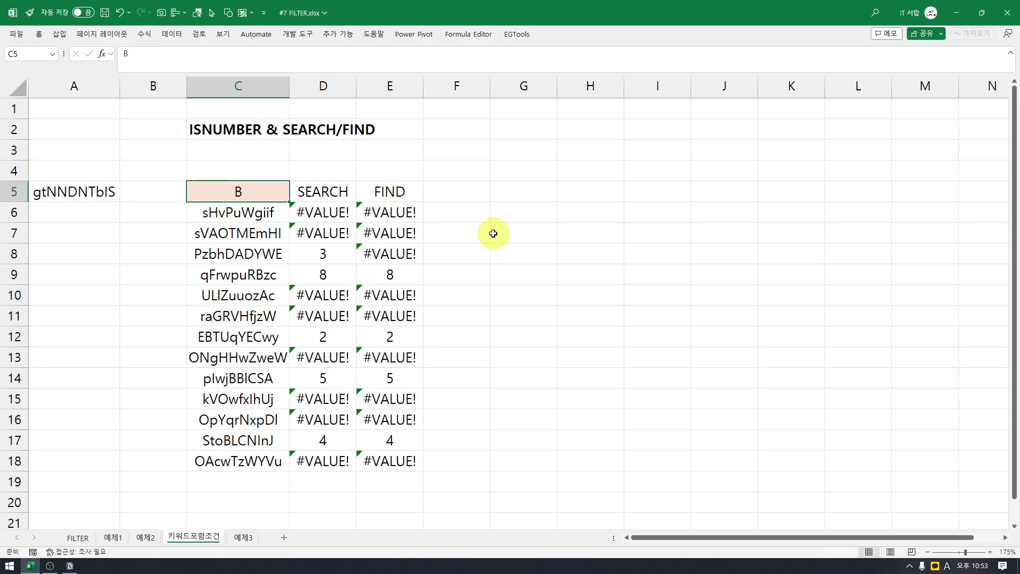
# - Compare the SEARCH and FIND columns for keyword B, examining row 8 and the number and error results
pyautogui.click(407, 259)
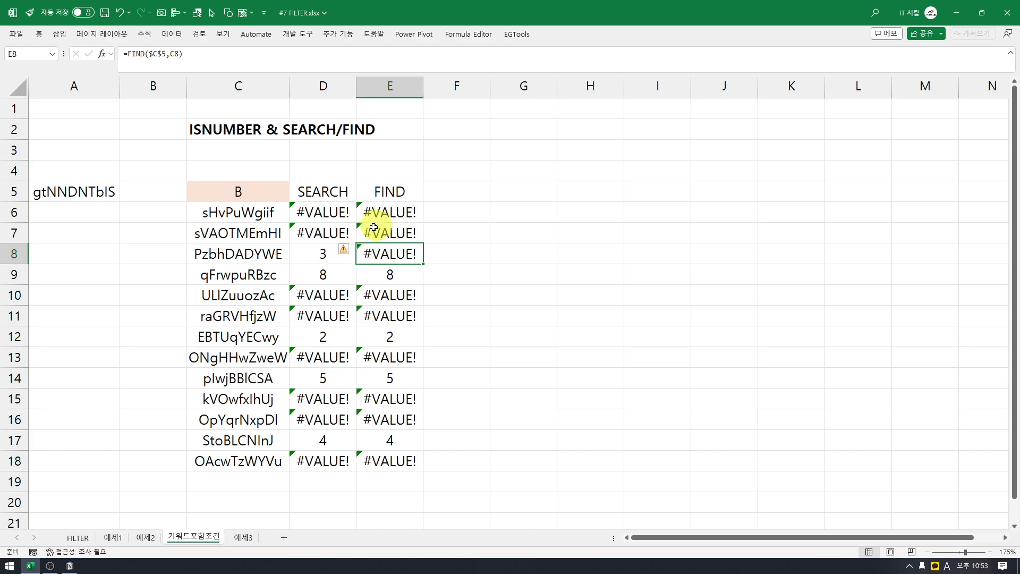
pyautogui.moveTo(340, 192); pyautogui.dragTo(371, 200)
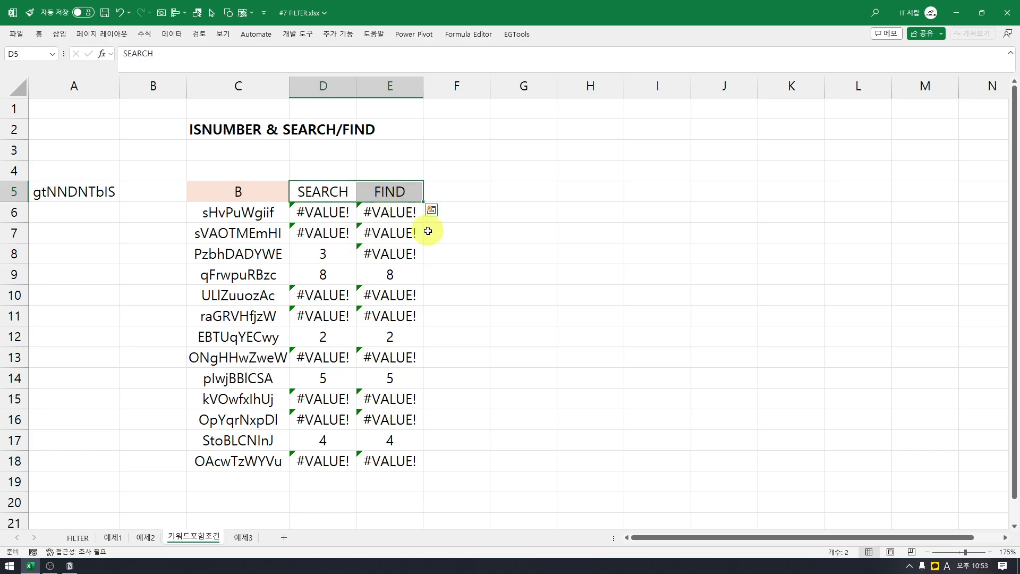
pyautogui.moveTo(398, 198); pyautogui.dragTo(392, 431)
pyautogui.moveTo(324, 190); pyautogui.dragTo(321, 457)
pyautogui.click(338, 193)
pyautogui.click(389, 191)
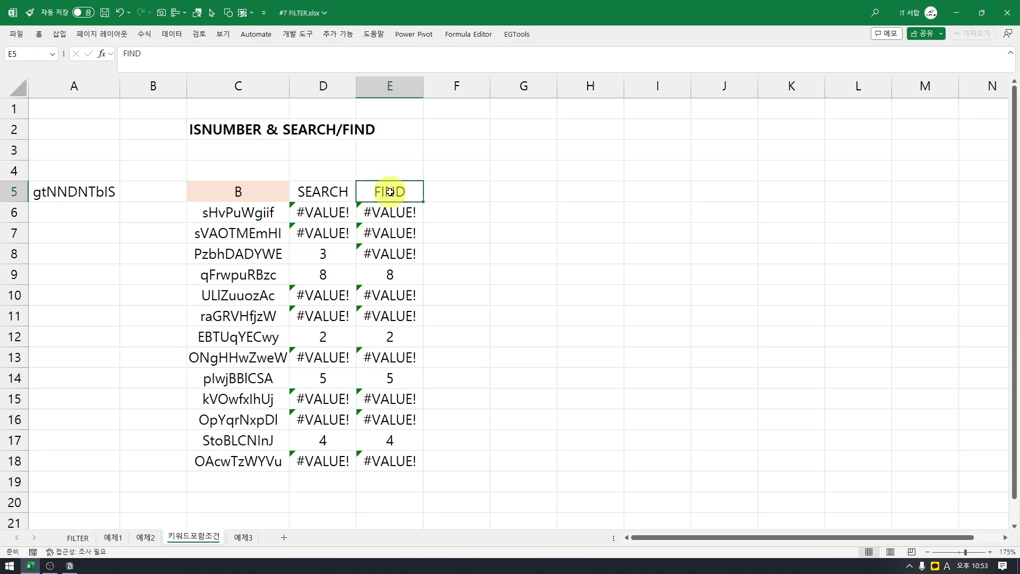
pyautogui.moveTo(335, 190); pyautogui.dragTo(335, 456)
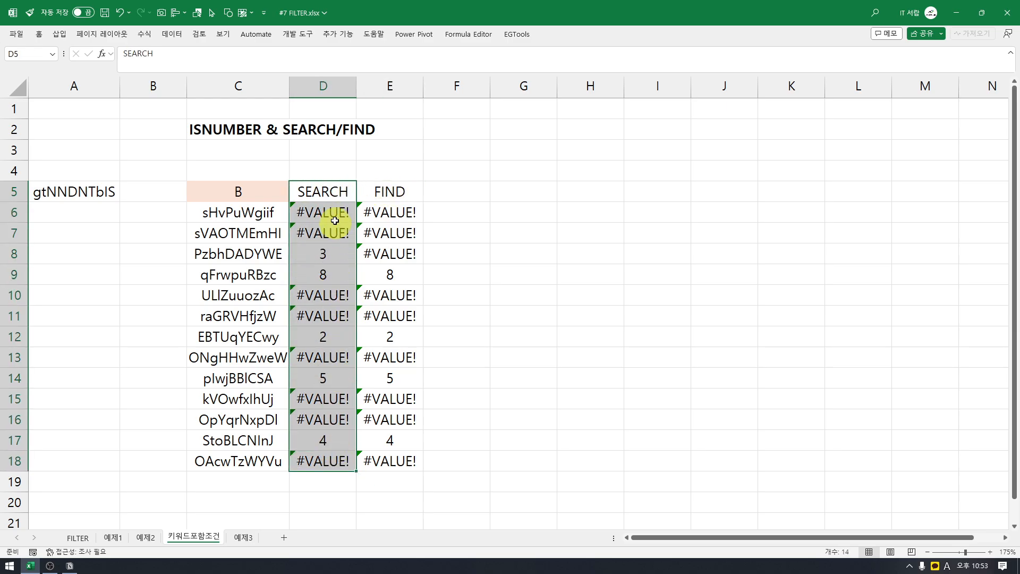
pyautogui.click(346, 193)
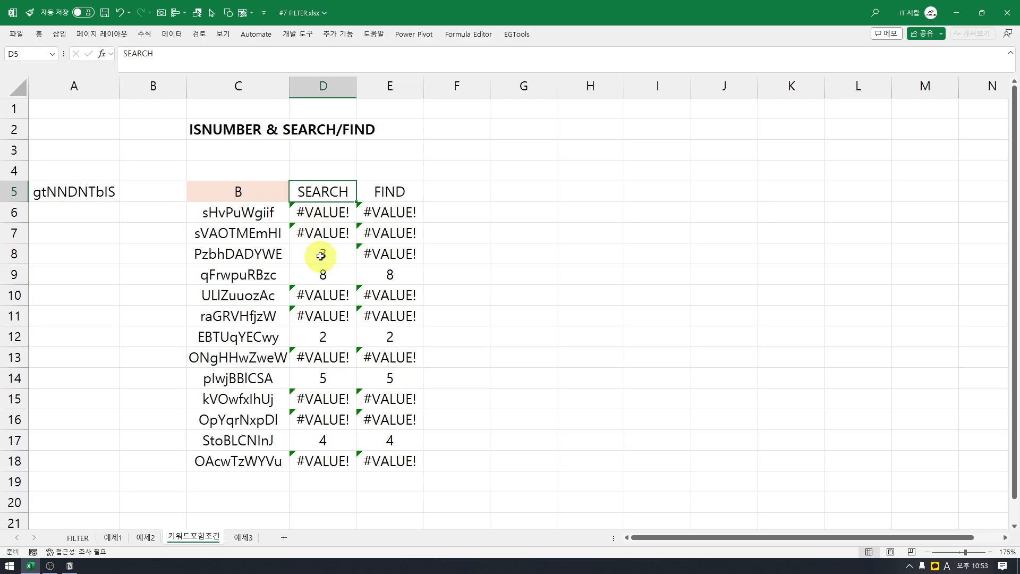
pyautogui.moveTo(321, 256); pyautogui.dragTo(322, 272)
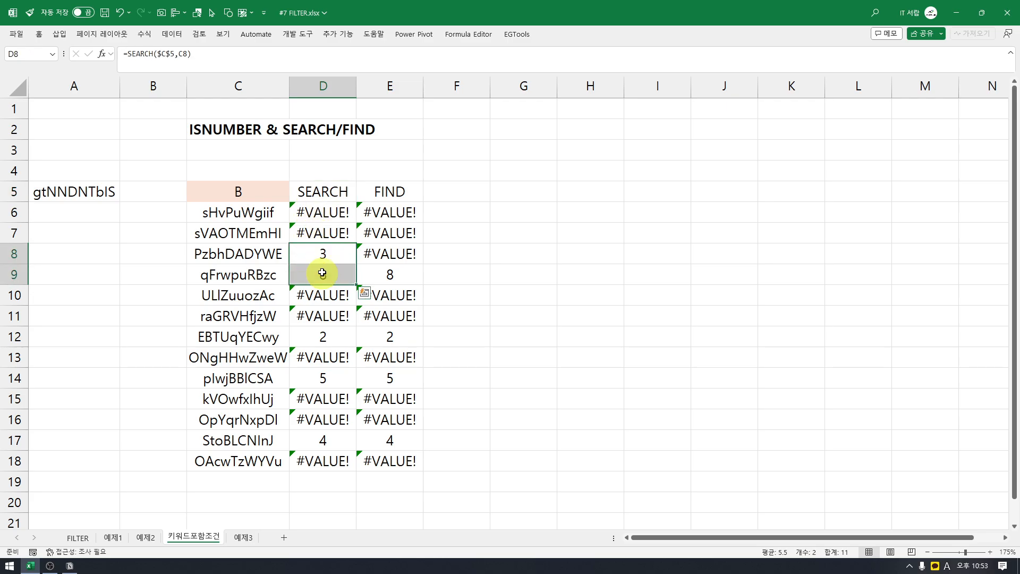
pyautogui.click(338, 223)
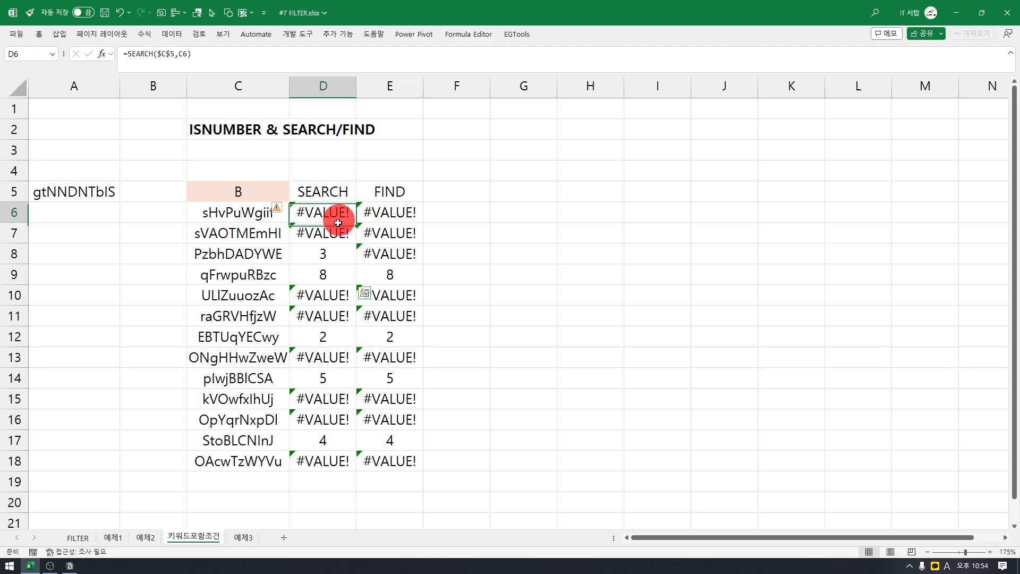
pyautogui.moveTo(338, 223)
pyautogui.mouseDown()
pyautogui.moveTo(337, 193)
pyautogui.moveTo(330, 214)
pyautogui.mouseUp()
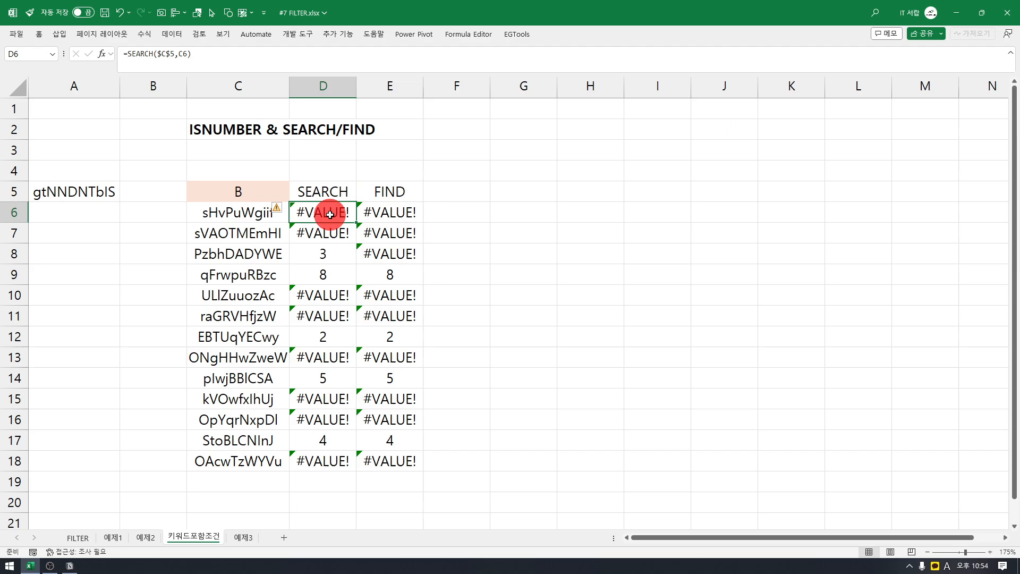
# - Wrap the SEARCH formula in D6 in ISNUMBER and fill it down through D18
pyautogui.click(128, 53)
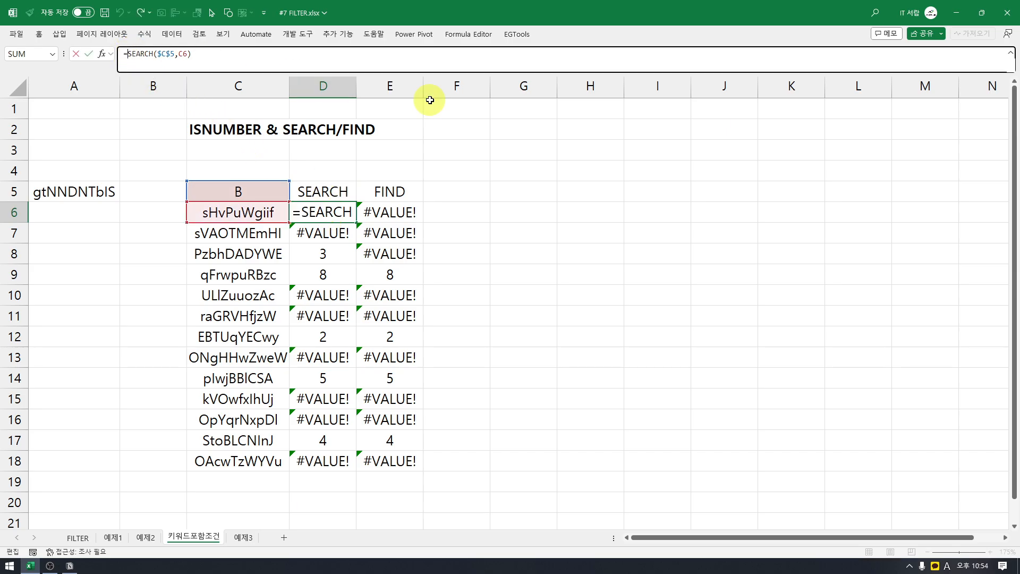
pyautogui.write('isnumber(')
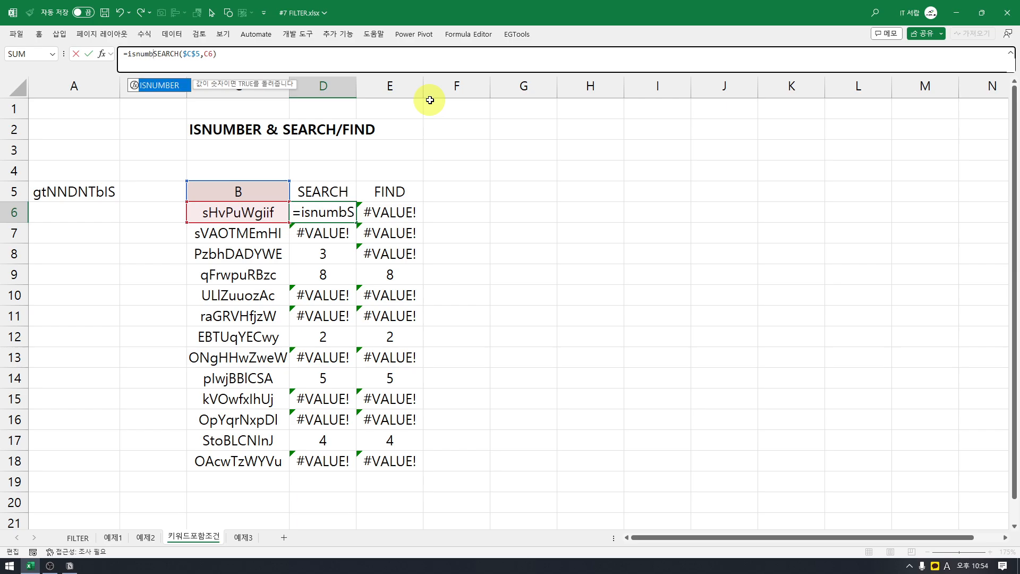
pyautogui.press('End')
pyautogui.write(')')
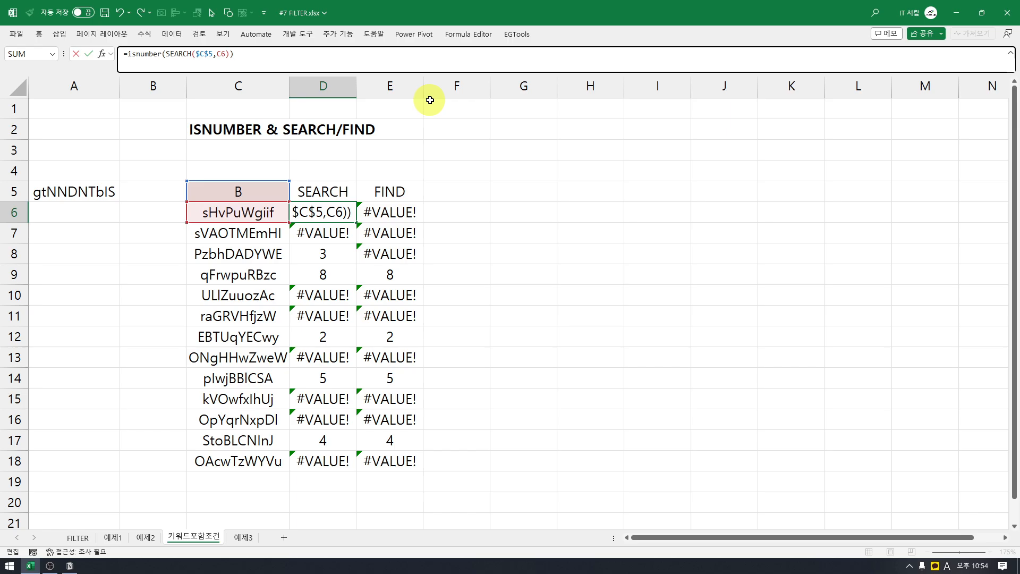
pyautogui.press('Return')
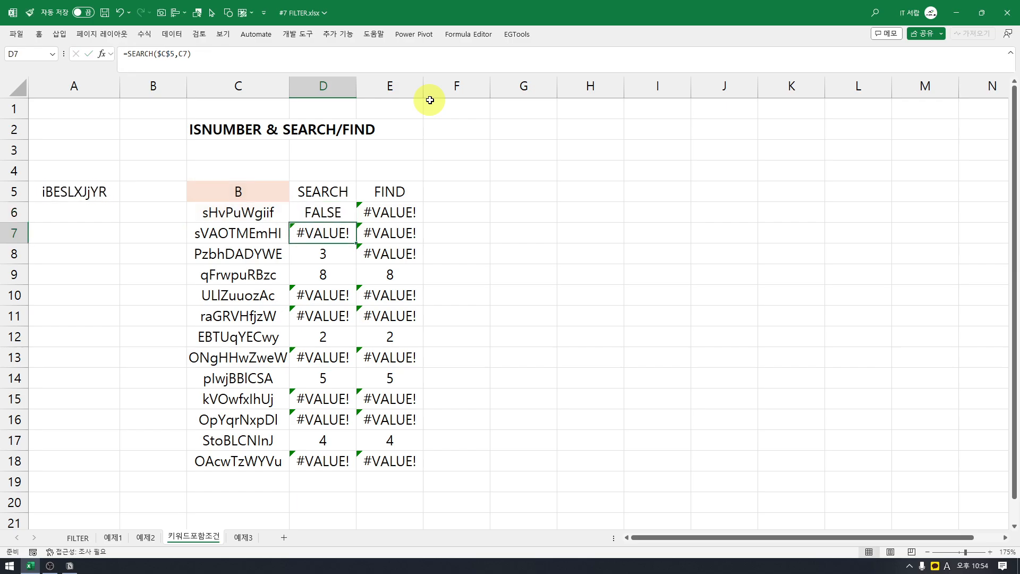
pyautogui.press('Up')
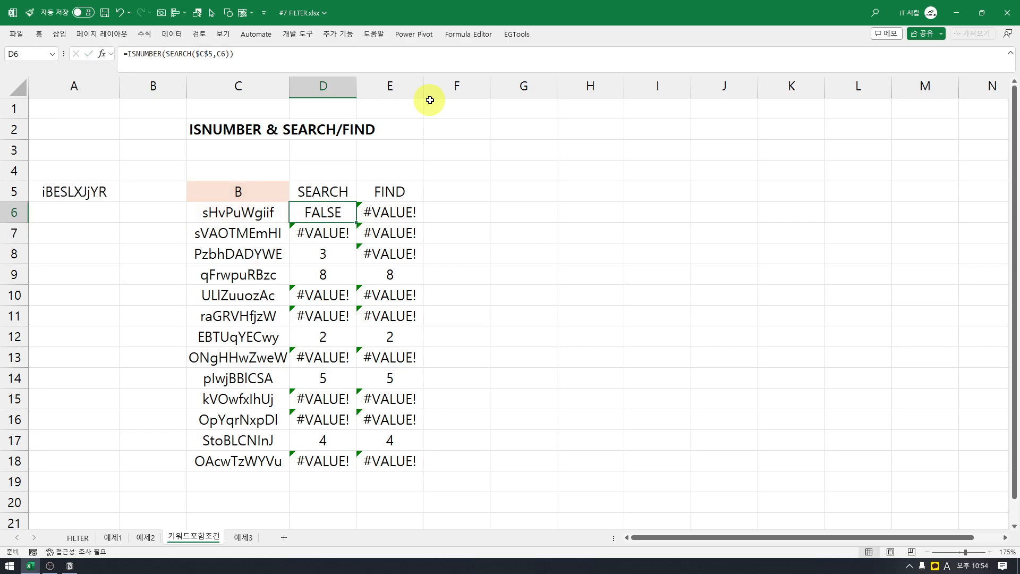
pyautogui.doubleClick(356, 222)
pyautogui.click(494, 294)
pyautogui.click(353, 252)
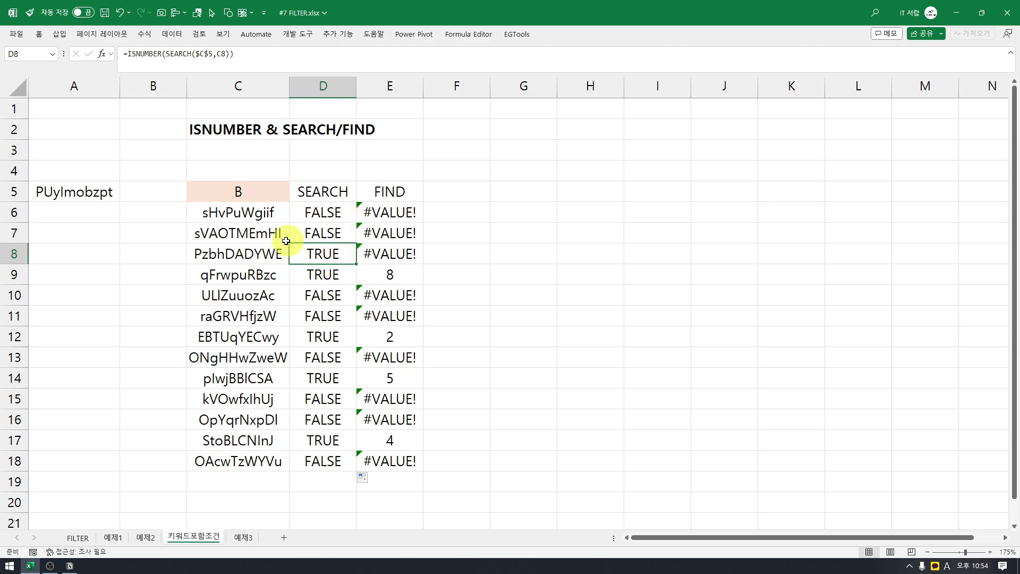
pyautogui.moveTo(331, 430); pyautogui.dragTo(332, 458)
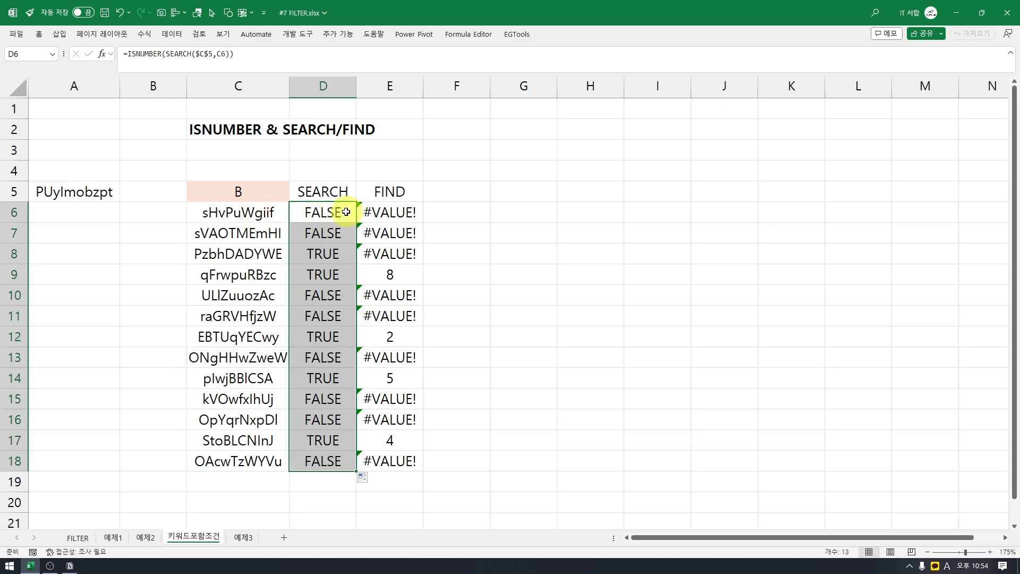
# - Wrap the FIND formula in E6 in ISNUMBER and fill it down through E18
pyautogui.click(378, 212)
pyautogui.click(127, 54)
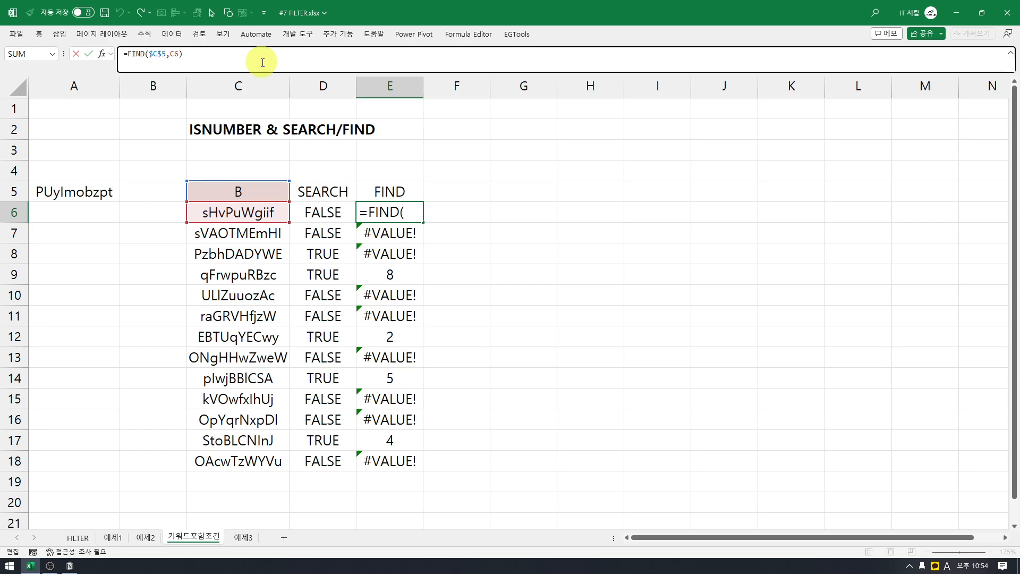
pyautogui.write('isnumber(')
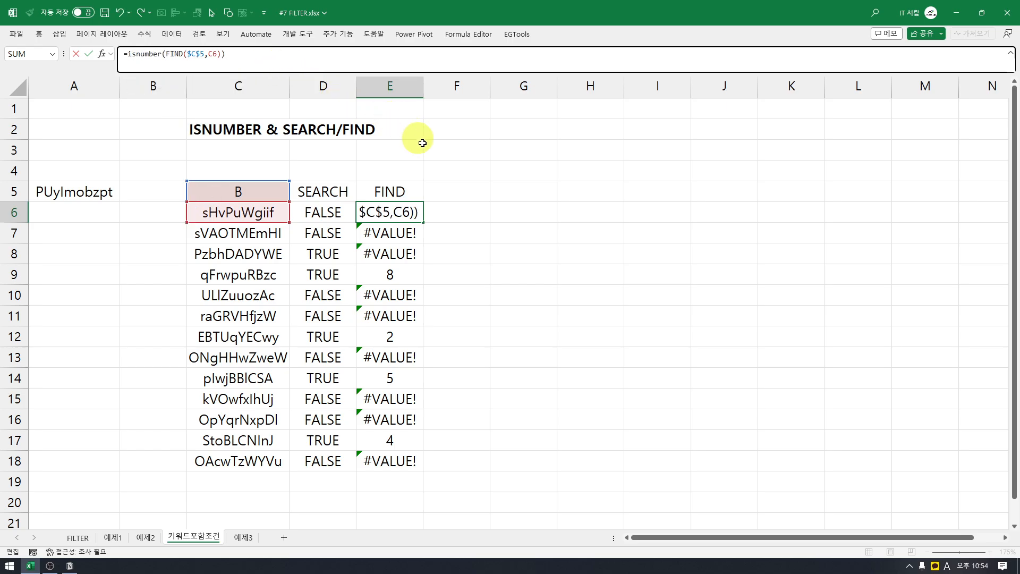
pyautogui.press('Return')
pyautogui.click(403, 212)
pyautogui.doubleClick(423, 221)
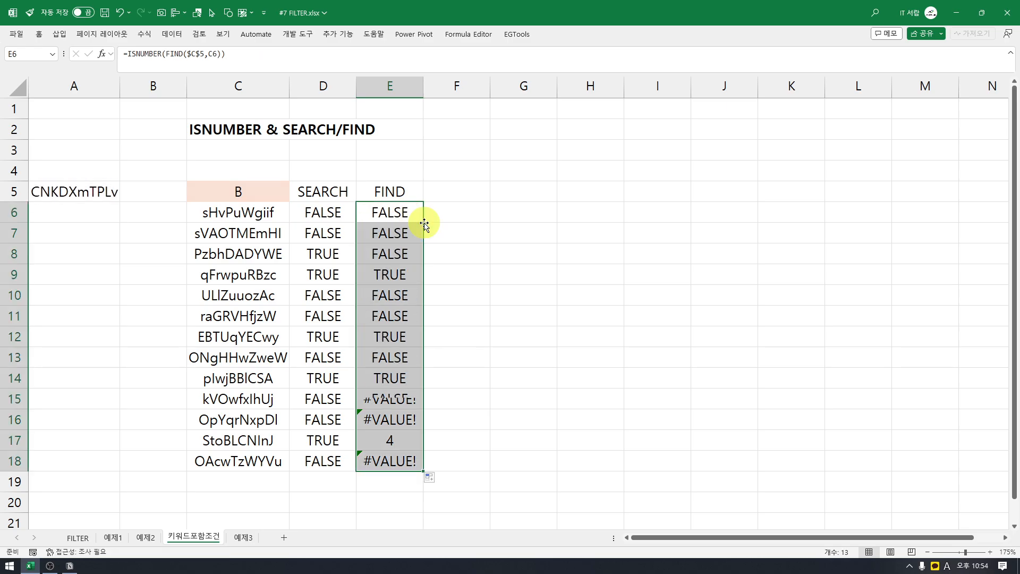
# - Examine the TRUE and FALSE results in D6:D18 against the keyword in C5
pyautogui.click(342, 212)
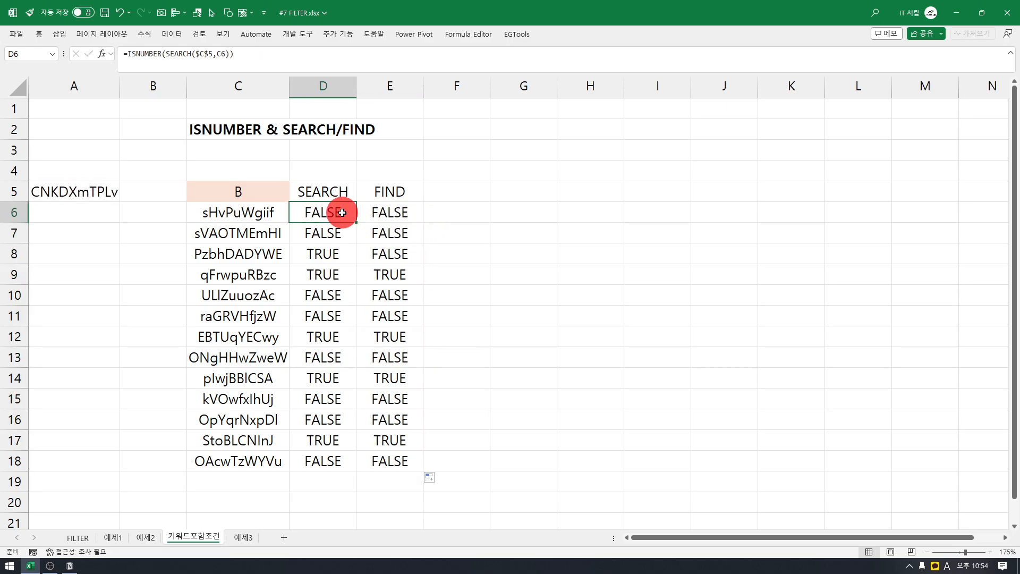
pyautogui.moveTo(342, 212); pyautogui.dragTo(326, 453)
pyautogui.click(326, 444)
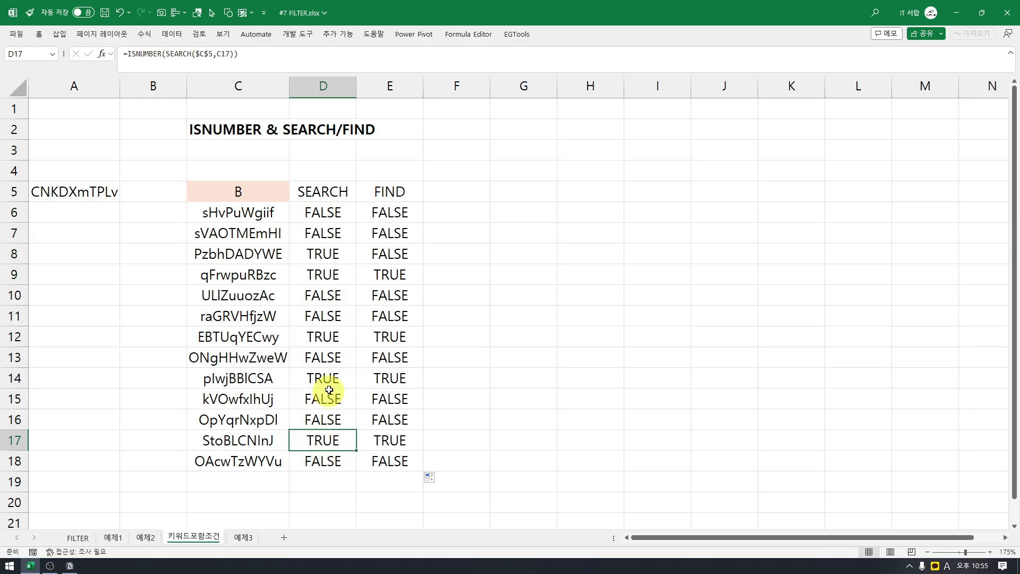
pyautogui.click(342, 359)
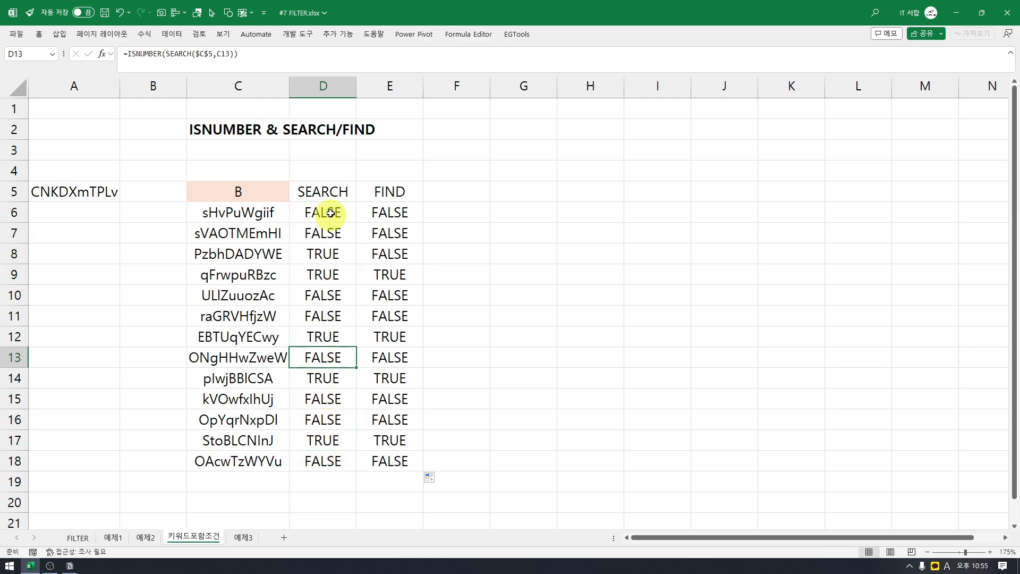
pyautogui.moveTo(333, 212); pyautogui.dragTo(323, 452)
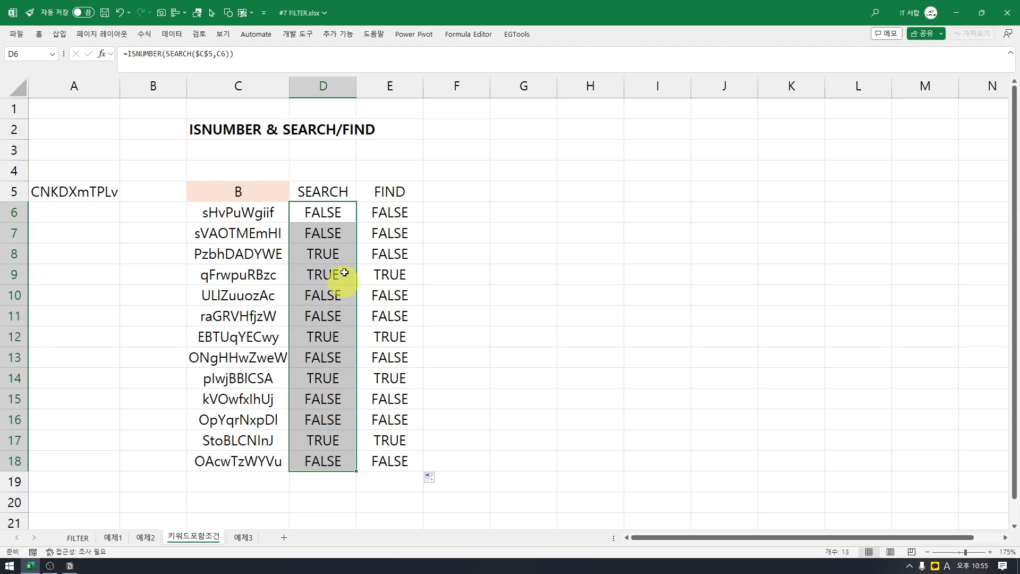
pyautogui.click(244, 190)
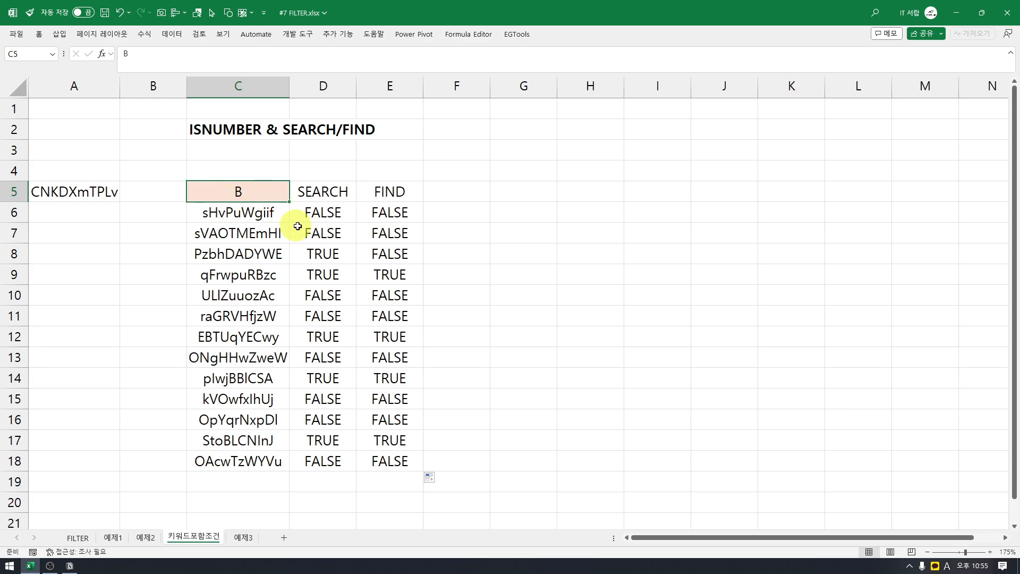
pyautogui.moveTo(329, 212); pyautogui.dragTo(326, 458)
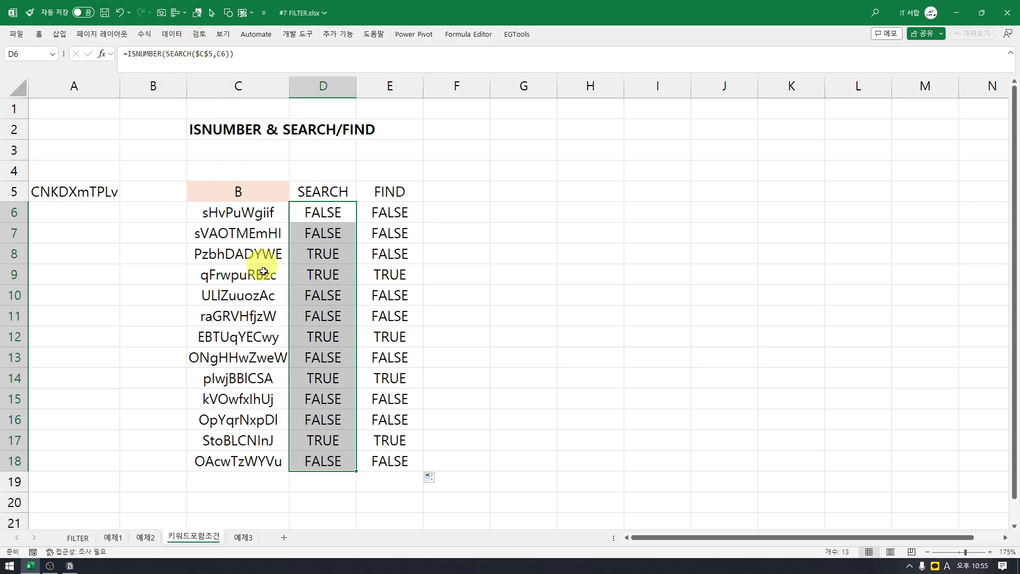
# - Open the 예제3 sheet and look through its city names and the 2020 to 2023 values
pyautogui.click(240, 537)
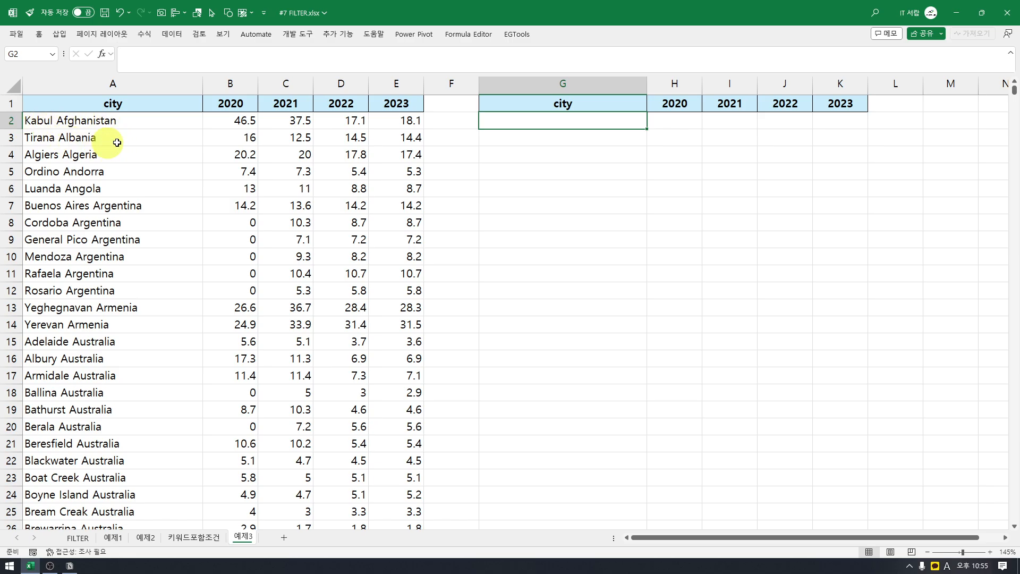
pyautogui.scroll(-10, 100, 321)
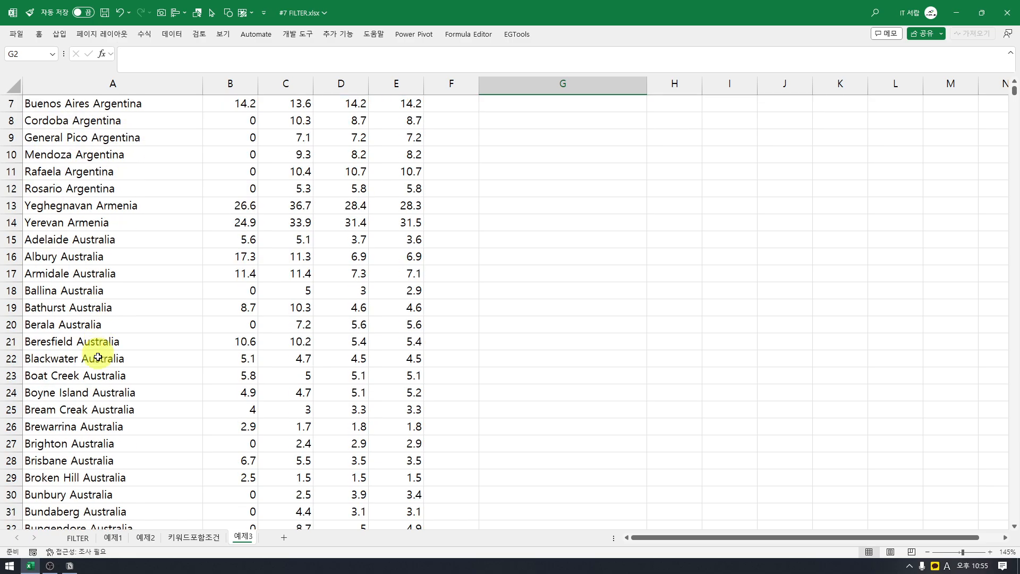
pyautogui.scroll(10, 102, 389)
pyautogui.moveTo(253, 125); pyautogui.dragTo(403, 495)
pyautogui.click(118, 335)
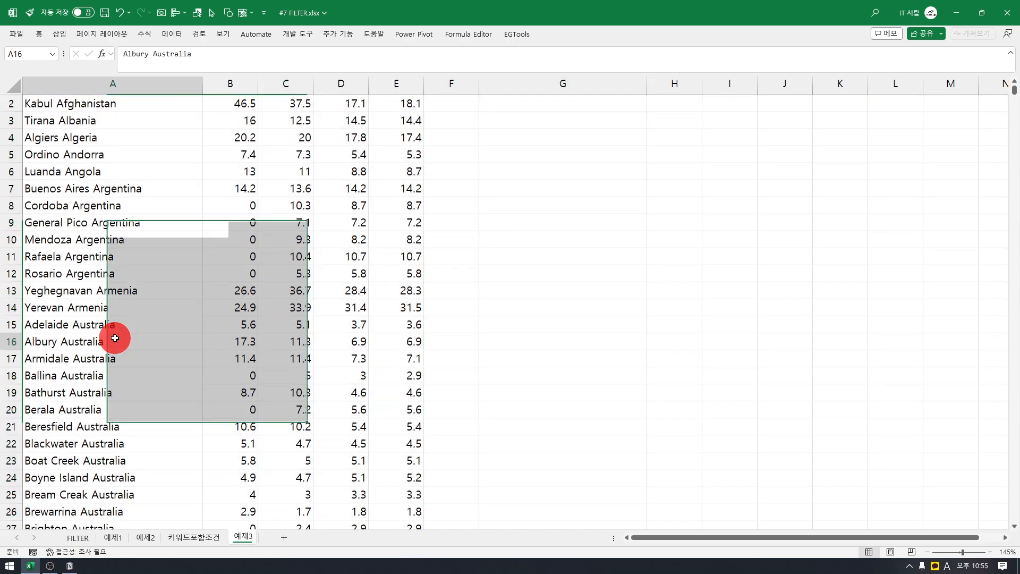
pyautogui.scroll(-18, 117, 340)
pyautogui.scroll(-9, 131, 353)
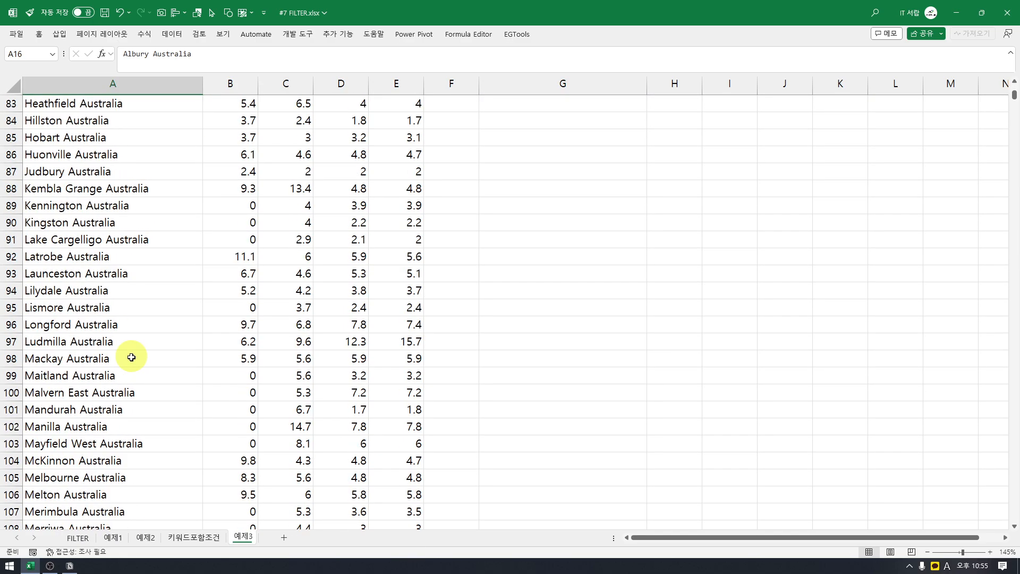
pyautogui.scroll(20, 144, 357)
pyautogui.click(136, 254)
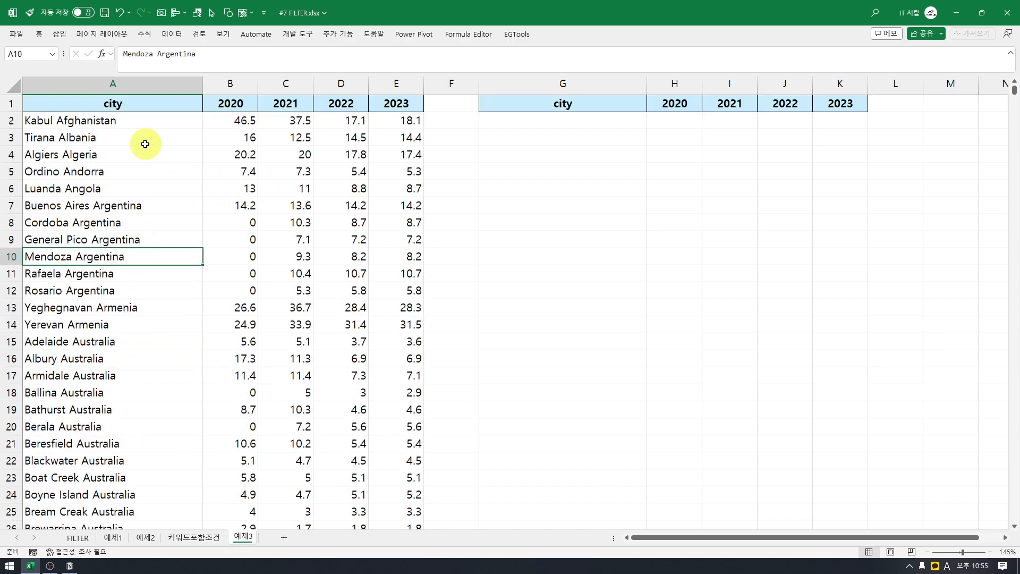
pyautogui.click(529, 126)
pyautogui.scroll(-20, 145, 266)
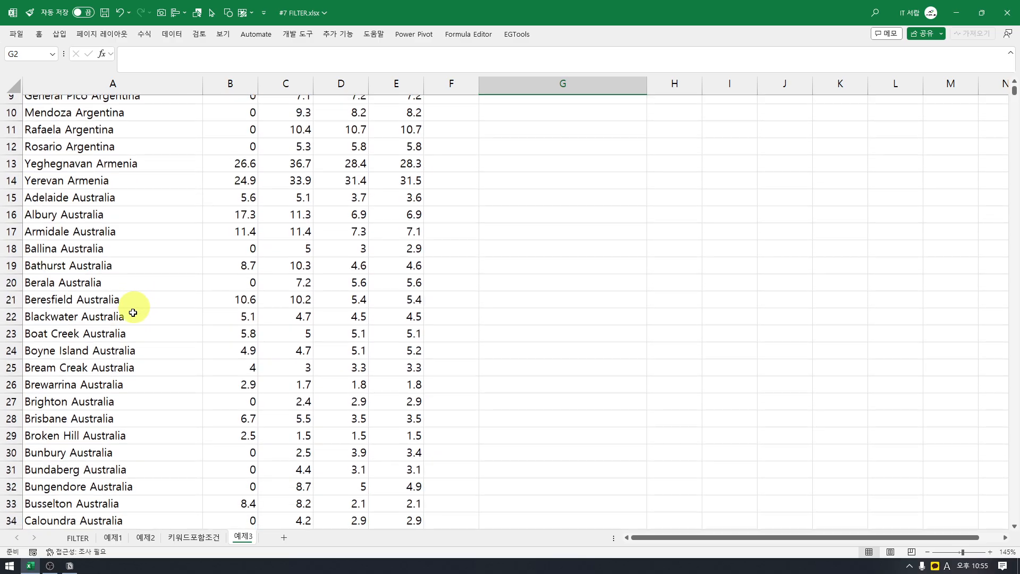
pyautogui.scroll(-20, 140, 365)
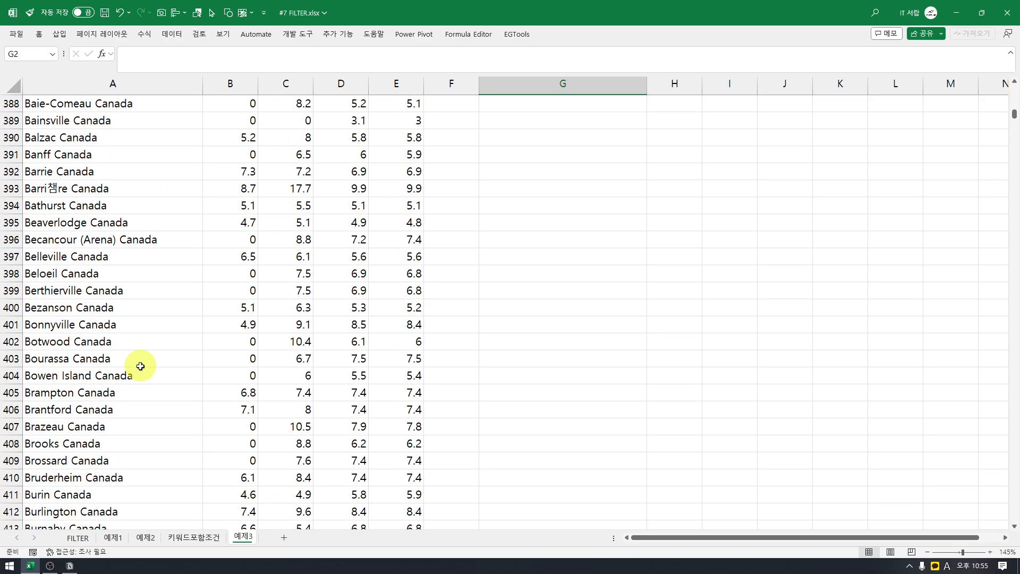
pyautogui.scroll(-20, 141, 366)
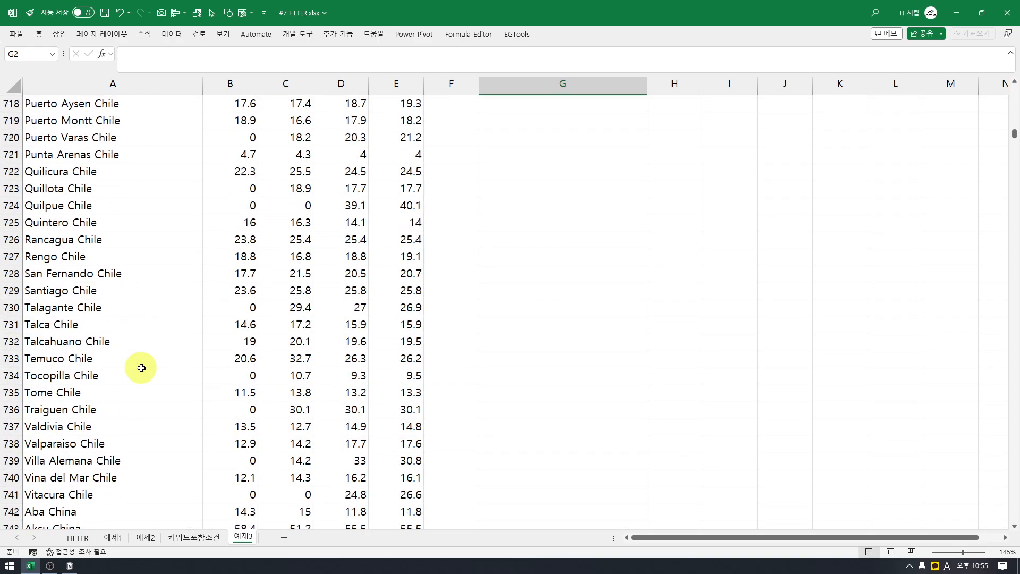
# - Search the 예제3 sheet for korea
pyautogui.click(132, 367)
pyautogui.hotkey('ctrl', 'f')
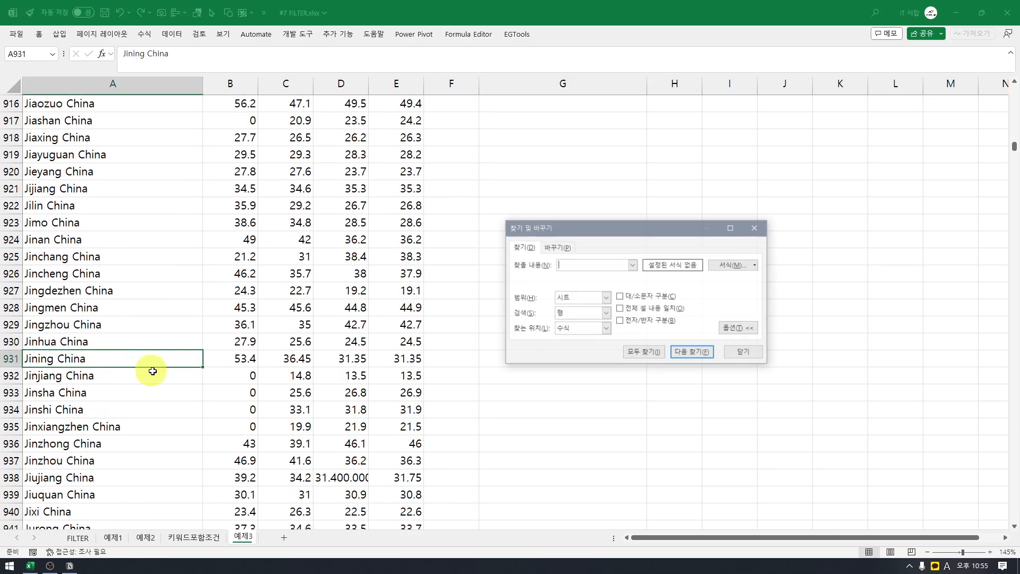
pyautogui.write('korea')
pyautogui.press('Return')
pyautogui.press('Escape')
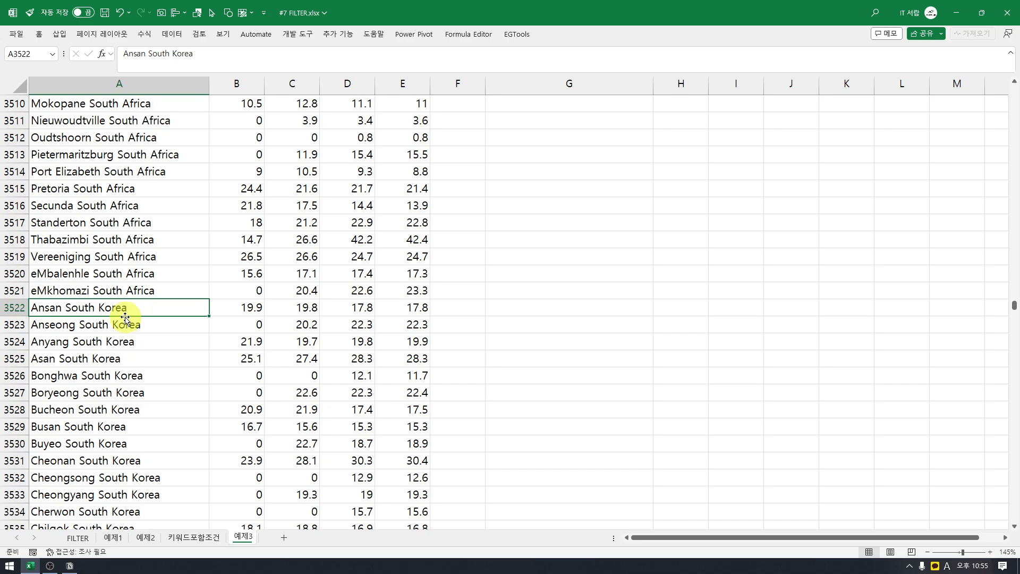
# - Examine how city and country names are combined in the South Korea entries, A3522 to A3525
pyautogui.scroll(-1, 137, 345)
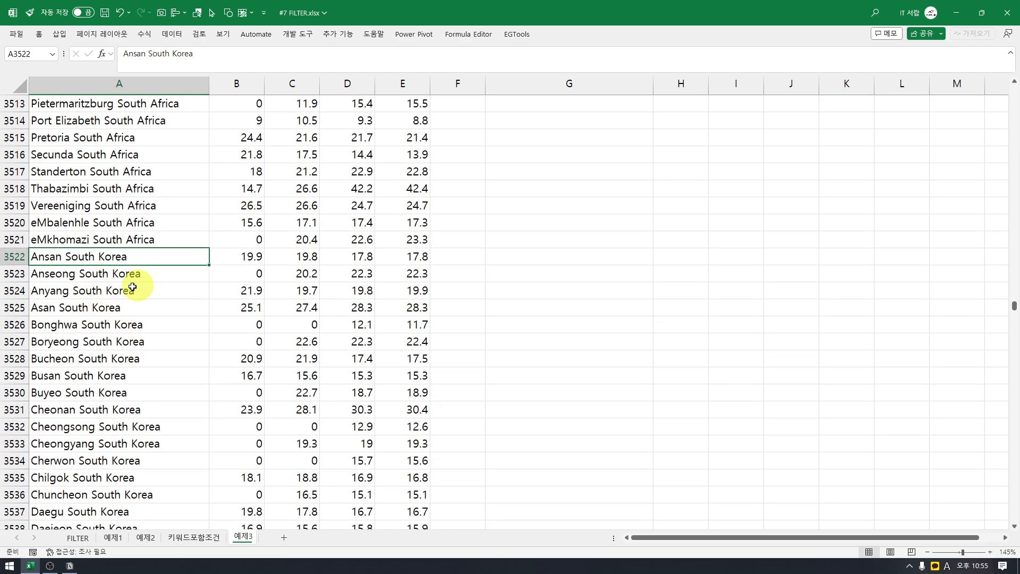
pyautogui.click(141, 295)
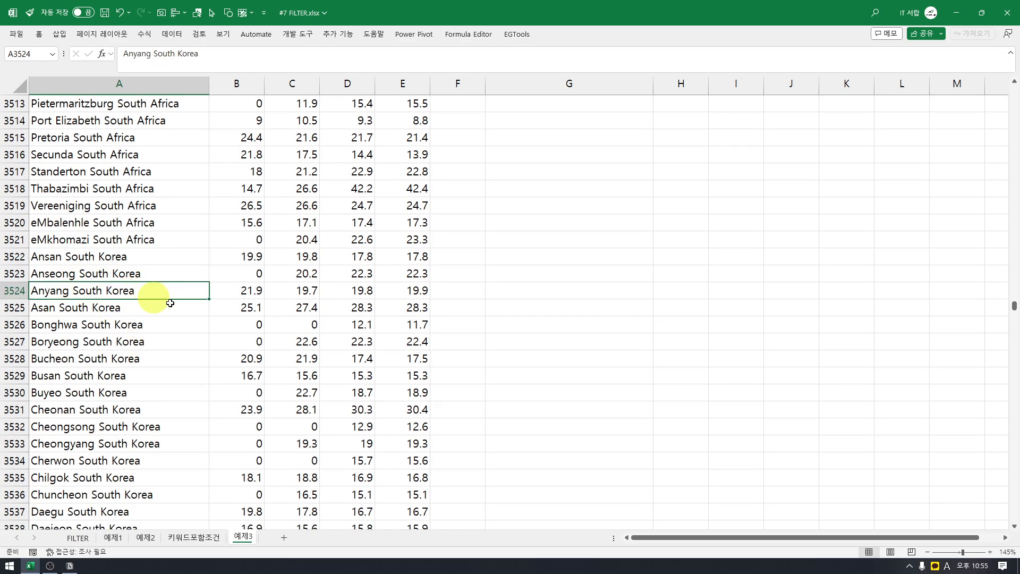
pyautogui.moveTo(53, 259); pyautogui.dragTo(153, 313)
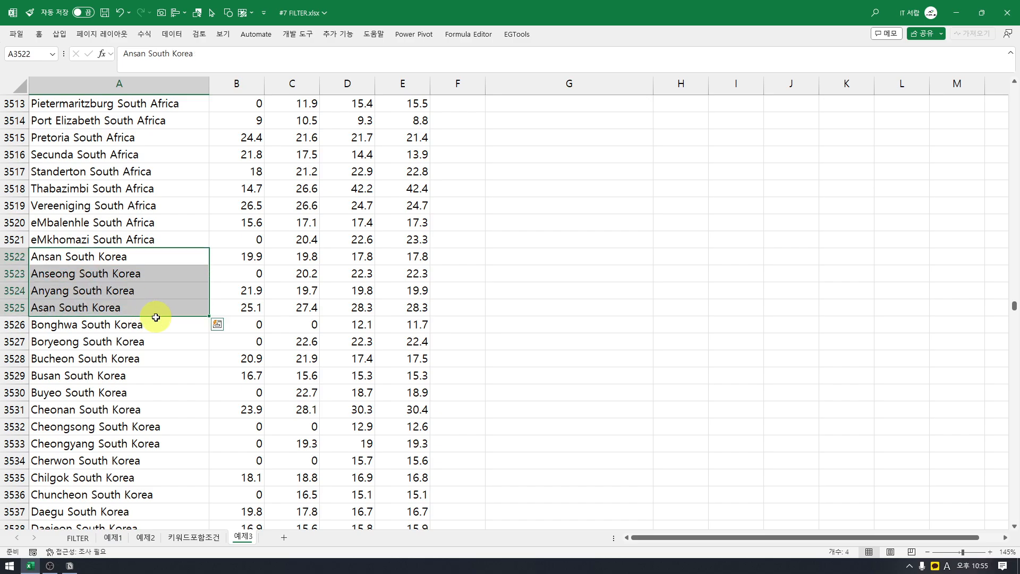
pyautogui.click(142, 259)
pyautogui.click(142, 273)
pyautogui.click(151, 292)
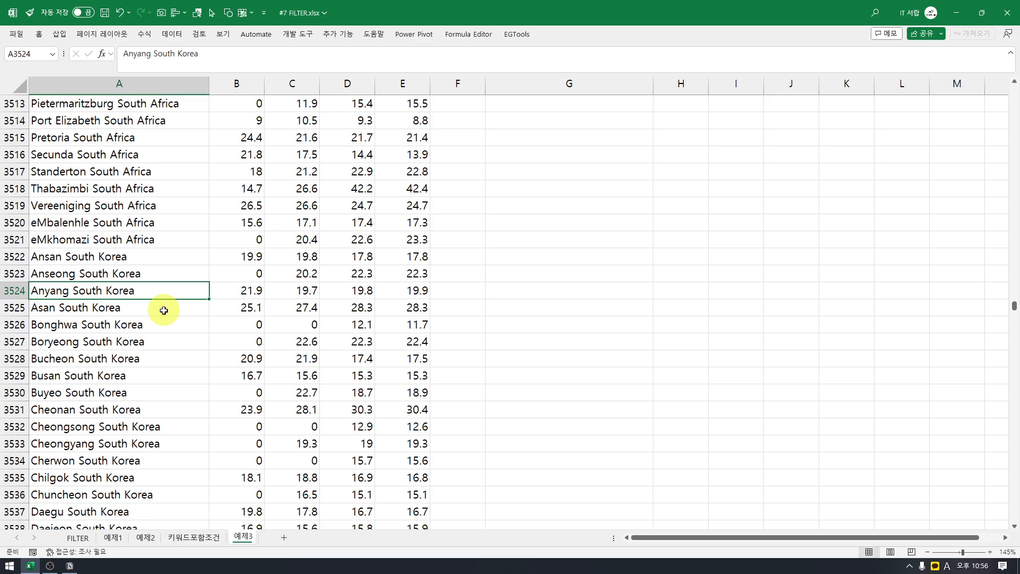
# - Enter =ISNUMBER(SEARCH("KOREA",A2:A6986)) in G2 to test every city name for the keyword
pyautogui.scroll(20, 519, 292)
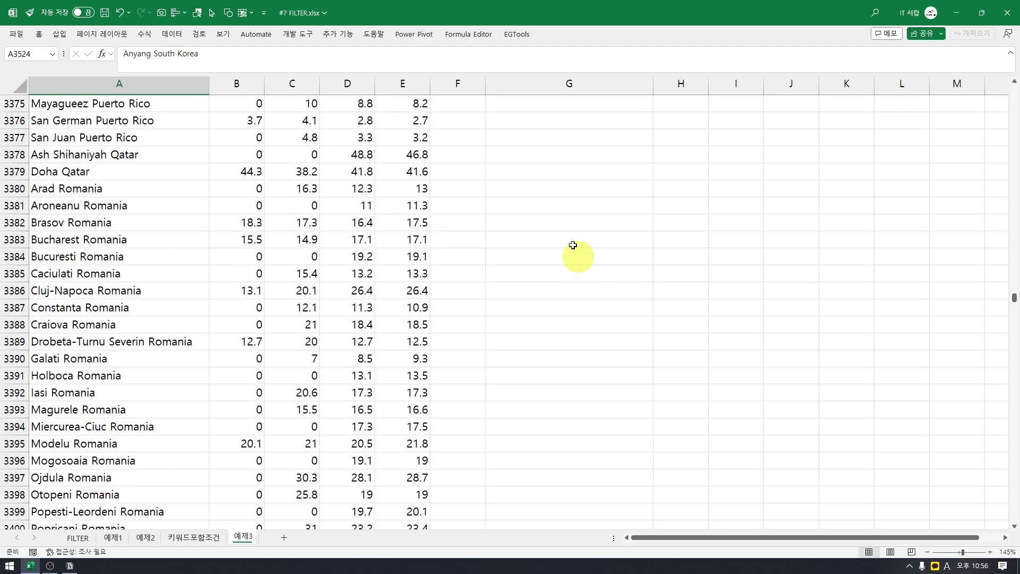
pyautogui.scroll(15, 561, 176)
pyautogui.click(560, 176)
pyautogui.hotkey('ctrl', 'Up')
pyautogui.press('Down')
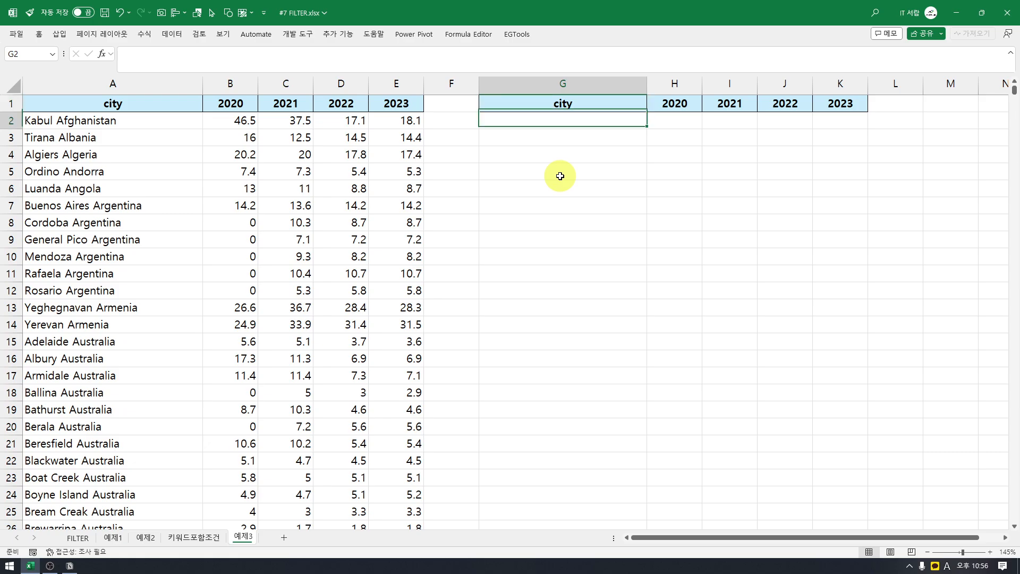
pyautogui.write('=')
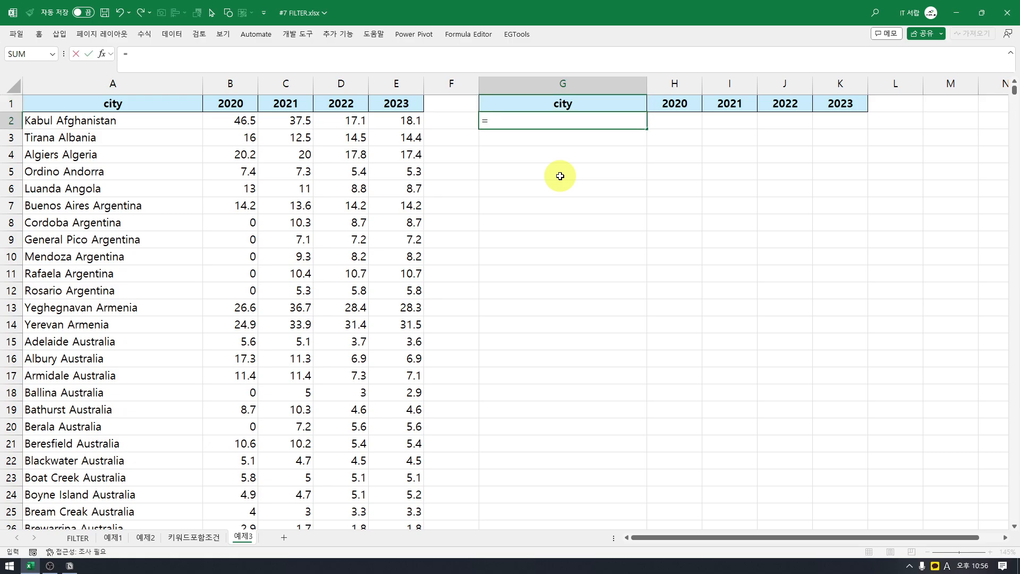
pyautogui.write('isn')
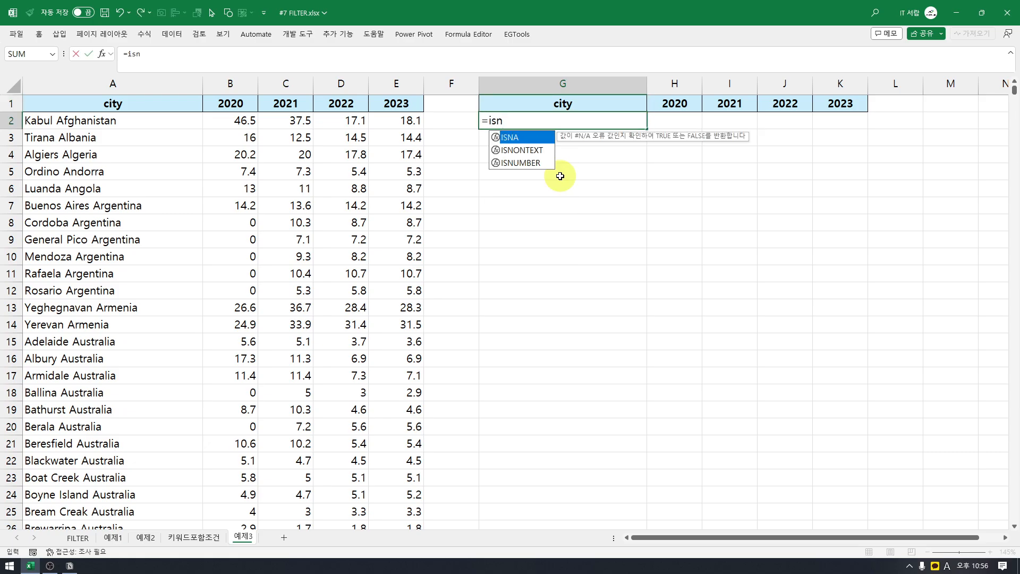
pyautogui.write('umber(se')
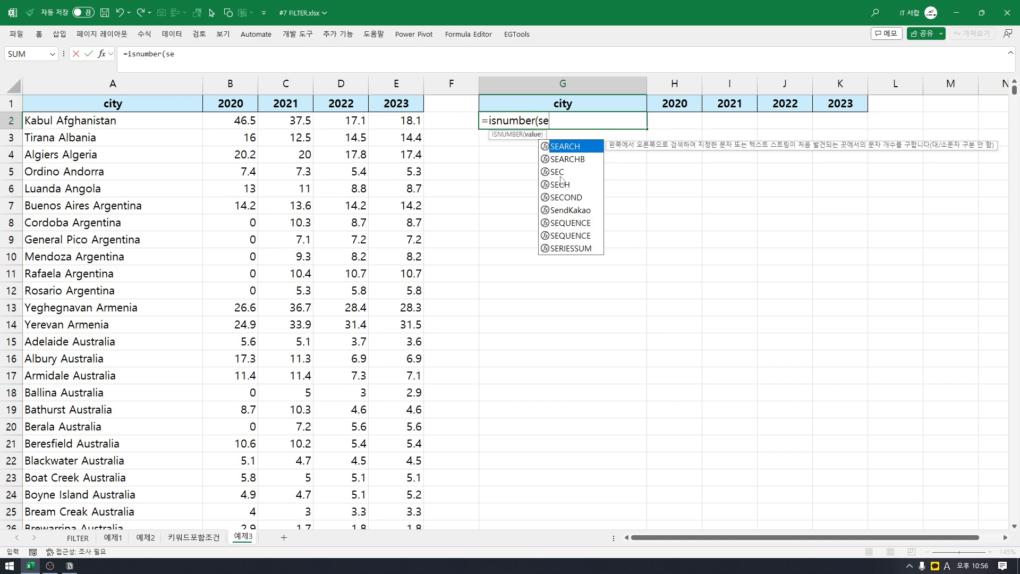
pyautogui.write('arch("KOREA",')
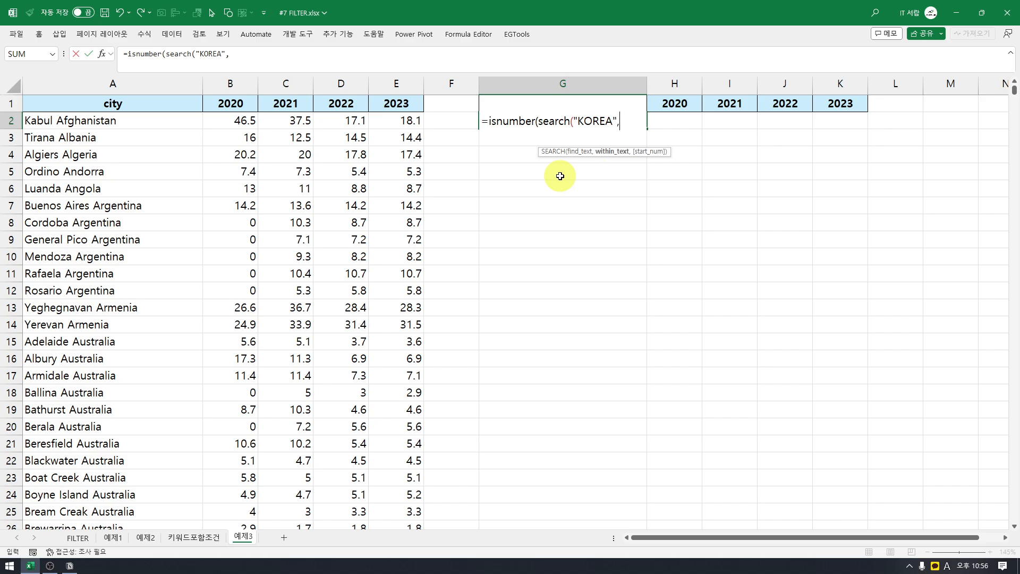
pyautogui.press('Left')
pyautogui.press('Home')
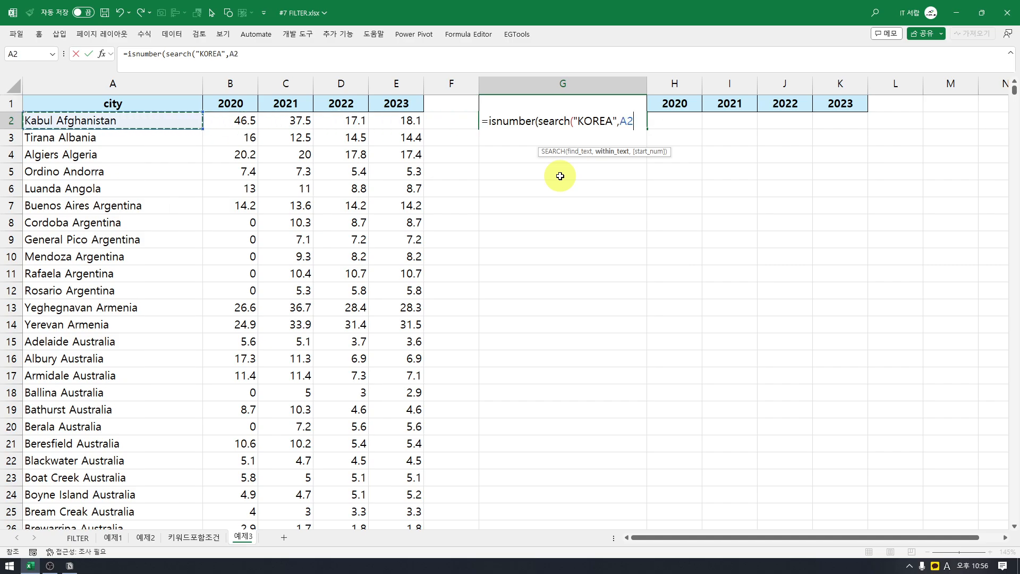
pyautogui.hotkey('ctrl', 'shift', 'Down')
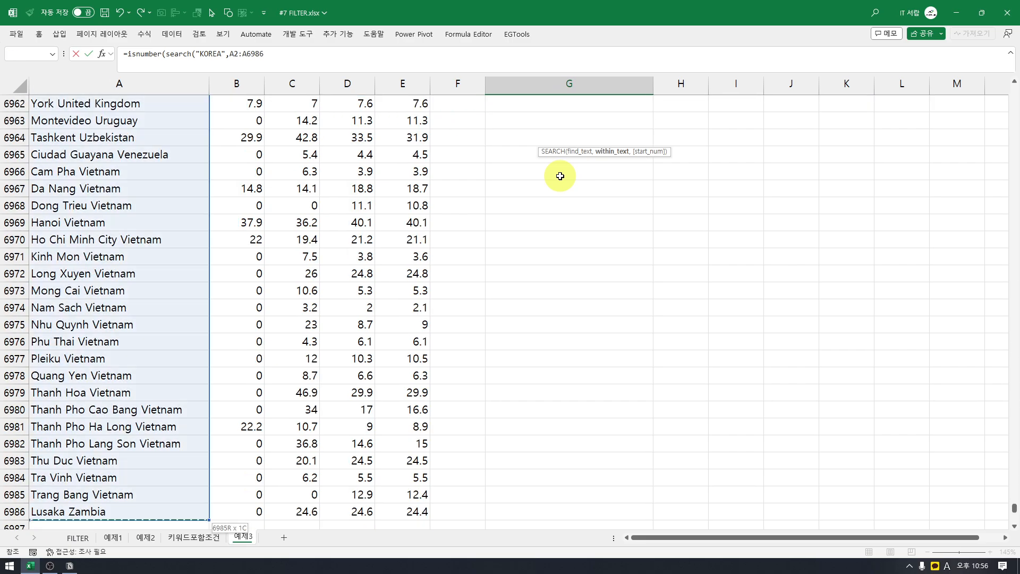
pyautogui.write(')')
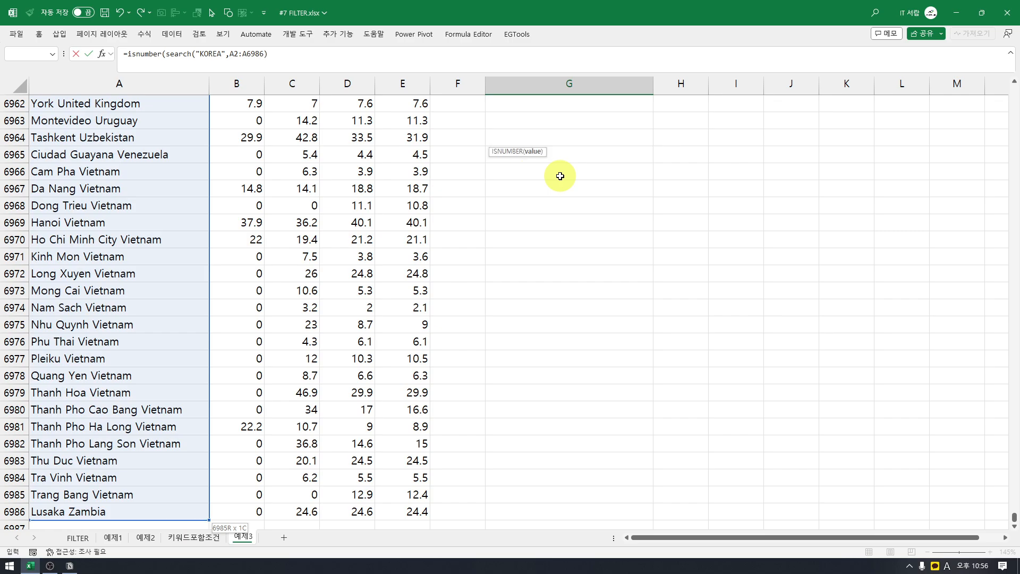
pyautogui.write(')')
pyautogui.press('Return')
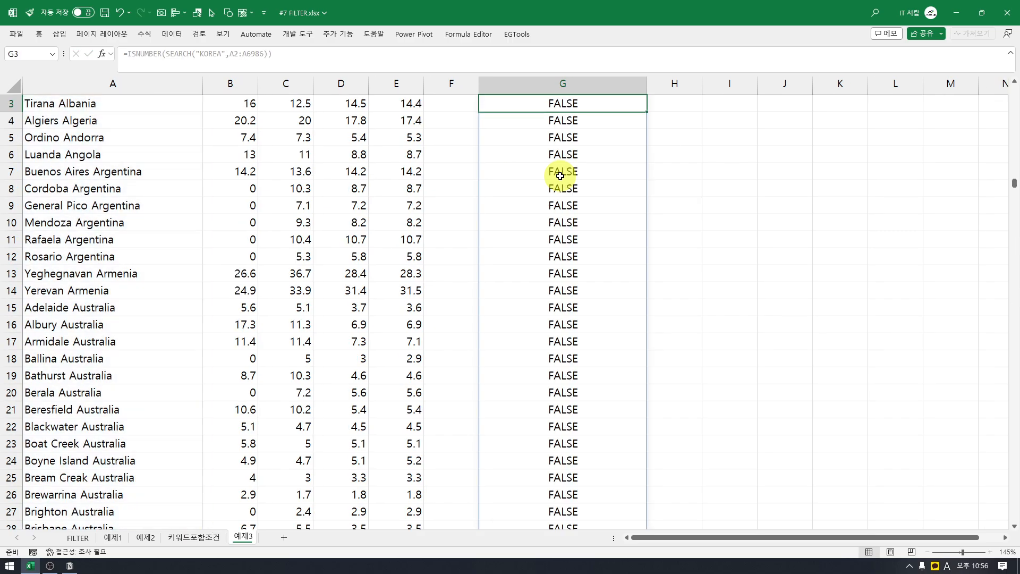
# - Wrap the G2 formula in FILTER with A2:E6986 as the array and the ISNUMBER test as the include condition
pyautogui.hotkey('ctrl', 'Up')
pyautogui.press('Down')
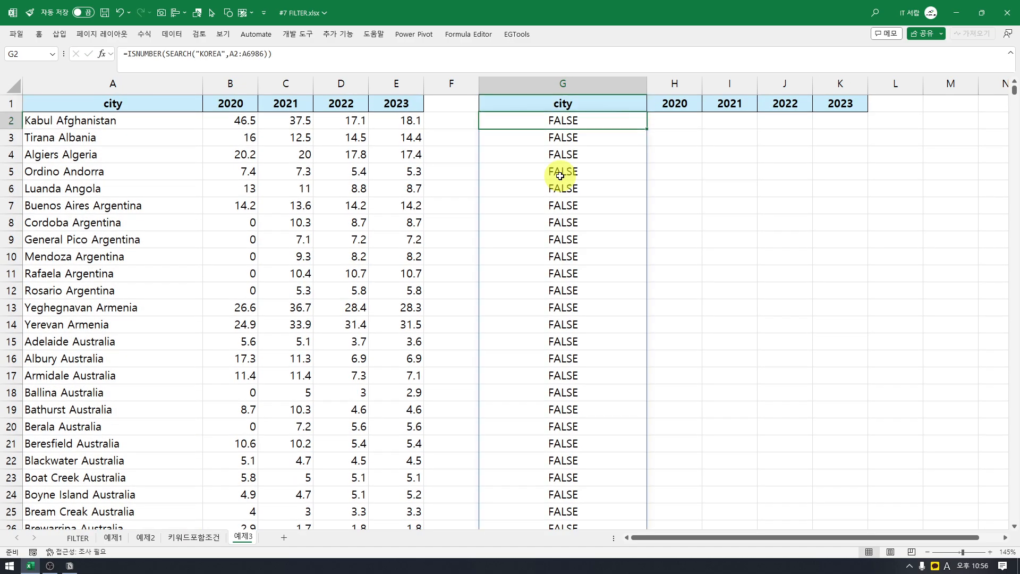
pyautogui.scroll(-4, 611, 284)
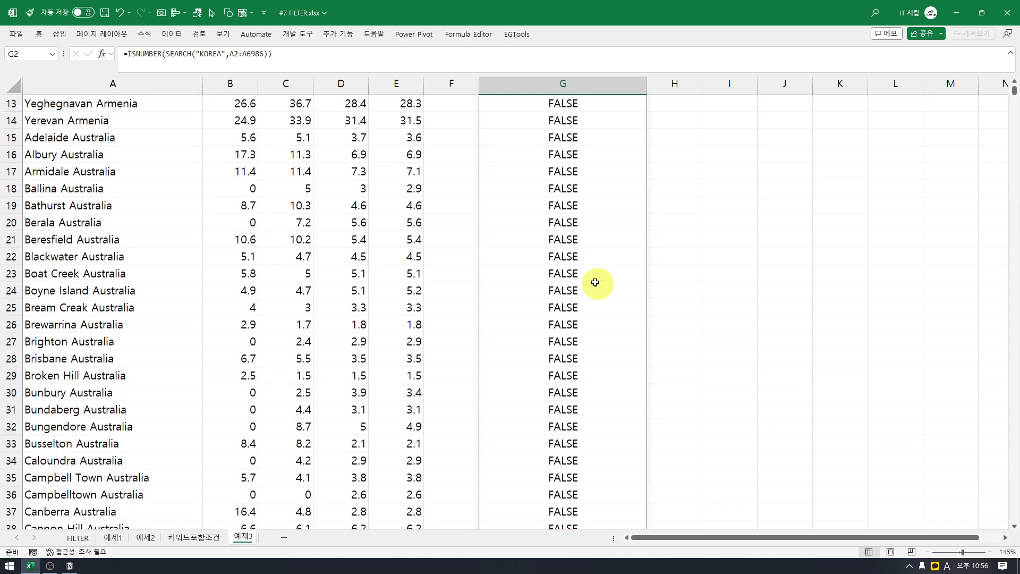
pyautogui.scroll(4, 561, 197)
pyautogui.scroll(-17, 603, 255)
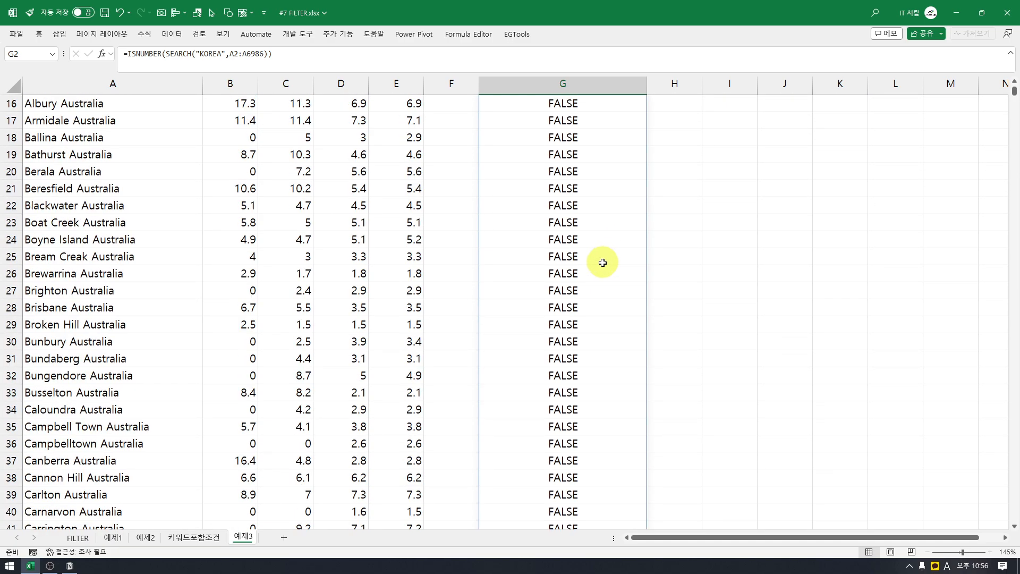
pyautogui.scroll(17, 603, 263)
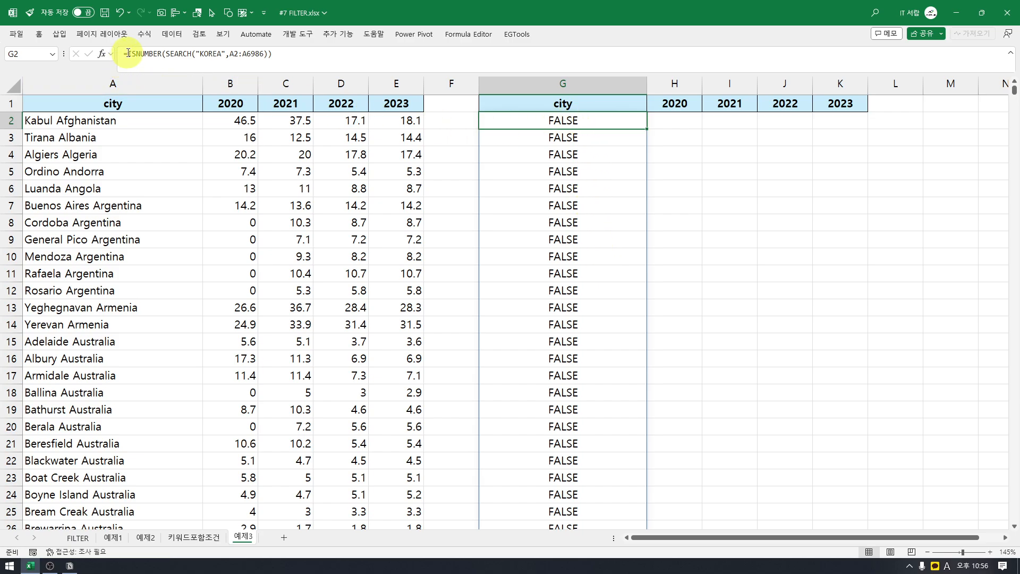
pyautogui.click(128, 54)
pyautogui.write('filter(')
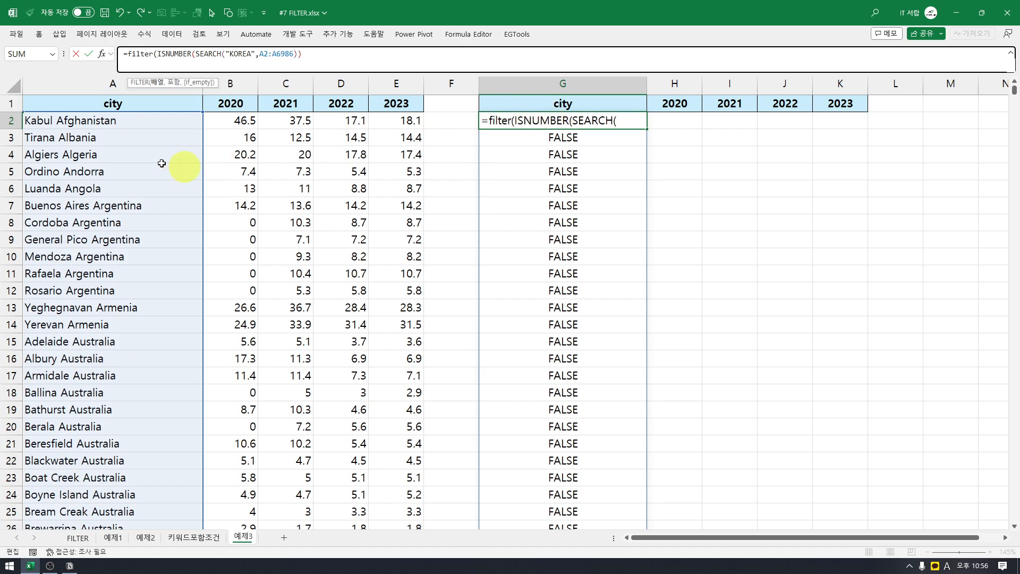
pyautogui.click(108, 116)
pyautogui.hotkey('ctrl', 'shift', 'Down')
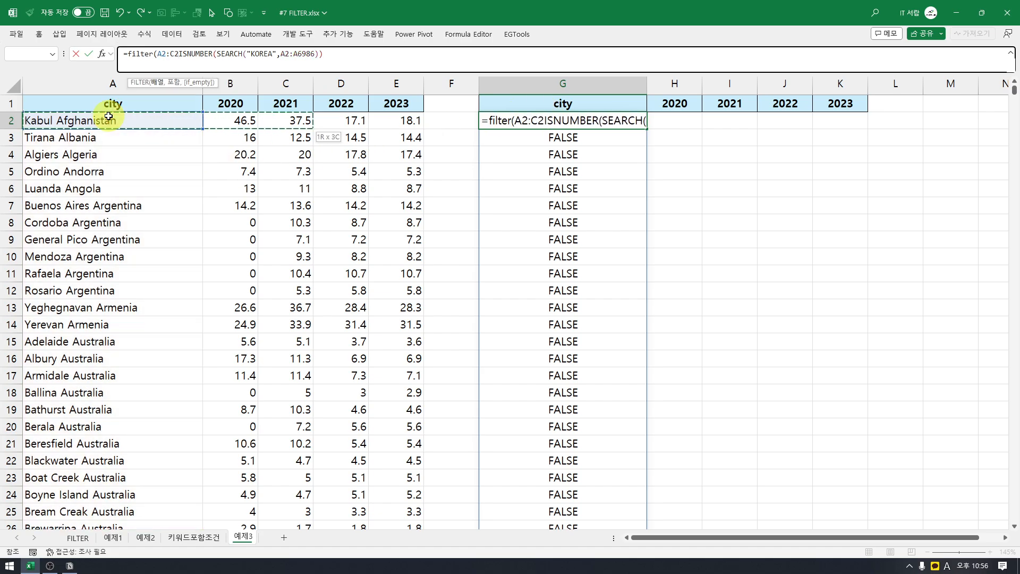
pyautogui.hotkey('ctrl', 'shift', 'Right')
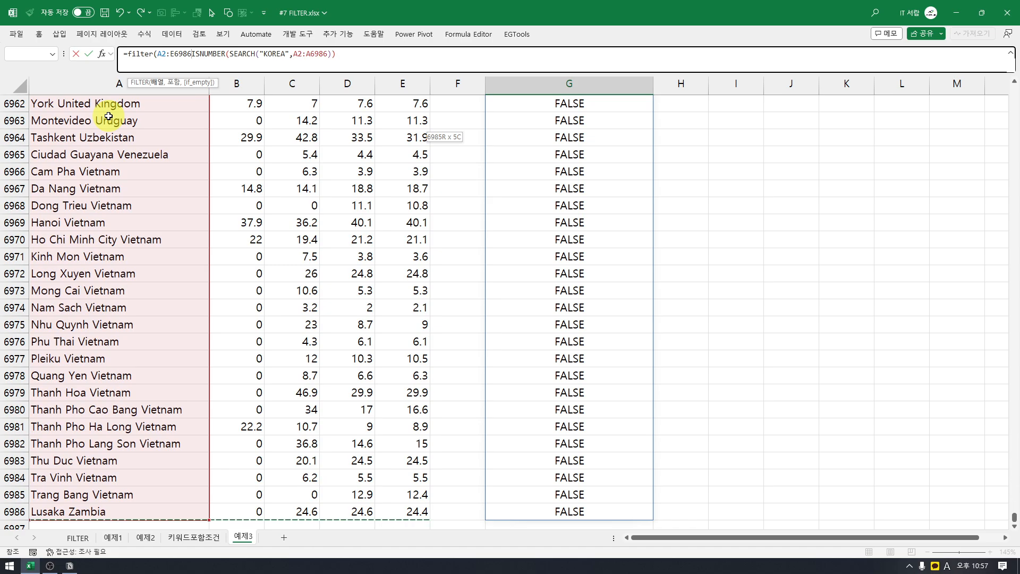
pyautogui.write(',')
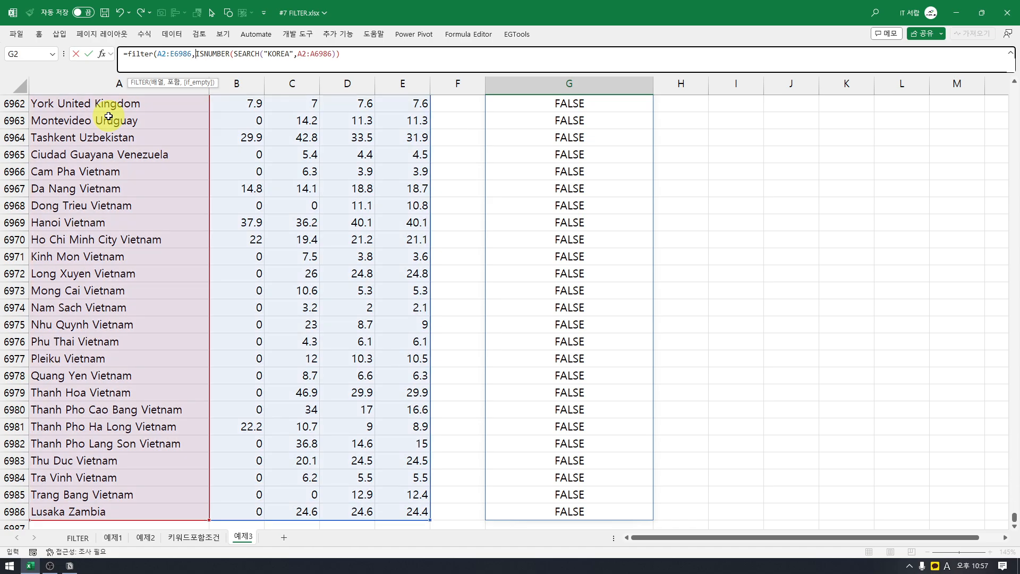
pyautogui.click(381, 56)
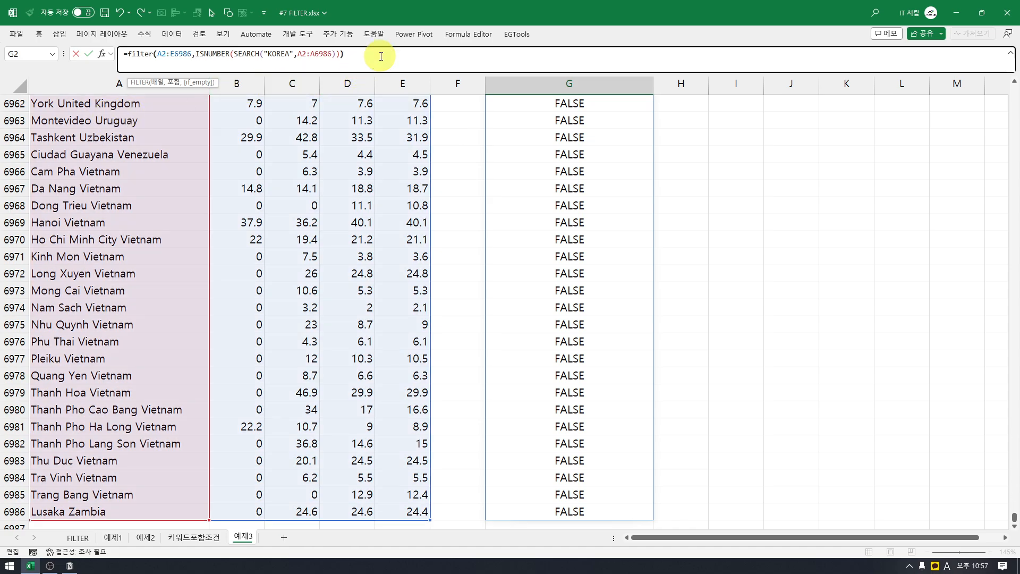
pyautogui.hotkey('ctrl', 'Return')
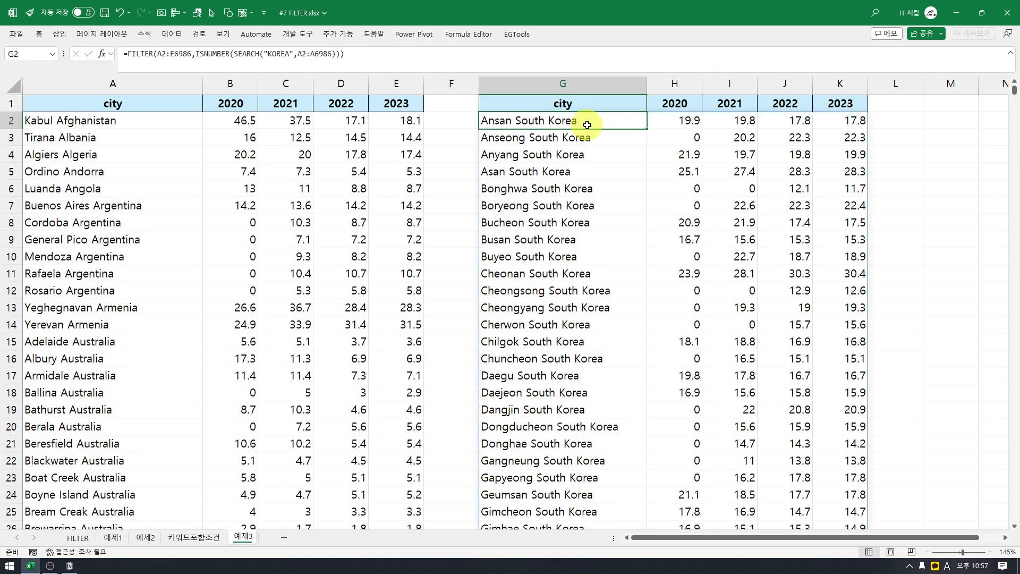
# - Insert two blank columns before the filtered result table that starts in column G
pyautogui.moveTo(587, 125); pyautogui.dragTo(848, 511)
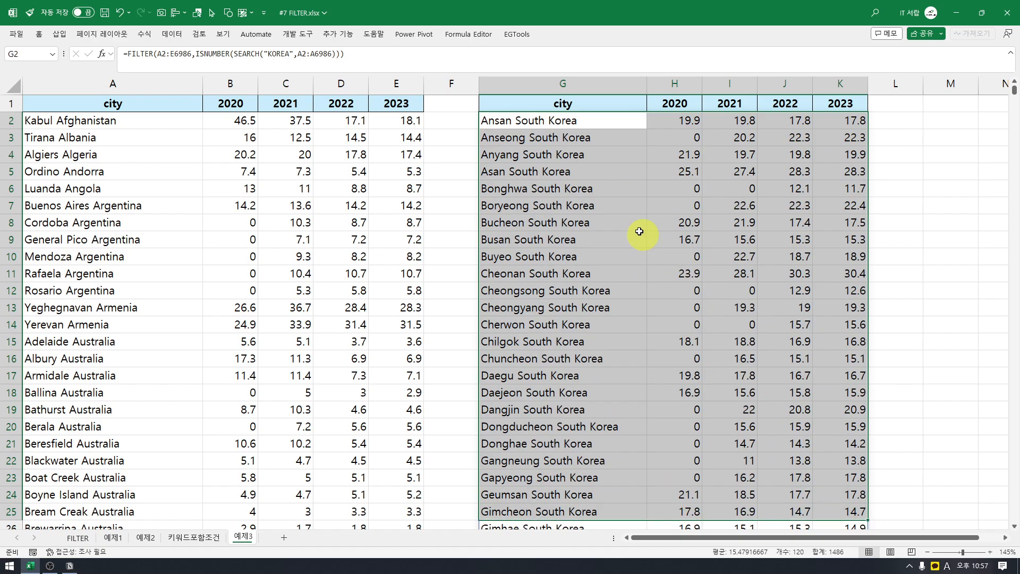
pyautogui.click(594, 120)
pyautogui.click(539, 80)
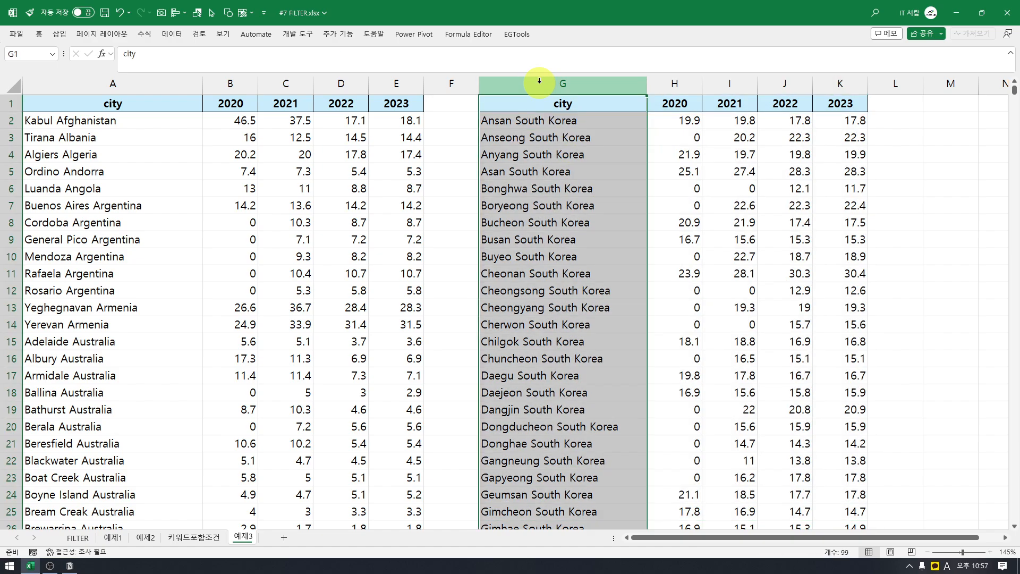
pyautogui.hotkey('ctrl', 'shift', '=')
pyautogui.hotkey('ctrl', 'shift', '=')
# - Enter the keyword korea in G2
pyautogui.press('Down')
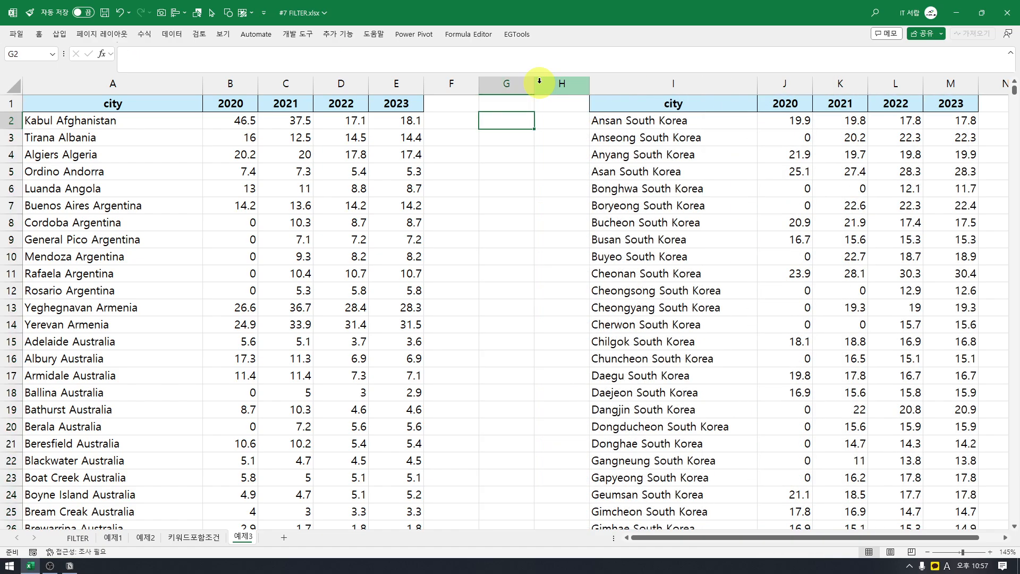
pyautogui.press('F2')
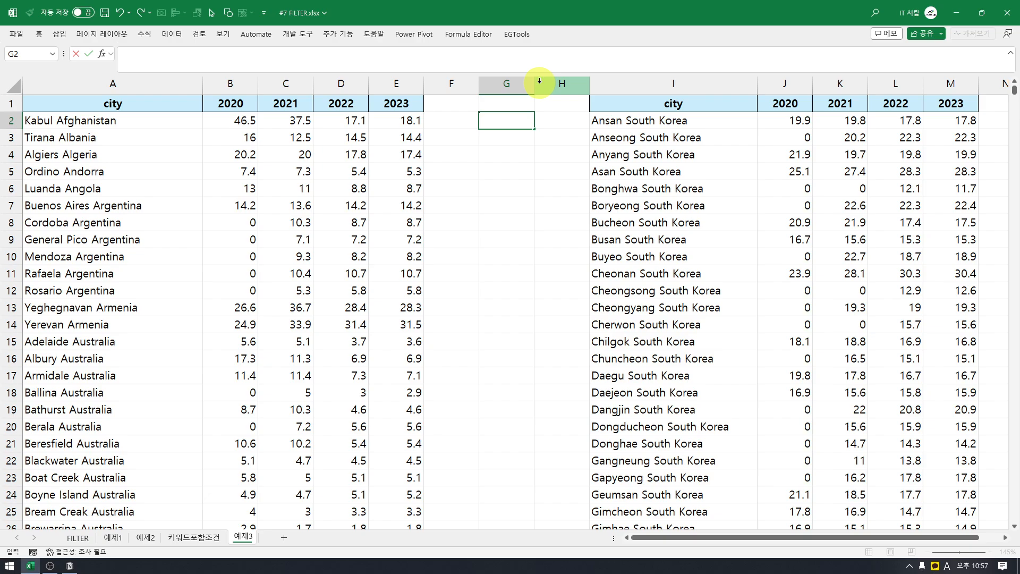
pyautogui.write('korea')
pyautogui.press('Tab')
pyautogui.press('Tab')
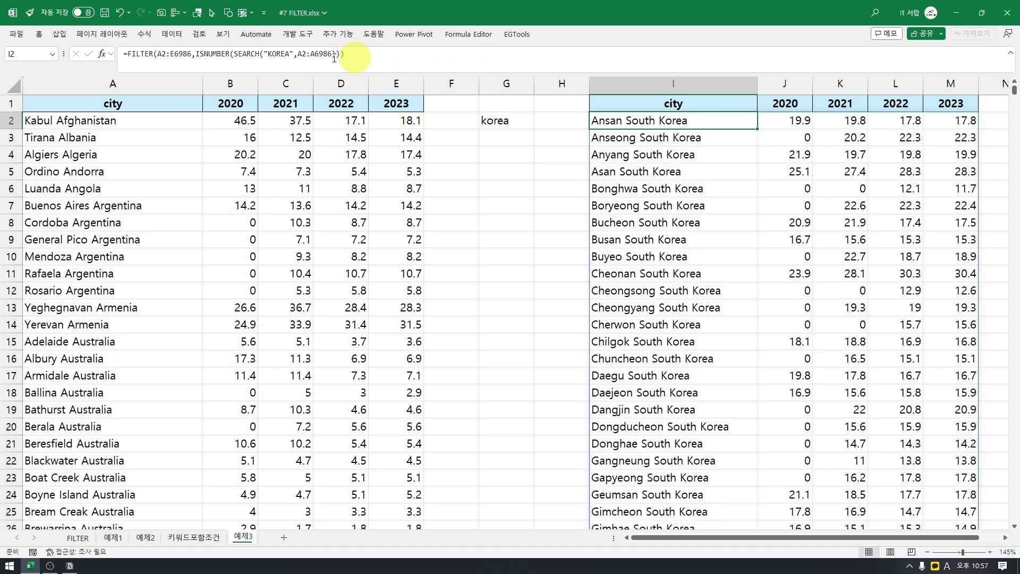
# - Replace the fixed "KOREA" text in the I2 FILTER formula with a reference to G2
pyautogui.moveTo(264, 53); pyautogui.dragTo(286, 53)
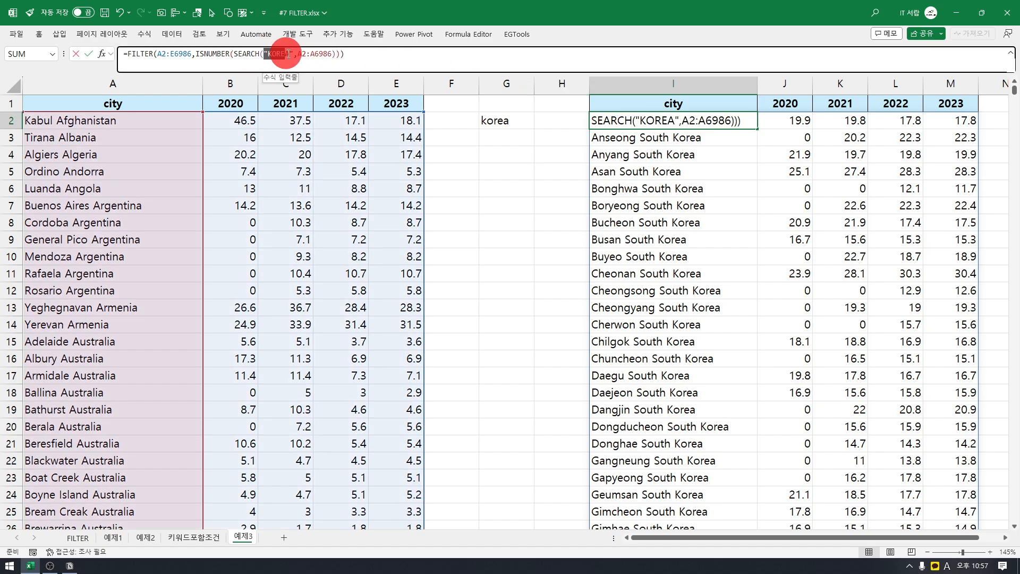
pyautogui.click(494, 120)
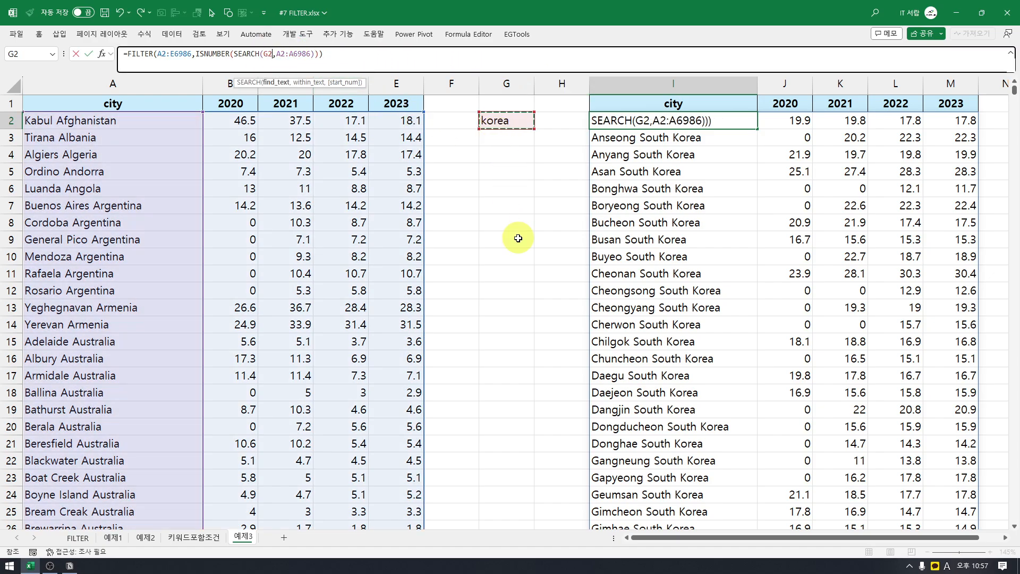
pyautogui.press('Return')
# - Change the keyword in G2 to Australia and check the filtered city list
pyautogui.press('Up')
pyautogui.press('Left')
pyautogui.press('Left')
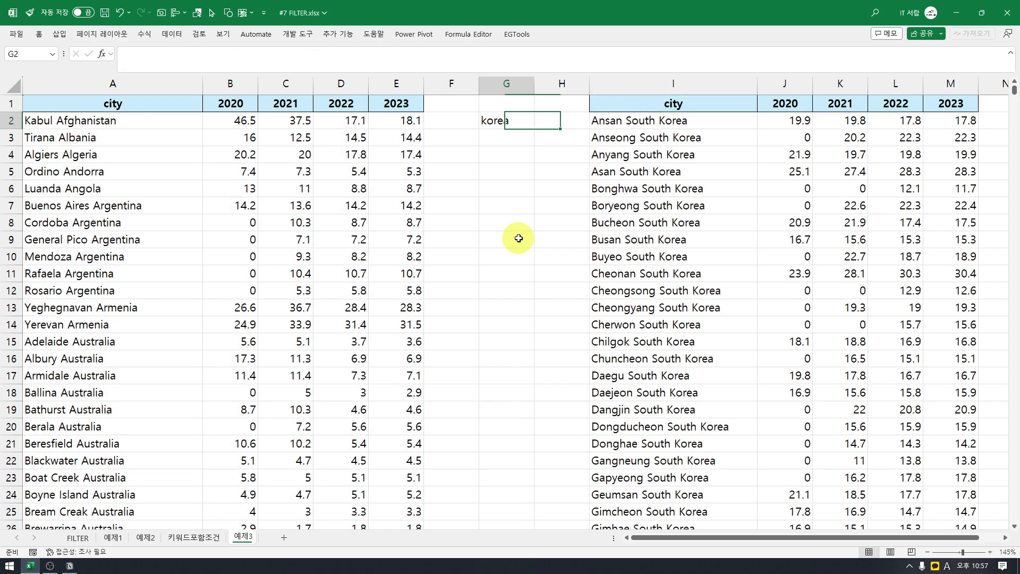
pyautogui.write('Australia')
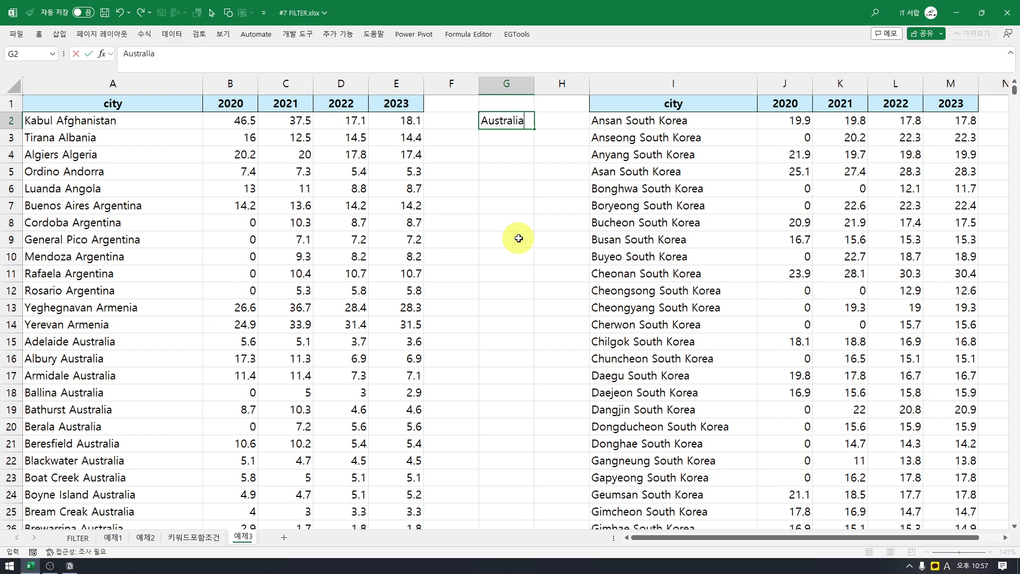
pyautogui.press('Return')
pyautogui.press('Up')
pyautogui.press('Right')
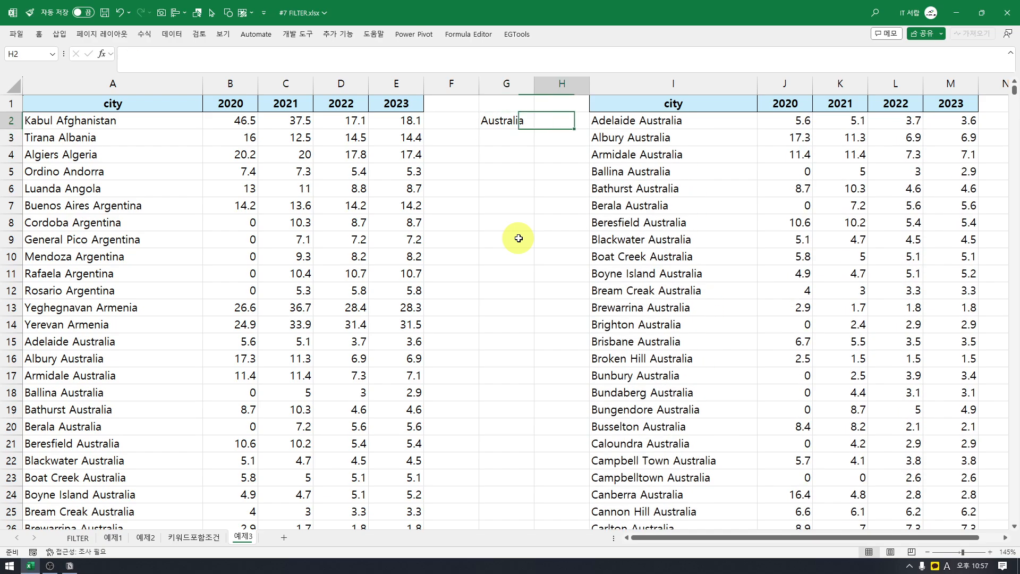
pyautogui.press('Right')
pyautogui.press('Down')
pyautogui.press('Up')
# - Change the keyword in G2 to China
pyautogui.press('Left')
pyautogui.press('Left')
pyautogui.write('C')
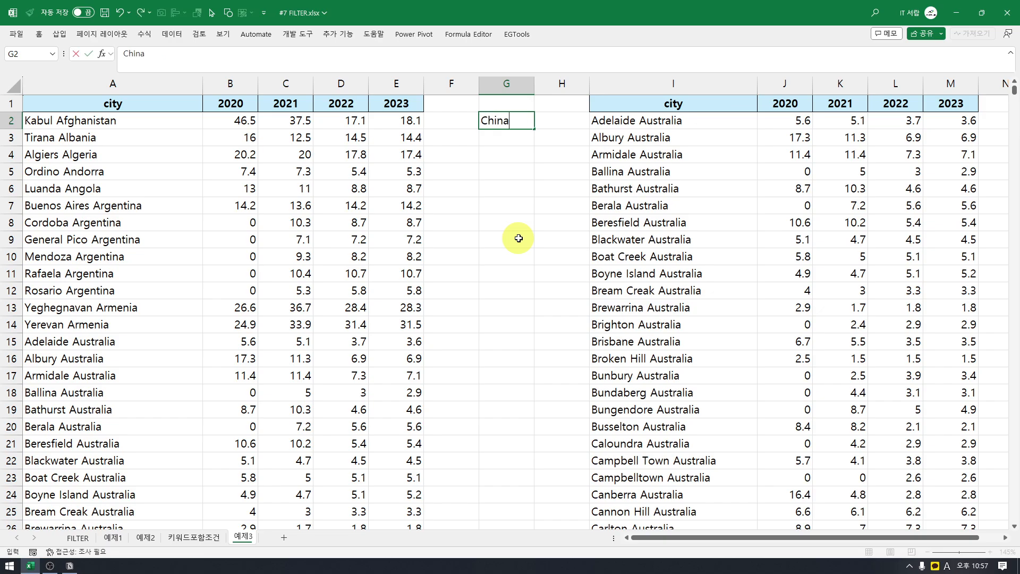
pyautogui.write('hina')
pyautogui.press('Return')
pyautogui.press('Up')
# - Examine the filtered China rows from I2 down to the last entry and across the year columns
pyautogui.press('Right')
pyautogui.press('Right')
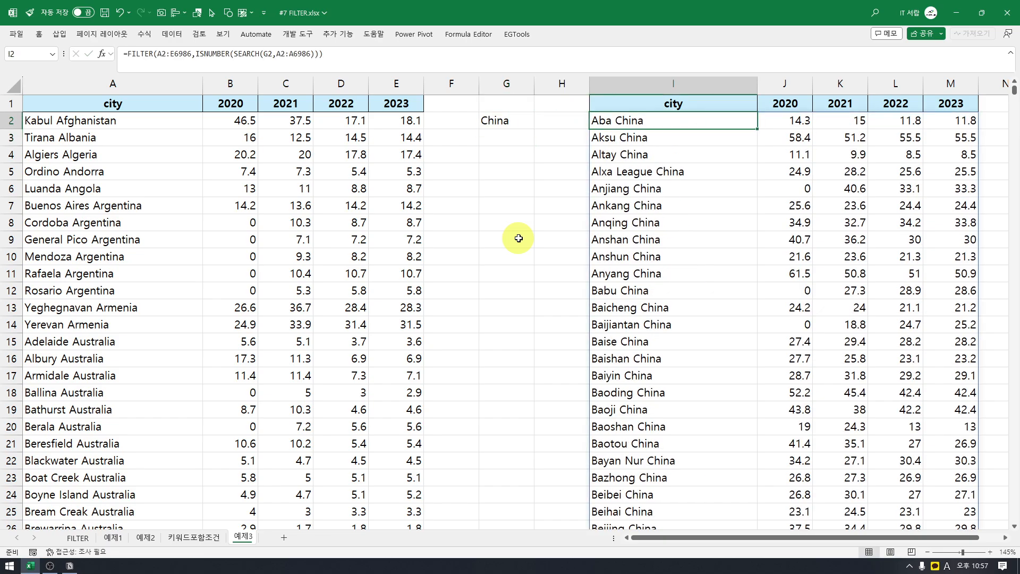
pyautogui.hotkey('ctrl', 'Down')
pyautogui.hotkey('ctrl', 'Up')
pyautogui.press('Down')
pyautogui.press('Left')
pyautogui.press('Left')
pyautogui.press('Right')
pyautogui.press('Right')
pyautogui.press('Right')
pyautogui.press('Right')
pyautogui.press('Right')
pyautogui.press('Right')
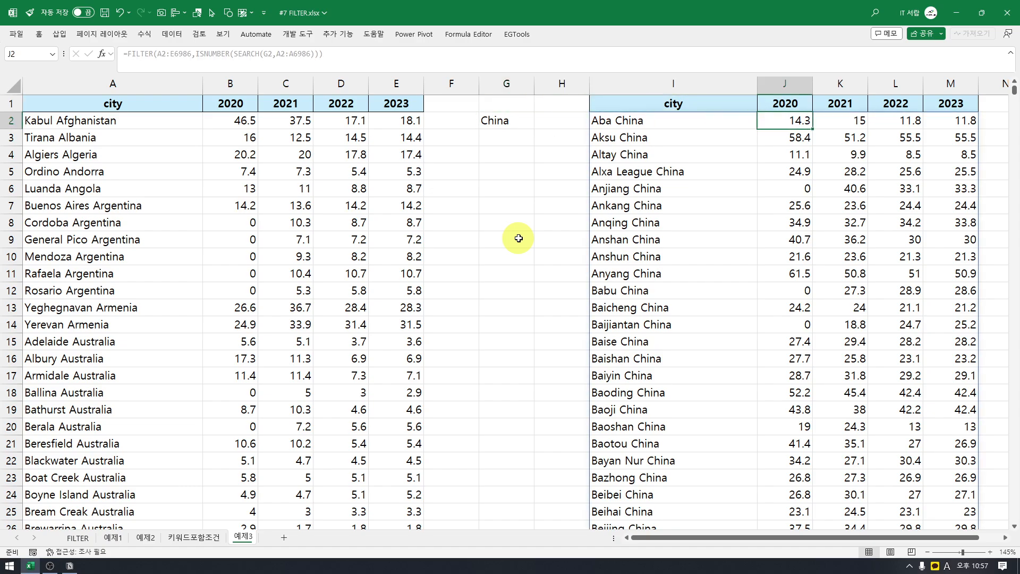
pyautogui.press('Left')
pyautogui.press('Left')
pyautogui.press('Left')
pyautogui.press('Left')
pyautogui.press('Left')
pyautogui.press('Right')
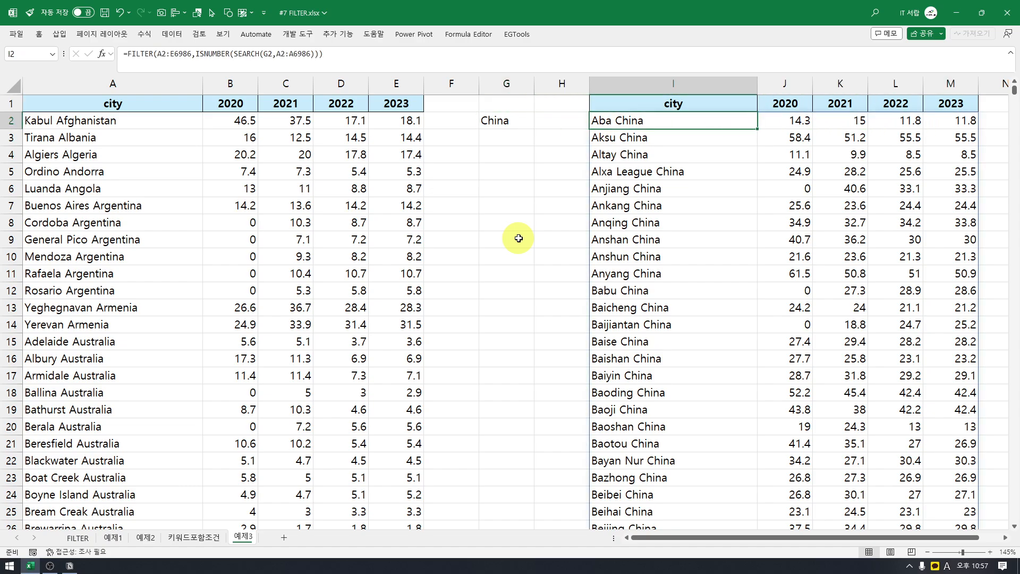